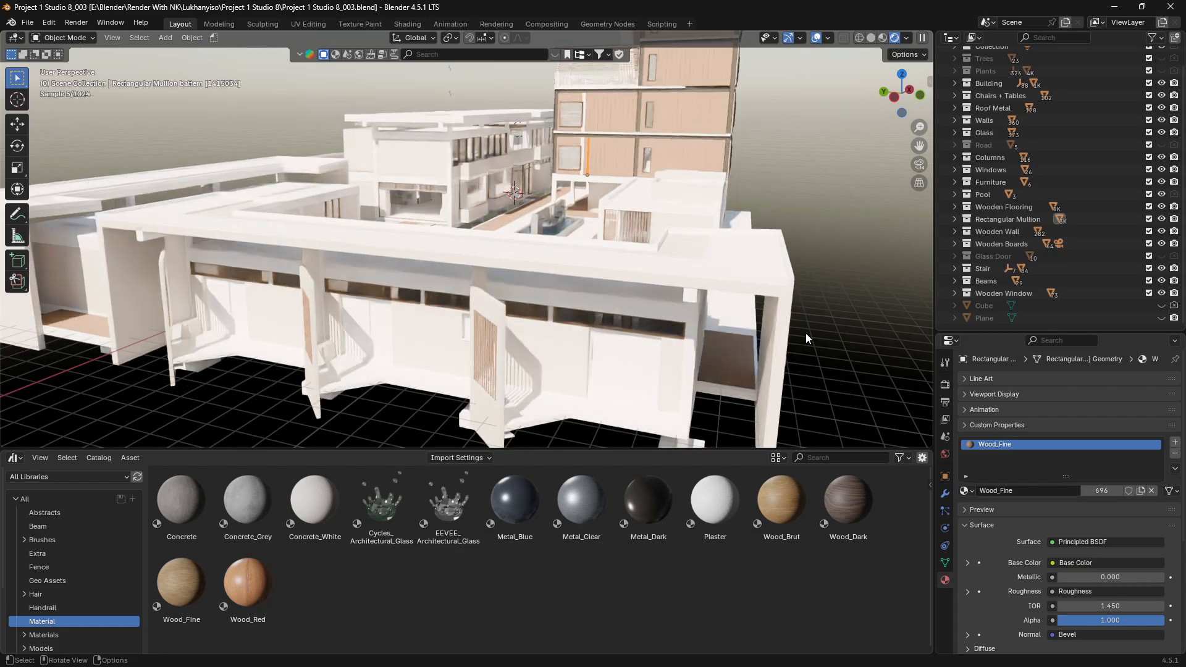
Switch to the image viewer and examine the Twinmotion reference views of the tower, walkway and two-storey building, then return to Blender.
{"action": "middle_click_drag", "start_coordinate": [805, 337], "coordinate": [805, 337]}
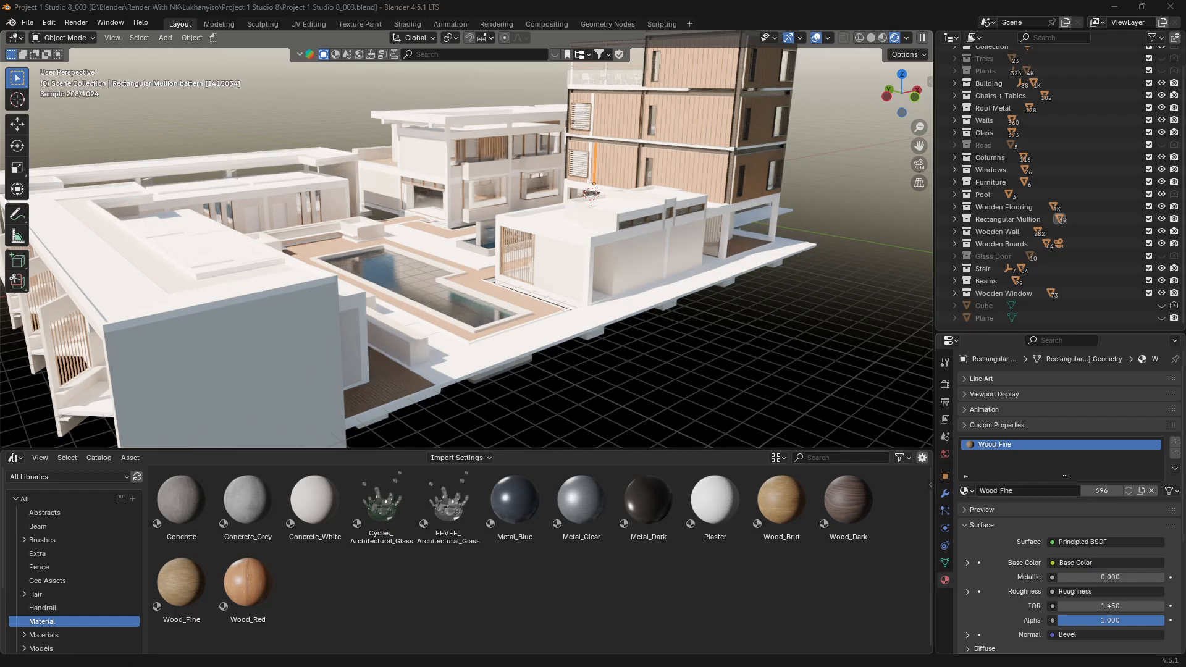
{"action": "left_click_drag", "start_coordinate": [857, 235], "coordinate": [702, 1]}
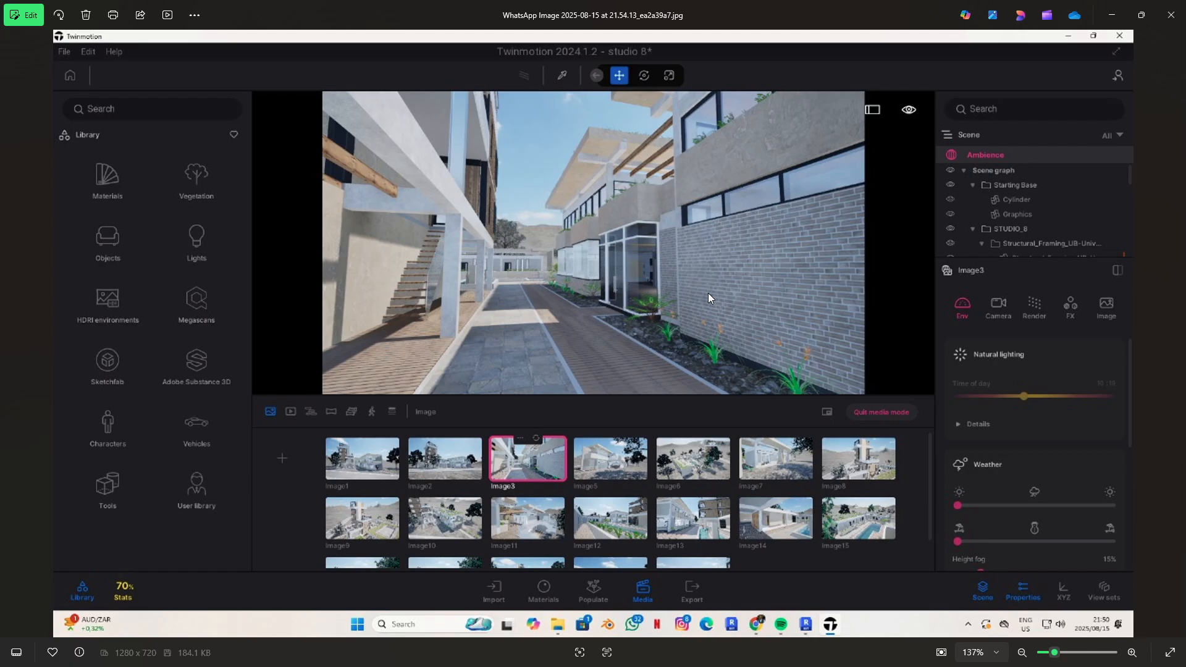
{"action": "key", "text": "Right"}
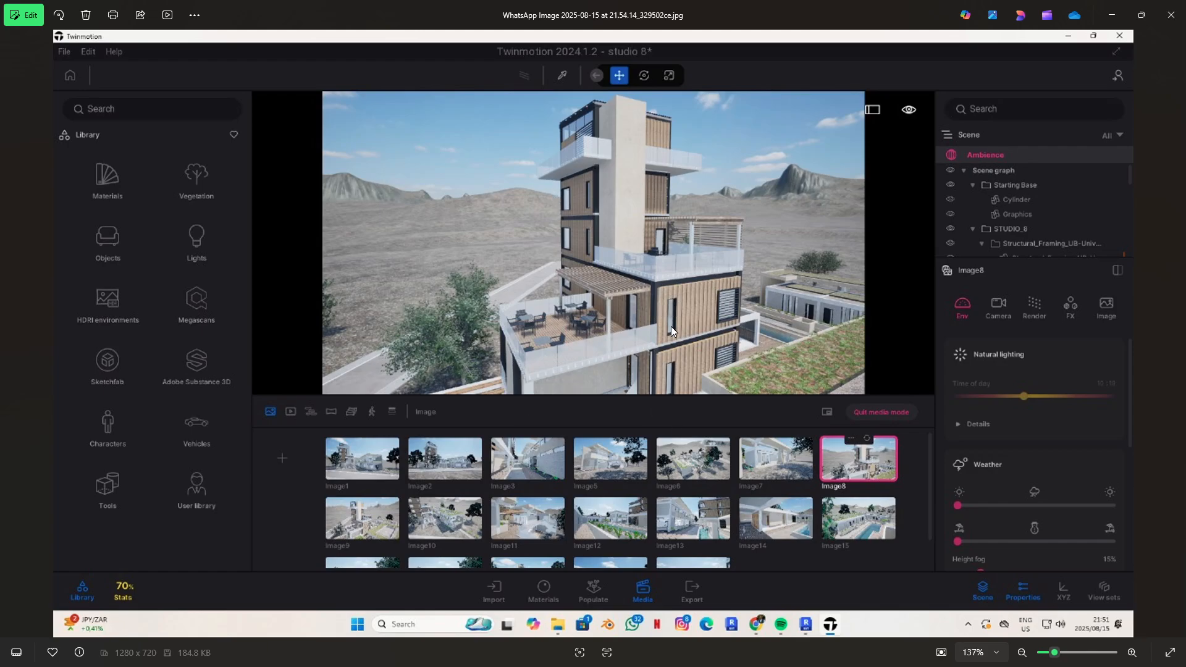
{"action": "key", "text": "Left"}
{"action": "key", "text": "Right"}
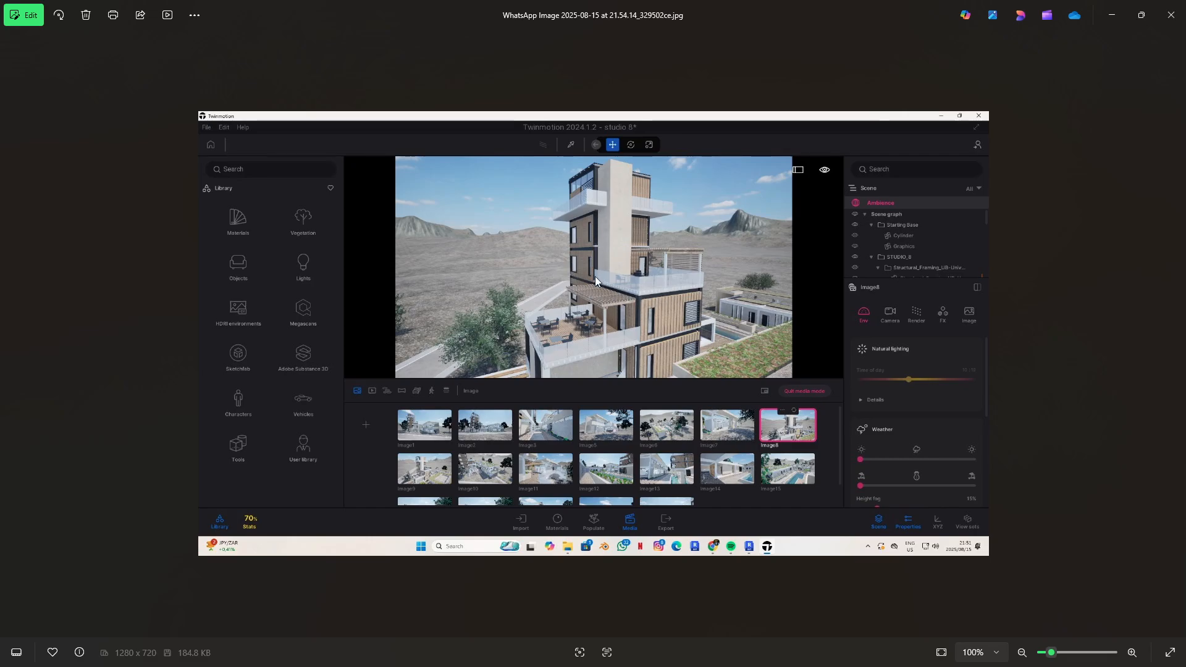
{"action": "key", "text": "Left"}
{"action": "key", "text": "Left"}
{"action": "key", "text": "Left"}
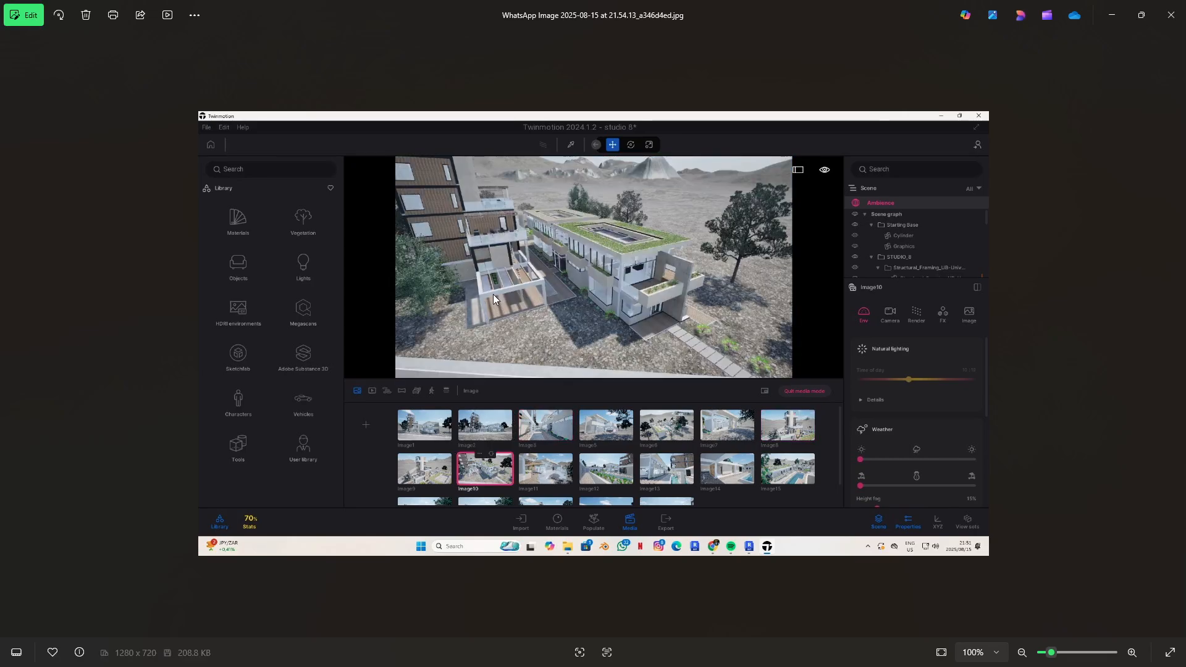
{"action": "scroll", "coordinate": [525, 286], "scroll_direction": "up", "scroll_amount": 3}
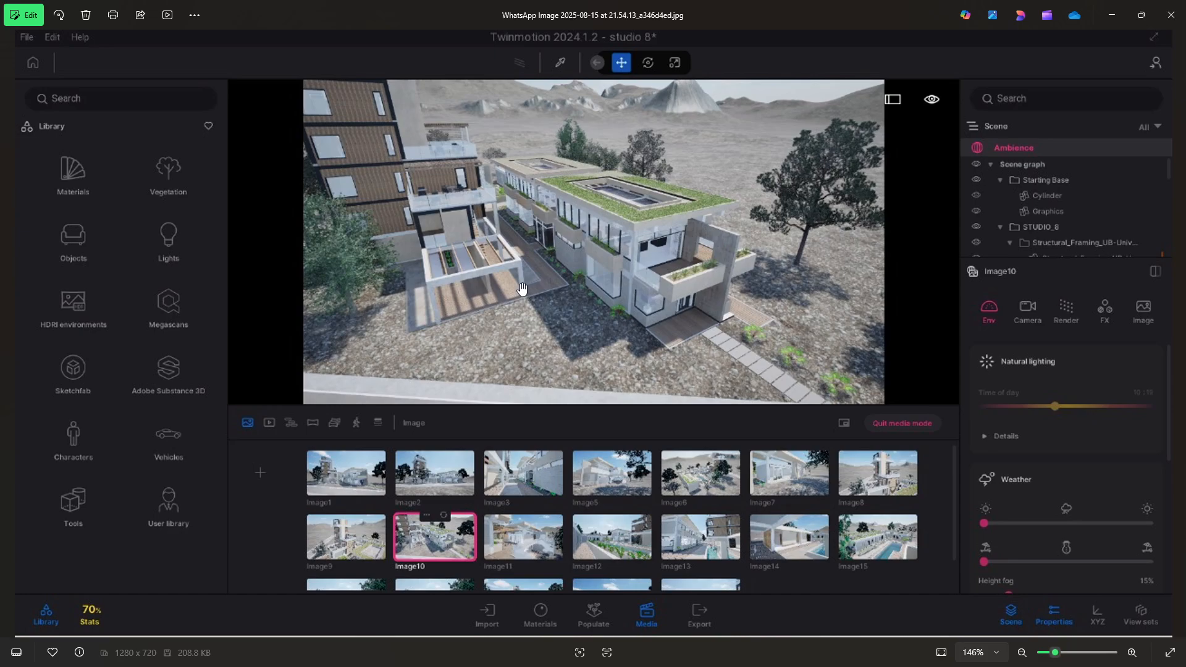
{"action": "scroll", "coordinate": [520, 283], "scroll_direction": "down", "scroll_amount": 2}
{"action": "key", "text": "Left"}
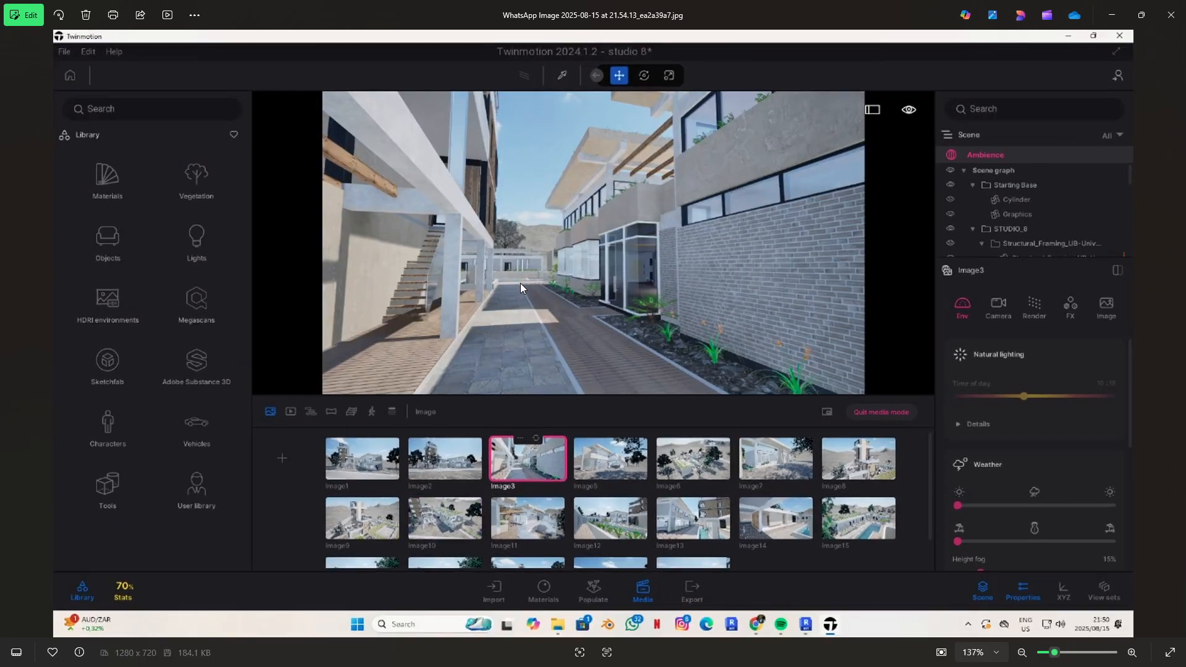
{"action": "key", "text": "Left"}
{"action": "key", "text": "Left"}
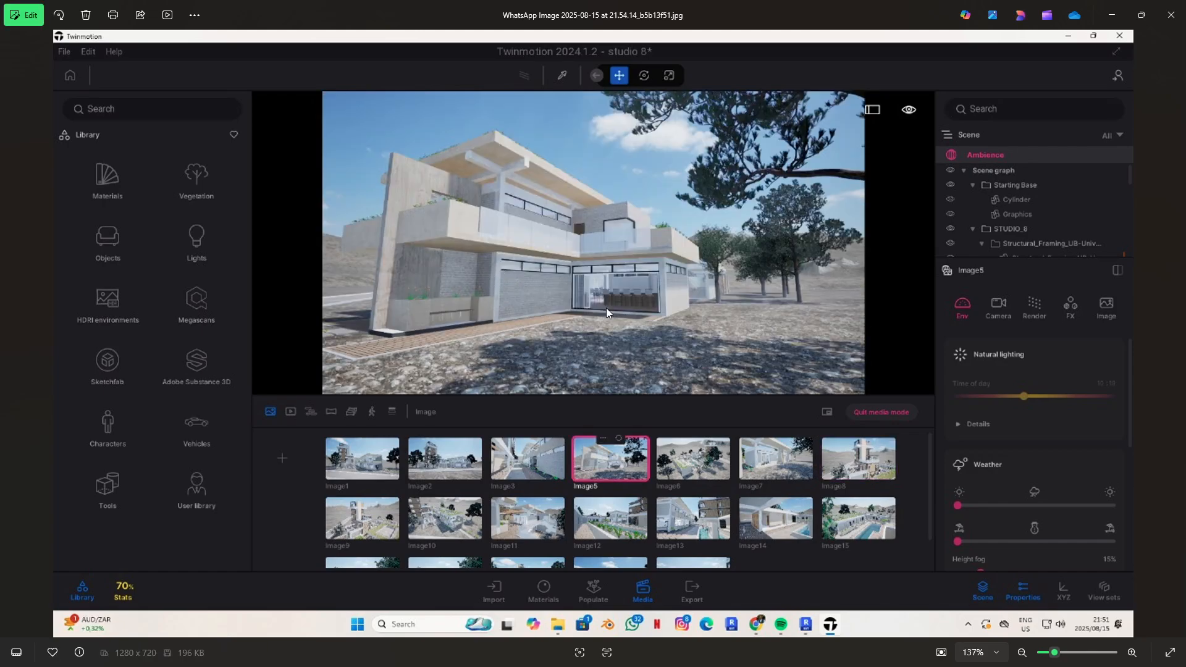
{"action": "key", "text": "Left"}
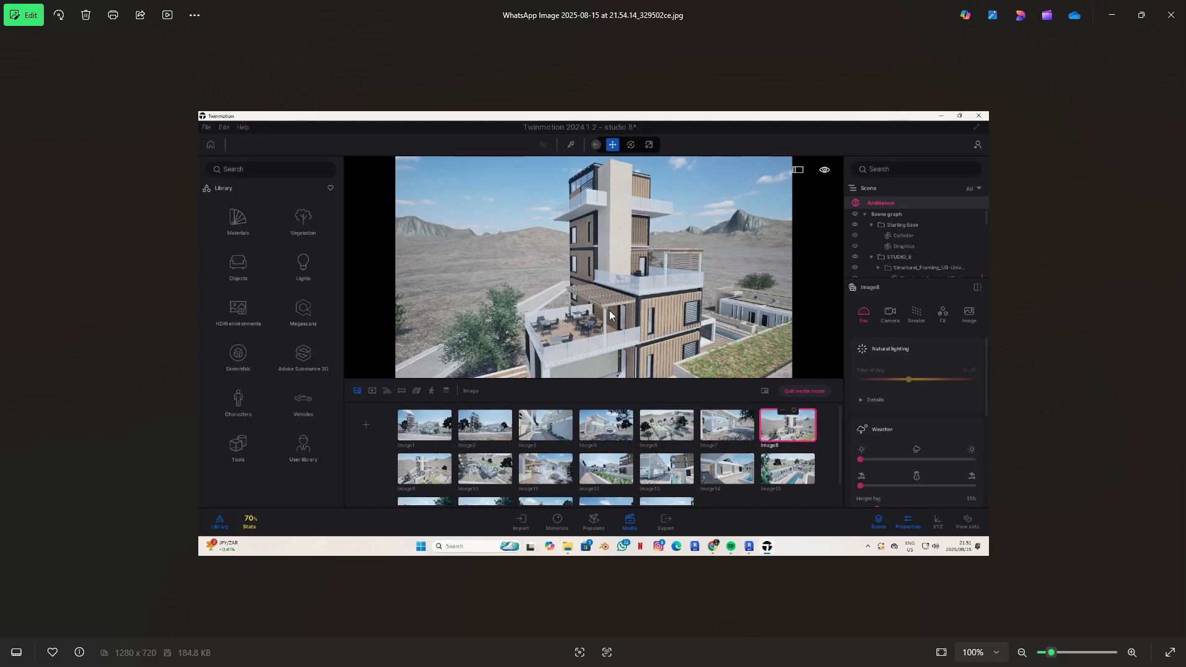
{"action": "key", "text": "Left"}
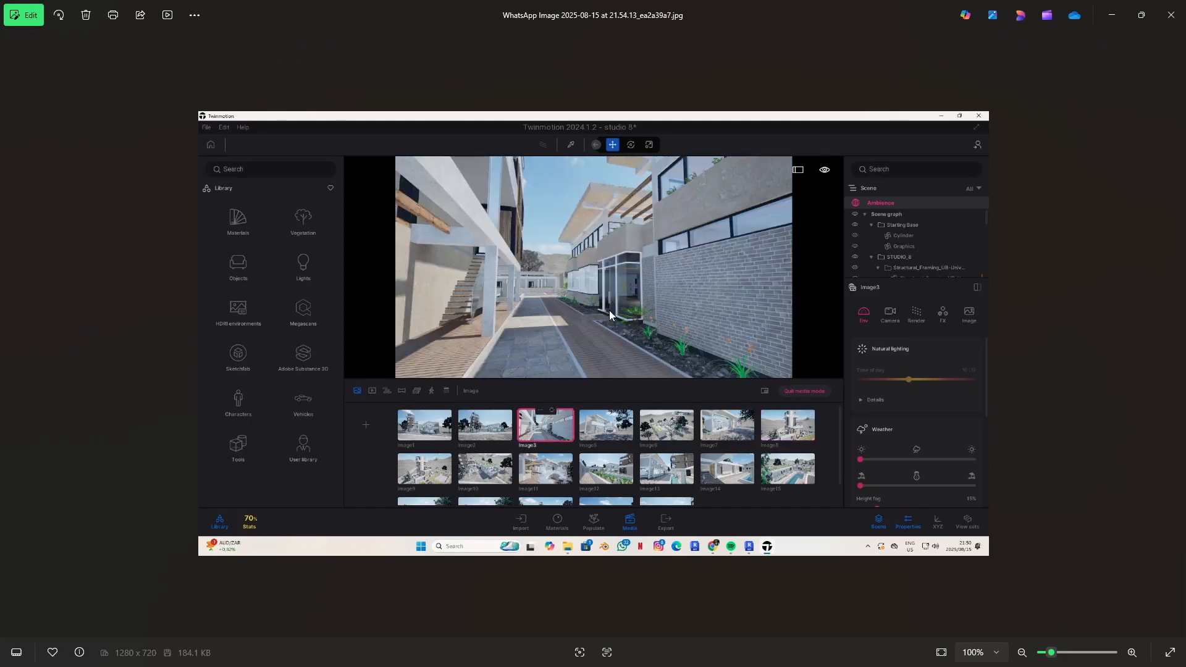
{"action": "key", "text": "Left"}
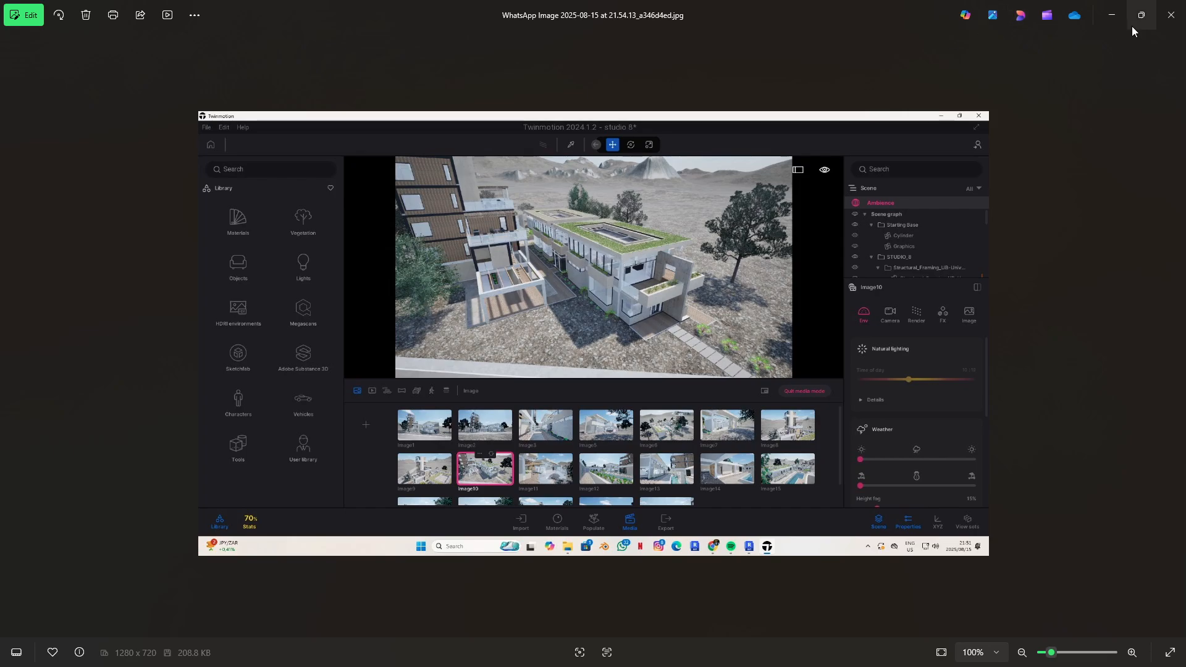
{"action": "left_click", "coordinate": [1112, 16]}
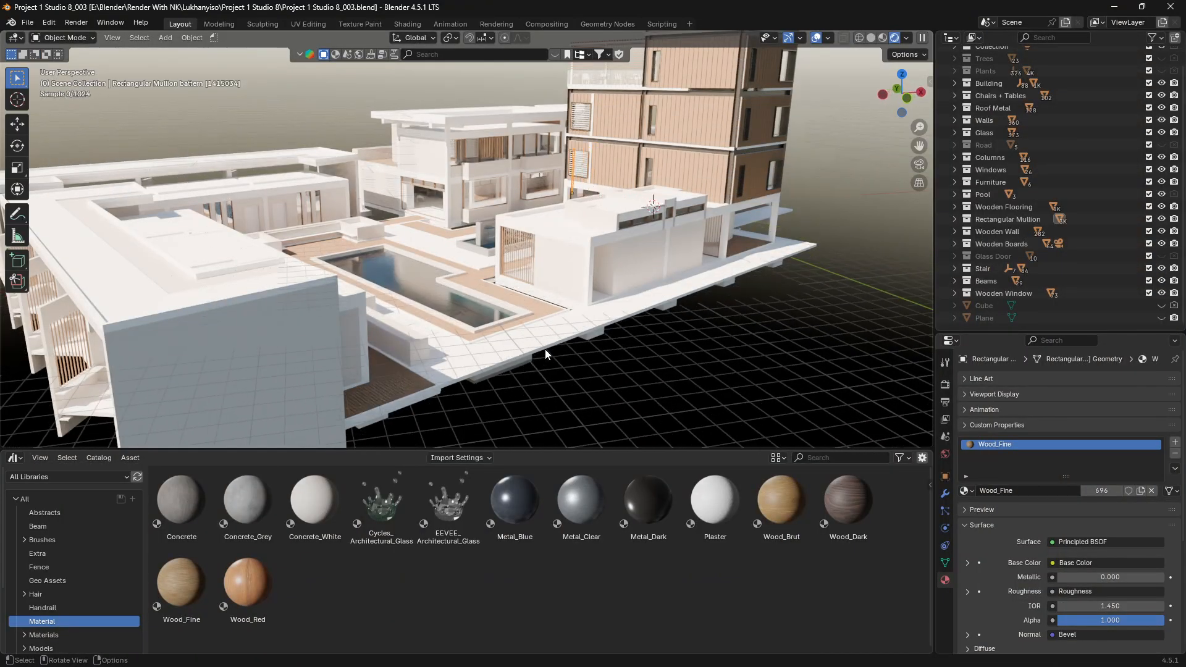
Compare the pergola beside the tower in the Blender model with its Twinmotion reference image.
{"action": "mouse_move", "coordinate": [546, 350]}
{"action": "middle_mouse_down"}
{"action": "mouse_move", "coordinate": [623, 345]}
{"action": "mouse_move", "coordinate": [463, 351]}
{"action": "mouse_move", "coordinate": [545, 350]}
{"action": "middle_mouse_up"}
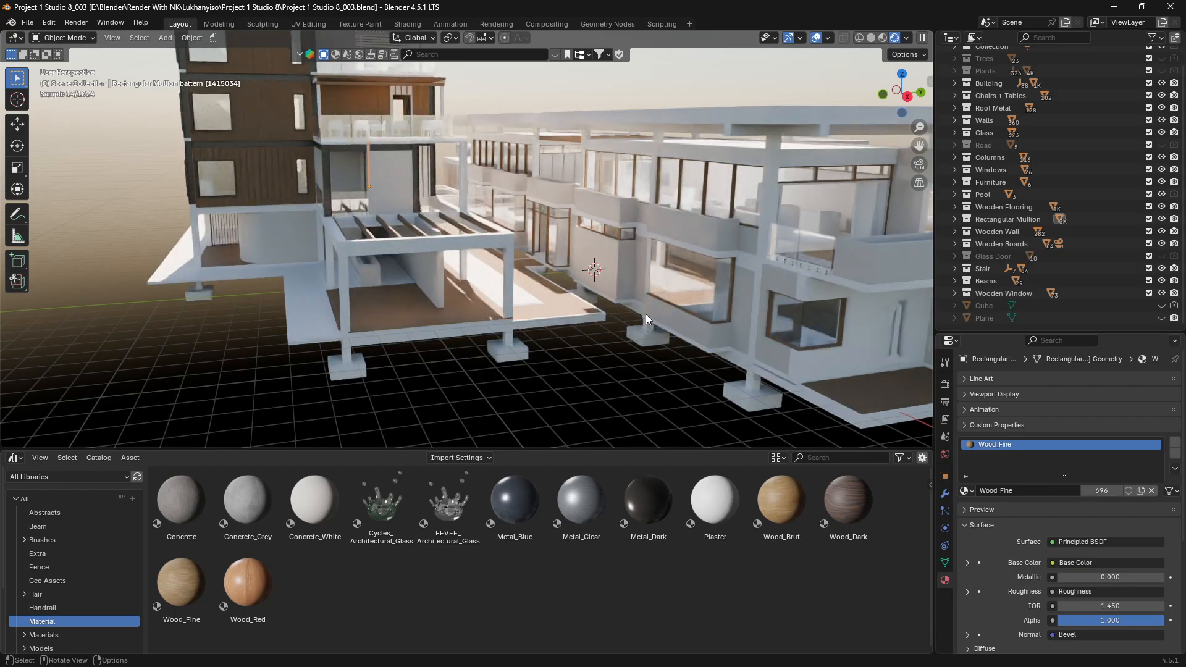
{"action": "key", "text": "alt+Tab"}
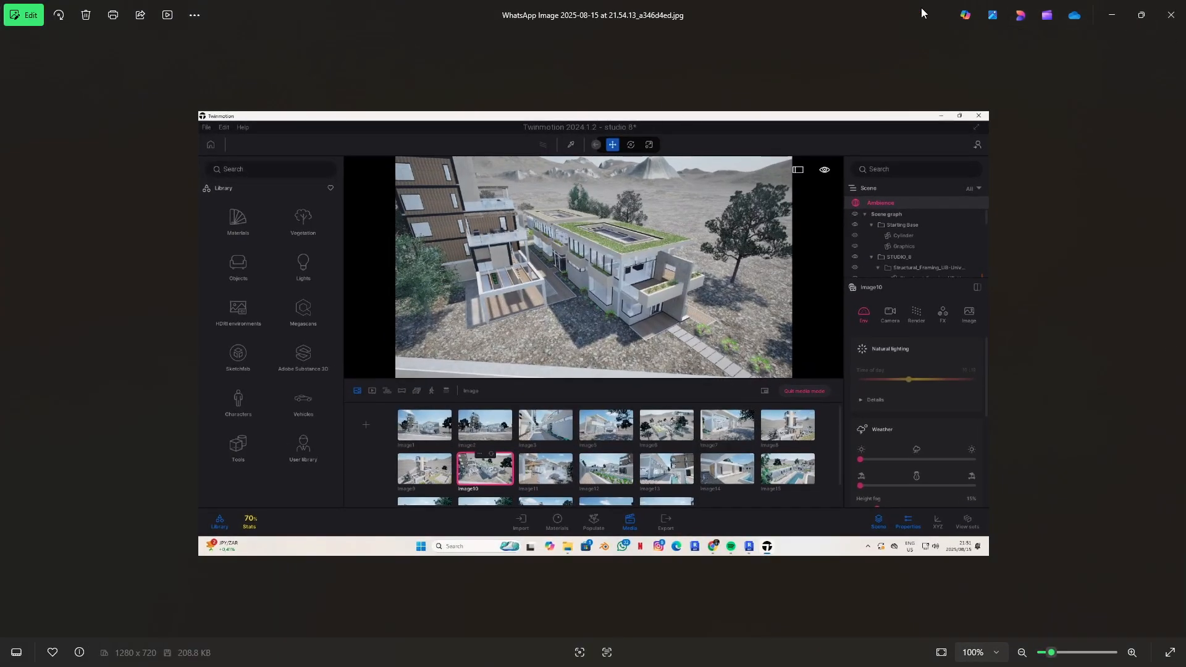
{"action": "left_click", "coordinate": [1111, 15]}
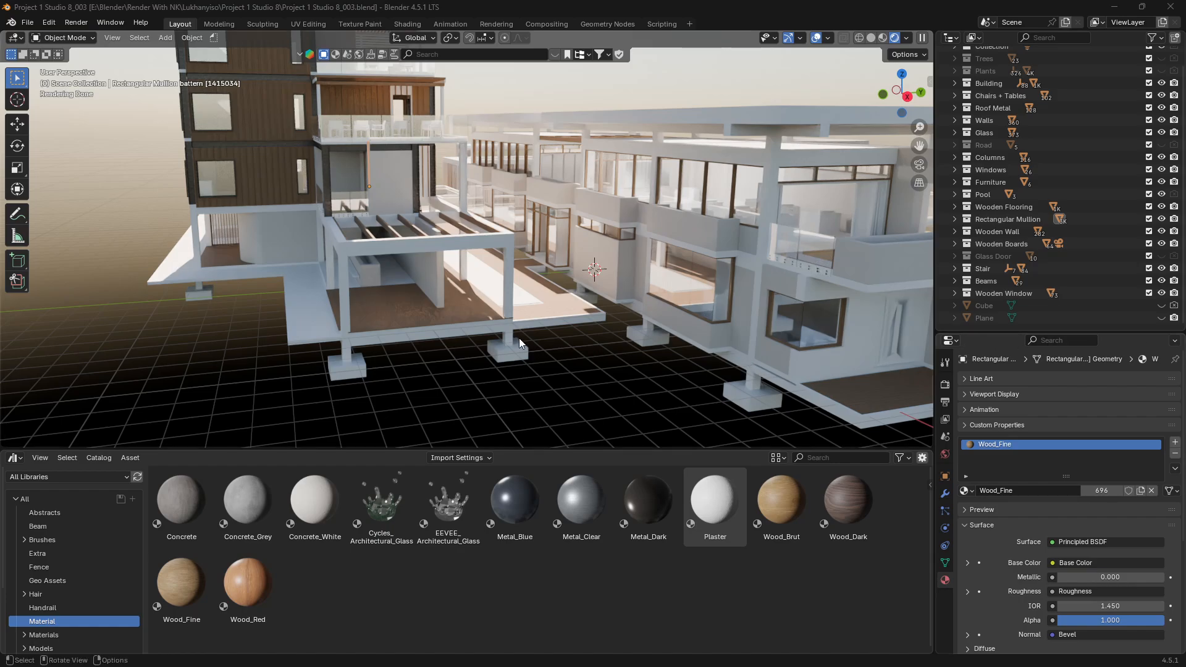
Select the pergola's front corner column and preview its Plaster material on a cube.
{"action": "left_click", "coordinate": [502, 240]}
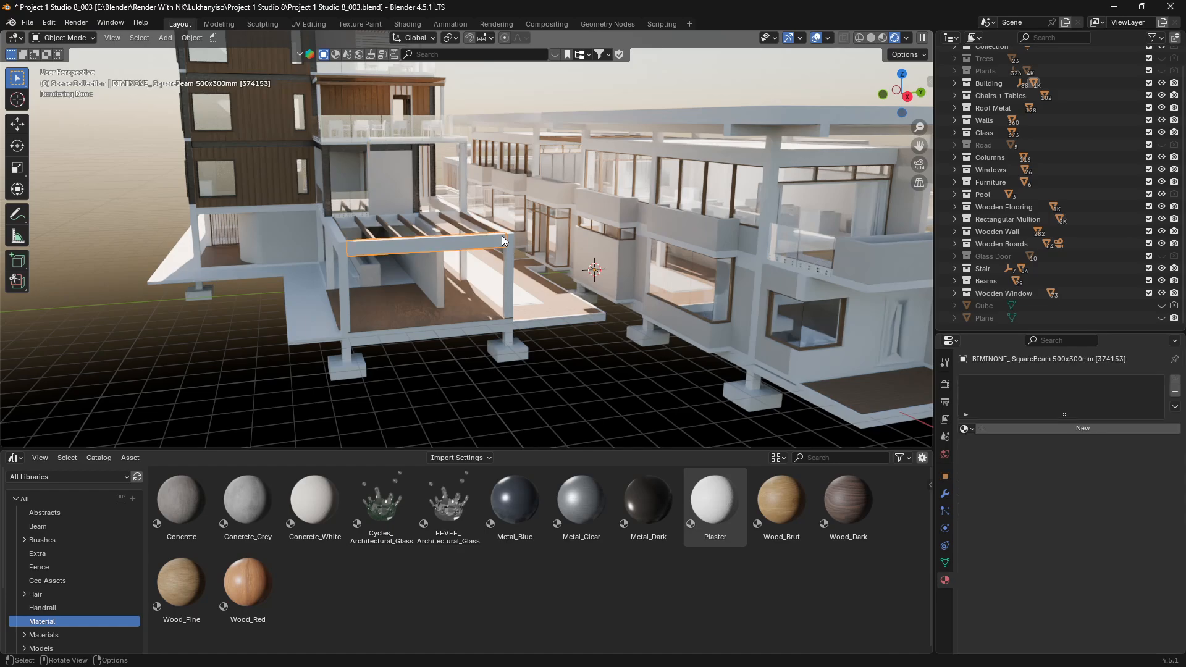
{"action": "left_click", "coordinate": [510, 262]}
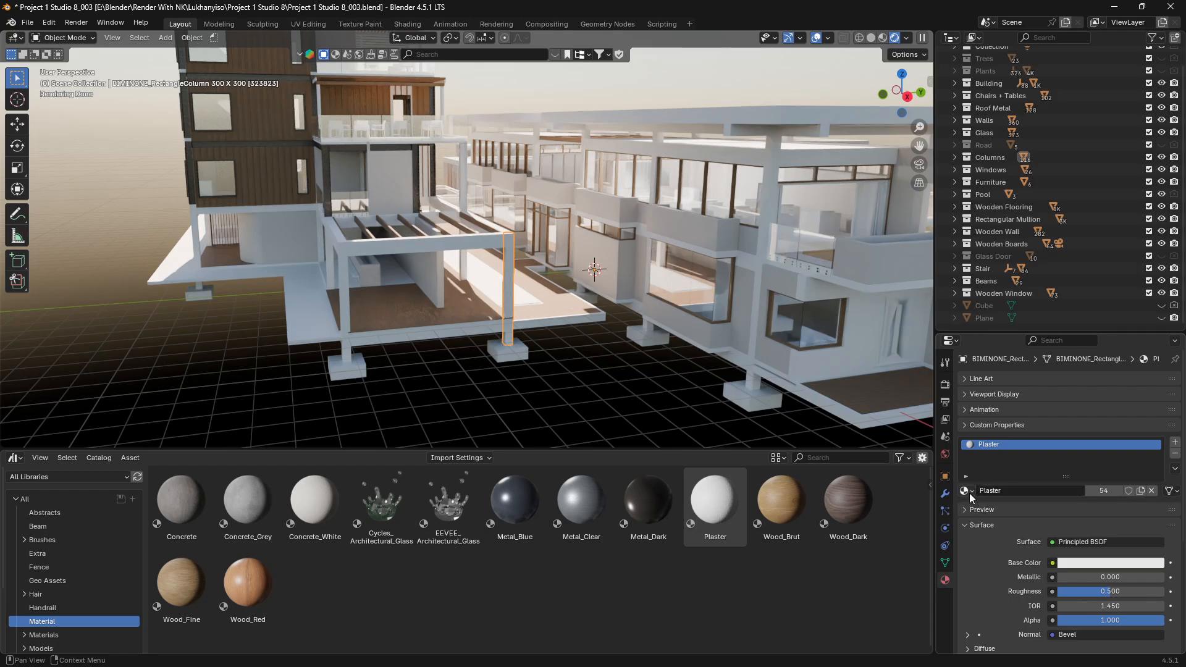
{"action": "left_click", "coordinate": [967, 394]}
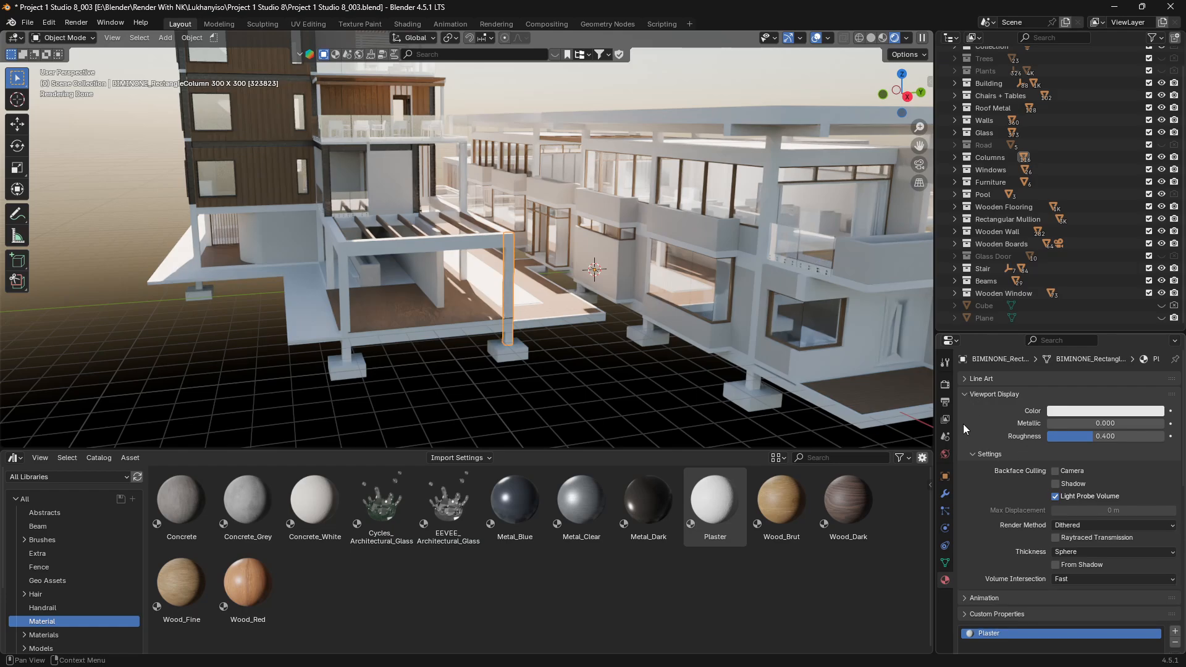
{"action": "left_click", "coordinate": [965, 393]}
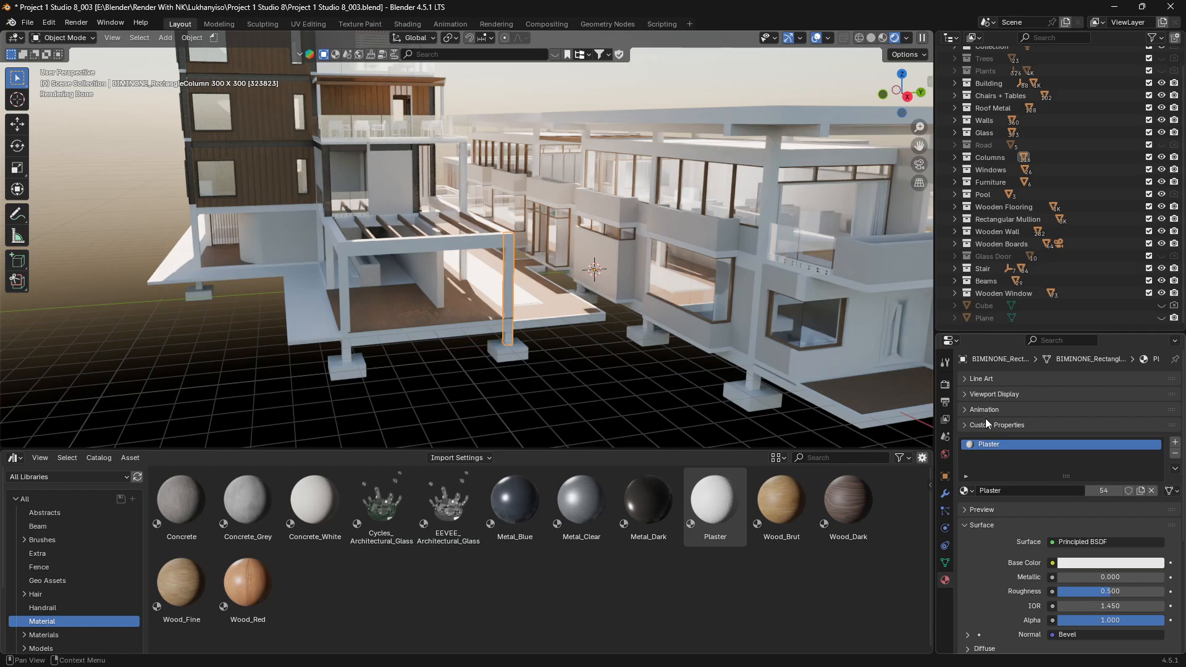
{"action": "left_click", "coordinate": [990, 512]}
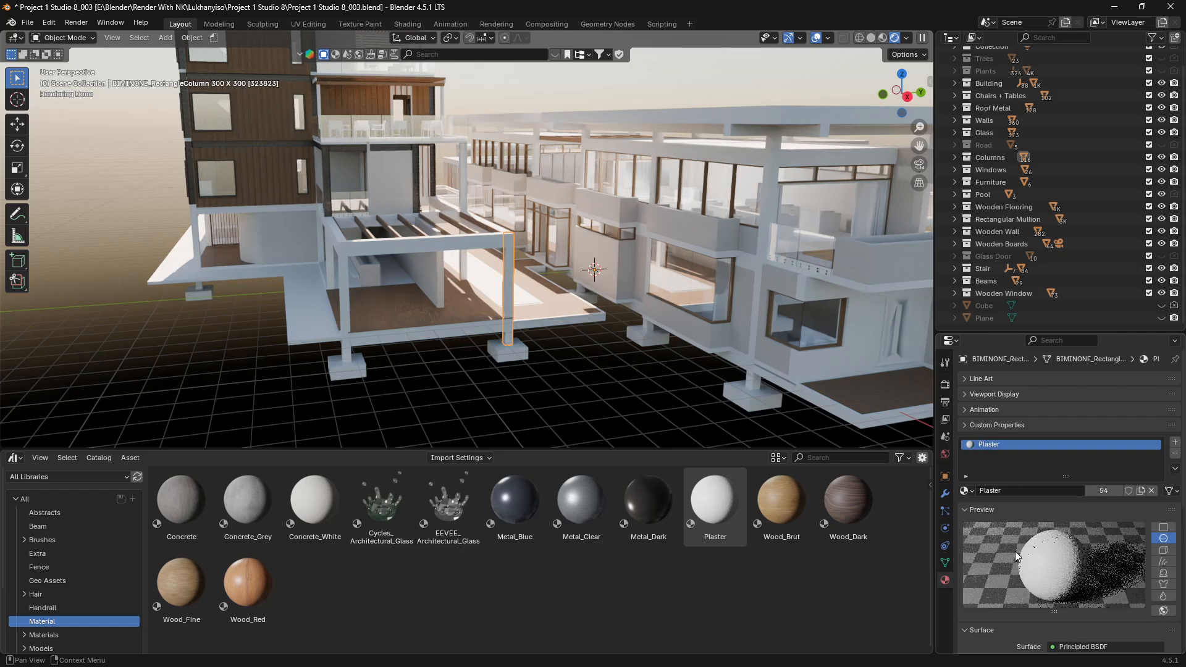
{"action": "scroll", "coordinate": [1018, 559], "scroll_direction": "down", "scroll_amount": 1}
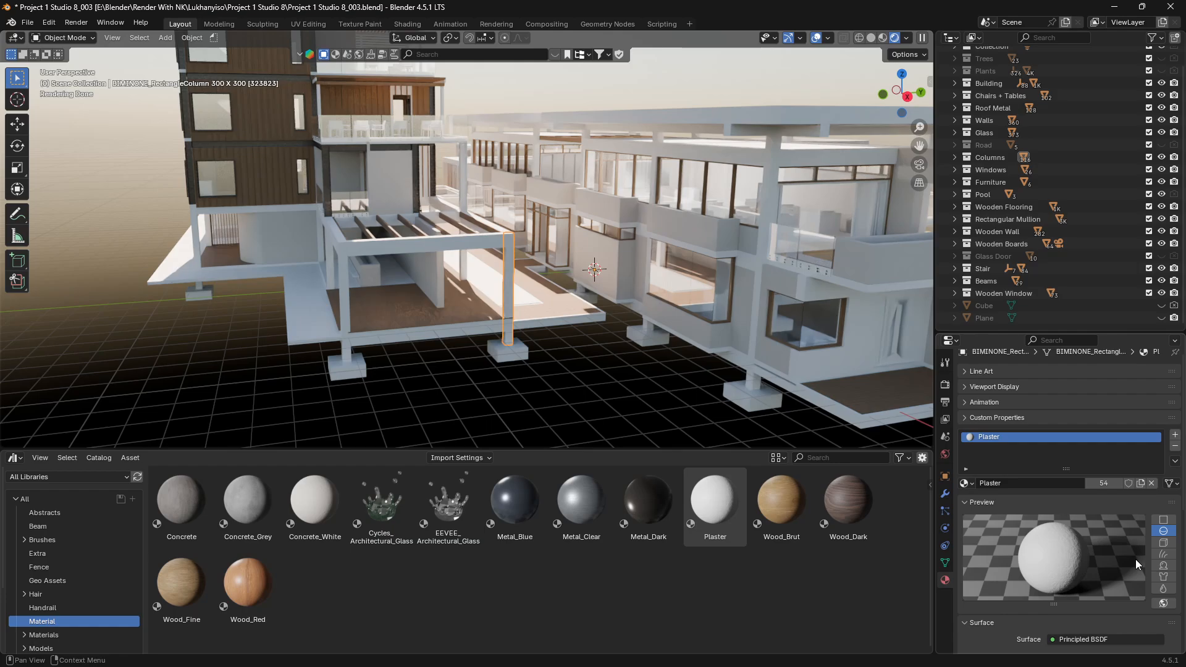
{"action": "left_click", "coordinate": [1163, 543]}
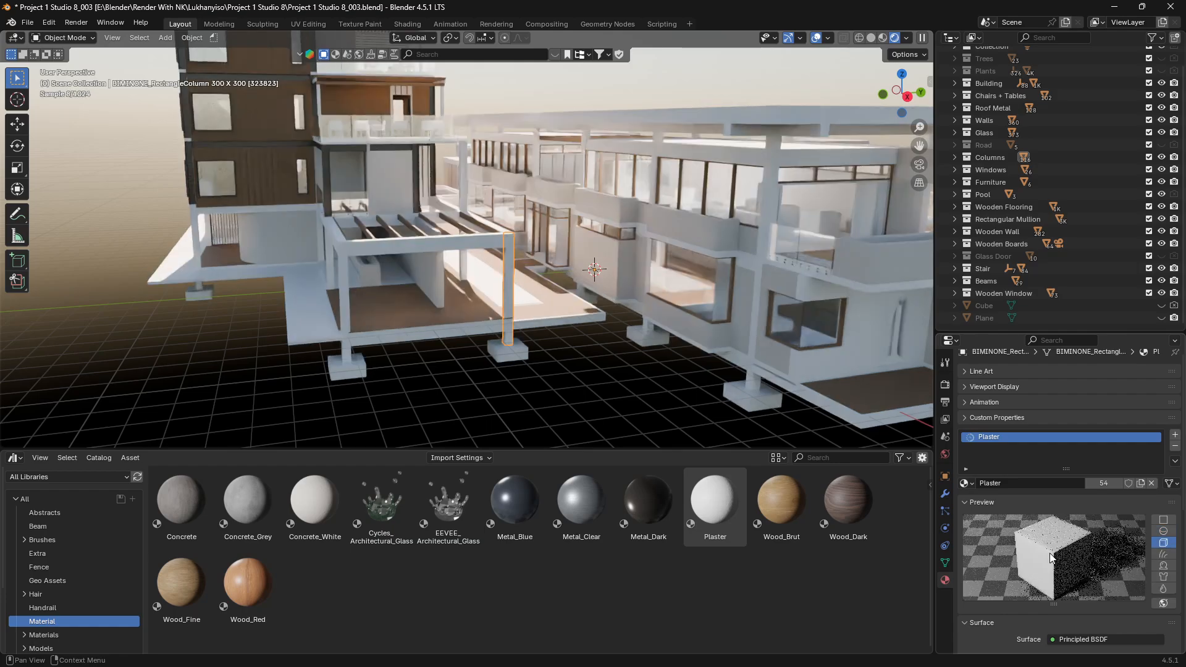
Rename the column's Plaster material to White Plaster.
{"action": "left_click", "coordinate": [1015, 483]}
{"action": "key", "text": "End"}
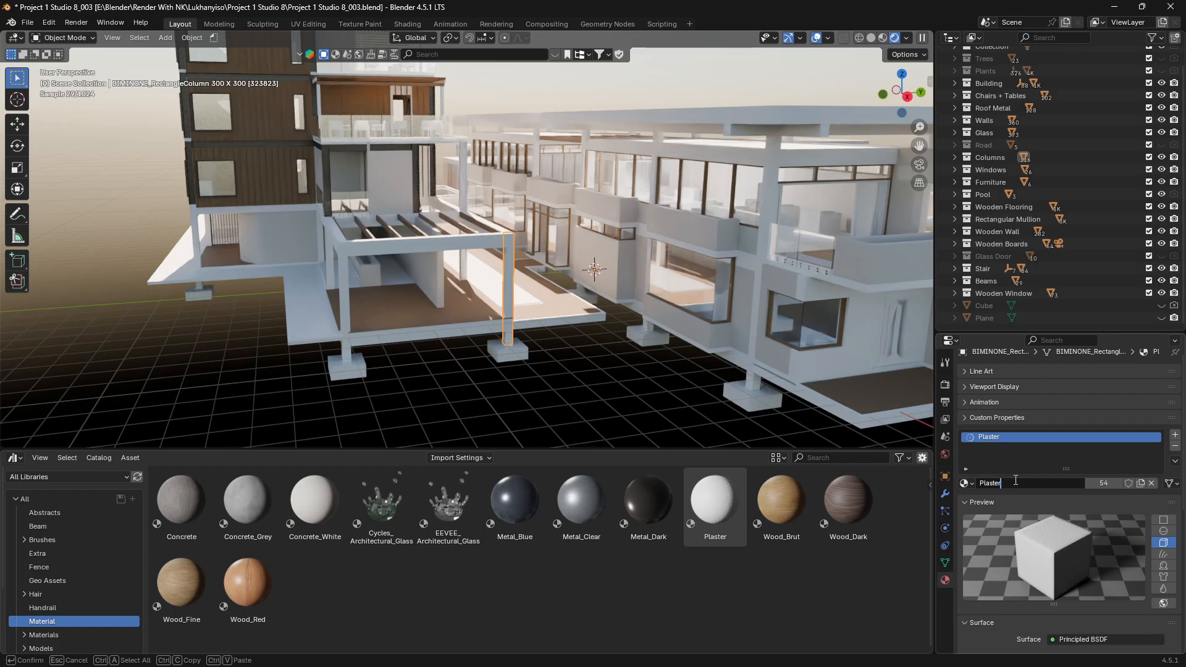
{"action": "key", "text": "BackSpace"}
{"action": "type", "text": "White"}
{"action": "type", "text": "r"}
{"action": "key", "text": "Left"}
{"action": "key", "text": "BackSpace"}
{"action": "key", "text": "BackSpace"}
{"action": "key", "text": "BackSpace"}
{"action": "key", "text": "BackSpace"}
{"action": "key", "text": "BackSpace"}
{"action": "key", "text": "Home"}
{"action": "type", "text": "White"}
{"action": "key", "text": "Return"}
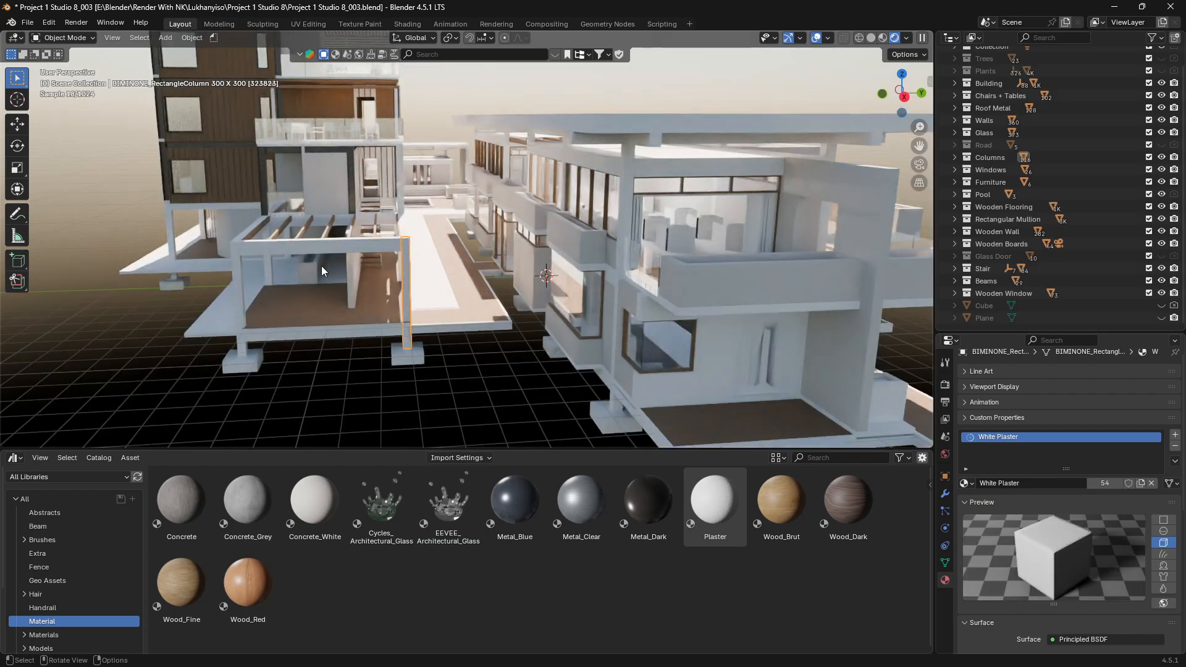
Select the pergola's four corner columns and its front and side beams in solid shading, making the front corner column nearest the walkway active.
{"action": "left_click", "coordinate": [241, 306]}
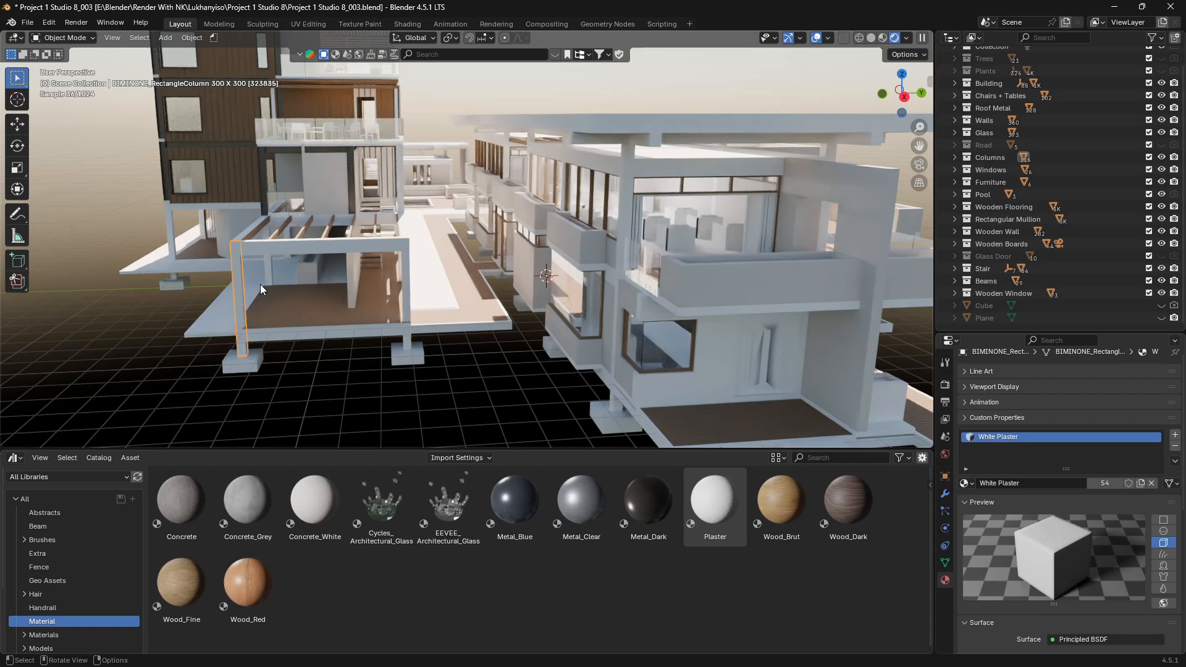
{"action": "left_click", "coordinate": [294, 247], "text": "shift"}
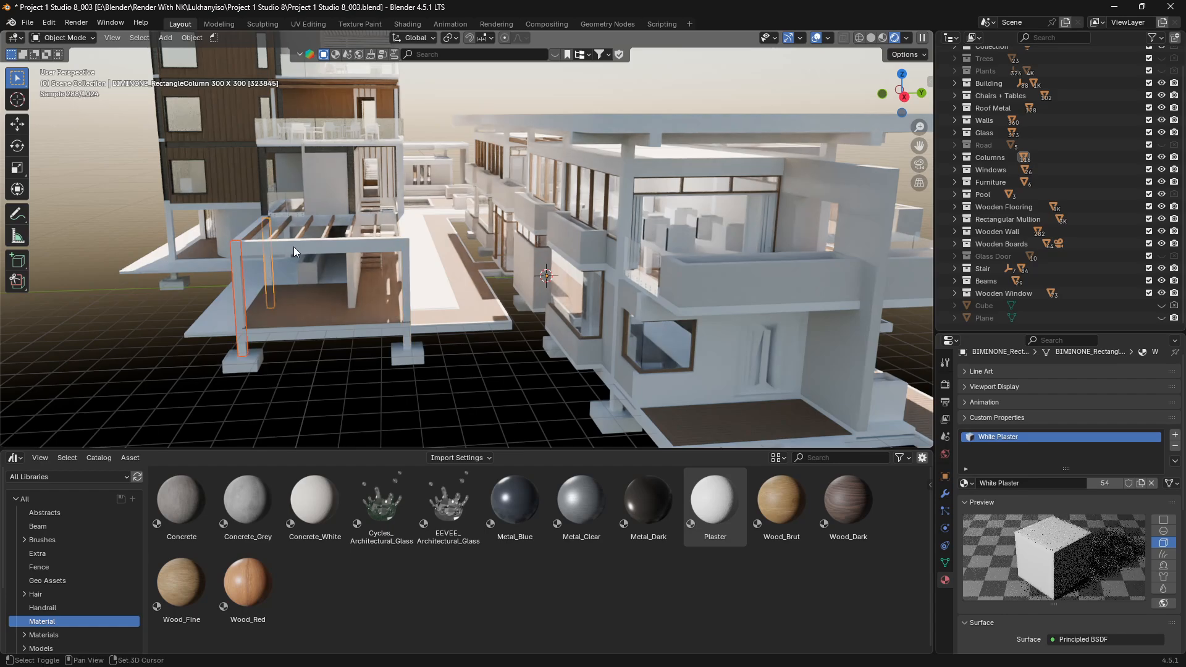
{"action": "left_click", "coordinate": [291, 251], "text": "shift"}
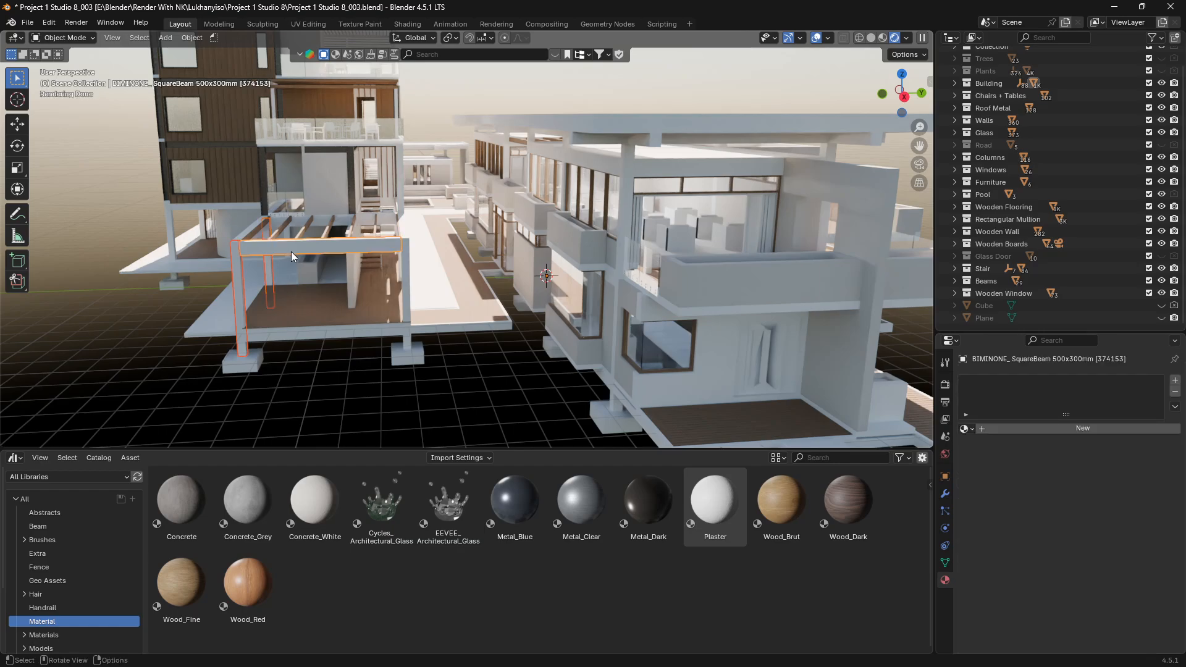
{"action": "key", "text": "z"}
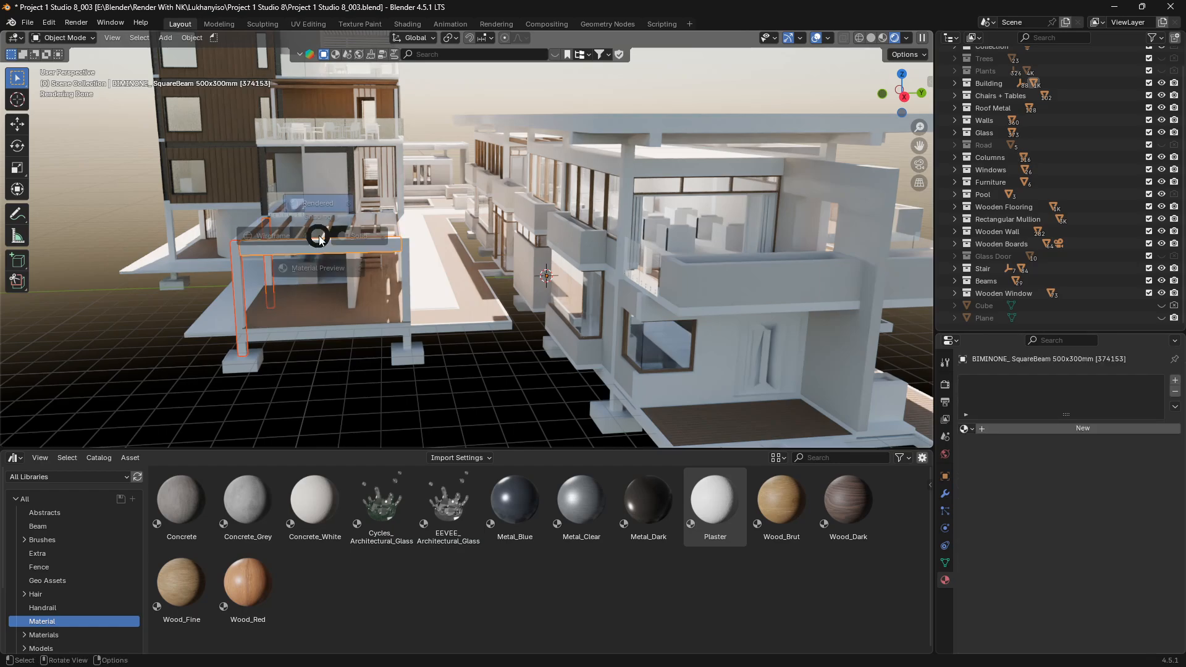
{"action": "left_click", "coordinate": [418, 240]}
{"action": "mouse_move", "coordinate": [372, 272]}
{"action": "middle_mouse_down"}
{"action": "mouse_move", "coordinate": [487, 309]}
{"action": "mouse_move", "coordinate": [376, 306]}
{"action": "middle_mouse_up"}
{"action": "left_click", "coordinate": [276, 272], "text": "shift"}
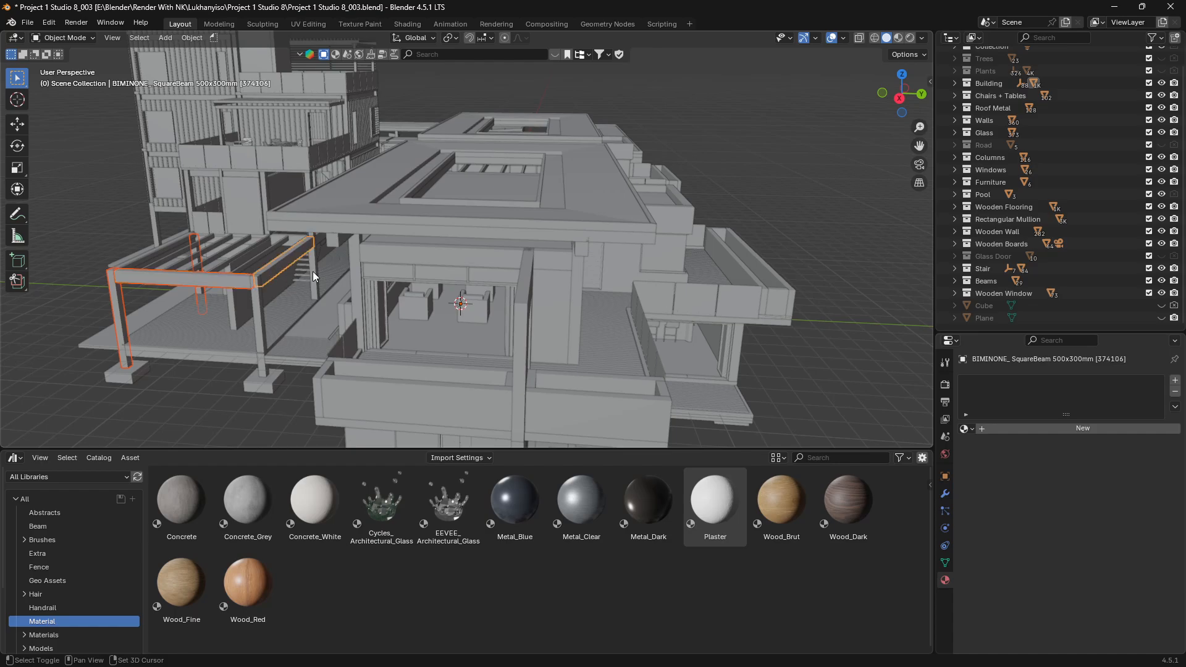
{"action": "left_click", "coordinate": [317, 269], "text": "shift"}
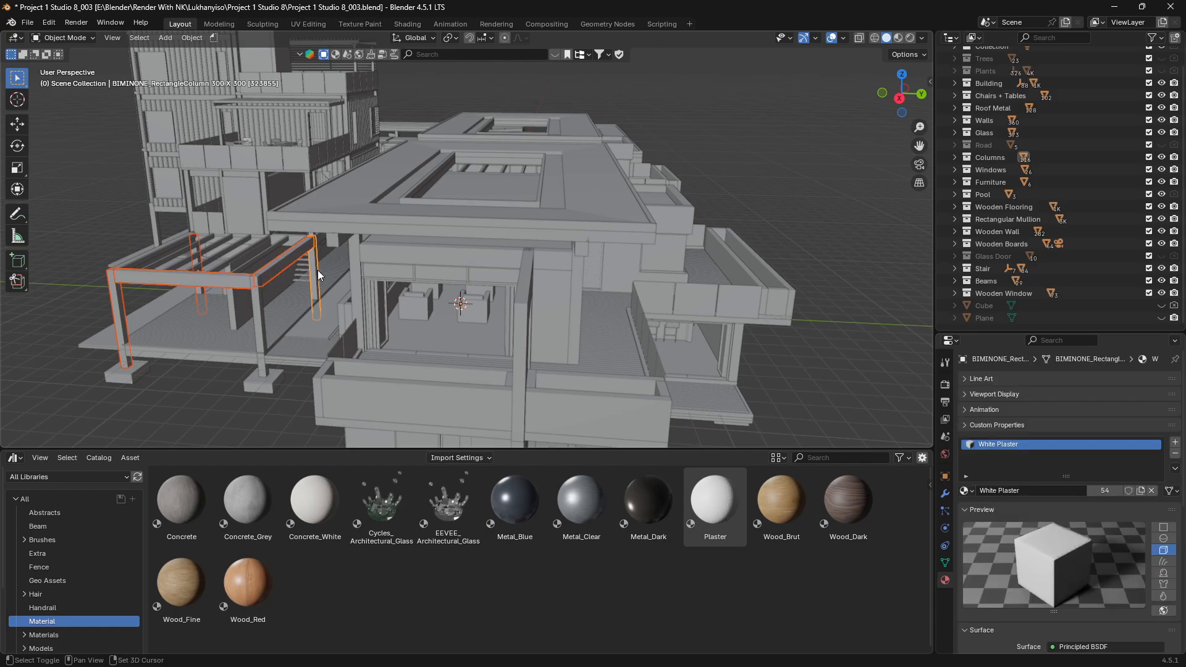
{"action": "left_click", "coordinate": [261, 320], "text": "shift"}
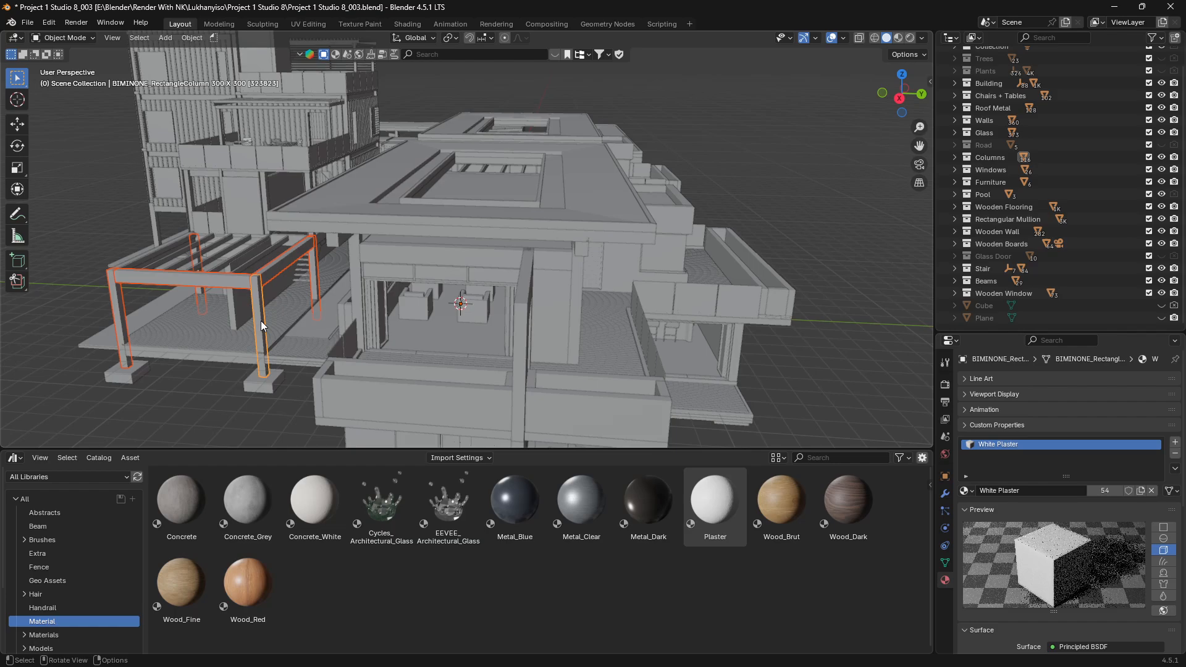
Link the active column's White Plaster material to the selected pergola beams and columns, and return the viewport to rendered shading.
{"action": "key", "text": "ctrl+l"}
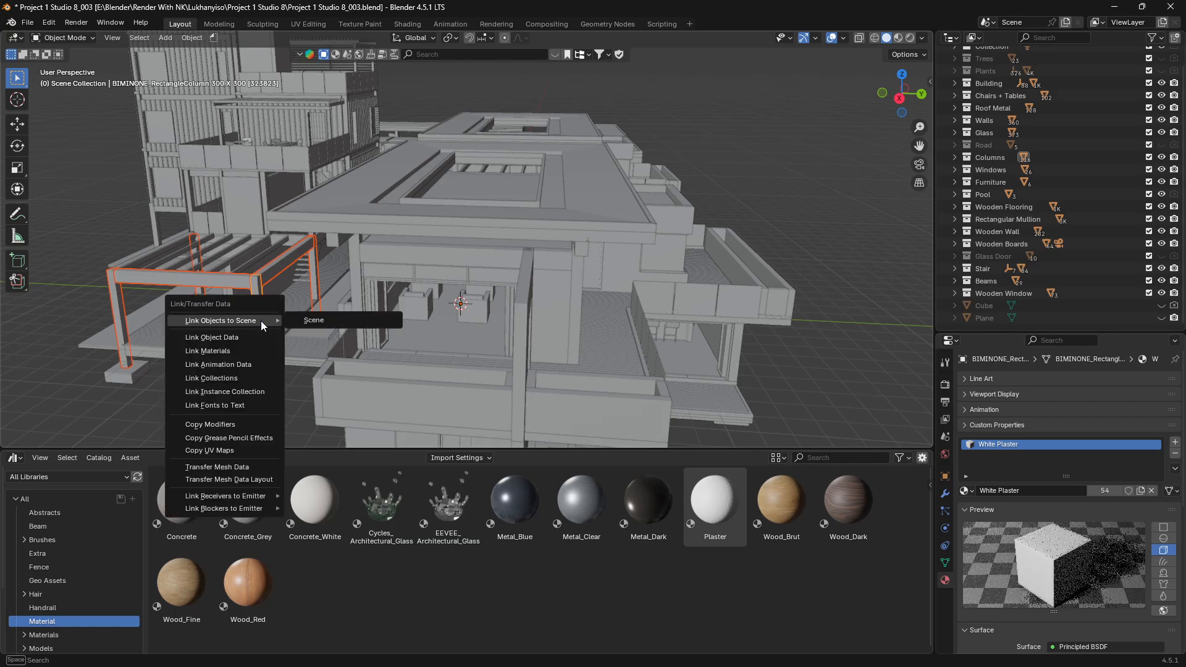
{"action": "left_click", "coordinate": [239, 350]}
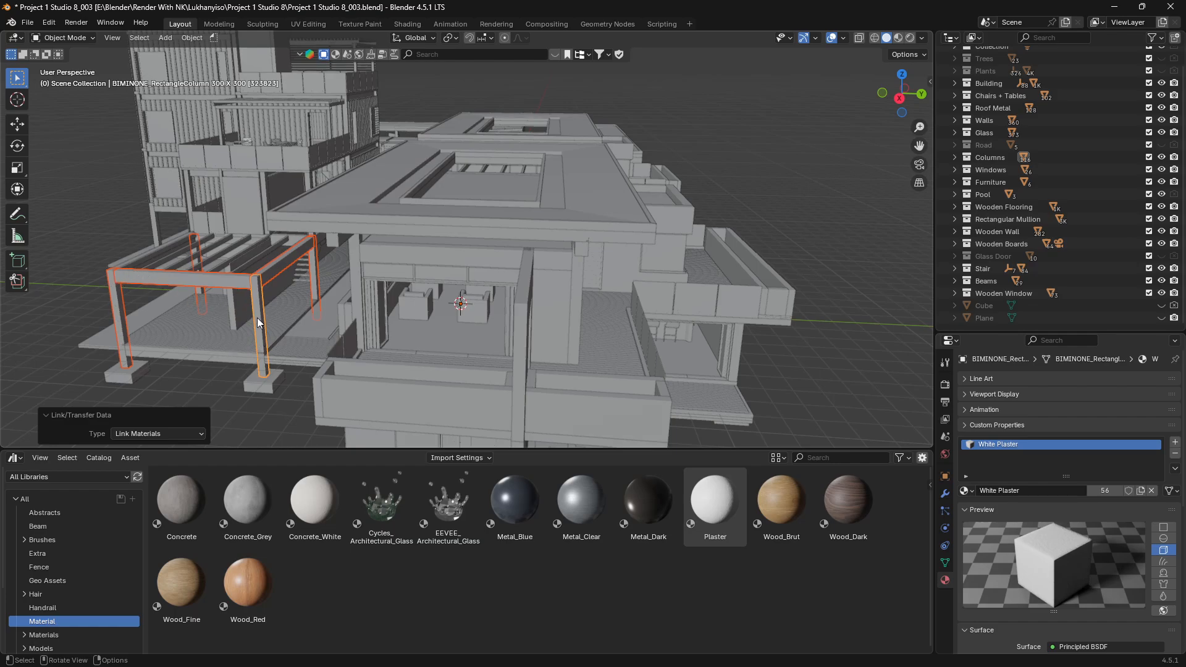
{"action": "key", "text": "z"}
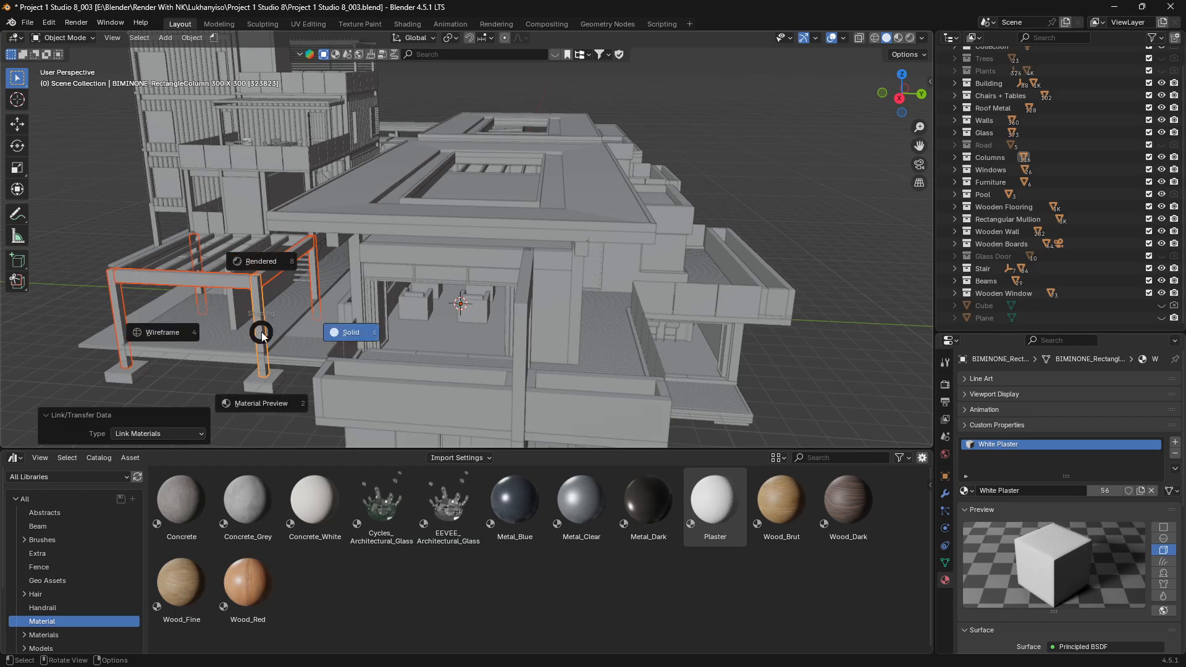
{"action": "left_click", "coordinate": [268, 263]}
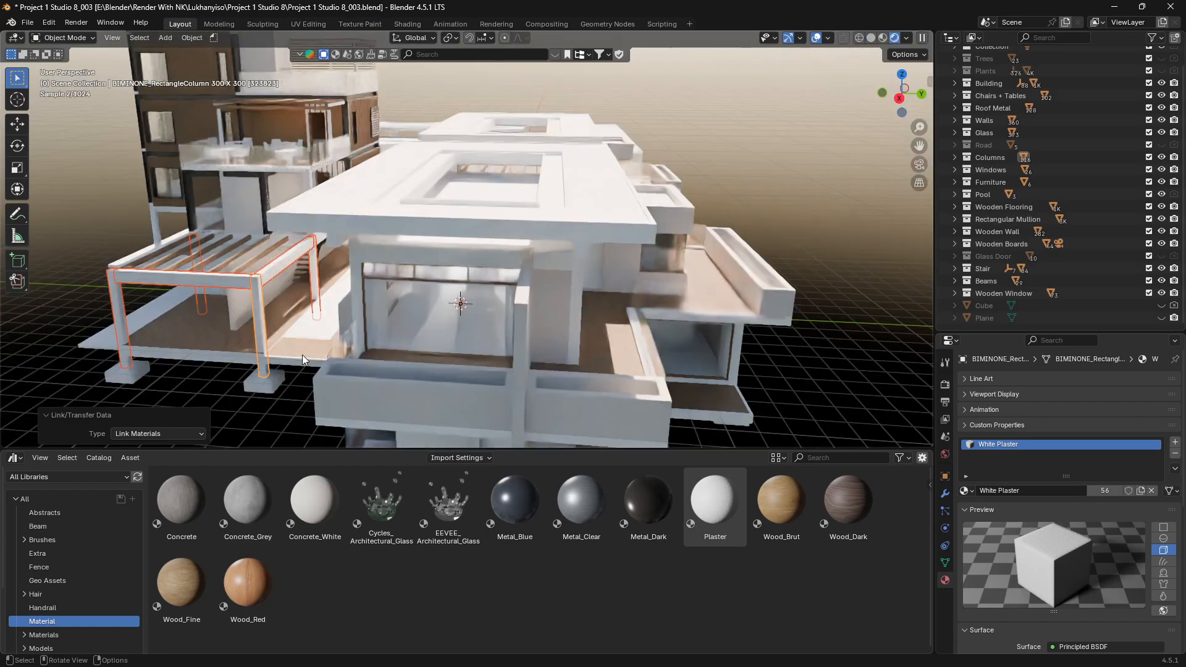
Check the materials on the pergola's front and side beams, and compare the pergola with the aerial Twinmotion reference.
{"action": "left_click", "coordinate": [227, 274]}
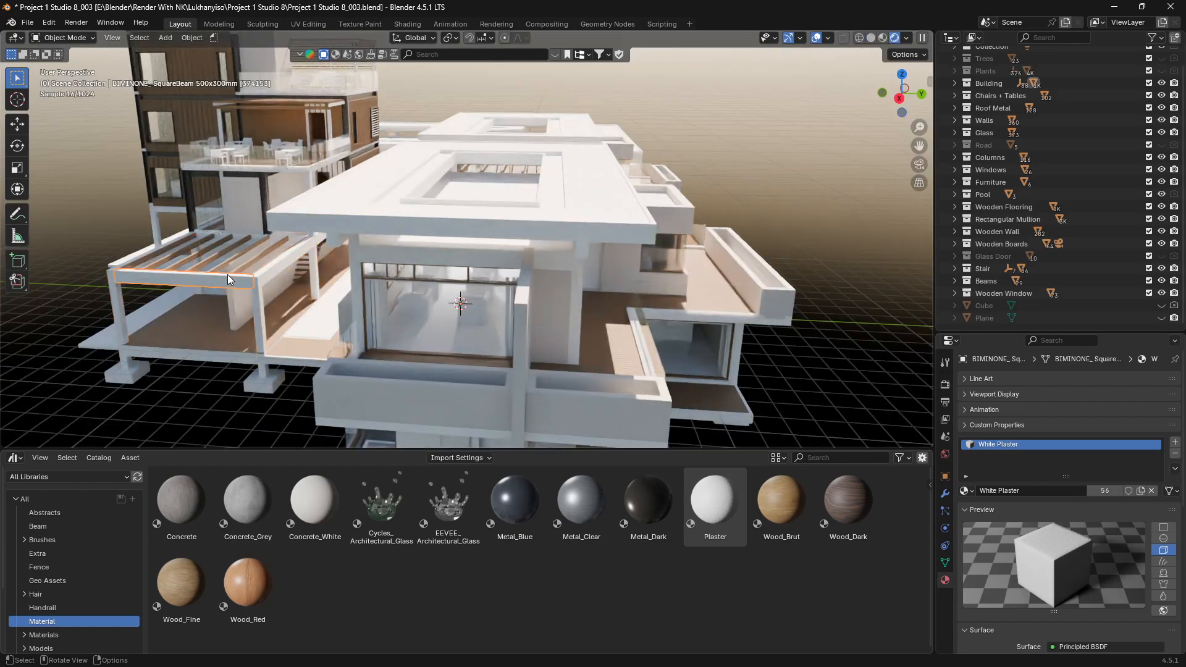
{"action": "left_click", "coordinate": [285, 256]}
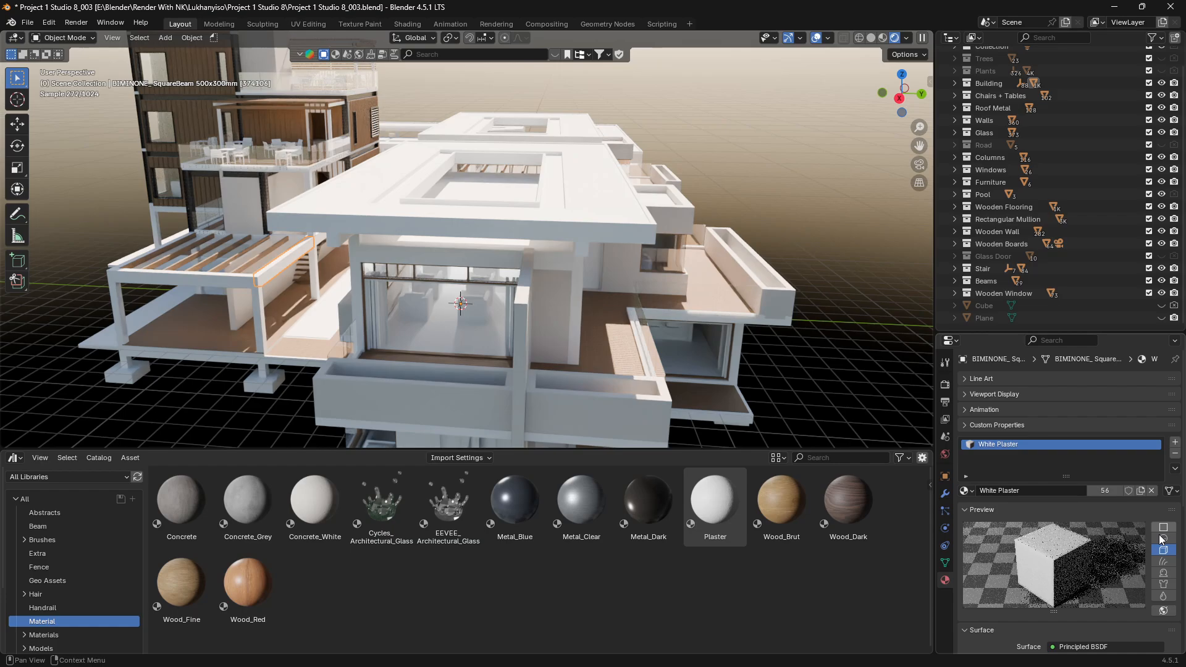
{"action": "left_click", "coordinate": [514, 500]}
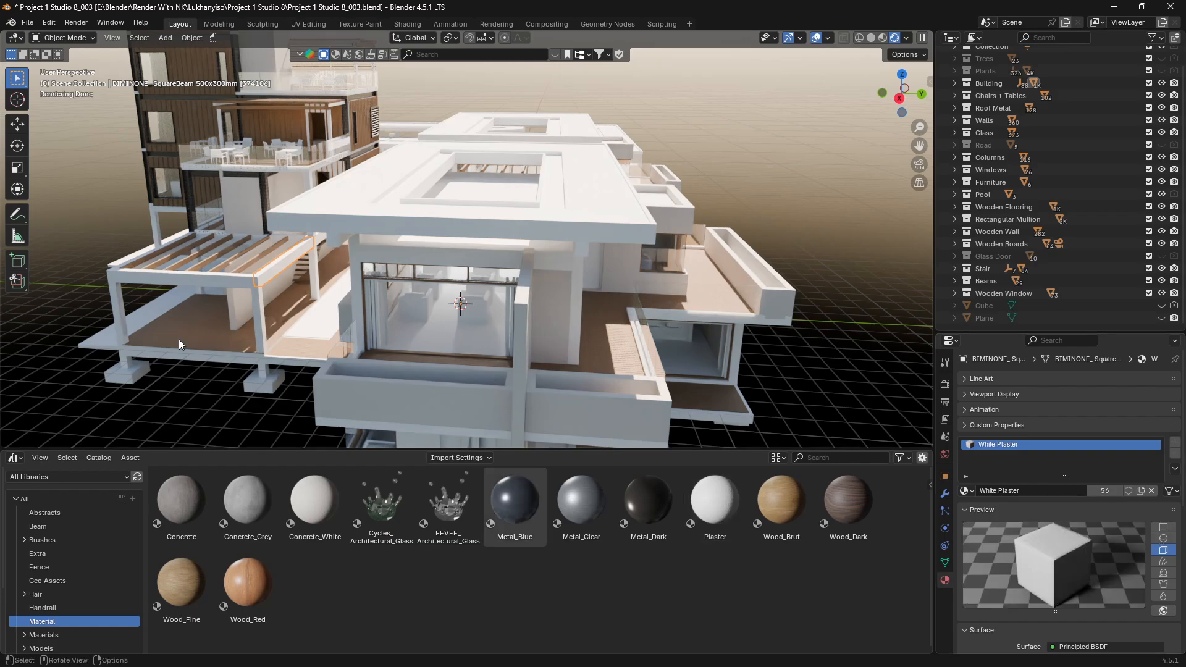
{"action": "middle_click_drag", "start_coordinate": [179, 339], "coordinate": [393, 305]}
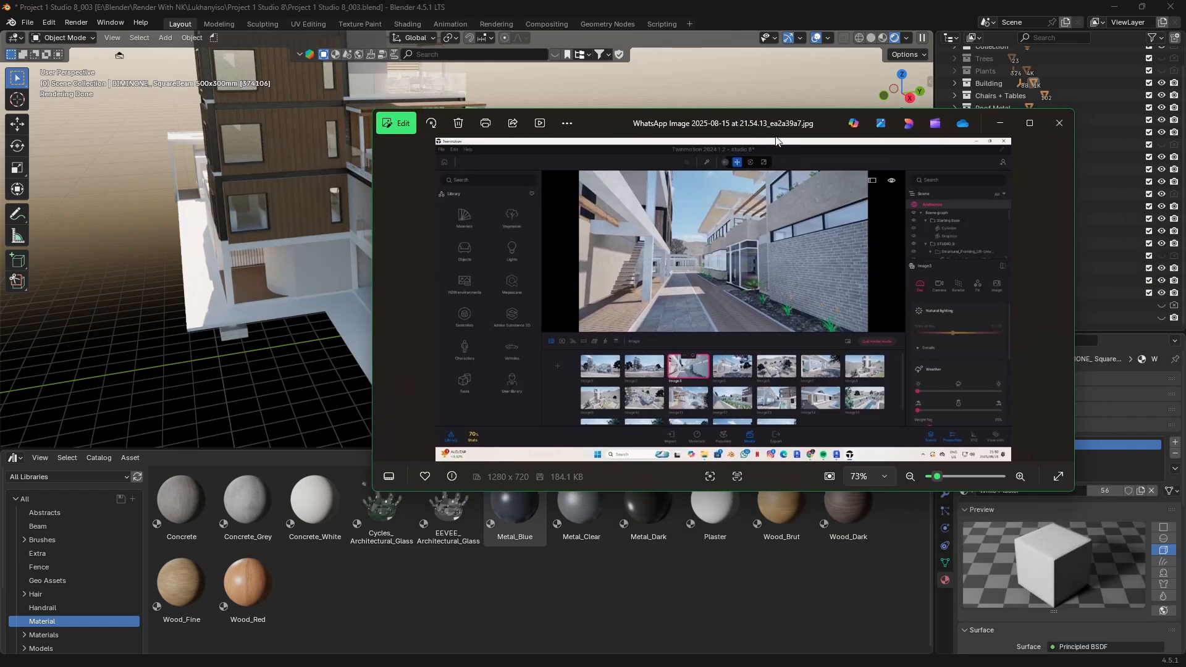
{"action": "key", "text": "Right"}
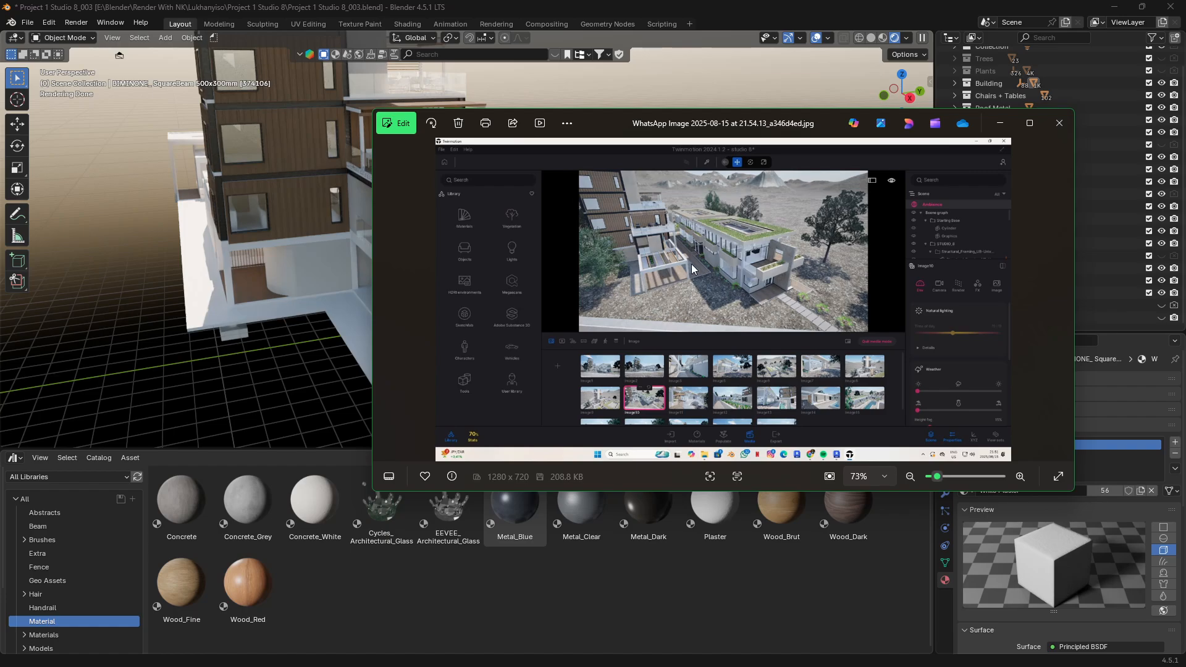
{"action": "scroll", "coordinate": [676, 250], "scroll_direction": "up", "scroll_amount": 4}
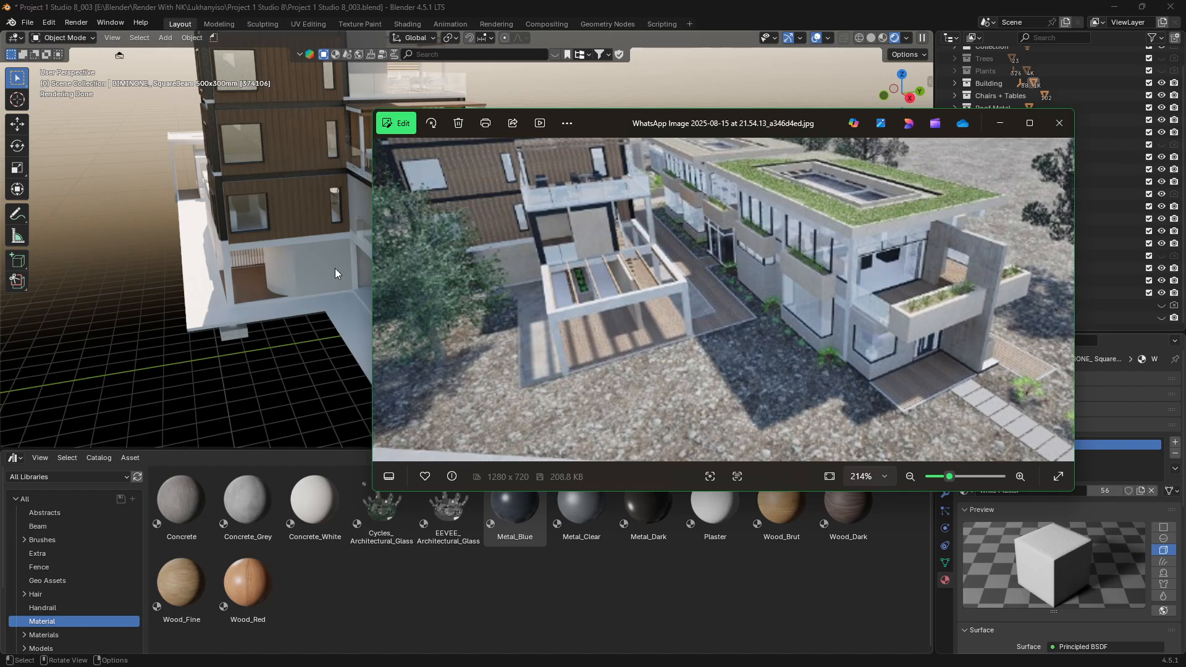
{"action": "left_click", "coordinate": [306, 277]}
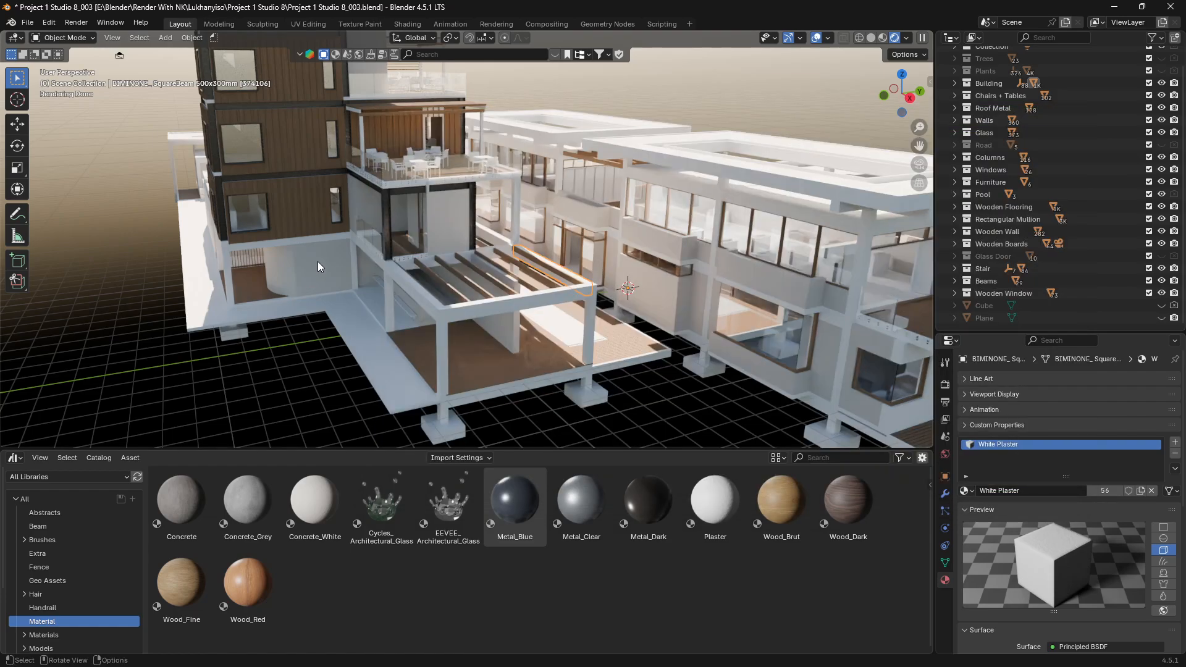
Check the materials on the concrete wall below the timber-clad block and on the walkway columns behind the pergola.
{"action": "left_click", "coordinate": [317, 261]}
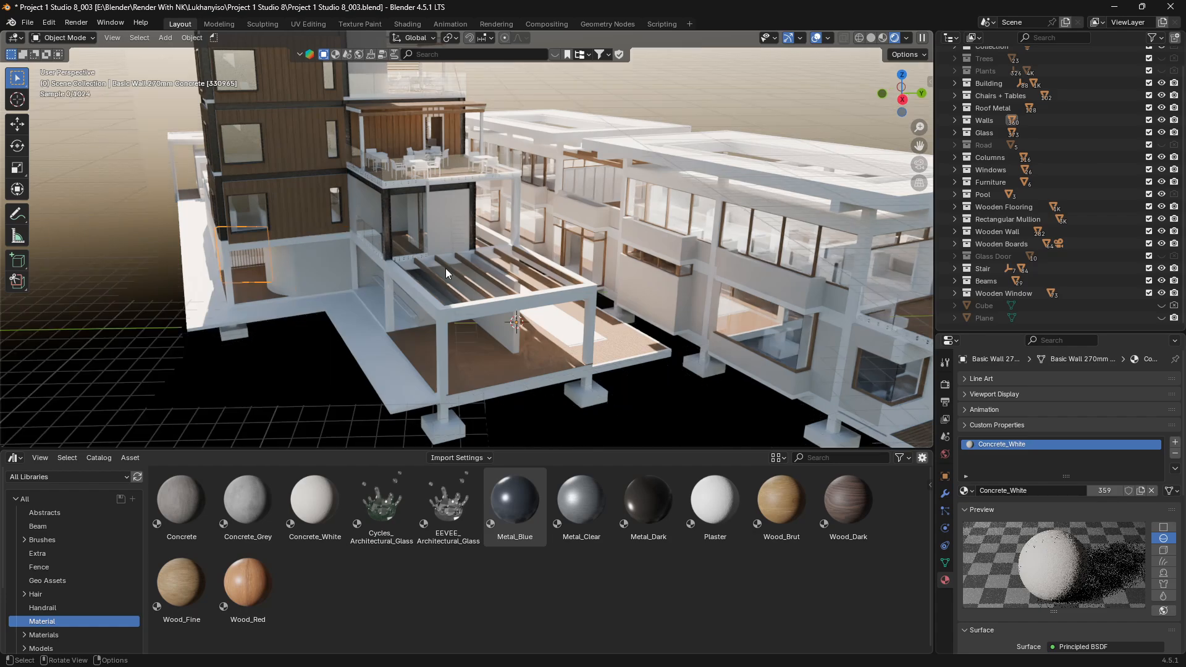
{"action": "scroll", "coordinate": [445, 272], "scroll_direction": "up", "scroll_amount": 3}
{"action": "middle_click_drag", "start_coordinate": [446, 269], "coordinate": [446, 268]}
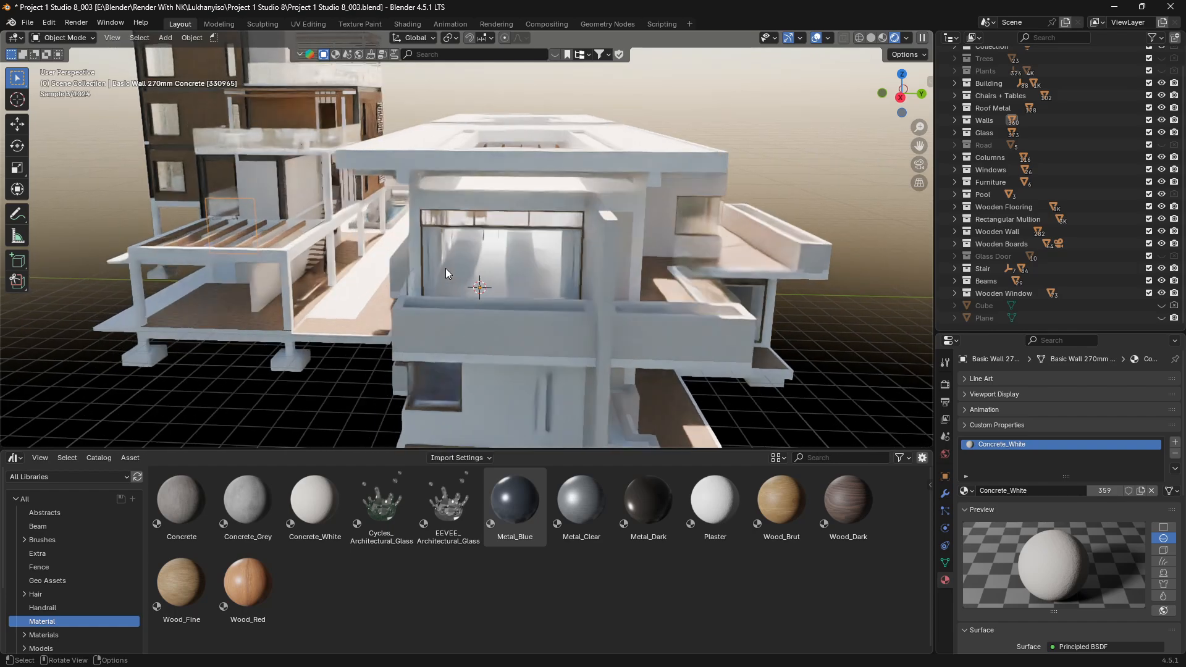
{"action": "middle_click_drag", "start_coordinate": [382, 214], "coordinate": [376, 220]}
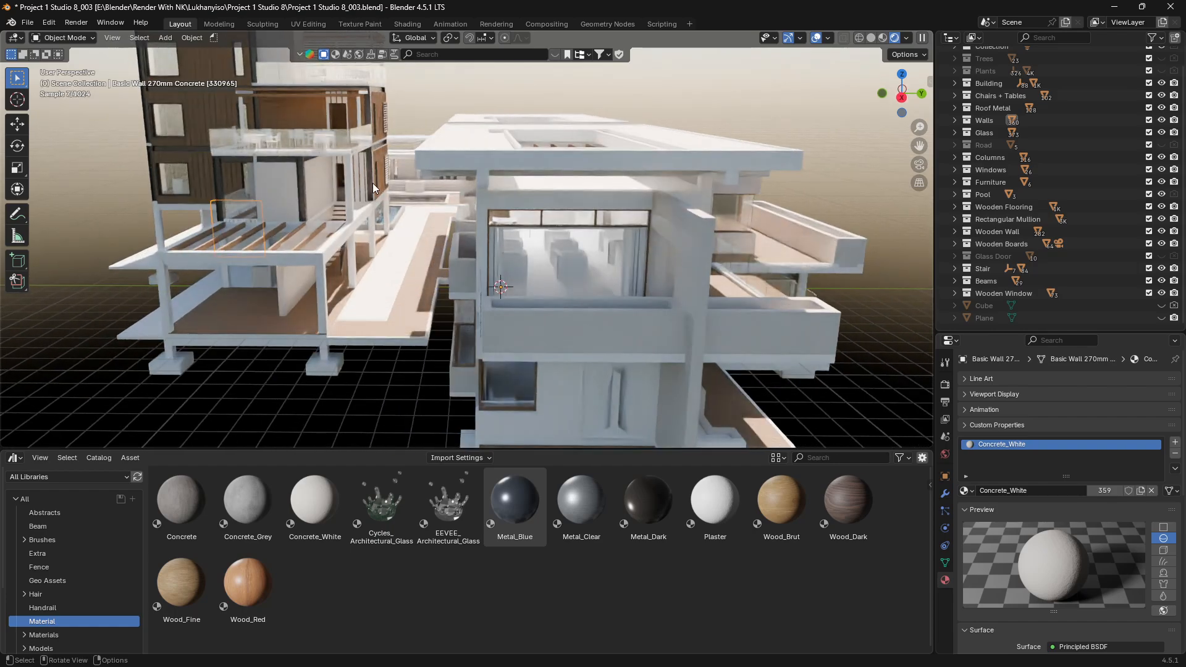
{"action": "left_click", "coordinate": [374, 225]}
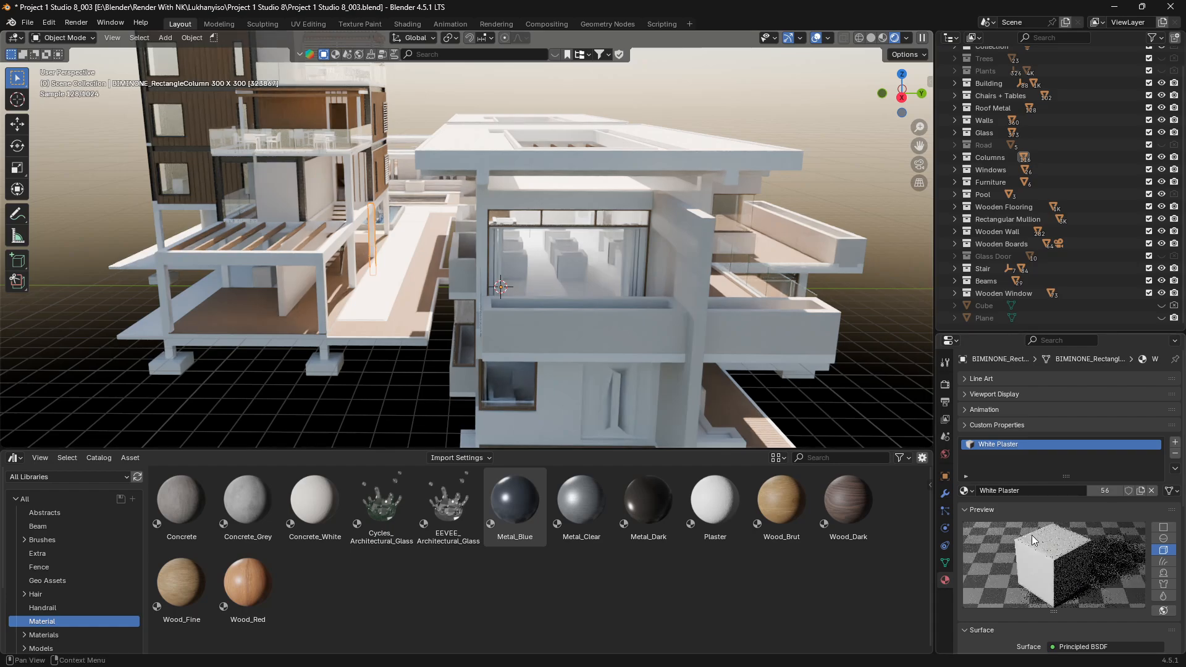
{"action": "left_click", "coordinate": [354, 255]}
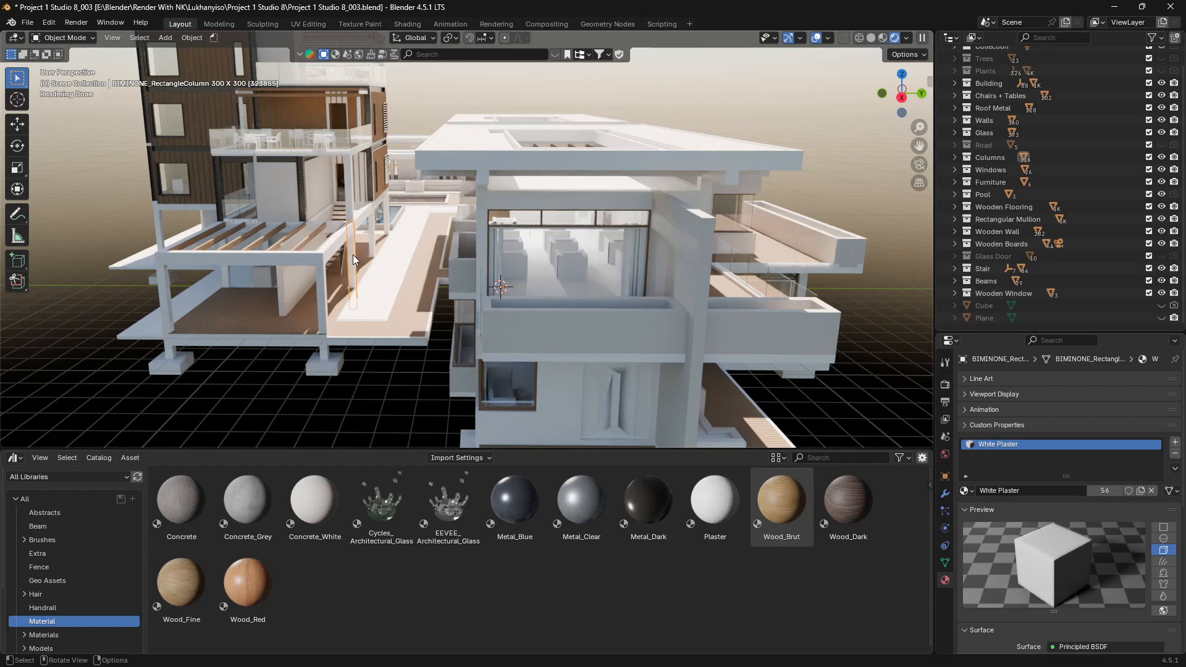
Assign the existing White Plaster material to the pergola's rear beam, which has no material.
{"action": "left_click", "coordinate": [328, 226]}
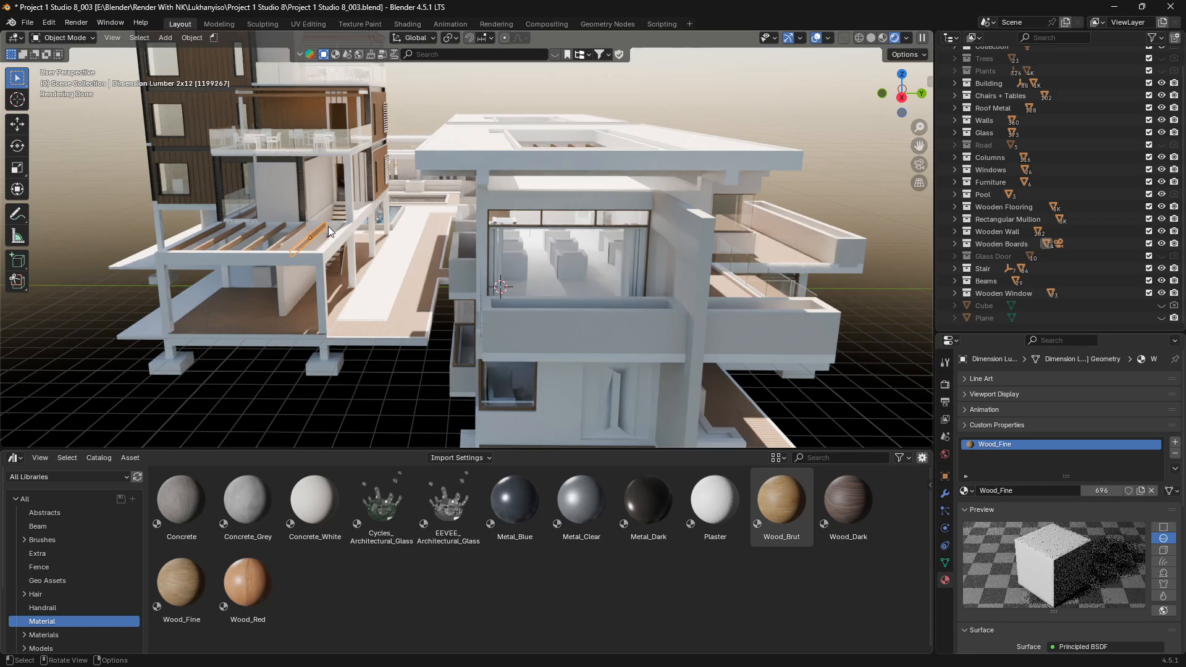
{"action": "left_click", "coordinate": [328, 226]}
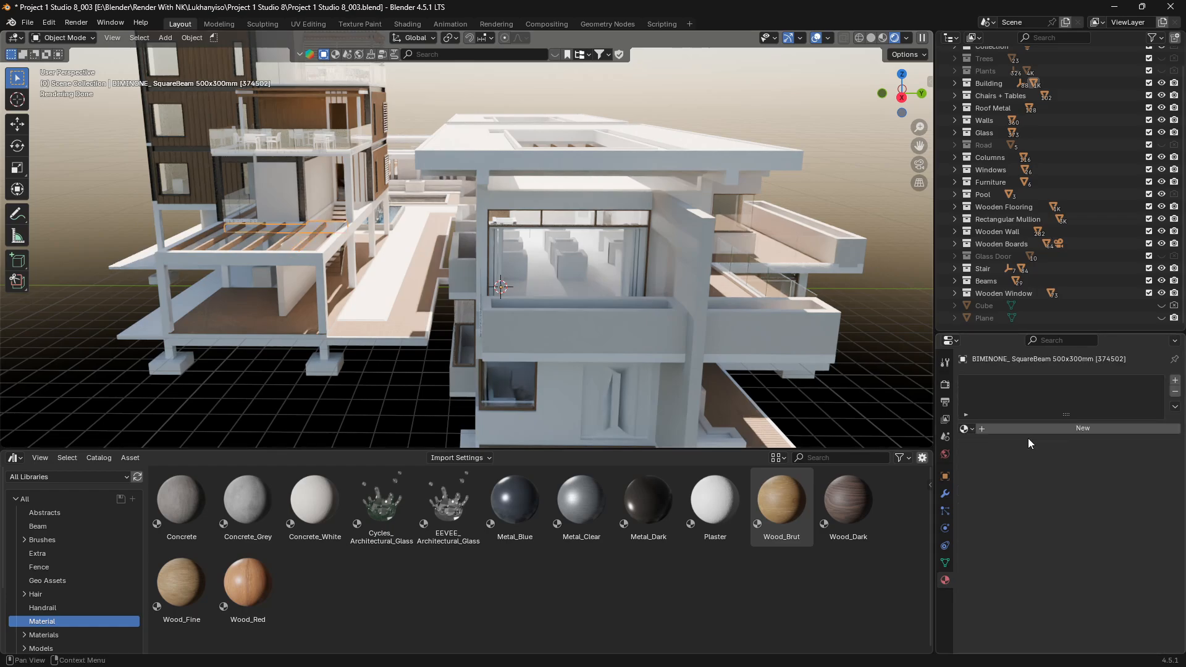
{"action": "left_click", "coordinate": [965, 429]}
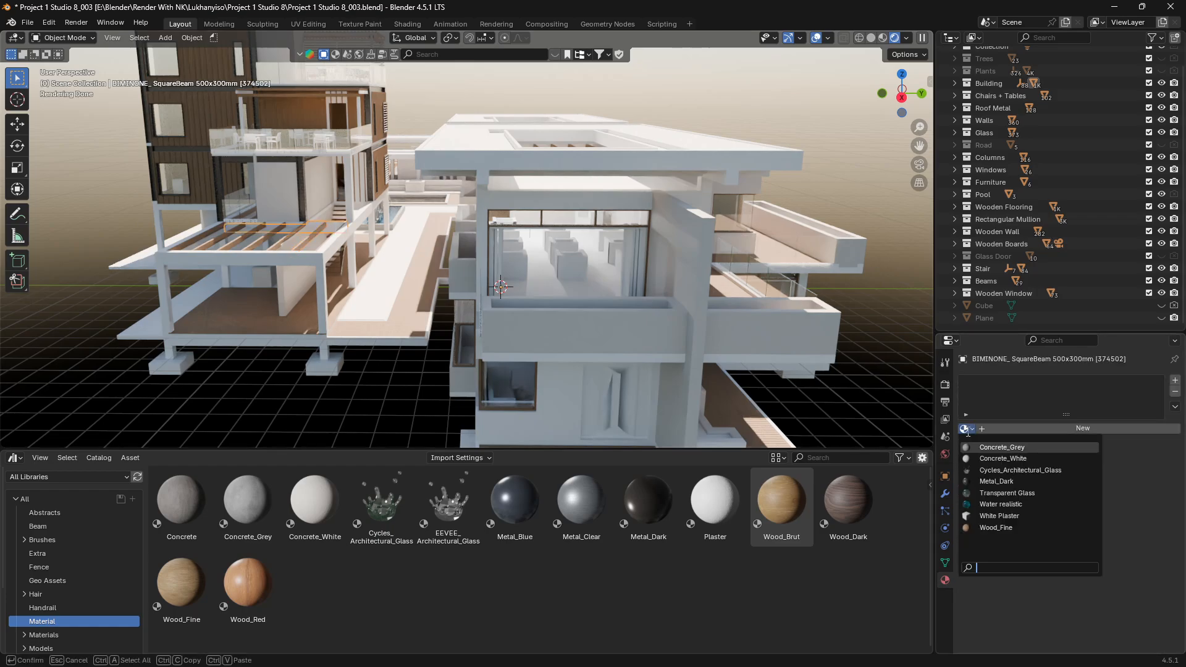
{"action": "left_click", "coordinate": [999, 516]}
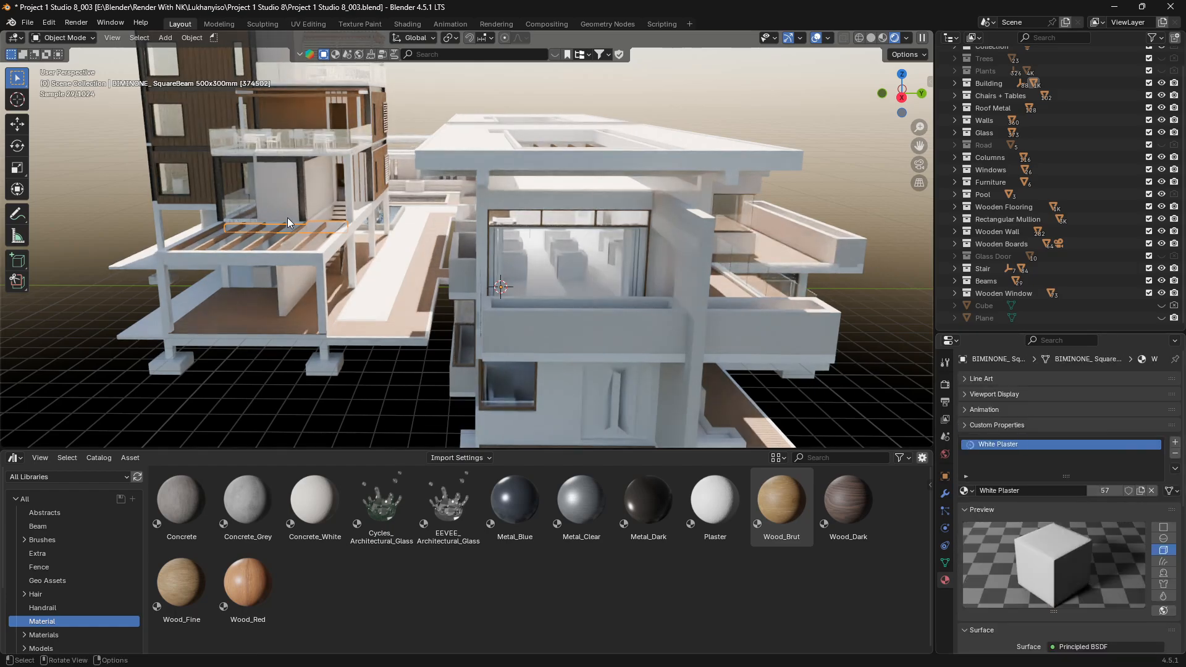
Assign the existing White Plaster material to the beam below the floor slab near the stairs, behind the pergola's rear beam.
{"action": "scroll", "coordinate": [276, 224], "scroll_direction": "up", "scroll_amount": 10}
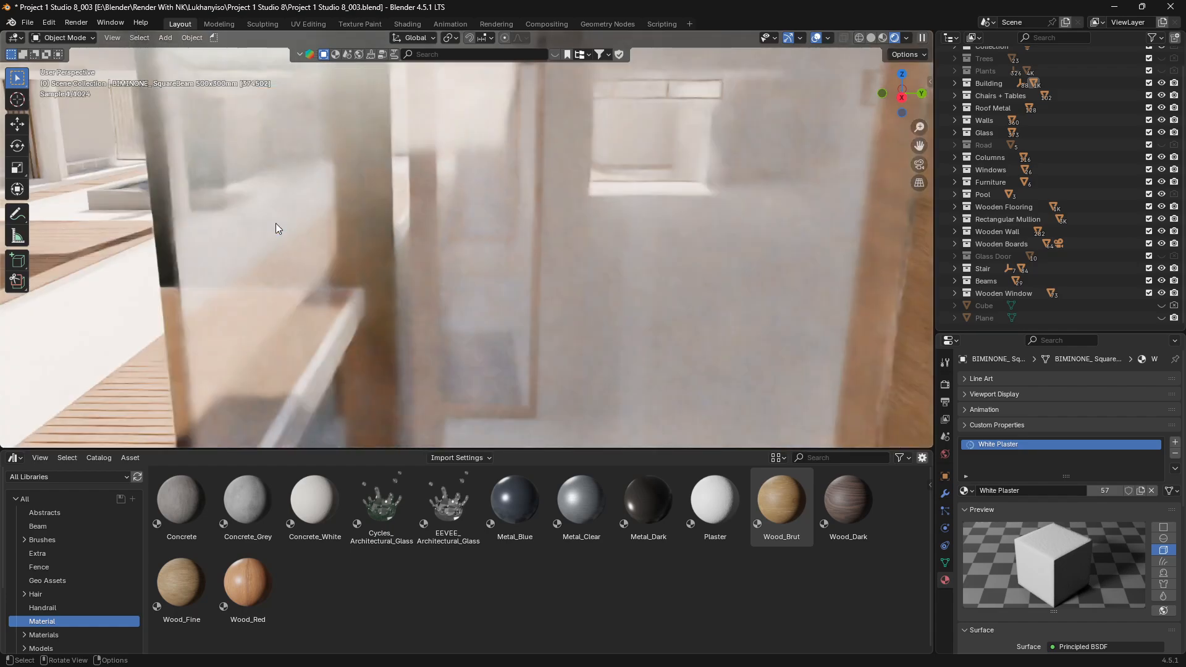
{"action": "scroll", "coordinate": [275, 224], "scroll_direction": "down", "scroll_amount": 4}
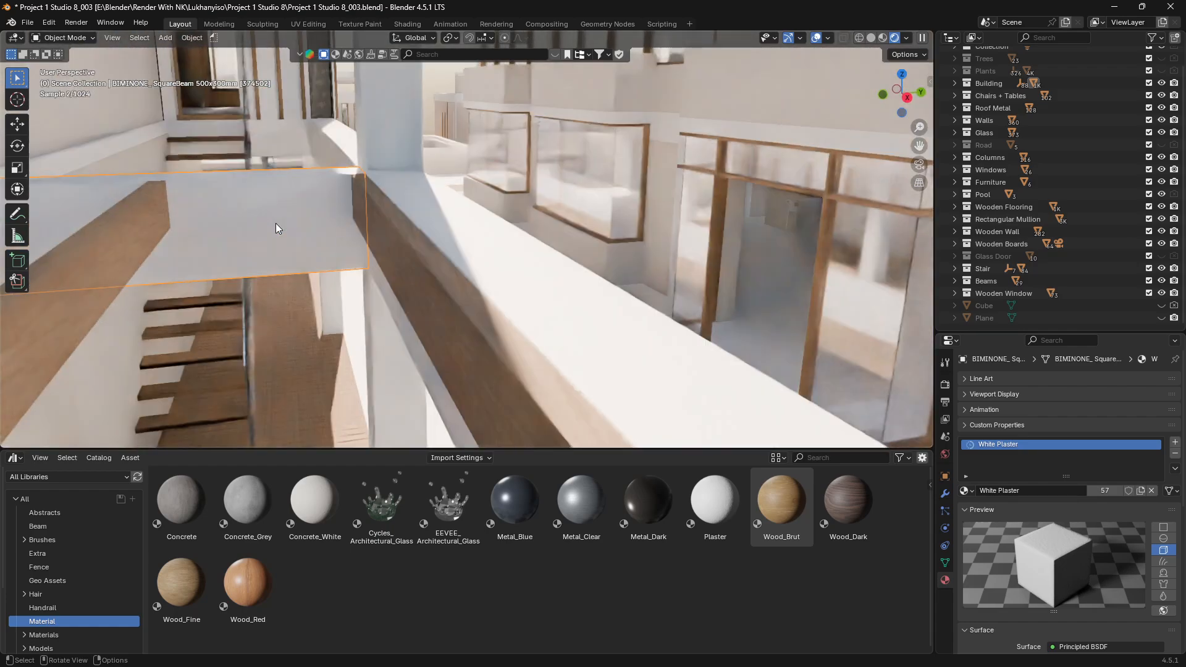
{"action": "left_click", "coordinate": [280, 131]}
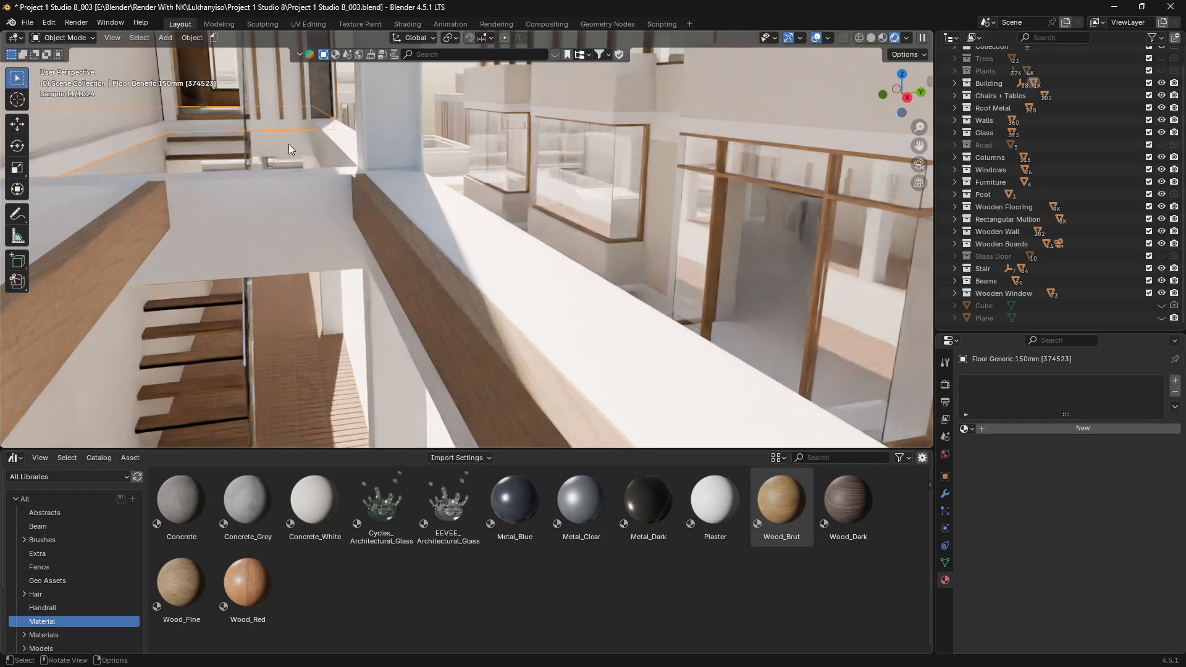
{"action": "left_click", "coordinate": [290, 146]}
{"action": "left_click", "coordinate": [966, 429]}
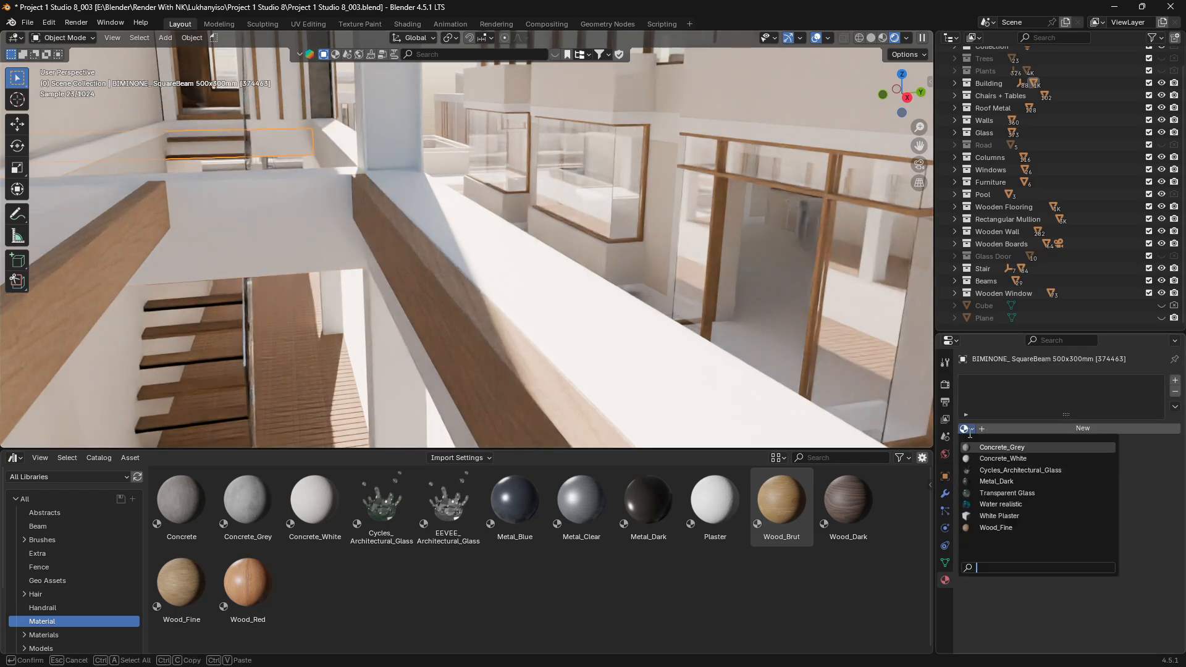
{"action": "left_click", "coordinate": [998, 516]}
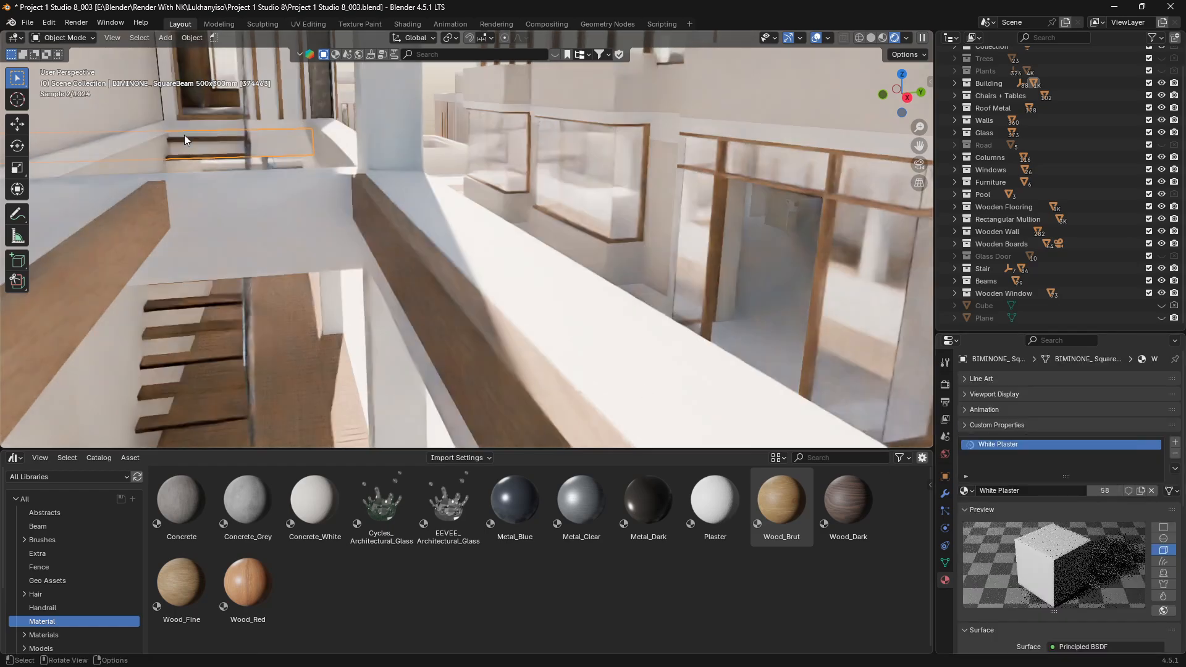
Check the aerial and walkway references for the floor slab above the stairs, and assign Concrete_Grey to that slab.
{"action": "left_click", "coordinate": [131, 139]}
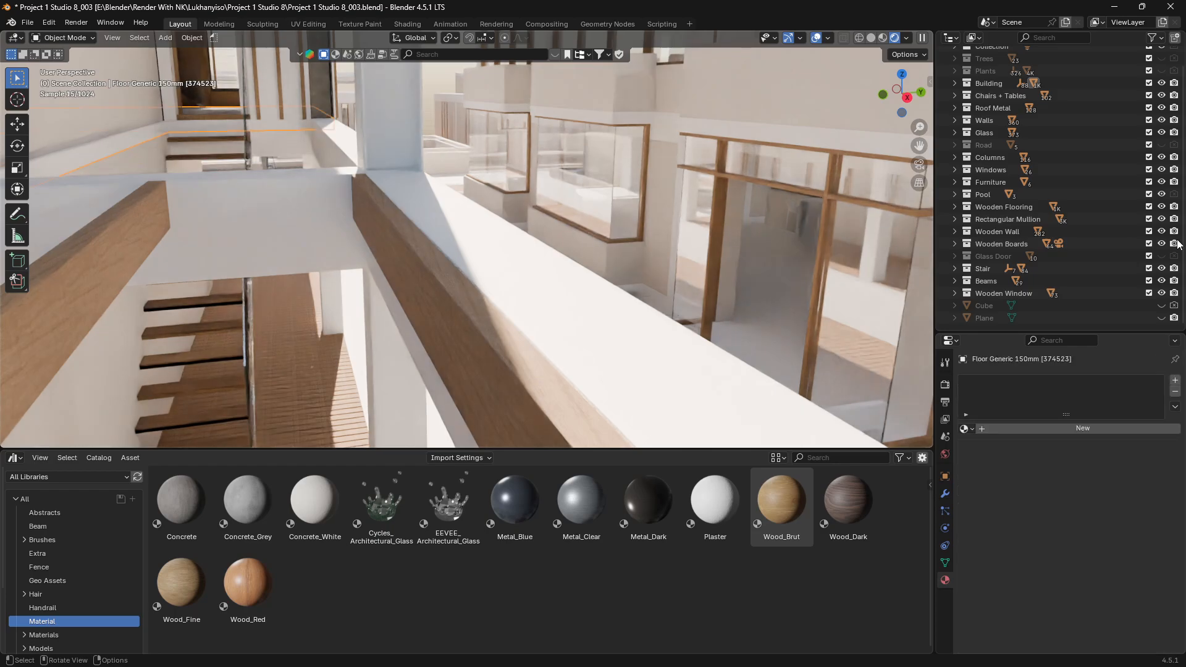
{"action": "key", "text": "alt+Tab"}
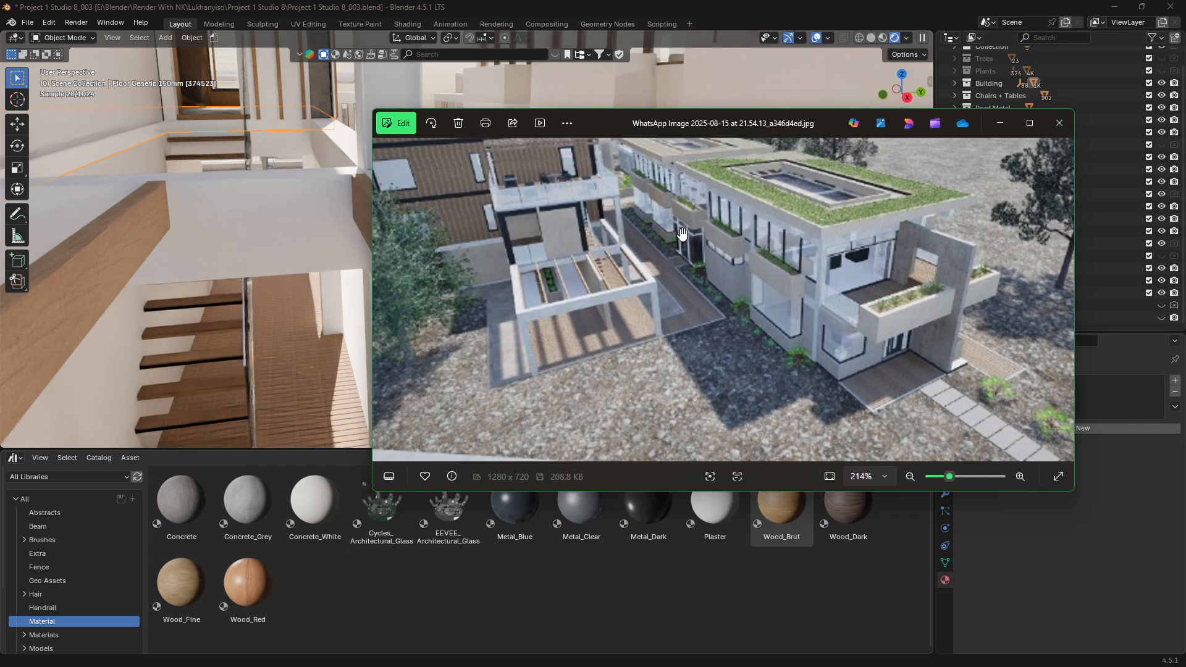
{"action": "scroll", "coordinate": [682, 232], "scroll_direction": "down", "scroll_amount": 6}
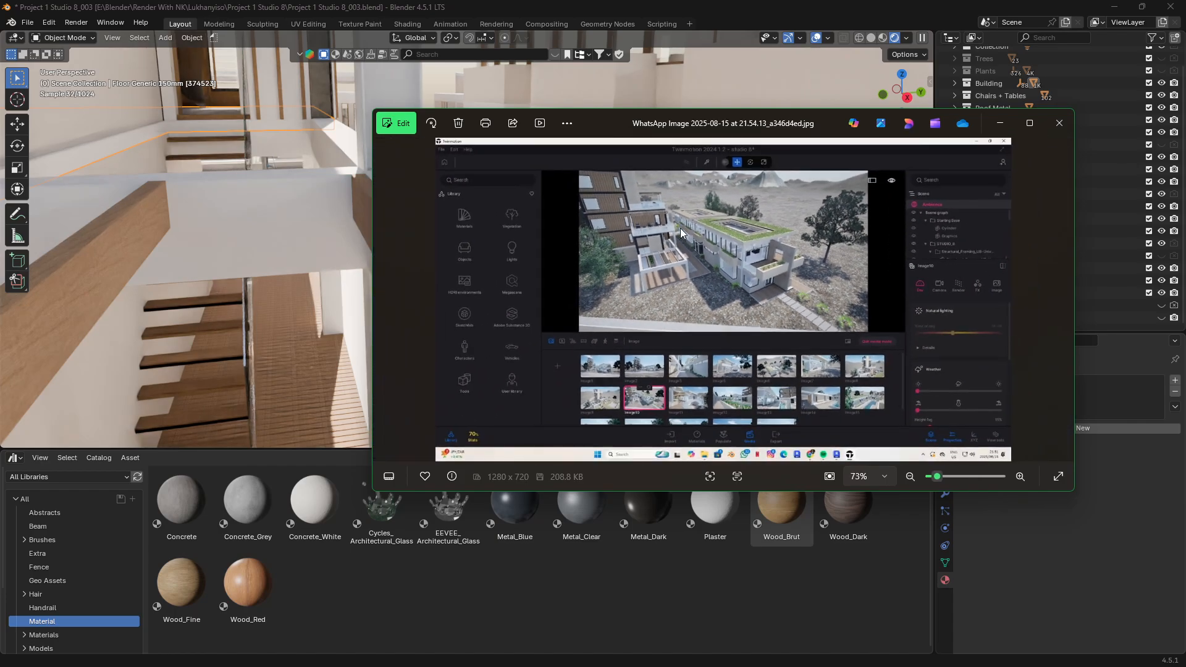
{"action": "key", "text": "Right"}
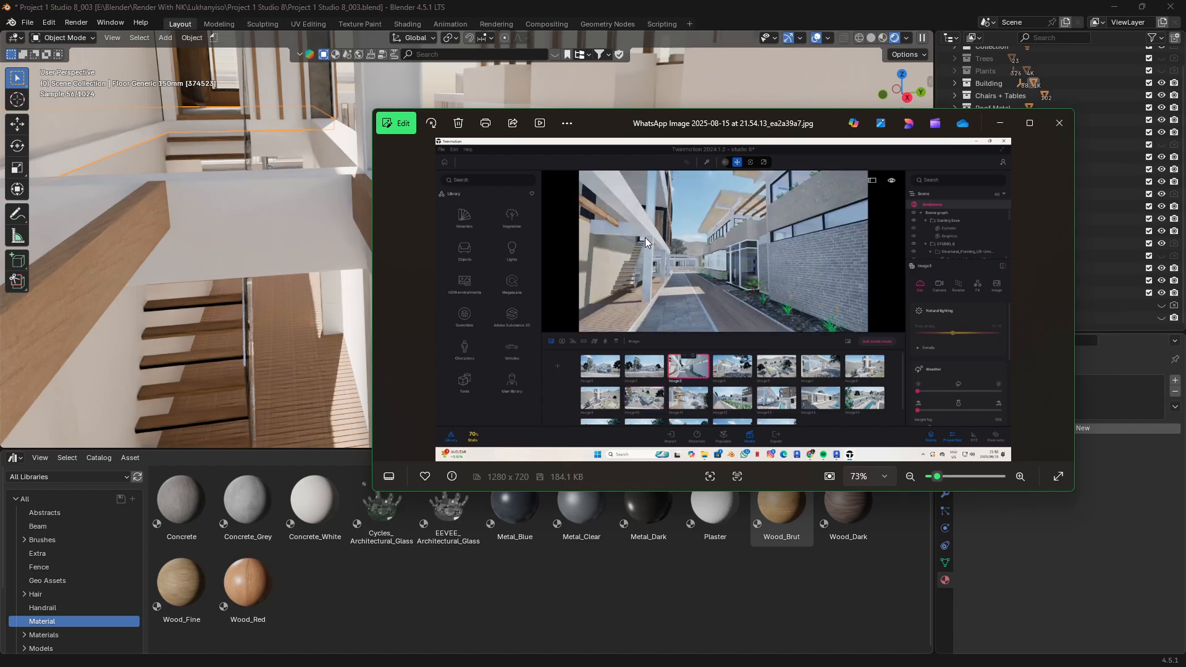
{"action": "scroll", "coordinate": [633, 249], "scroll_direction": "up", "scroll_amount": 4}
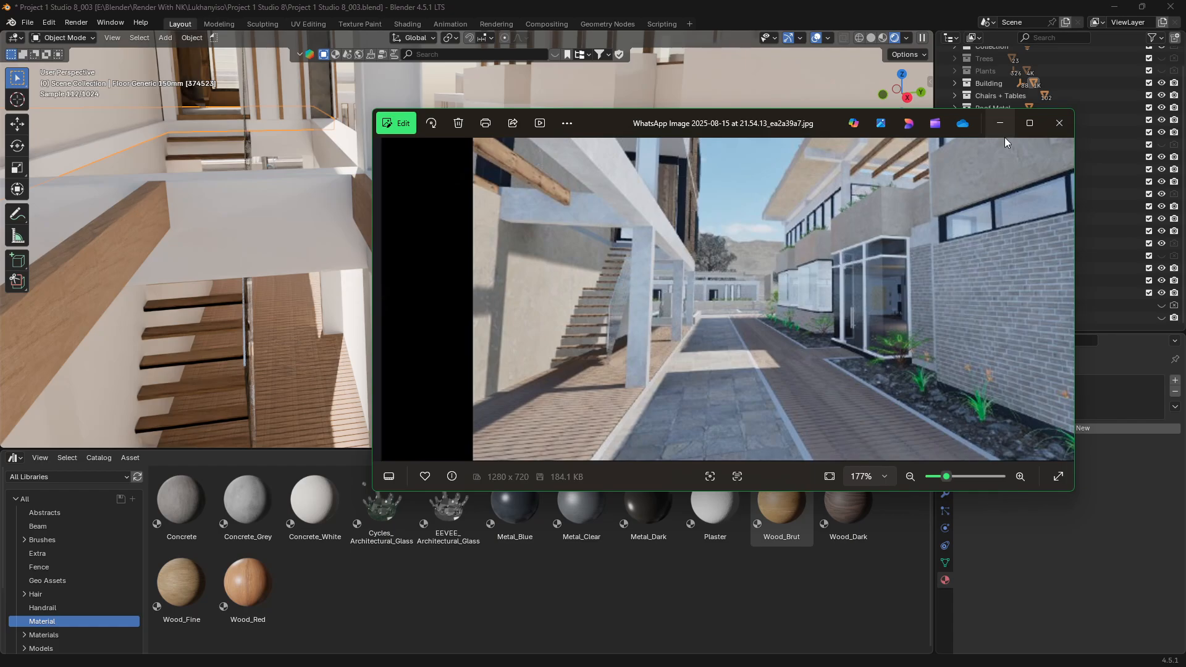
{"action": "left_click", "coordinate": [1096, 518]}
{"action": "left_click", "coordinate": [964, 428]}
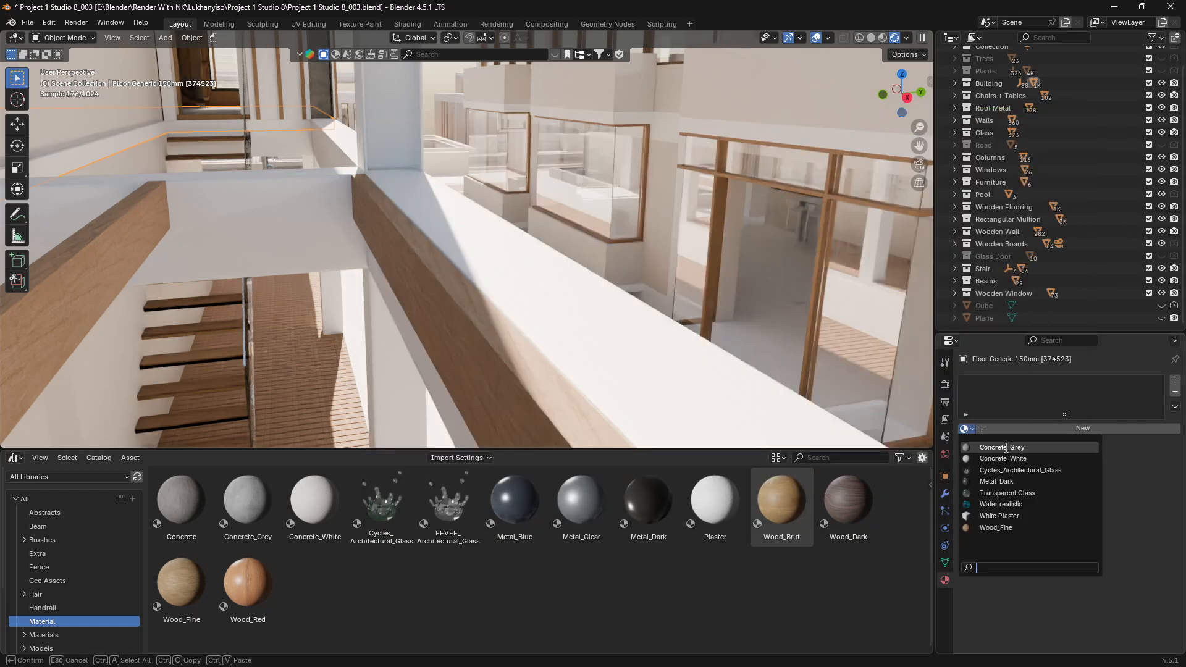
{"action": "left_click", "coordinate": [1027, 447]}
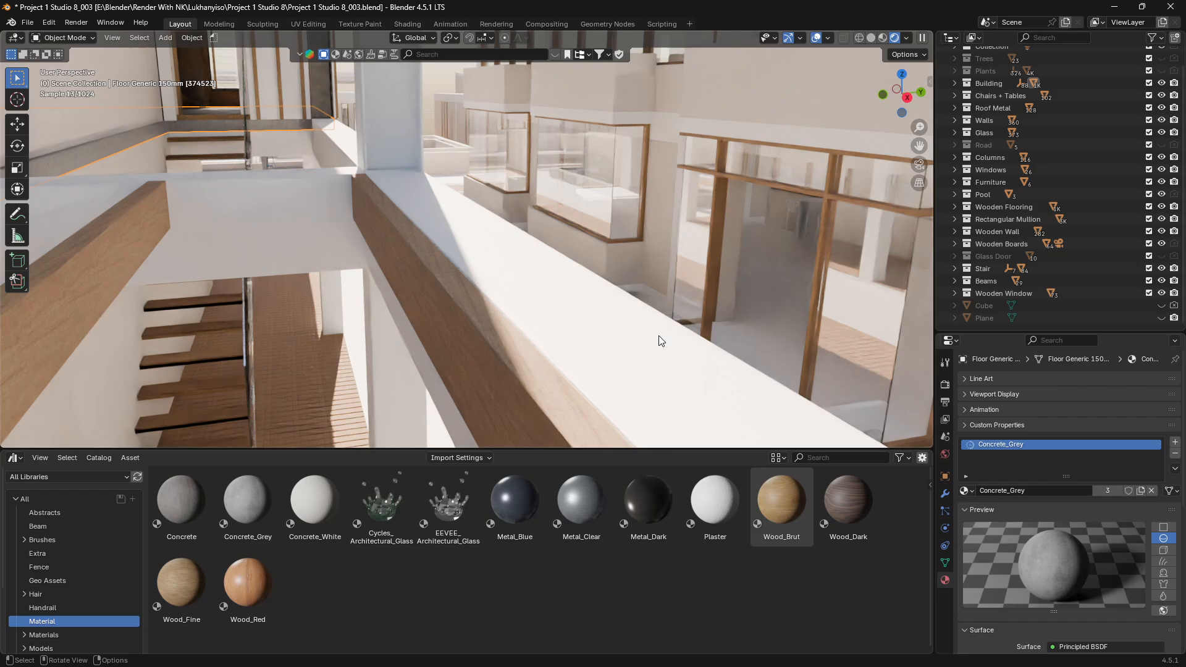
Examine the walls, beams and columns around the stairs in the walkway reference and compare them with the model's pergola area.
{"action": "key", "text": "alt+Tab"}
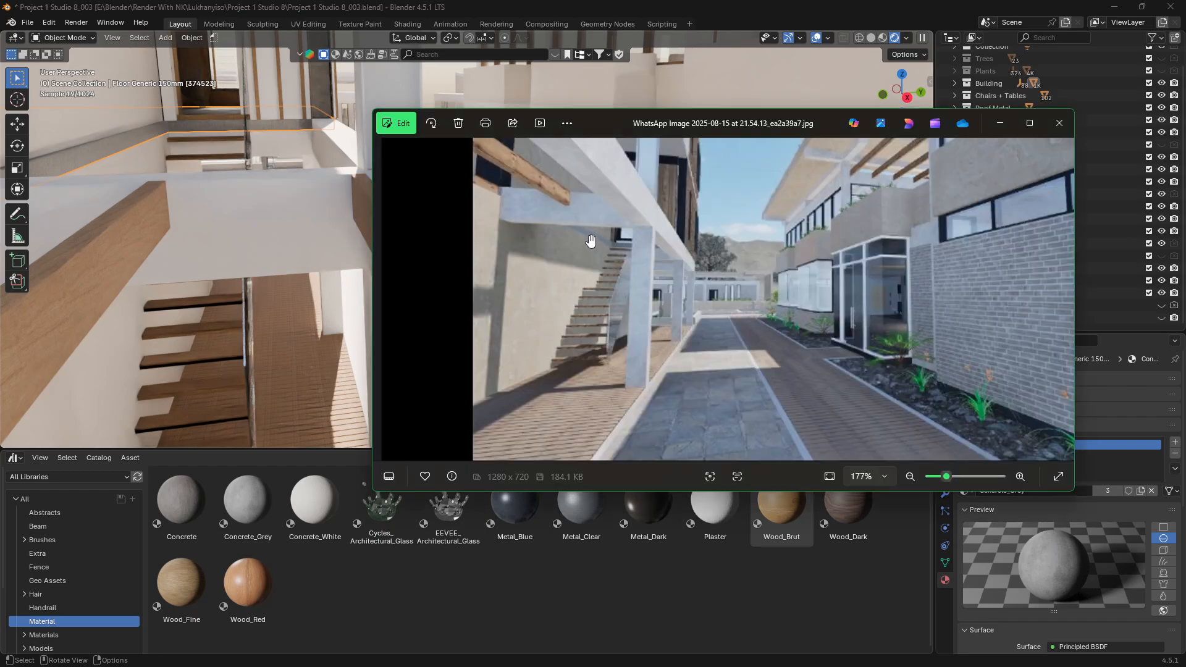
{"action": "scroll", "coordinate": [611, 241], "scroll_direction": "up", "scroll_amount": 1}
{"action": "scroll", "coordinate": [610, 241], "scroll_direction": "up", "scroll_amount": 6}
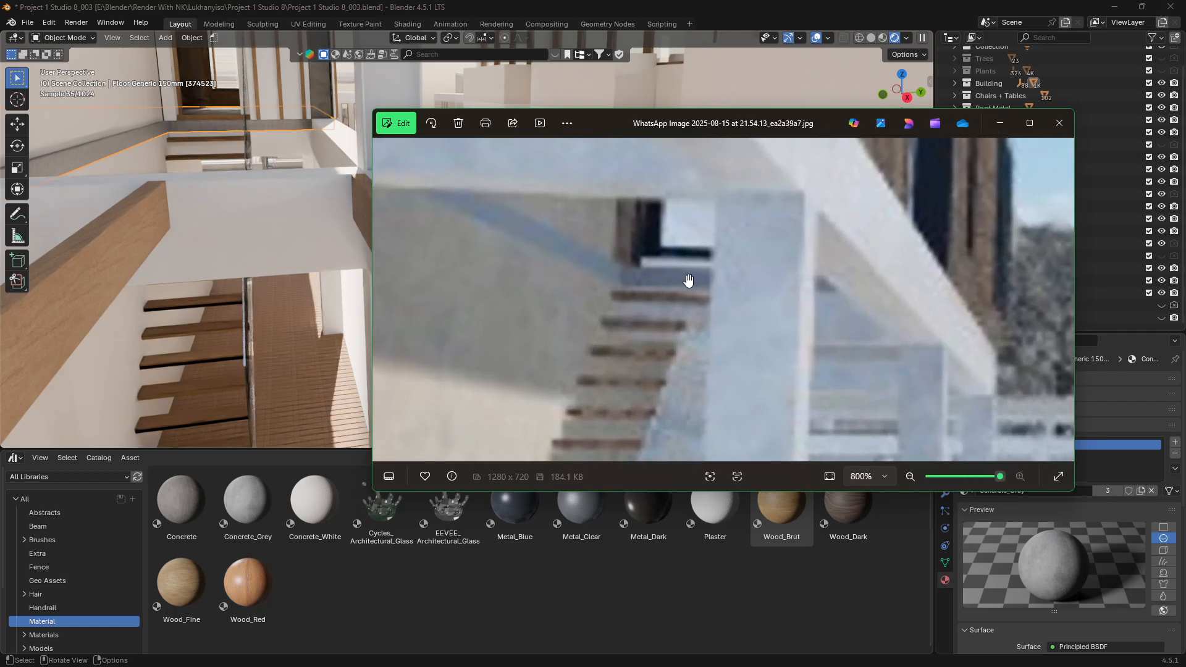
{"action": "scroll", "coordinate": [592, 270], "scroll_direction": "down", "scroll_amount": 4}
{"action": "scroll", "coordinate": [591, 269], "scroll_direction": "down", "scroll_amount": 4}
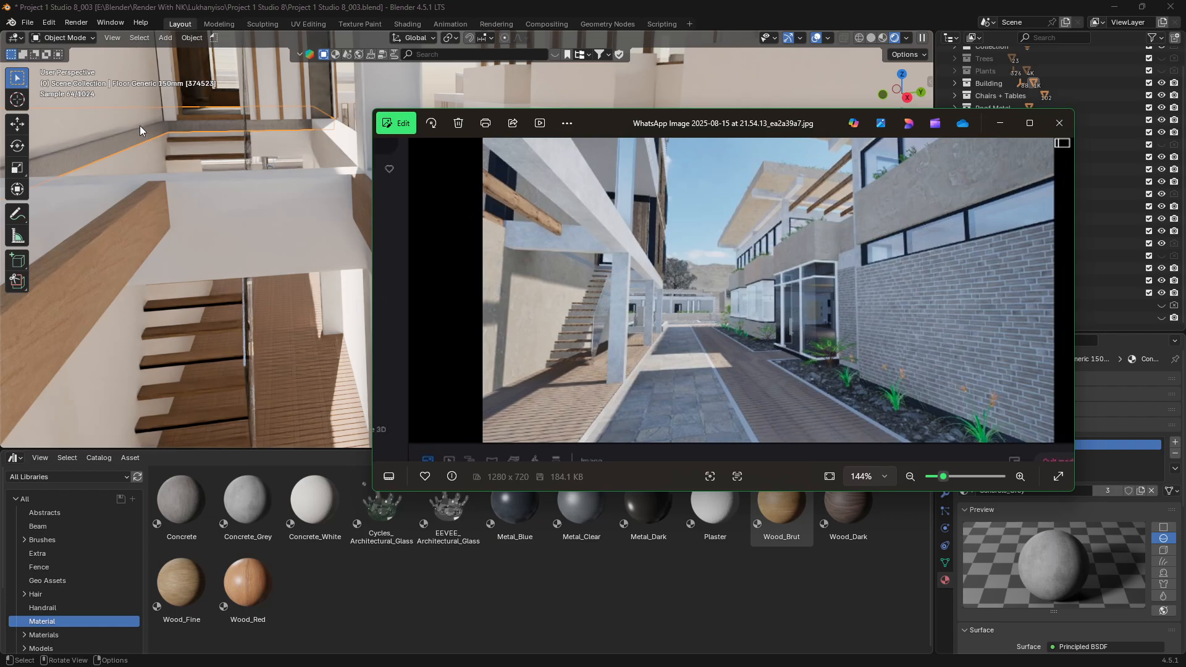
{"action": "scroll", "coordinate": [573, 307], "scroll_direction": "up", "scroll_amount": 3}
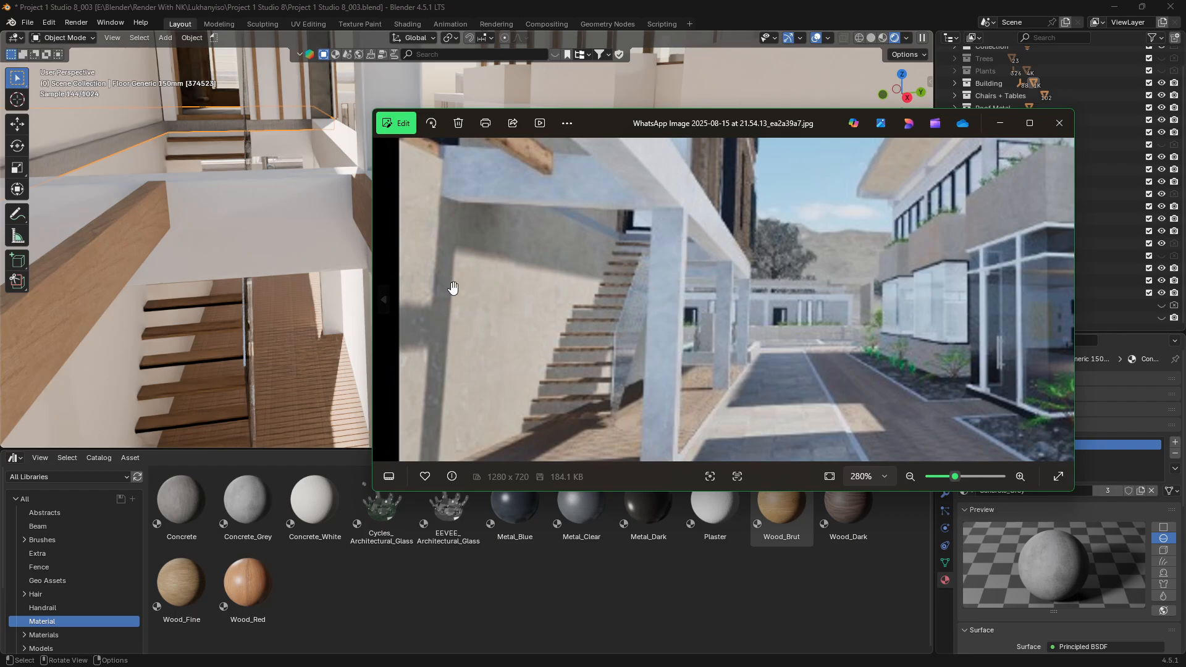
{"action": "scroll", "coordinate": [456, 318], "scroll_direction": "down", "scroll_amount": 2}
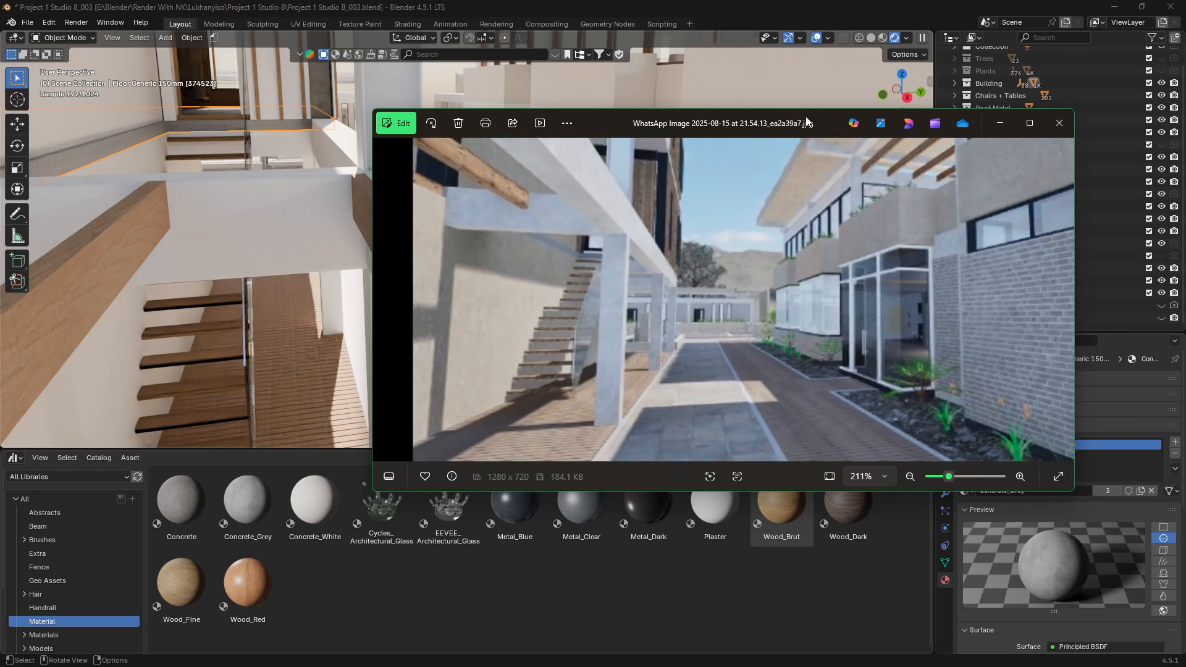
{"action": "left_click", "coordinate": [751, 5]}
{"action": "scroll", "coordinate": [319, 319], "scroll_direction": "down", "scroll_amount": 3}
{"action": "scroll", "coordinate": [318, 325], "scroll_direction": "down", "scroll_amount": 3}
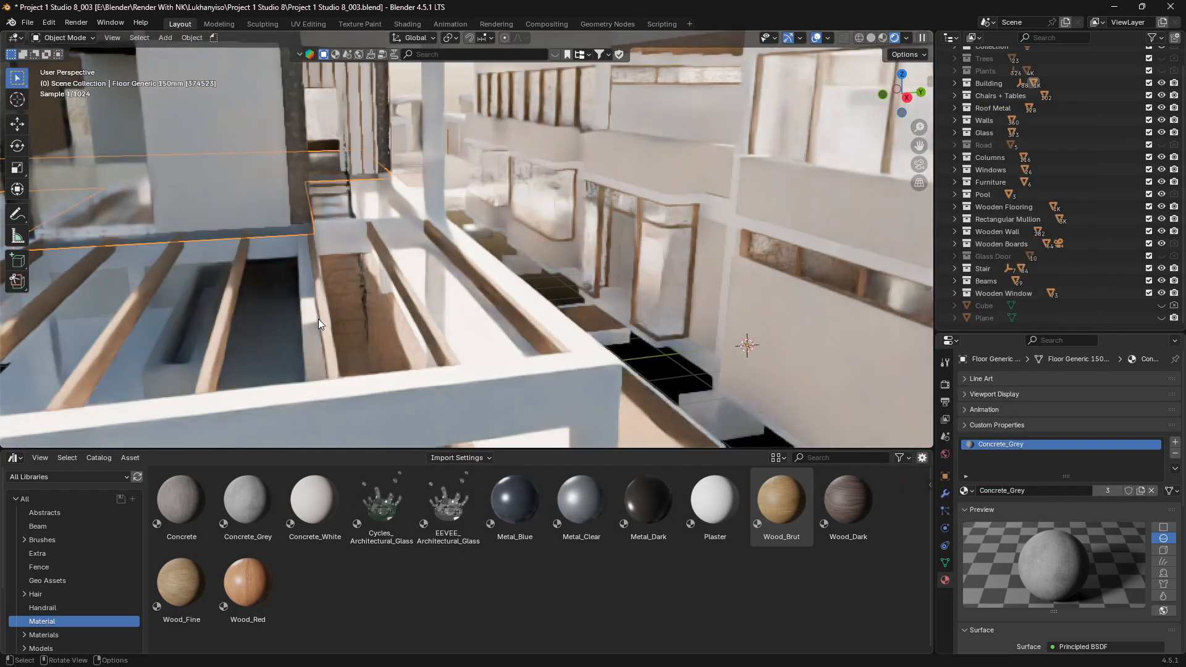
{"action": "scroll", "coordinate": [383, 272], "scroll_direction": "up", "scroll_amount": 8}
{"action": "scroll", "coordinate": [383, 268], "scroll_direction": "down", "scroll_amount": 5}
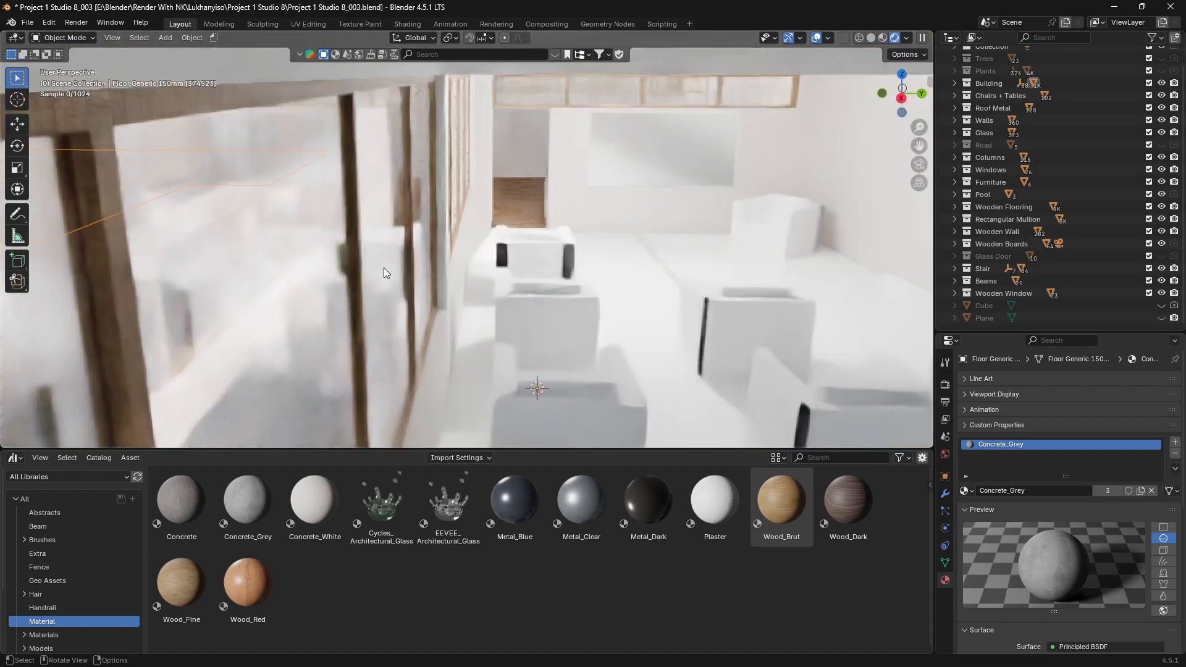
Select the cavity wall beside the stairs above the pergola and check the existing materials available for it.
{"action": "scroll", "coordinate": [383, 268], "scroll_direction": "up", "scroll_amount": 5}
{"action": "scroll", "coordinate": [384, 268], "scroll_direction": "down", "scroll_amount": 10}
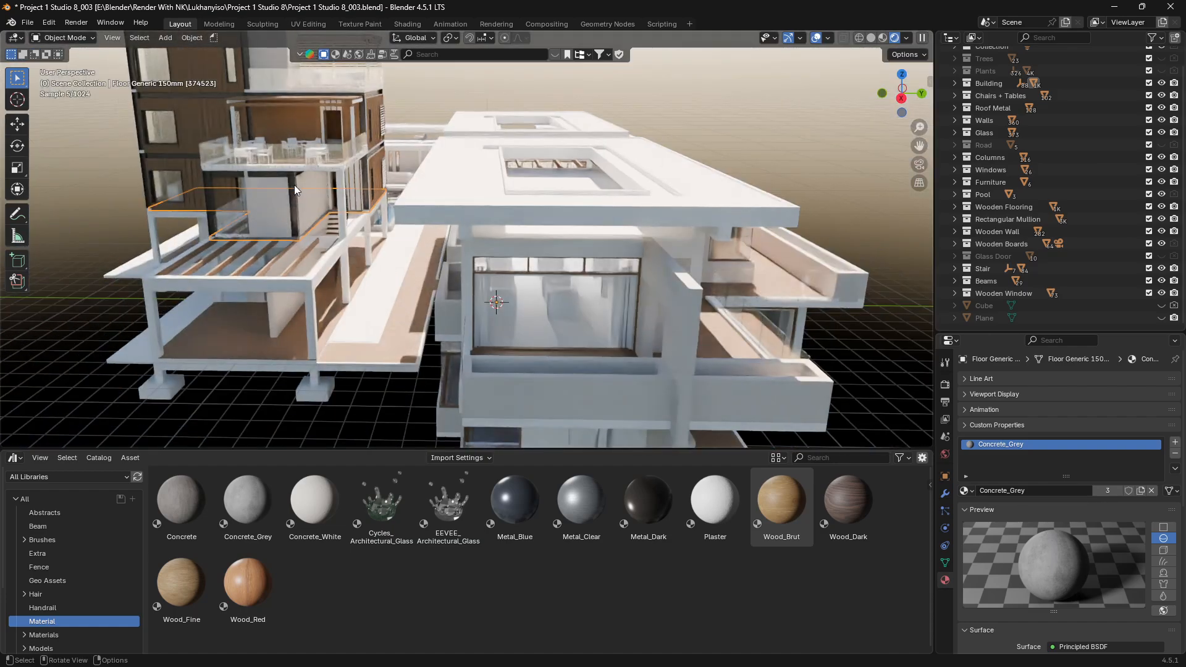
{"action": "left_click", "coordinate": [302, 192]}
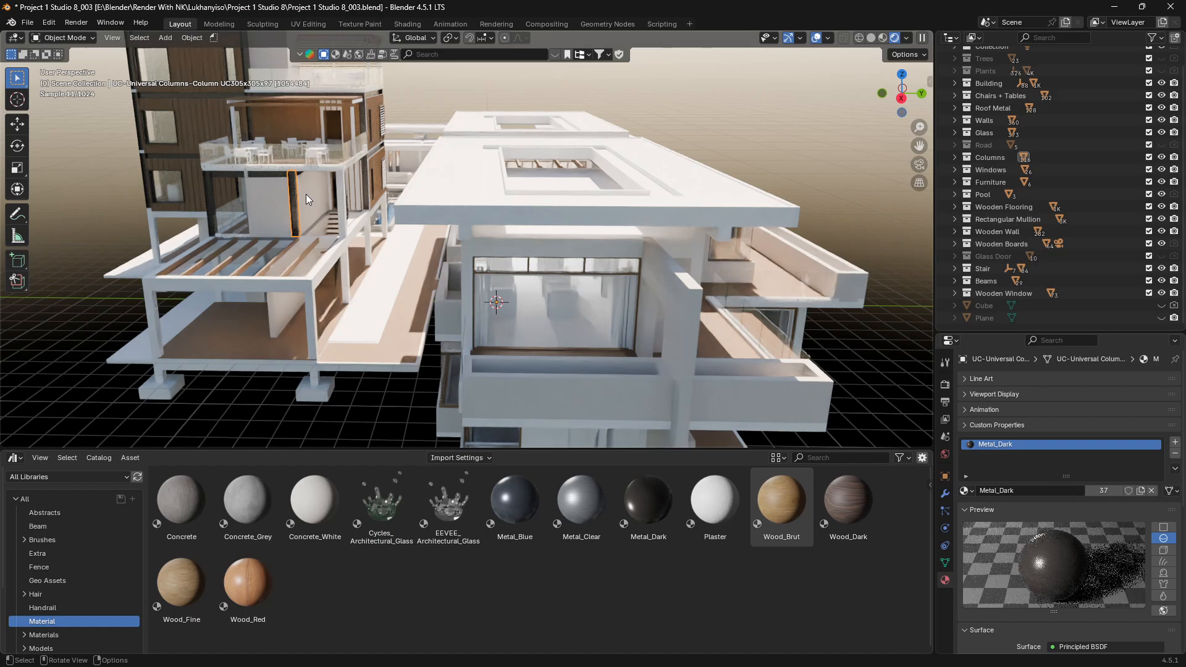
{"action": "left_click", "coordinate": [317, 198]}
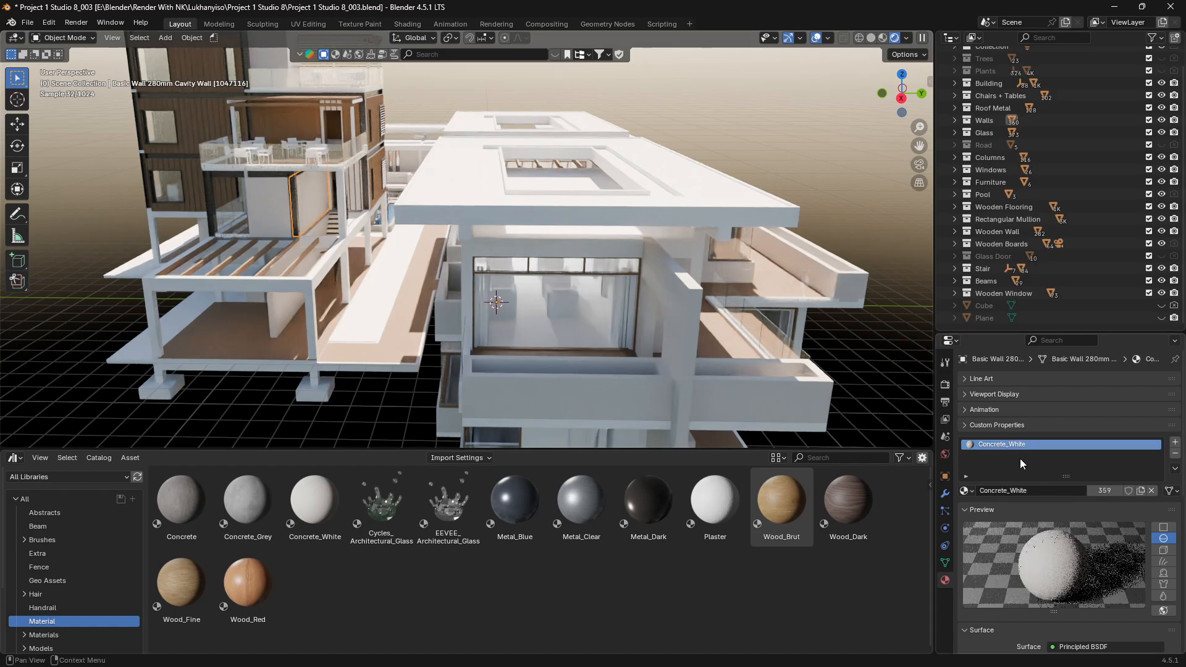
{"action": "left_click", "coordinate": [964, 490]}
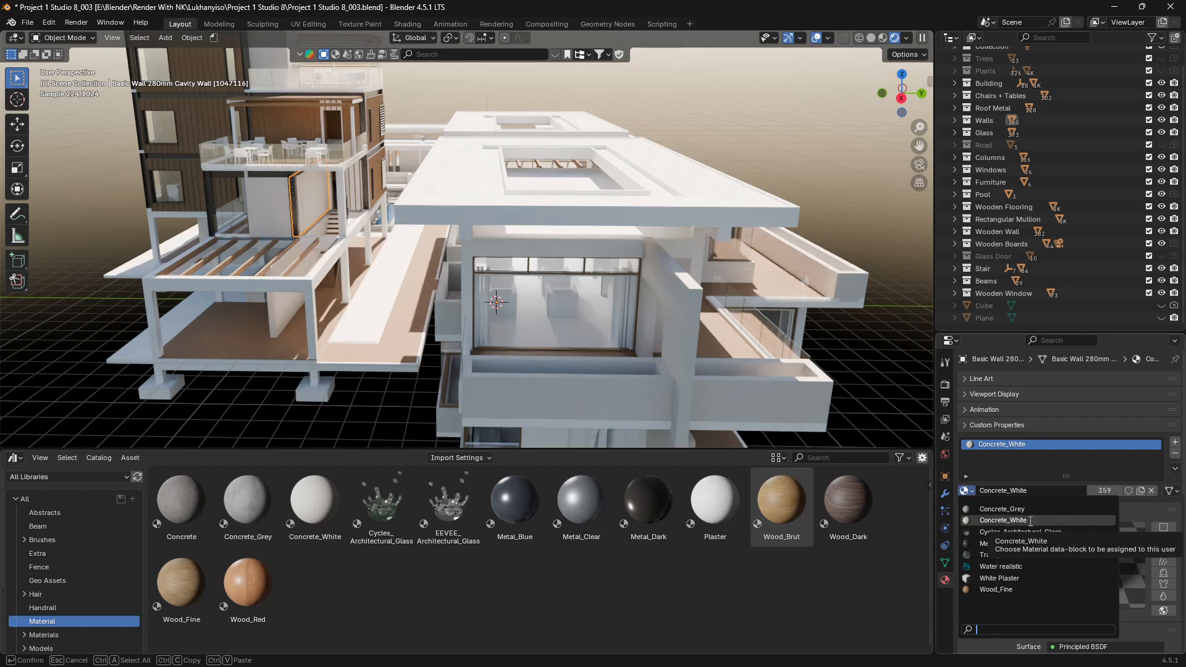
{"action": "left_click", "coordinate": [665, 620]}
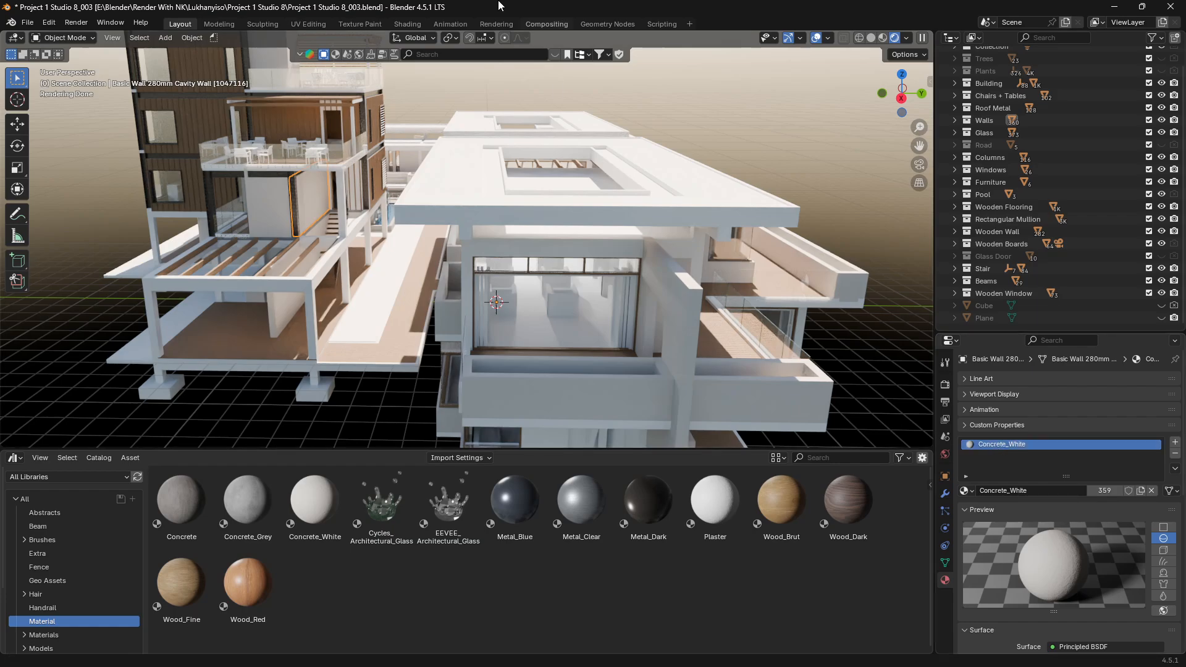
Switch to the Shading workspace, show the selected stair wall in Rendered shading, and inspect its Concrete_White shader nodes.
{"action": "left_click", "coordinate": [408, 24]}
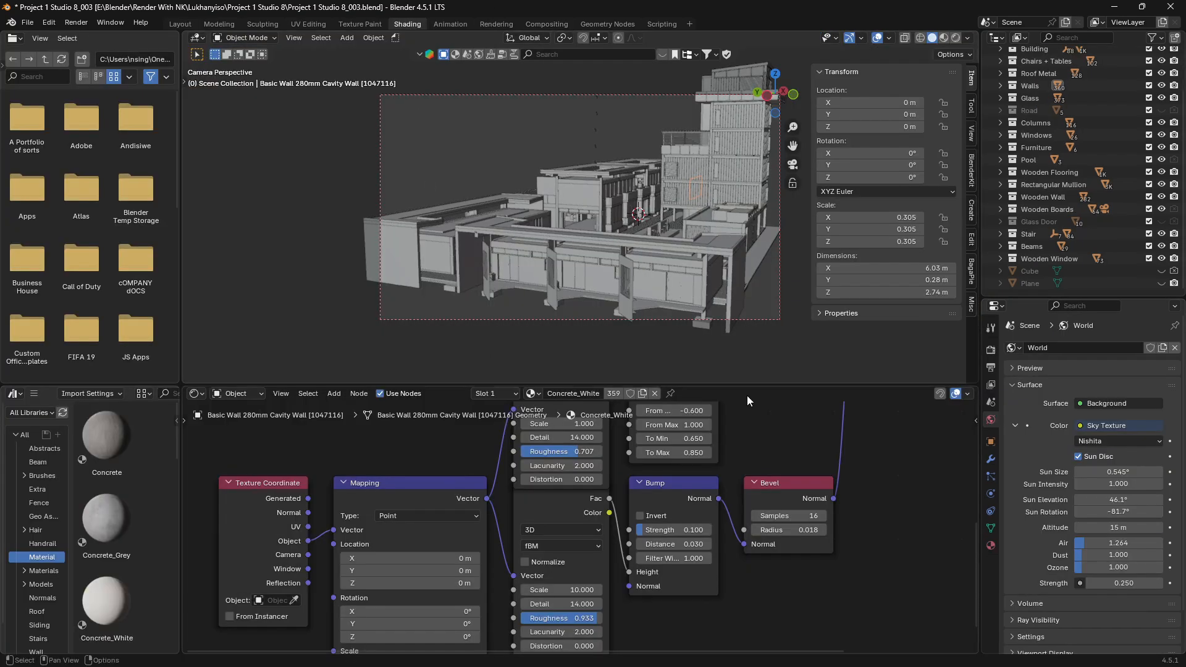
{"action": "middle_click_drag", "start_coordinate": [729, 172], "coordinate": [728, 172]}
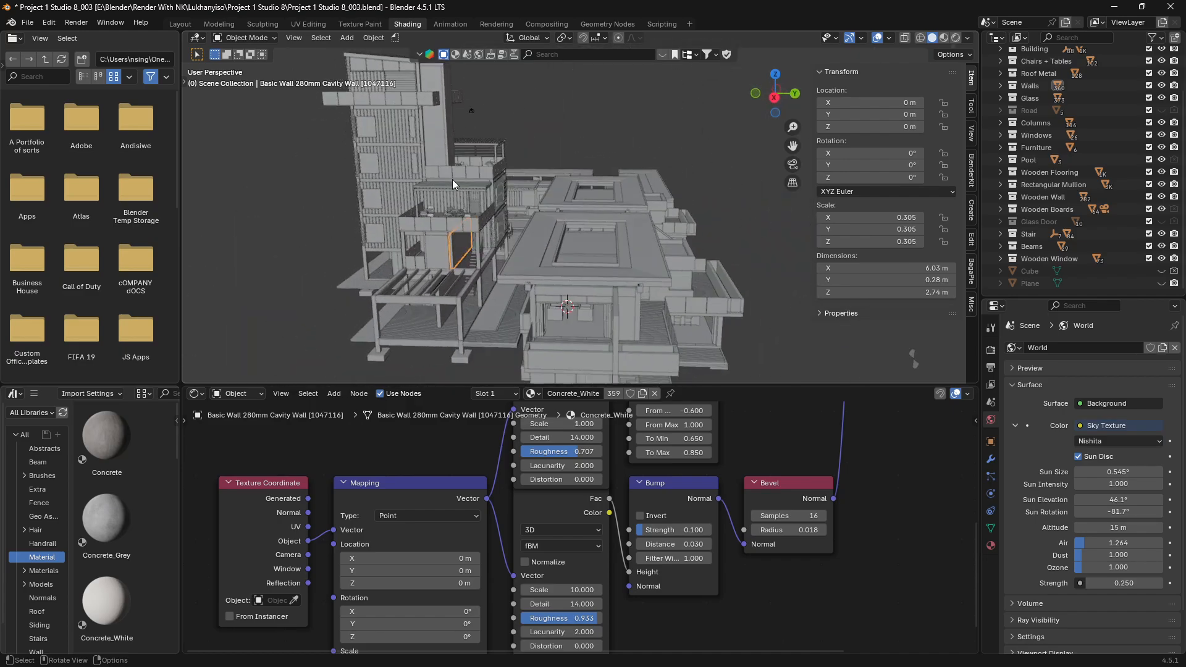
{"action": "scroll", "coordinate": [522, 197], "scroll_direction": "up", "scroll_amount": 10}
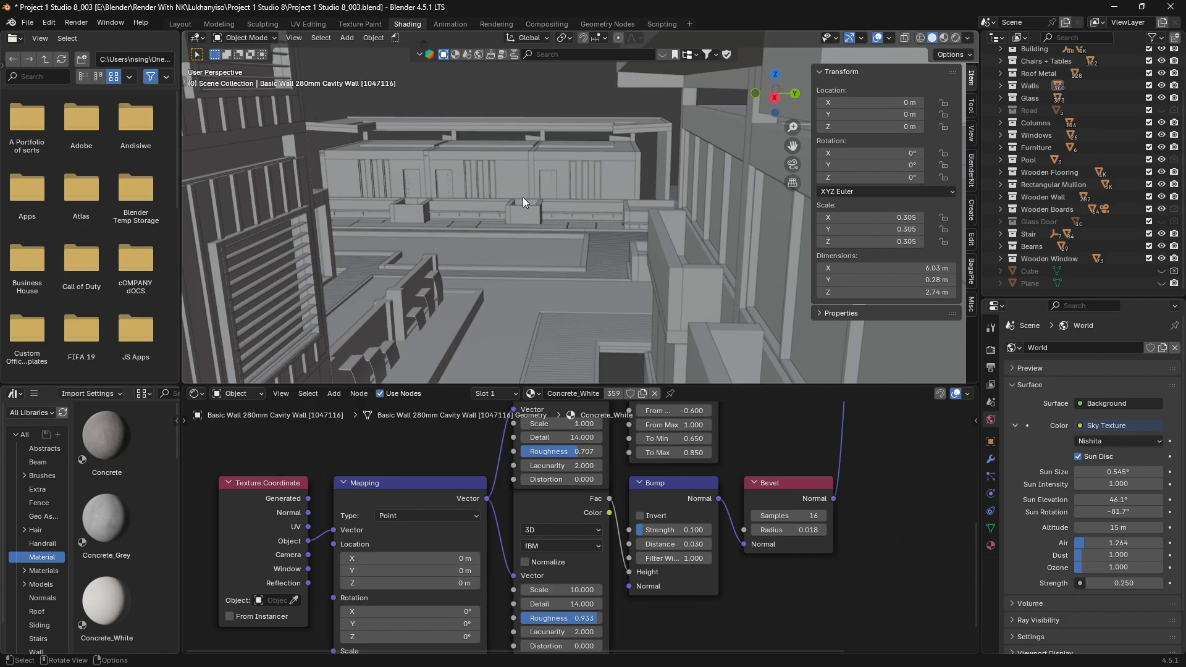
{"action": "scroll", "coordinate": [522, 198], "scroll_direction": "up", "scroll_amount": 10}
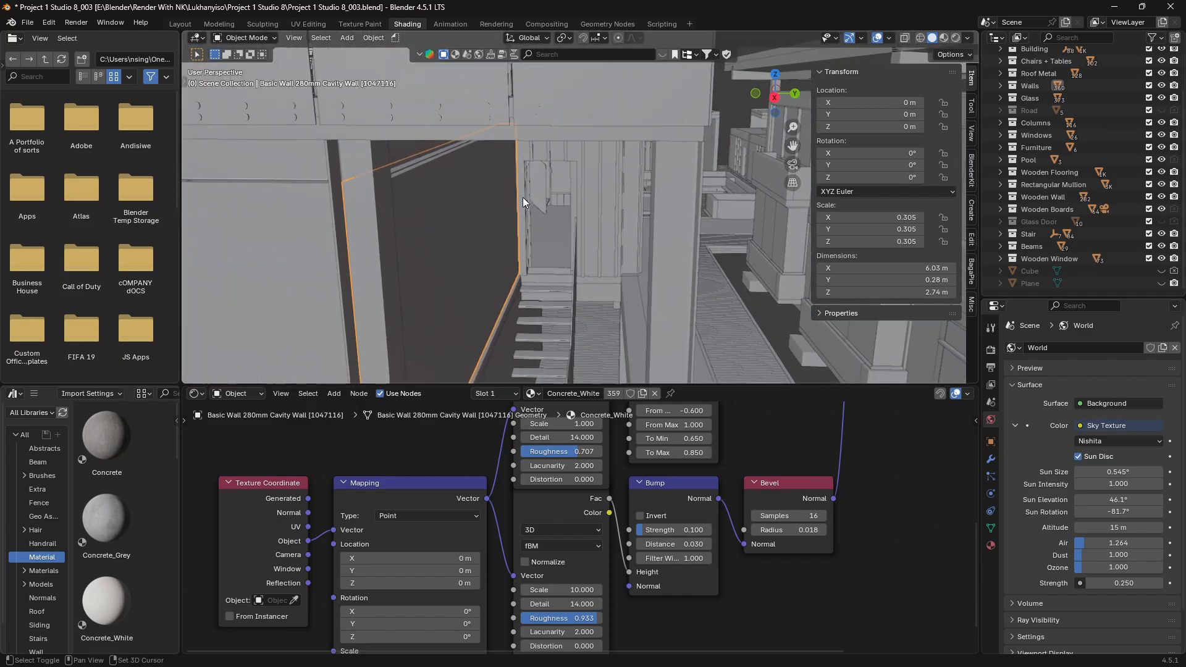
{"action": "scroll", "coordinate": [522, 197], "scroll_direction": "up", "scroll_amount": 5}
{"action": "key", "text": "z"}
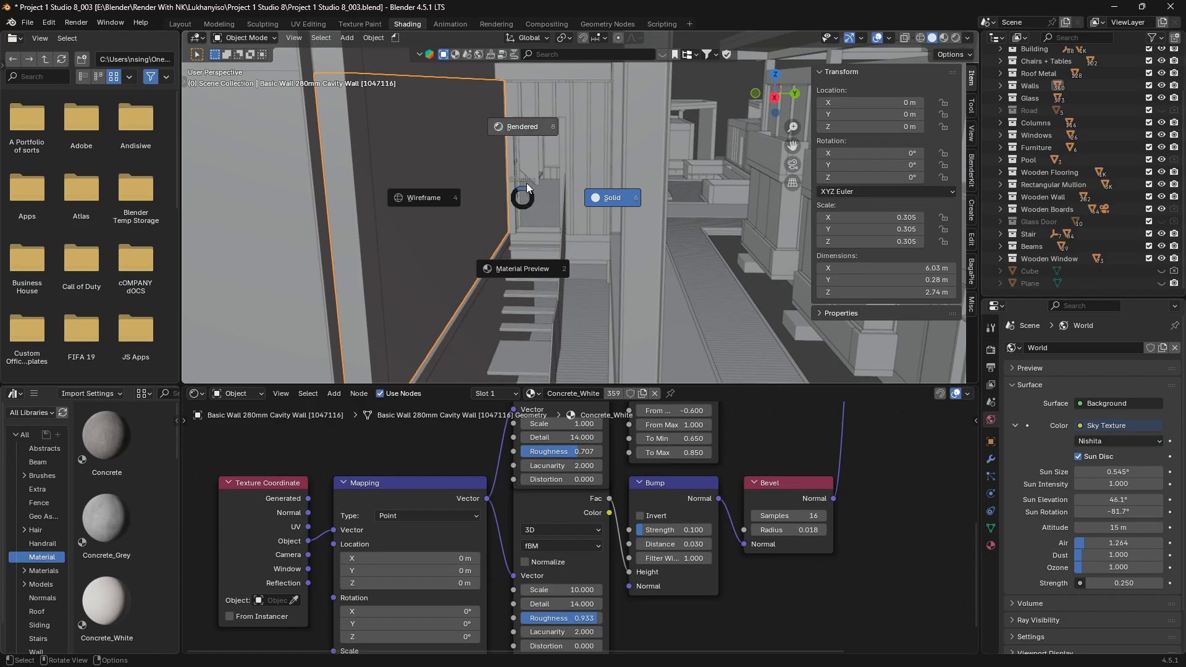
{"action": "left_click", "coordinate": [532, 146]}
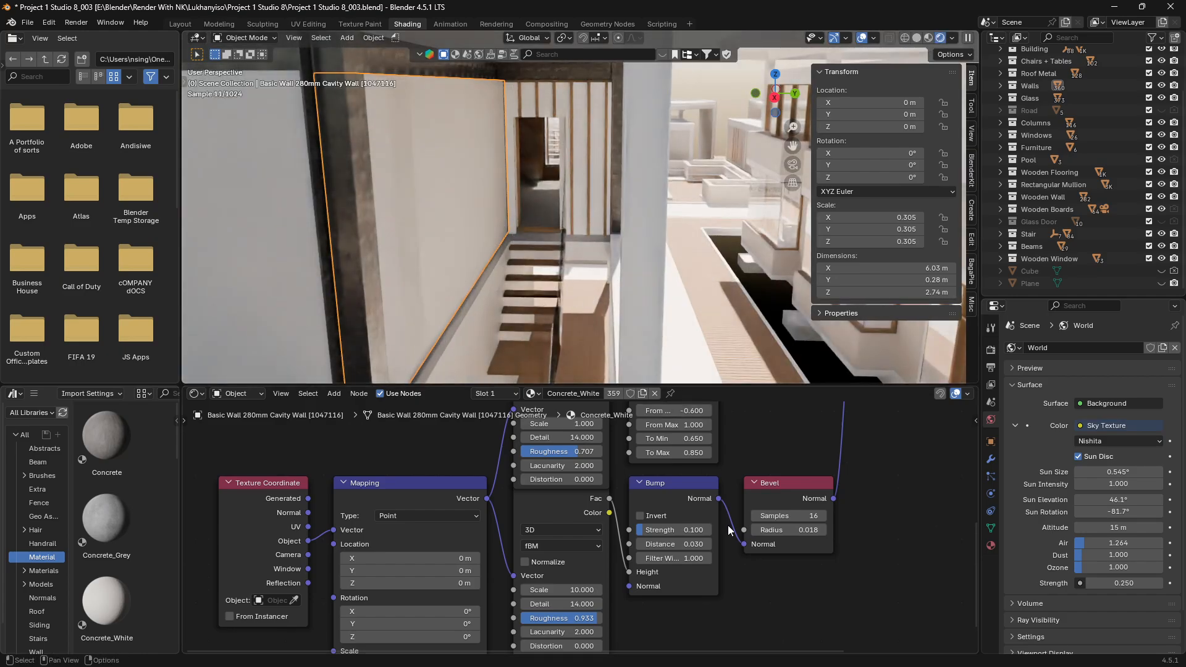
{"action": "scroll", "coordinate": [883, 527], "scroll_direction": "up", "scroll_amount": 5}
{"action": "scroll", "coordinate": [883, 528], "scroll_direction": "right", "scroll_amount": 3}
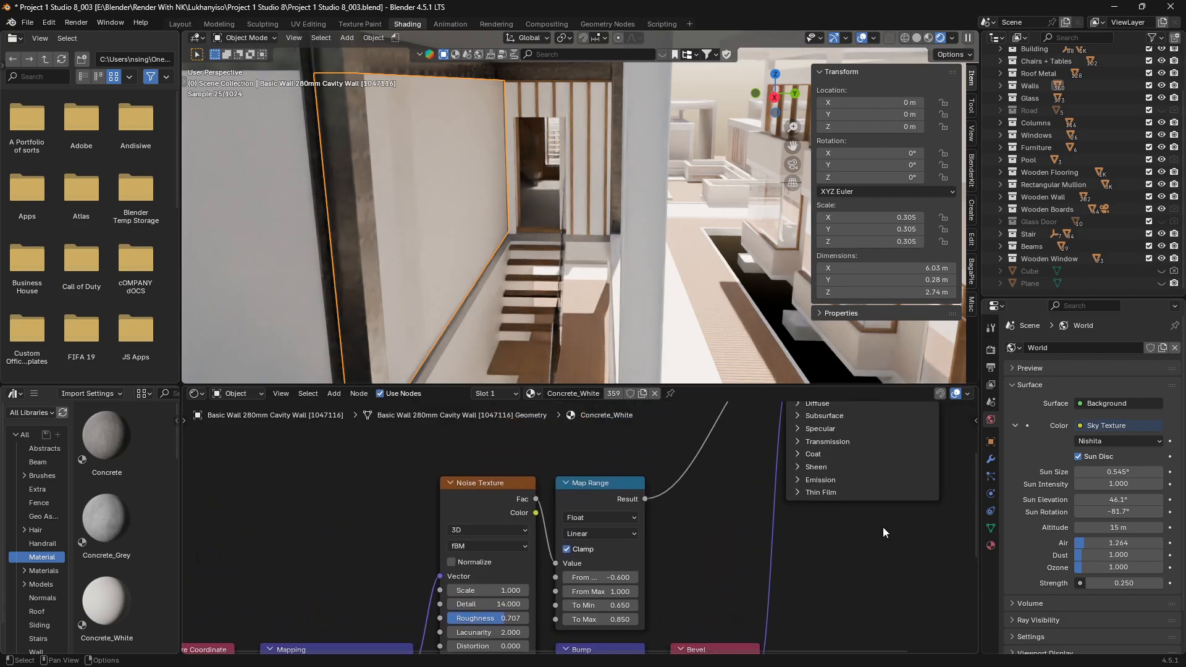
Make a separate copy of the stair wall's Concrete_White material, rename it Concrete_Cream, and adjust its base colour.
{"action": "left_click", "coordinate": [990, 546]}
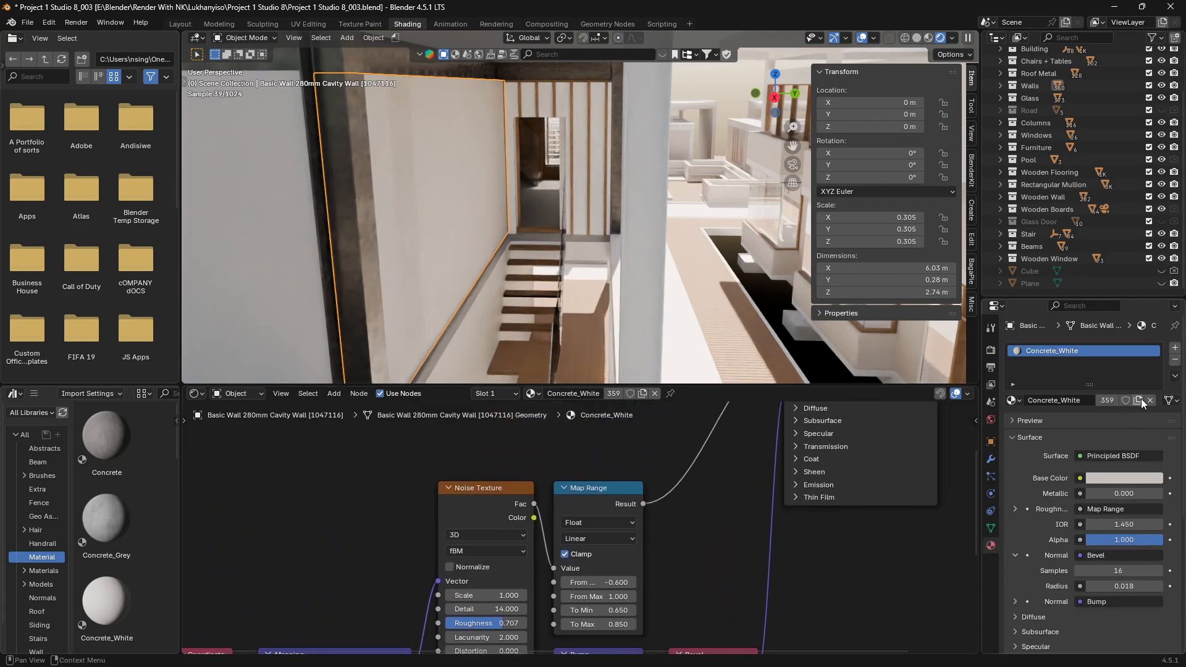
{"action": "left_click", "coordinate": [1140, 398]}
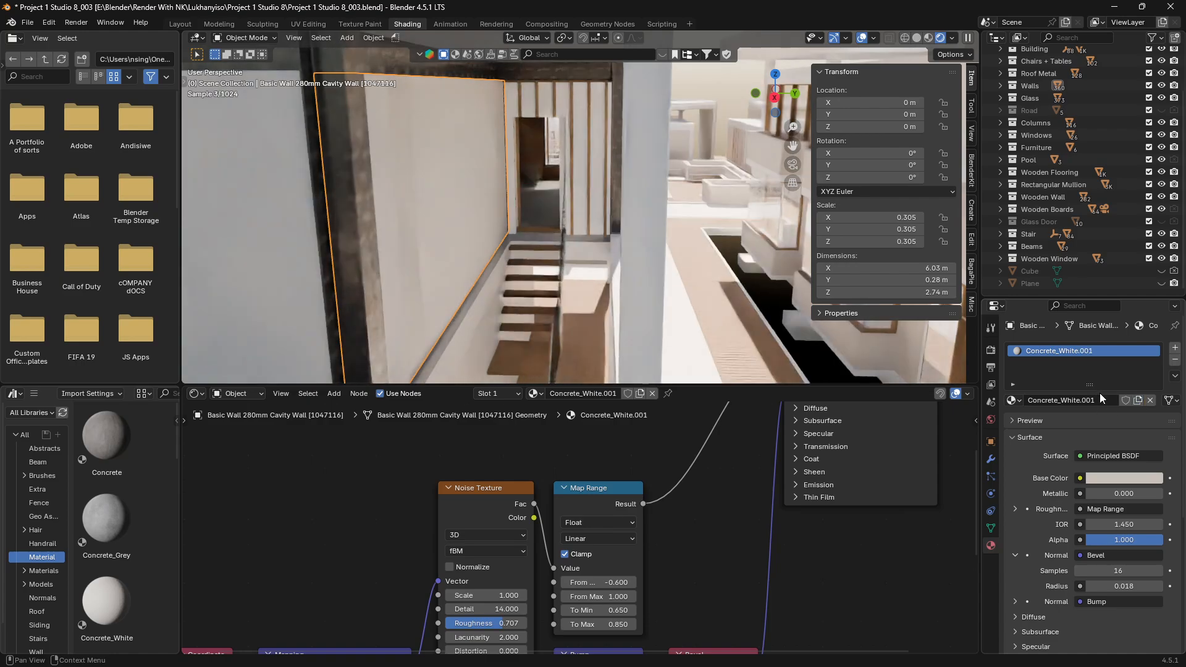
{"action": "left_click", "coordinate": [1100, 399]}
{"action": "left_click", "coordinate": [1057, 400]}
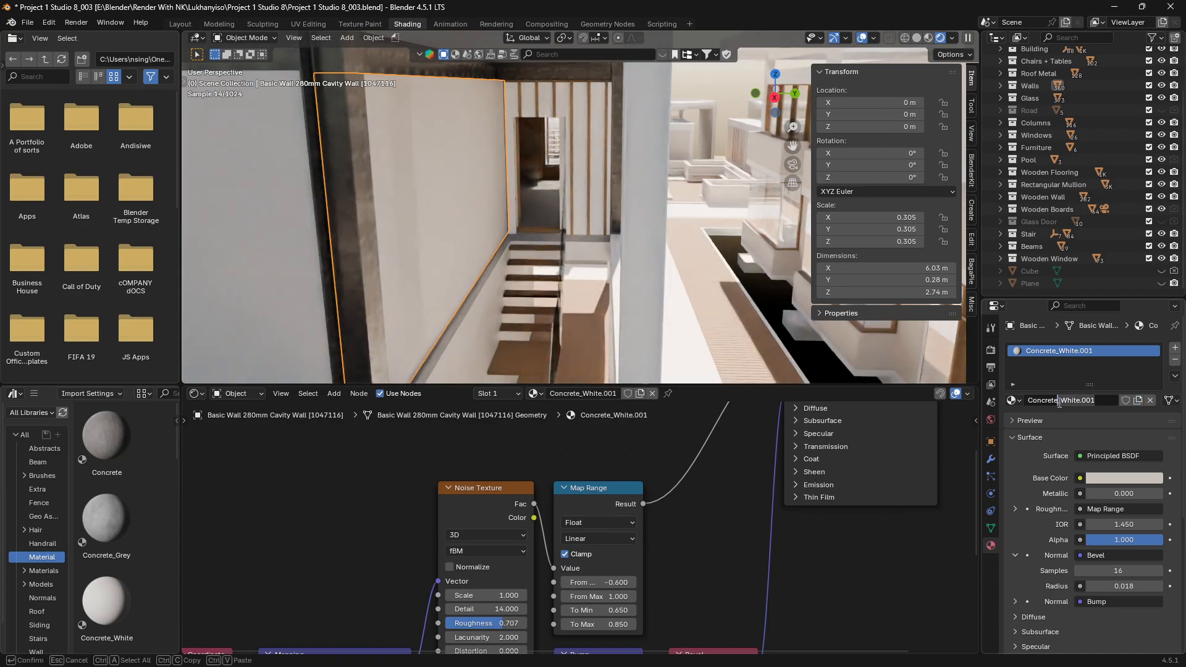
{"action": "left_click", "coordinate": [1062, 402]}
{"action": "key", "text": "shift+End"}
{"action": "type", "text": "Cre"}
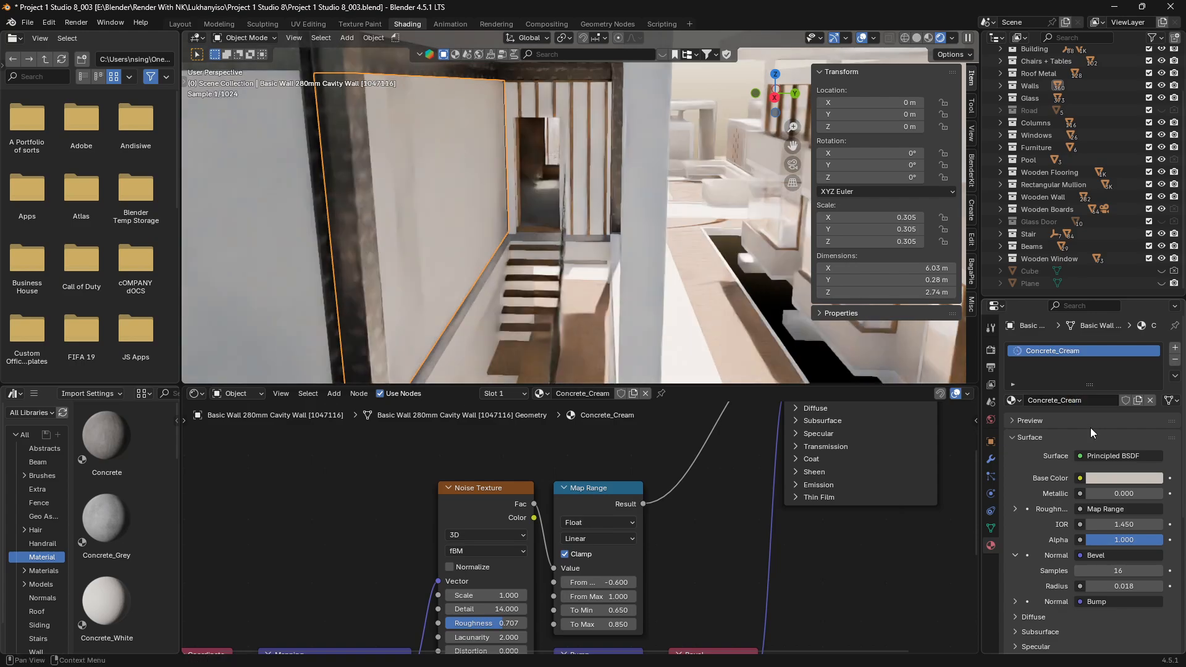
{"action": "left_click", "coordinate": [1106, 478]}
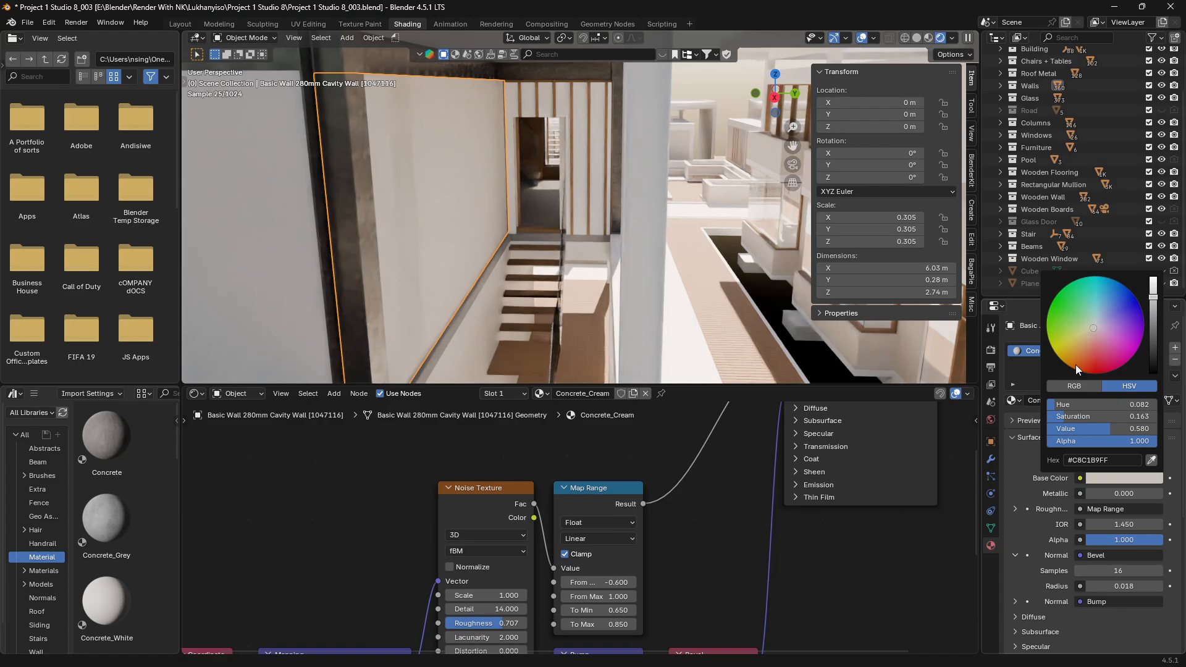
{"action": "left_click", "coordinate": [1089, 332]}
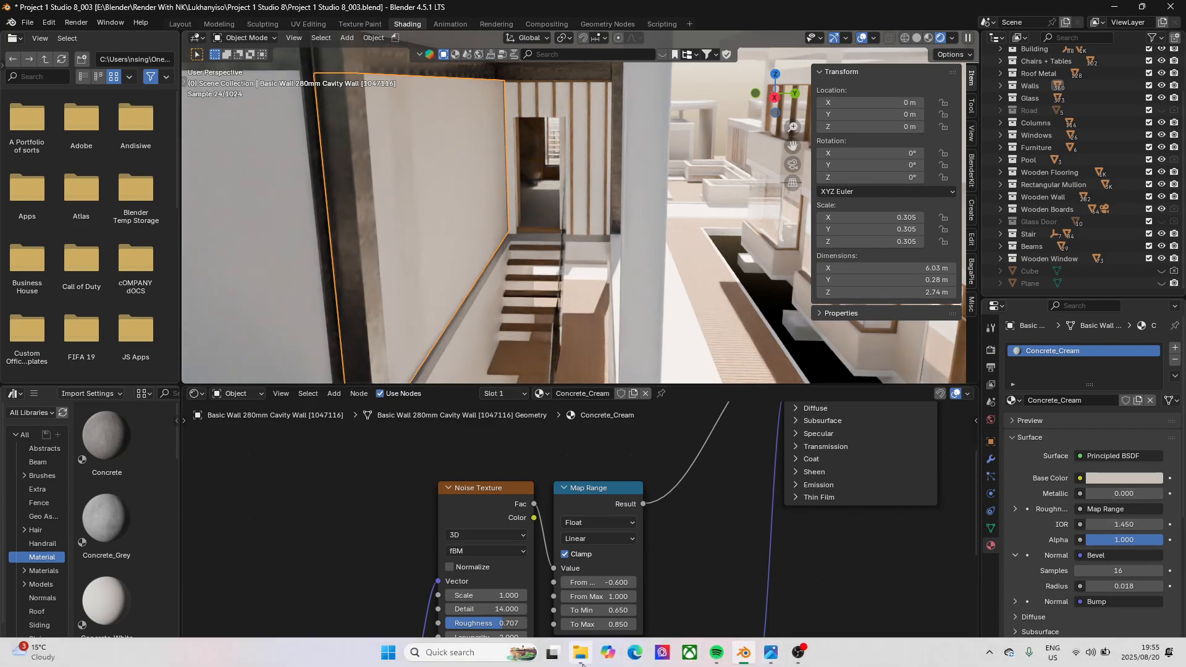
{"action": "mouse_move", "coordinate": [581, 665]}
{"action": "left_click", "coordinate": [389, 659]}
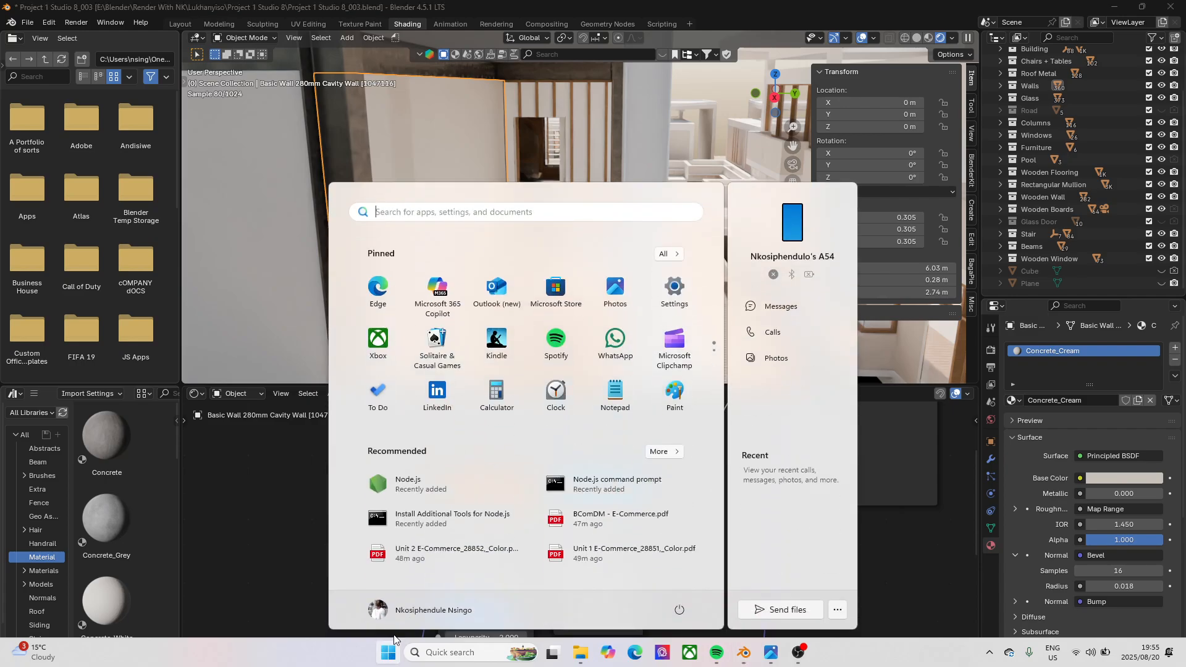
{"action": "left_click", "coordinate": [386, 656]}
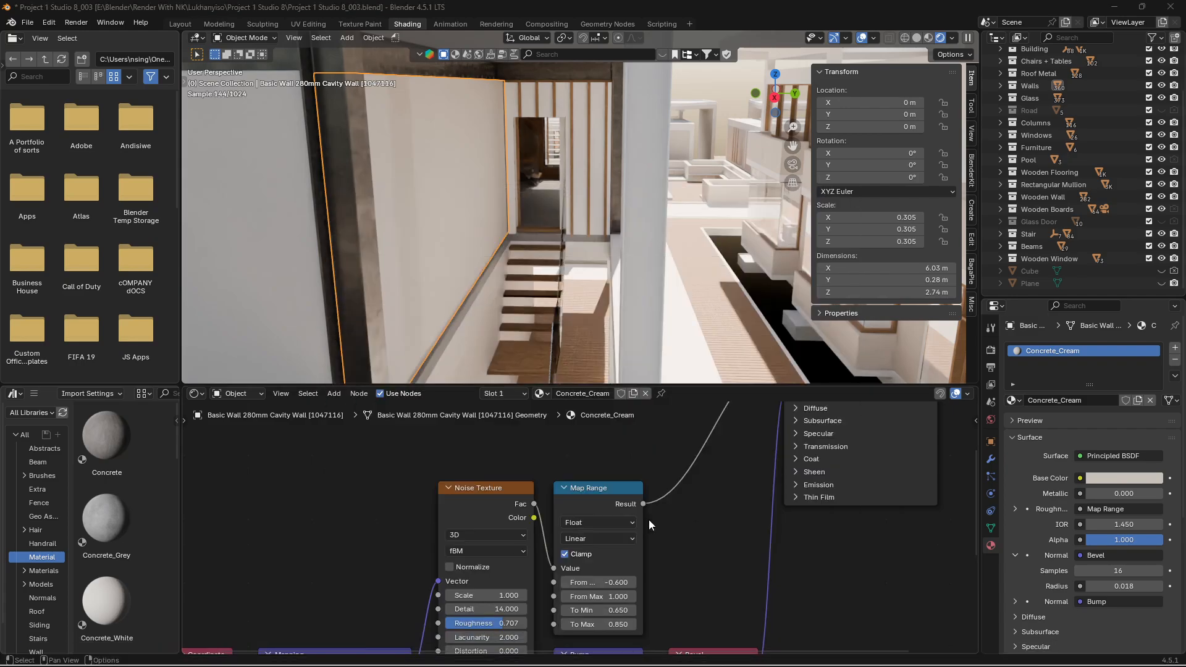
{"action": "key", "text": "super+Tab"}
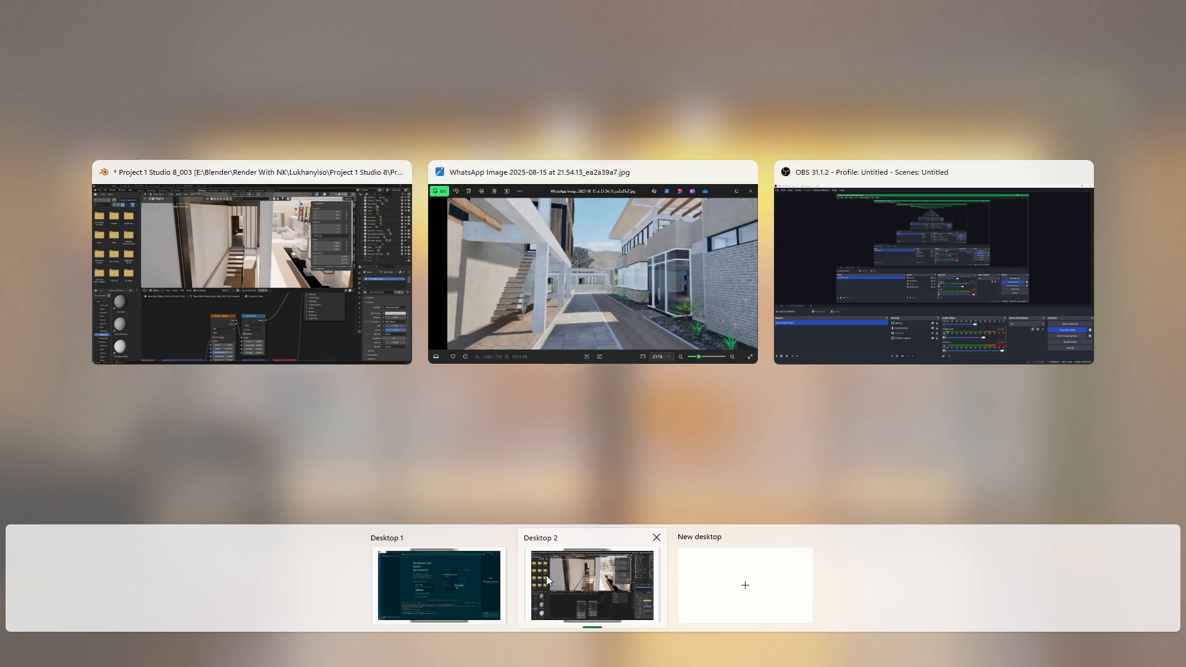
{"action": "left_click", "coordinate": [451, 562]}
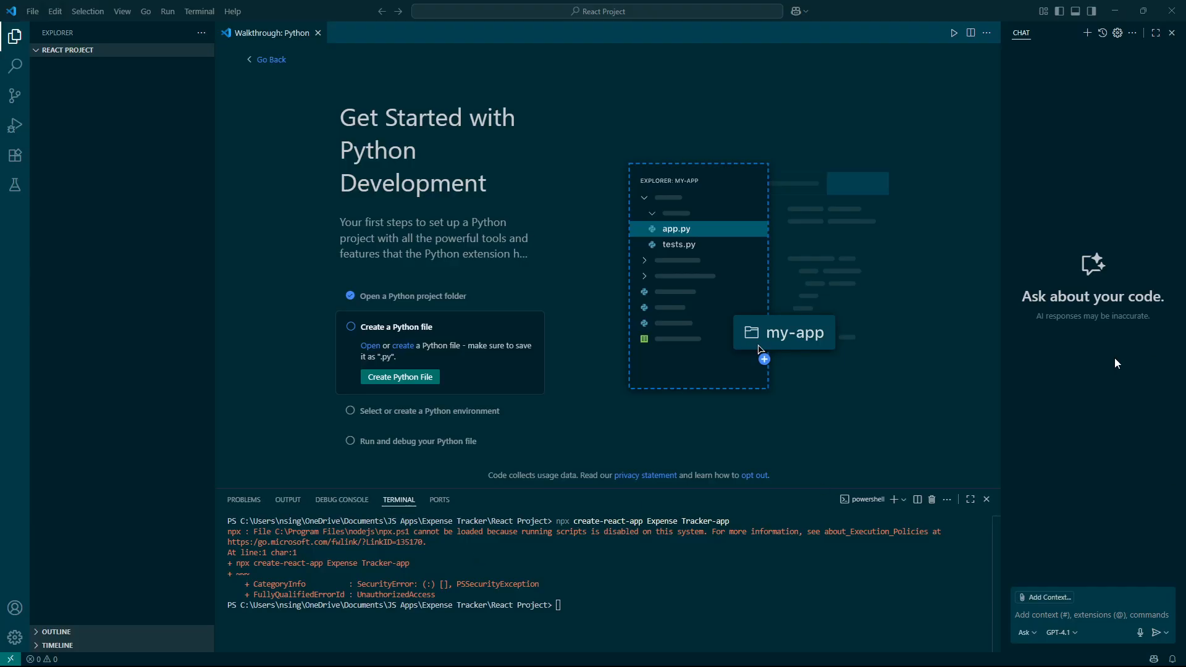
{"action": "left_click", "coordinate": [1114, 11]}
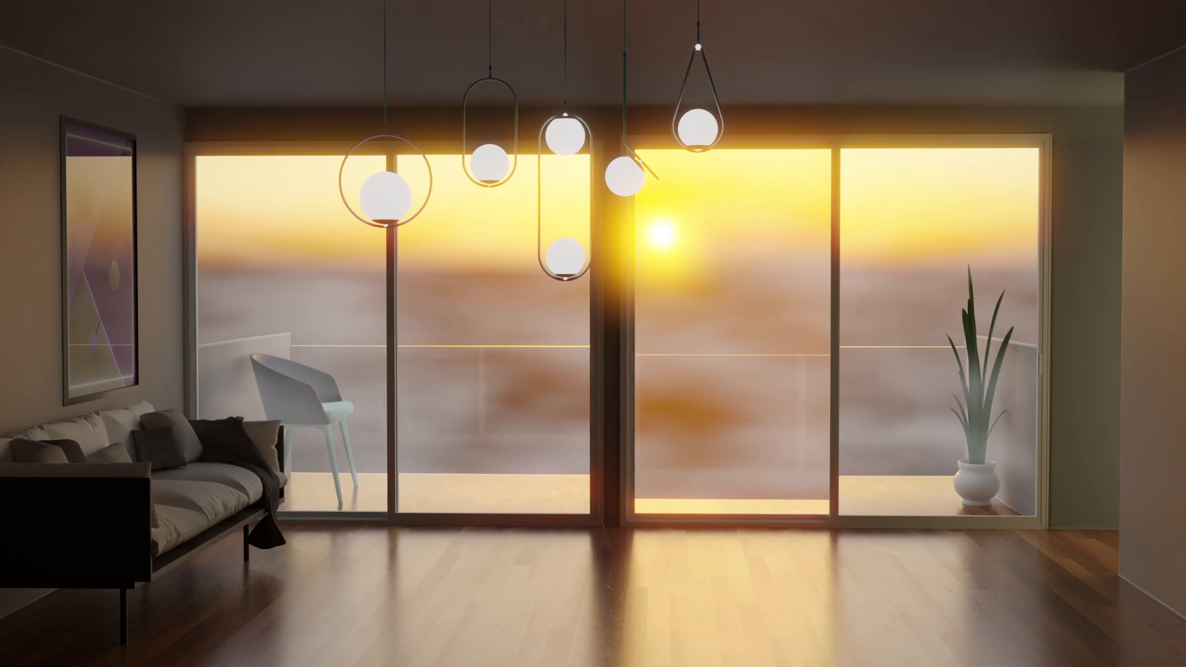
{"action": "key", "text": "super+Tab"}
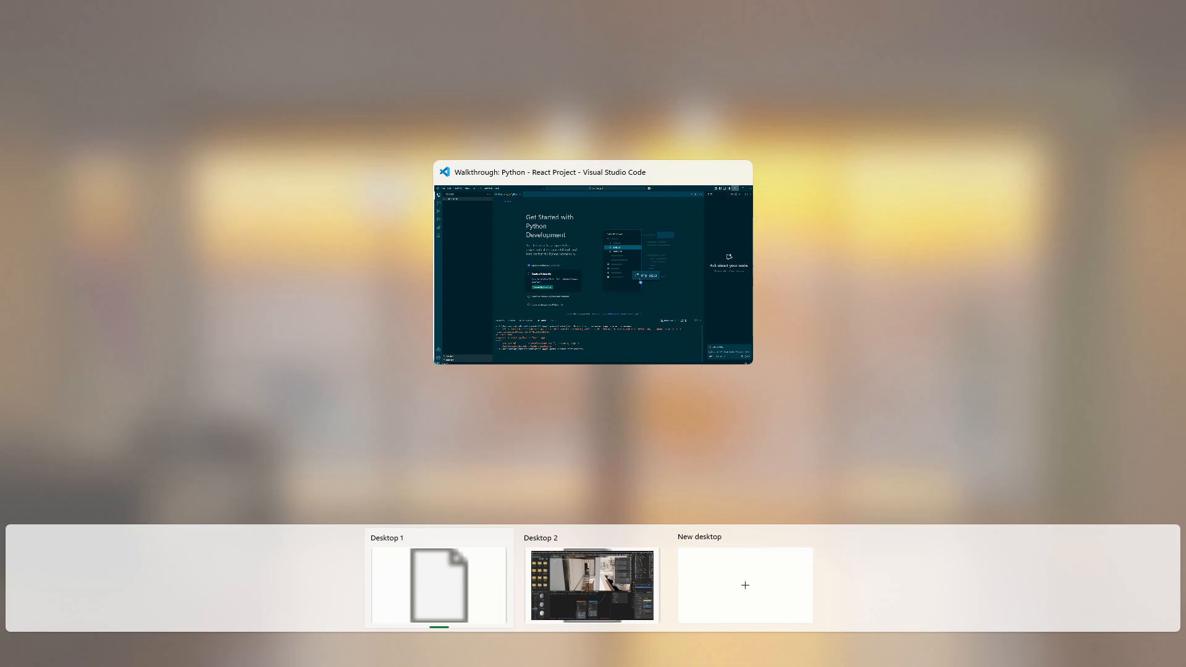
{"action": "key", "text": "ctrl+super+Right"}
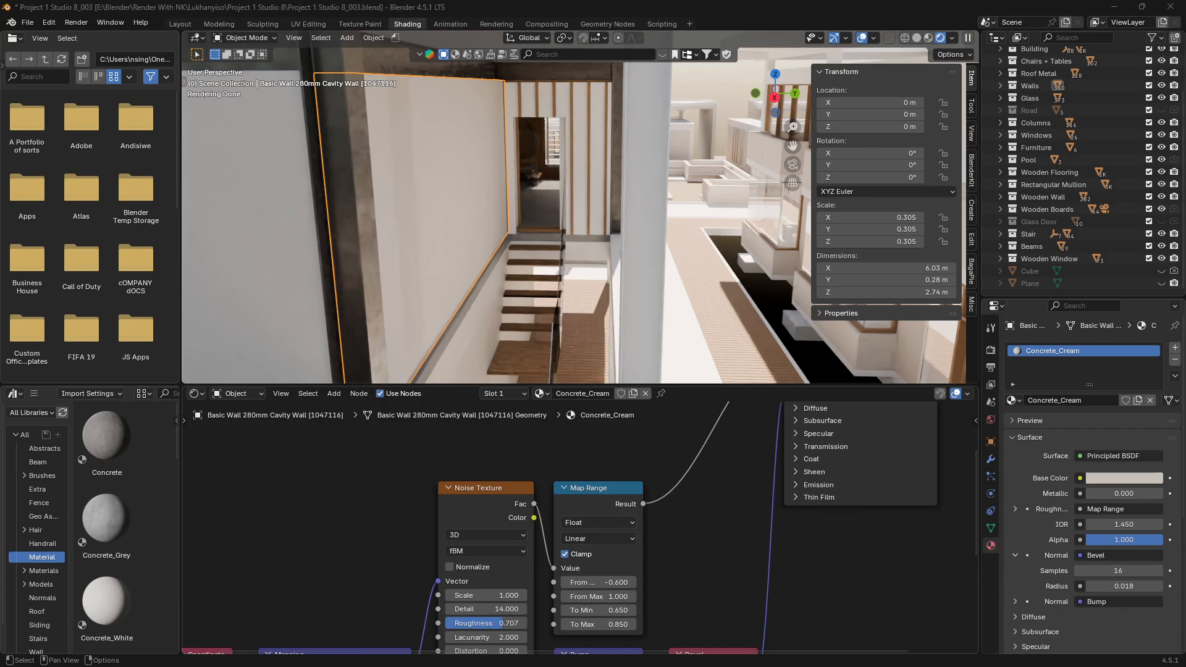
Switch to the web browser and search Google for "sand coloured wall".
{"action": "left_click_drag", "start_coordinate": [1185, 195], "coordinate": [543, 1]}
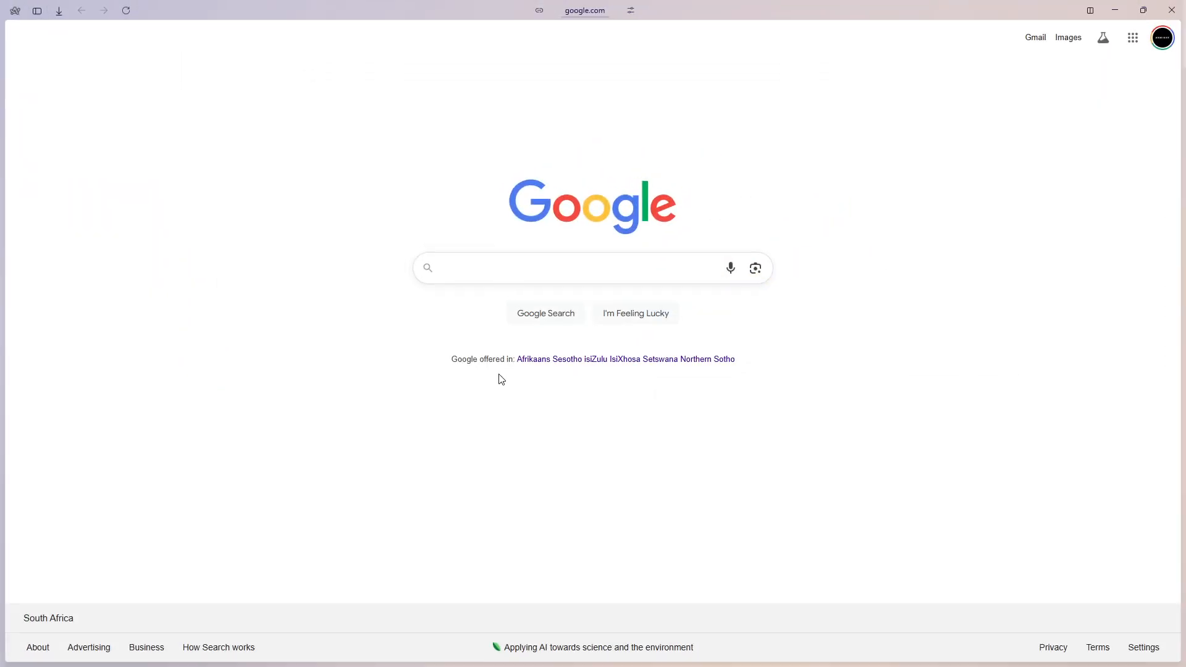
{"action": "left_click", "coordinate": [520, 256]}
{"action": "type", "text": "sand"}
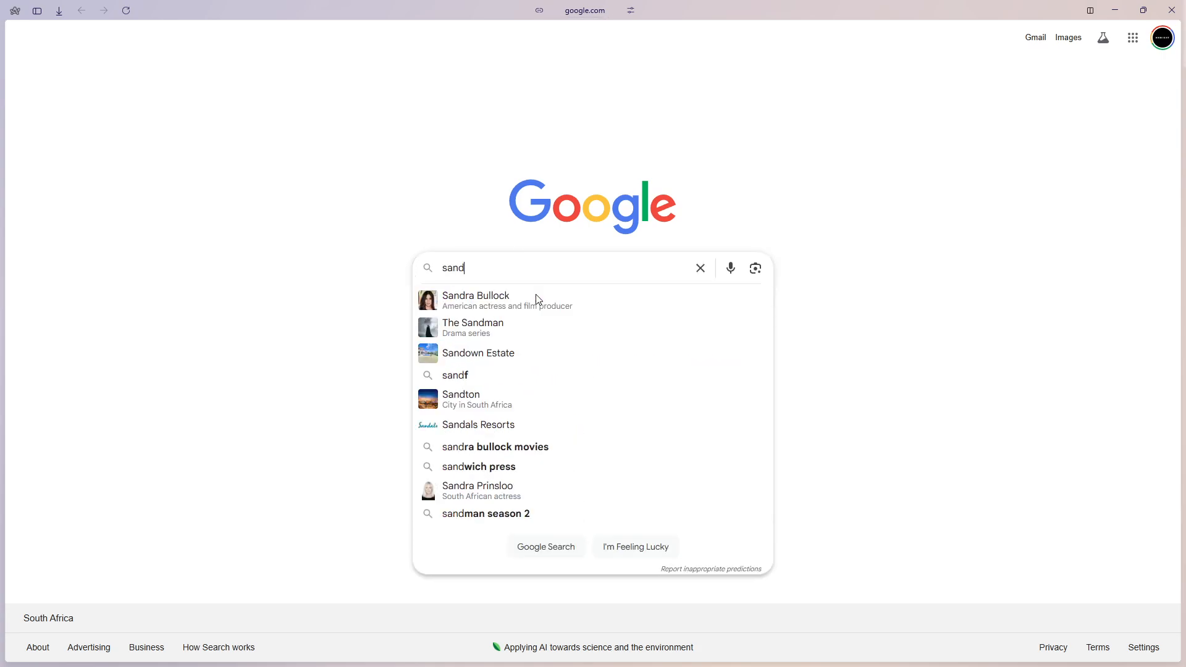
{"action": "type", "text": " coloured"}
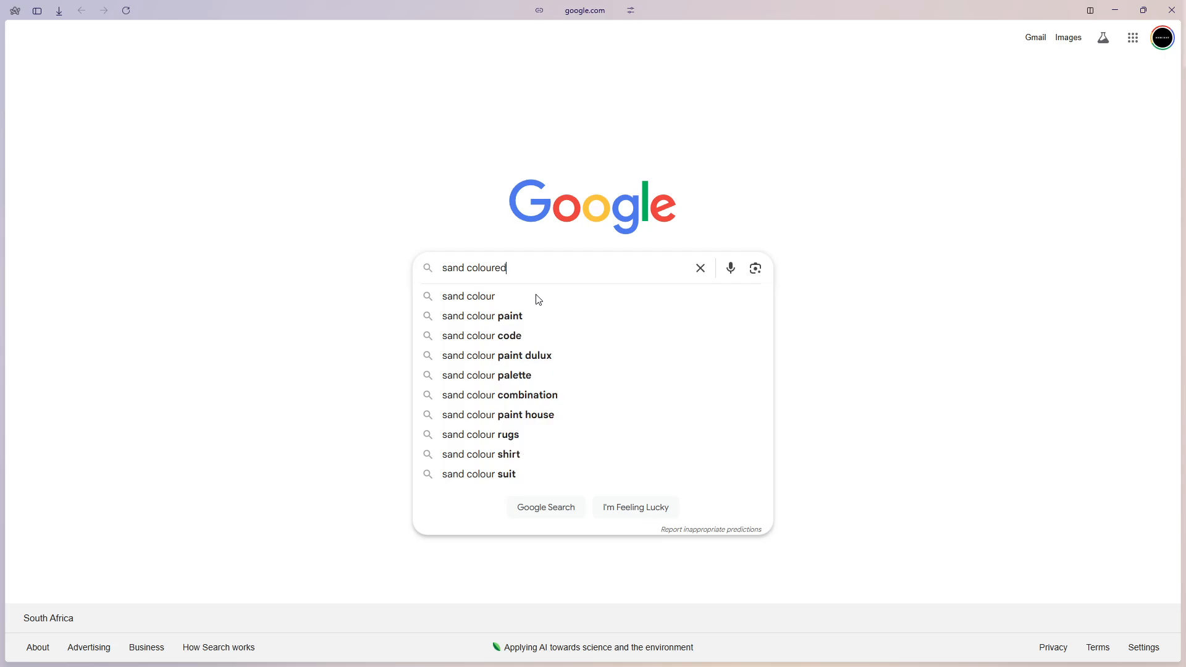
{"action": "type", "text": " wall"}
{"action": "key", "text": "Return"}
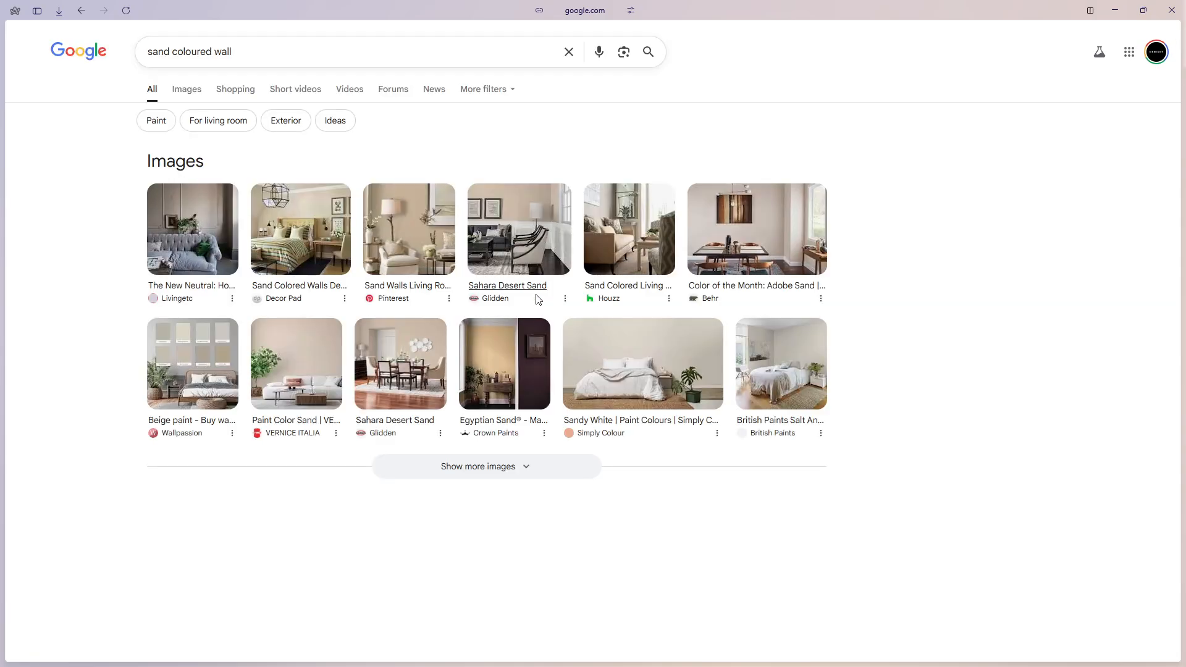
Show the image results and refine the search to "sand coloured wall hex".
{"action": "left_click", "coordinate": [187, 90]}
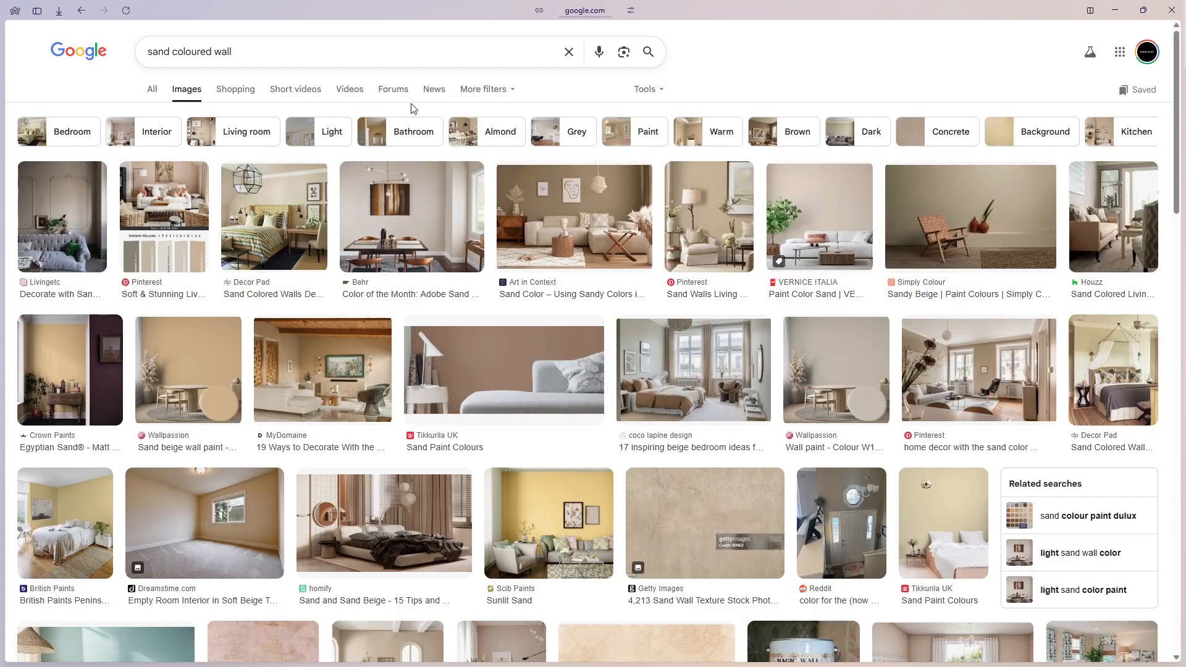
{"action": "left_click", "coordinate": [331, 55]}
{"action": "type", "text": "hex"}
{"action": "key", "text": "Return"}
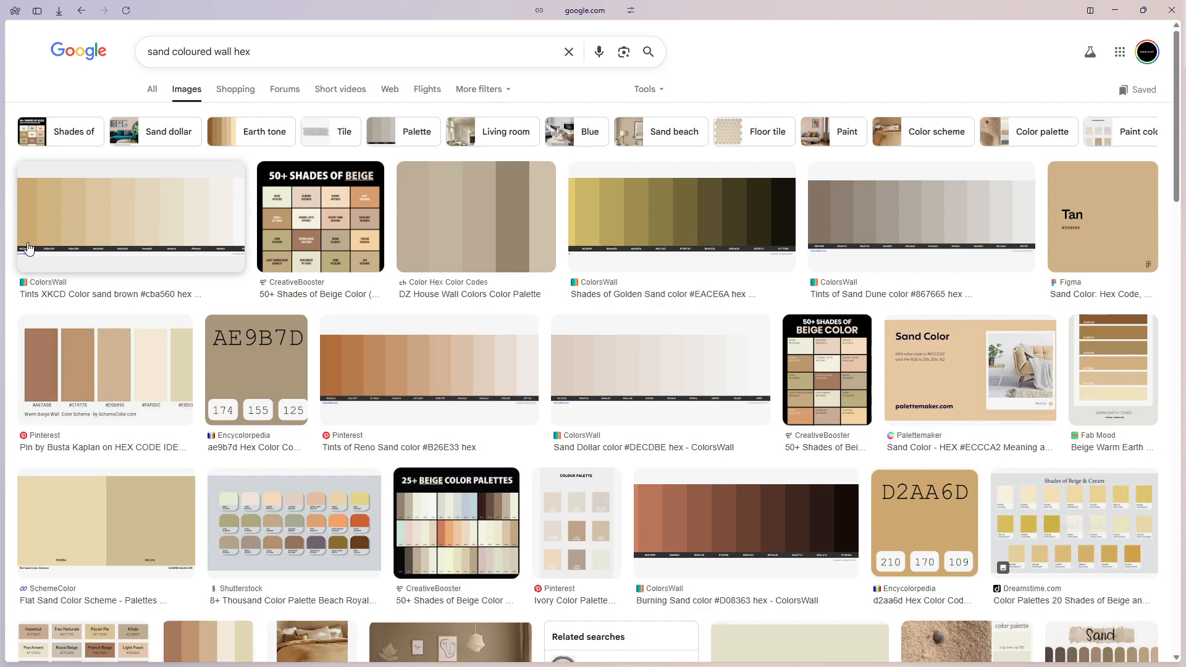
Preview the ColorsWall sand brown tints palette, visit its source page, and return to the image results.
{"action": "left_click", "coordinate": [52, 237]}
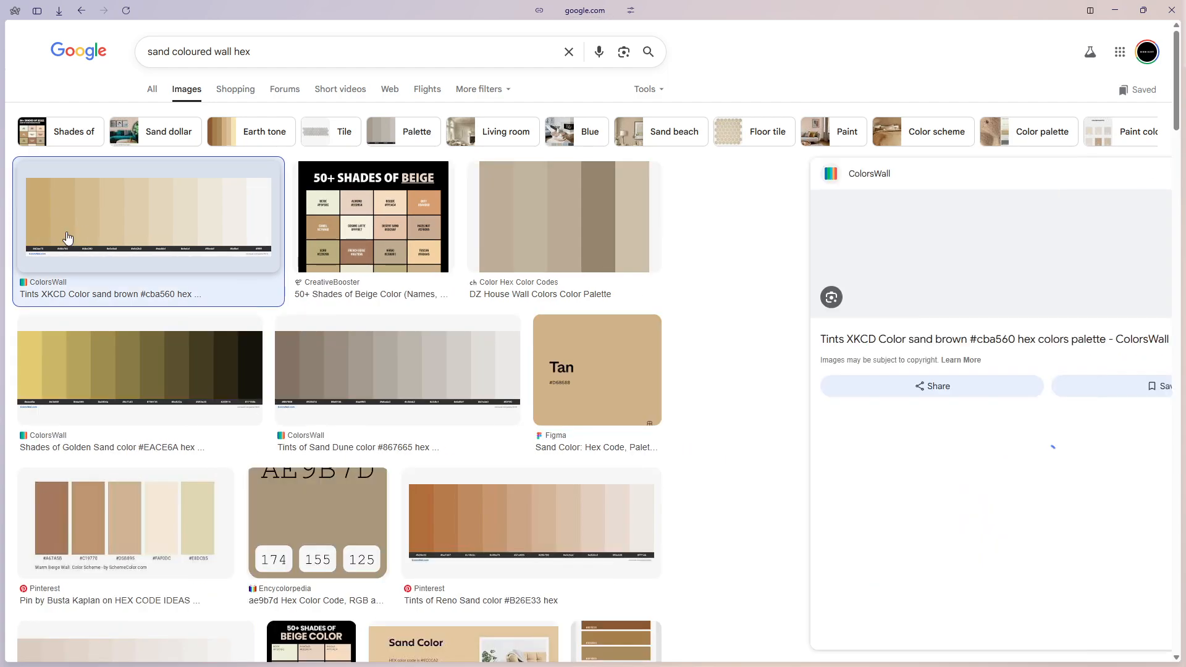
{"action": "left_click", "coordinate": [771, 281]}
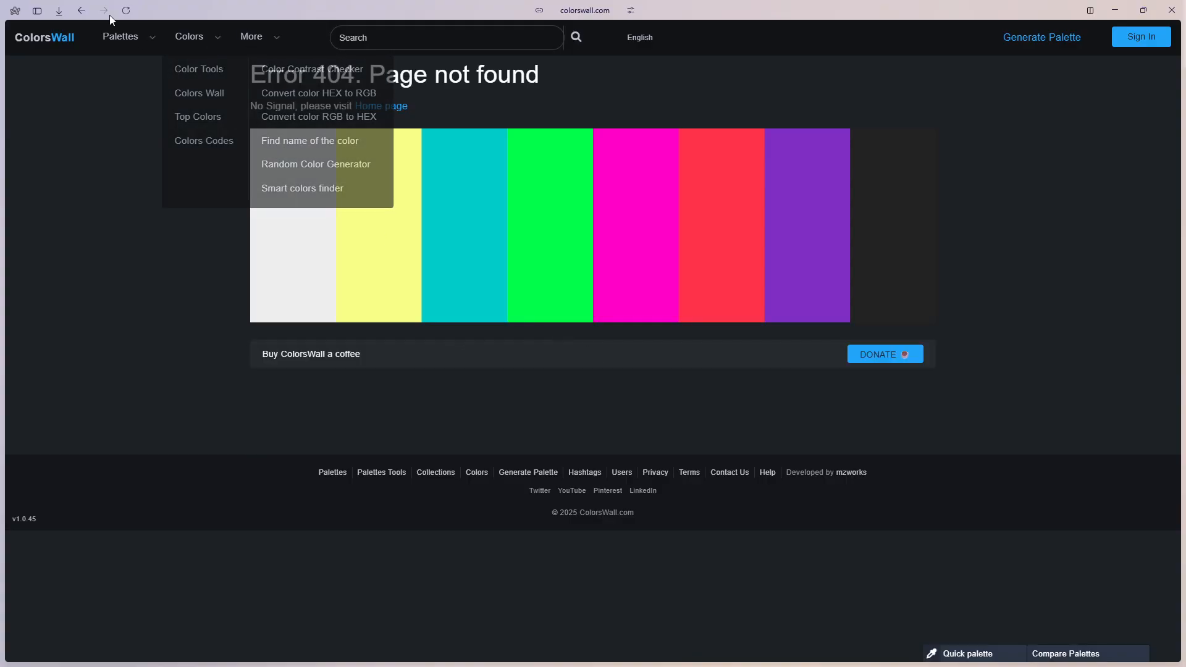
{"action": "left_click", "coordinate": [81, 10]}
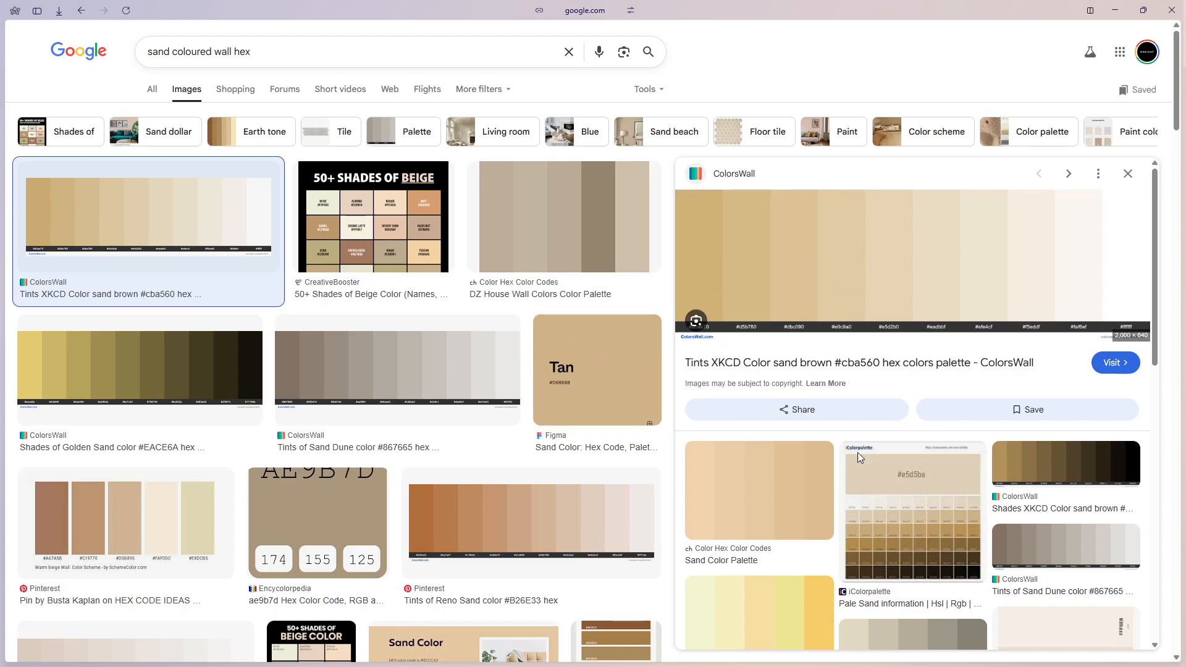
{"action": "mouse_move", "coordinate": [885, 666]}
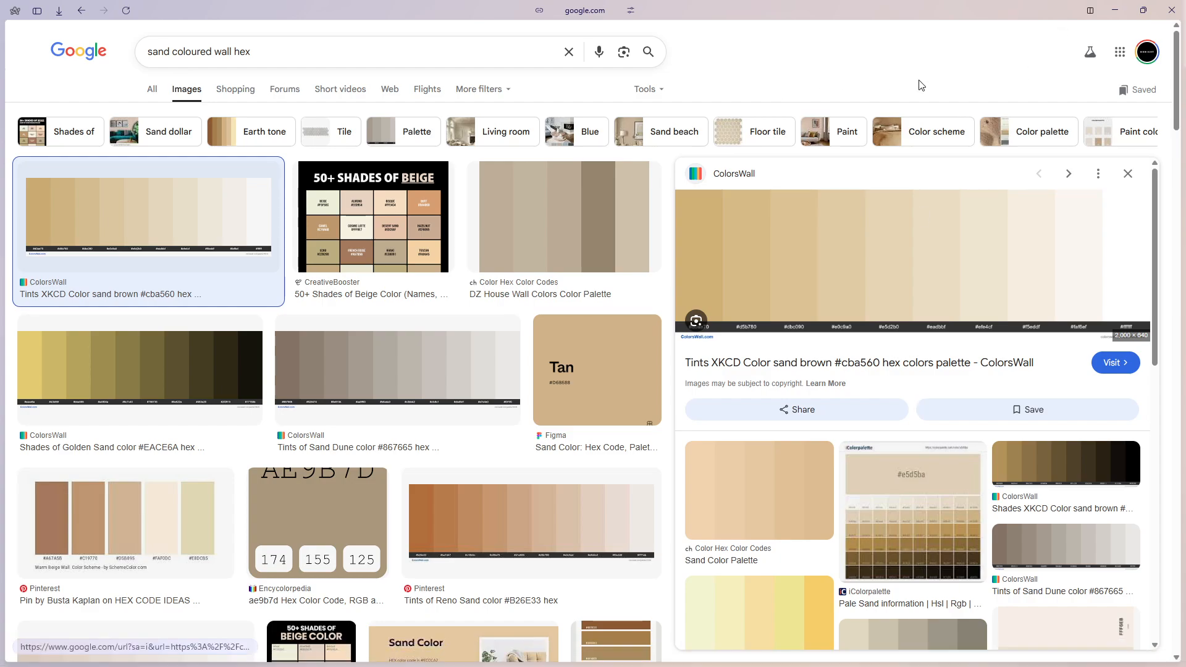
Open the Chrome Web Store from the browser's extension controls and search it for "Colour Picker".
{"action": "left_click", "coordinate": [630, 12]}
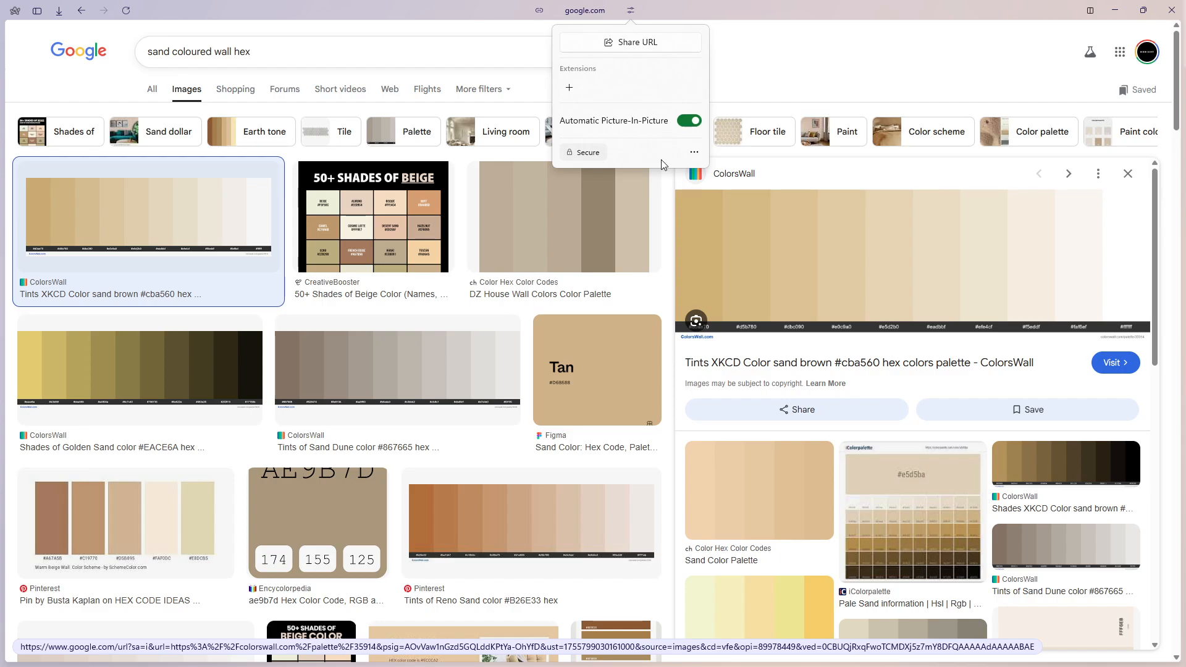
{"action": "left_click", "coordinate": [570, 89]}
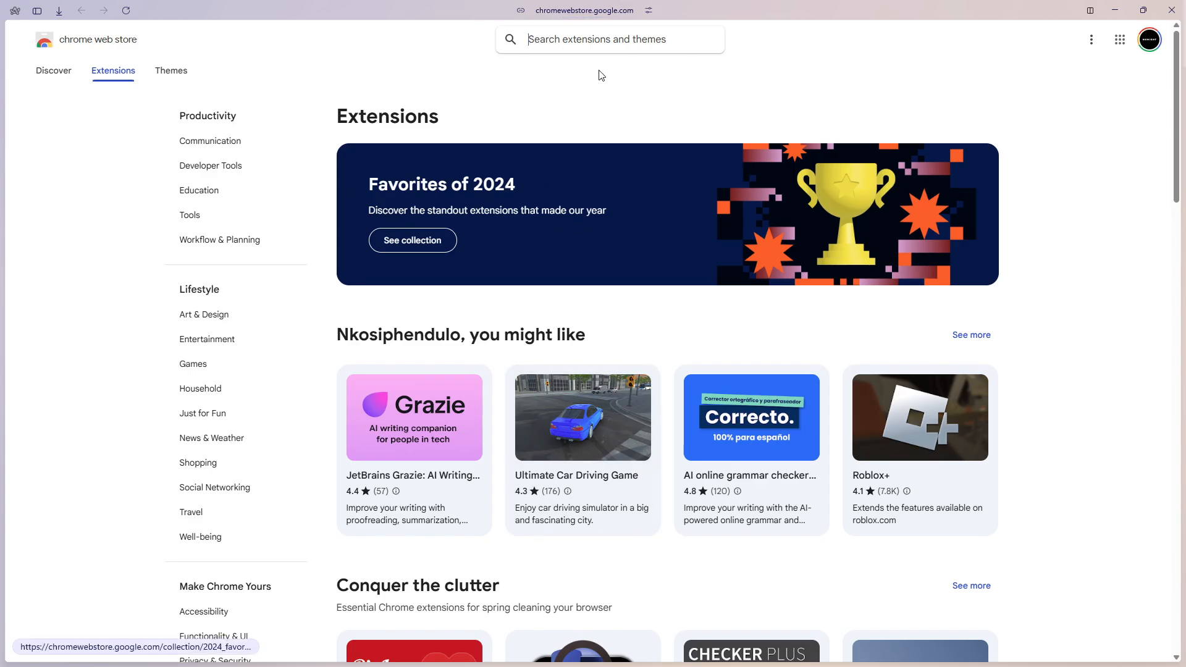
{"action": "left_click", "coordinate": [609, 53]}
{"action": "type", "text": "colour"}
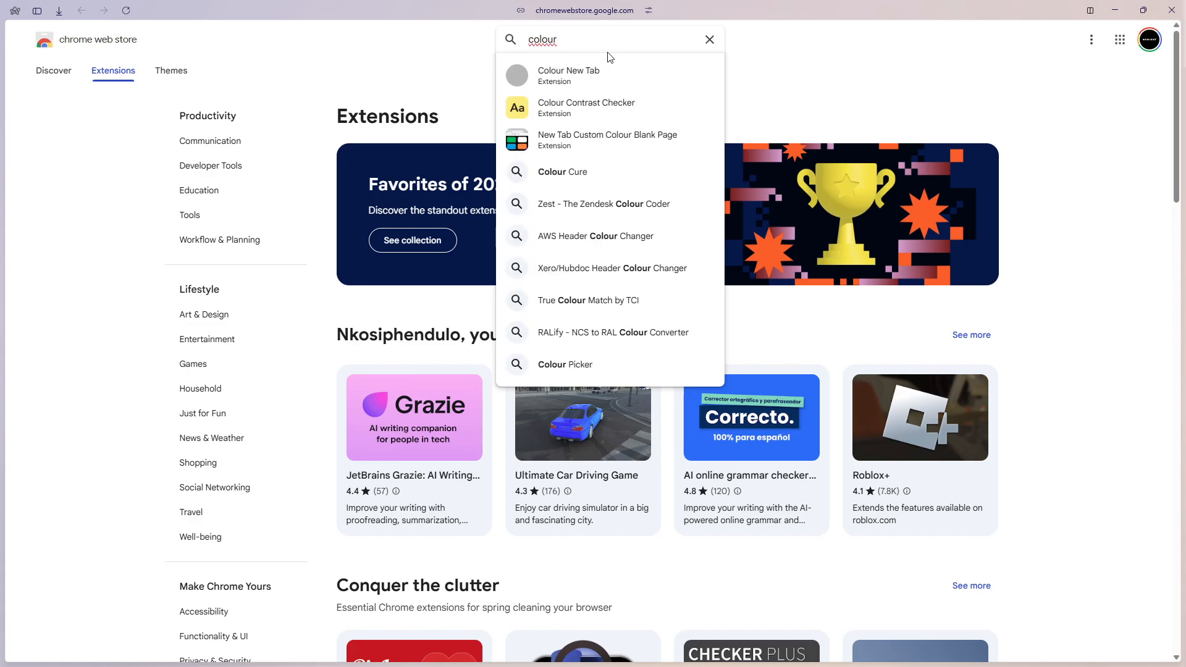
{"action": "type", "text": " pi"}
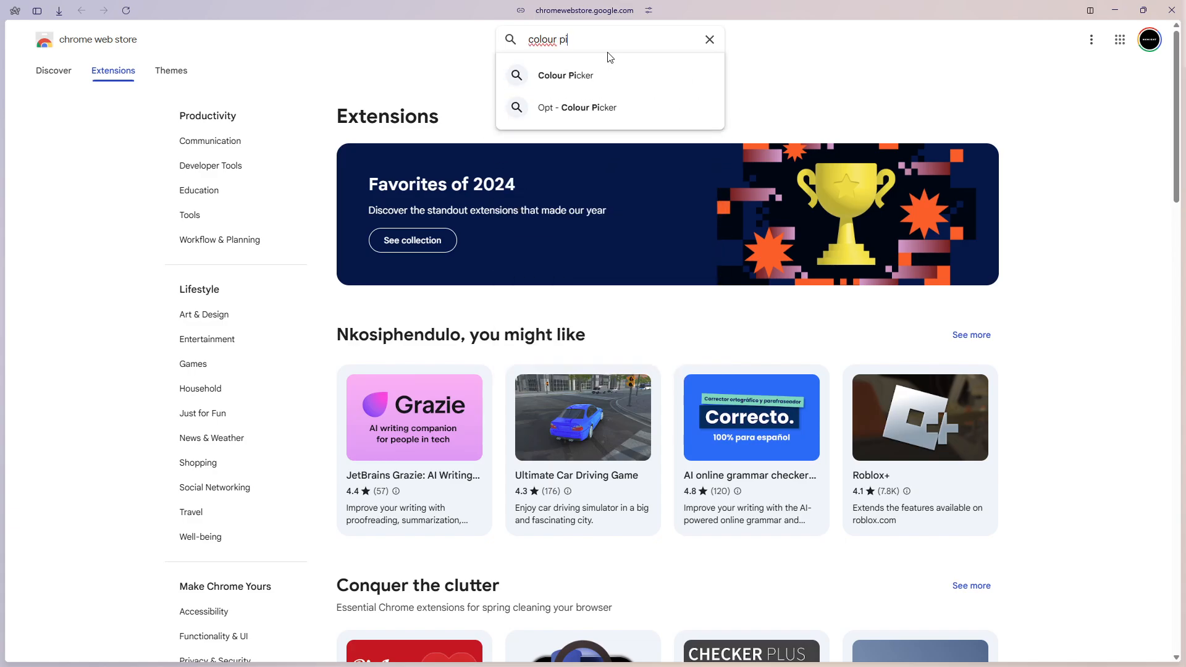
{"action": "left_click", "coordinate": [591, 76]}
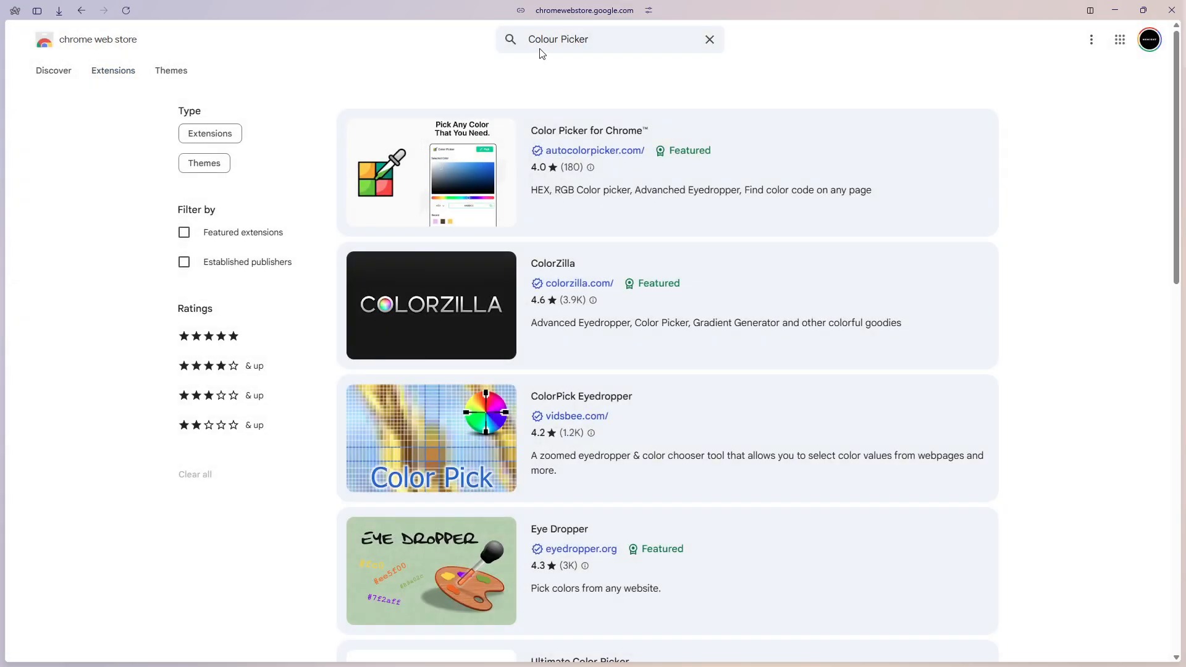
Install the Color Picker for Chrome extension in Arc and return to the "sand coloured wall hex" image results.
{"action": "left_click", "coordinate": [501, 206]}
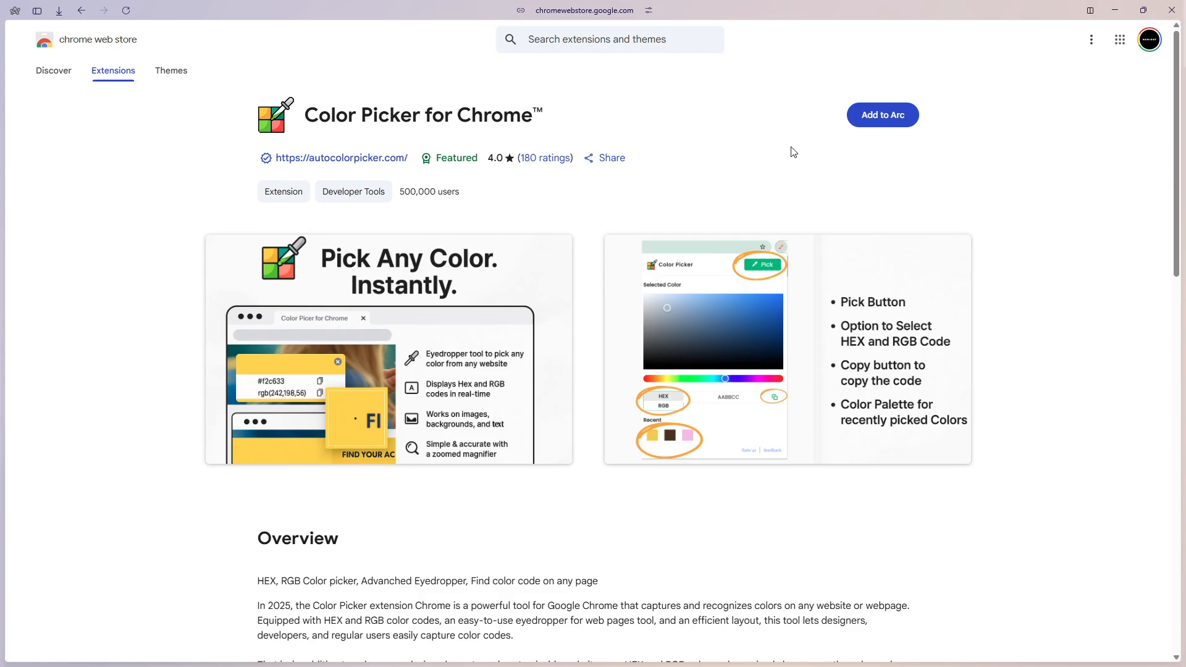
{"action": "left_click", "coordinate": [890, 116]}
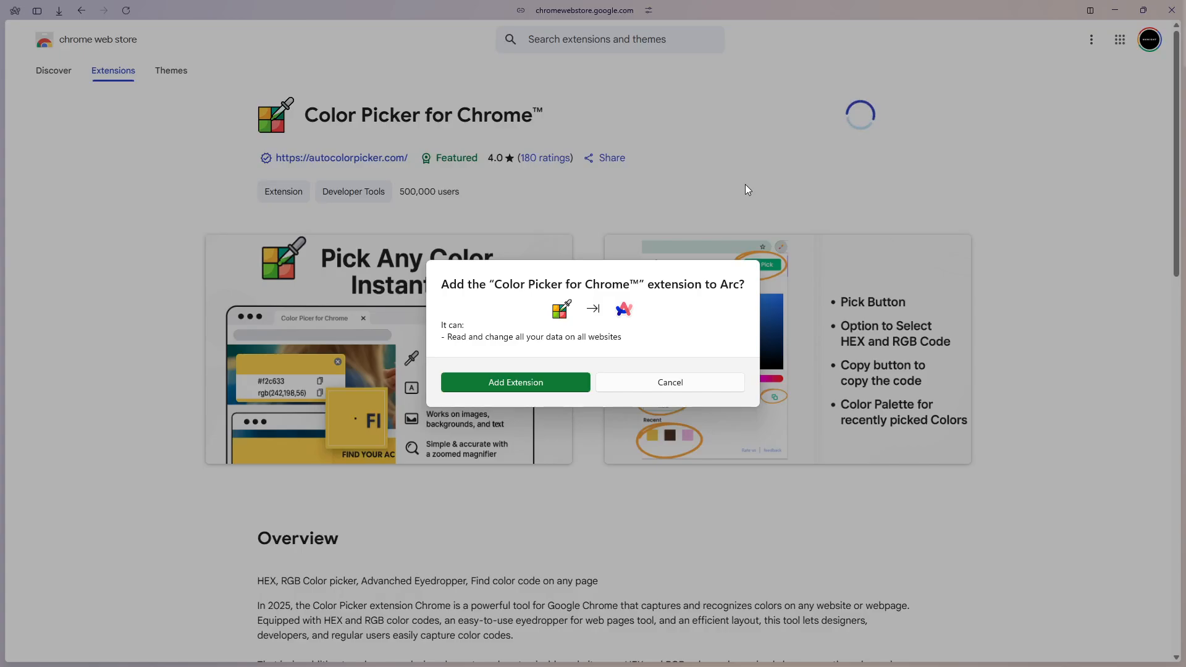
{"action": "left_click", "coordinate": [534, 381]}
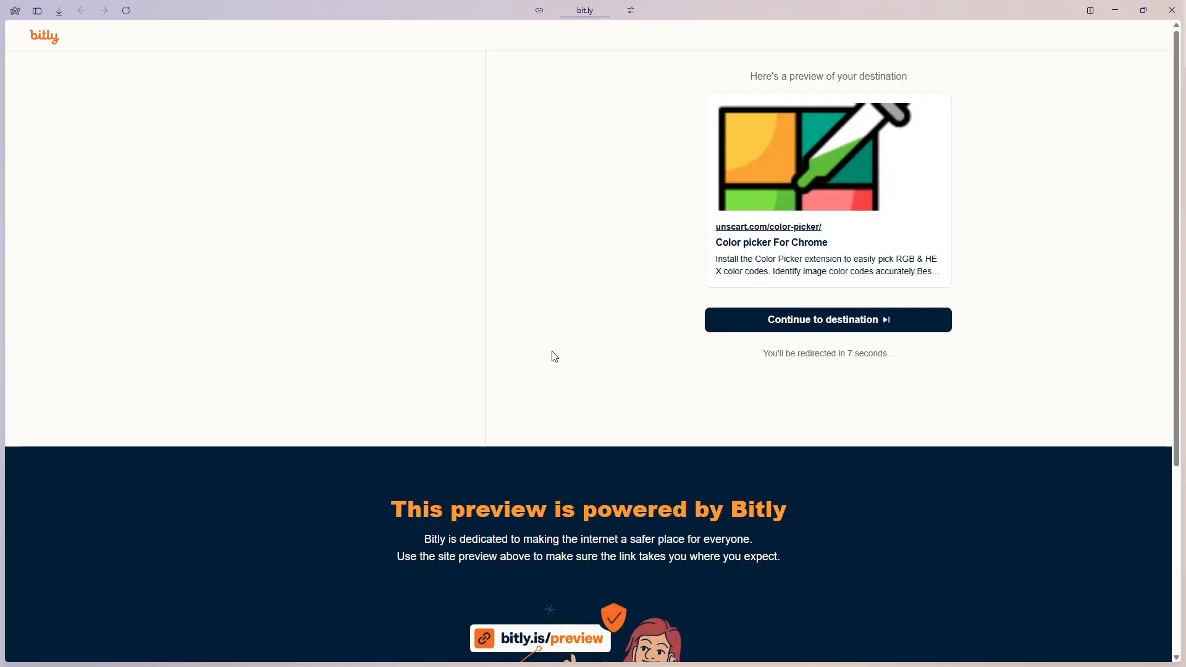
{"action": "left_click", "coordinate": [49, 241]}
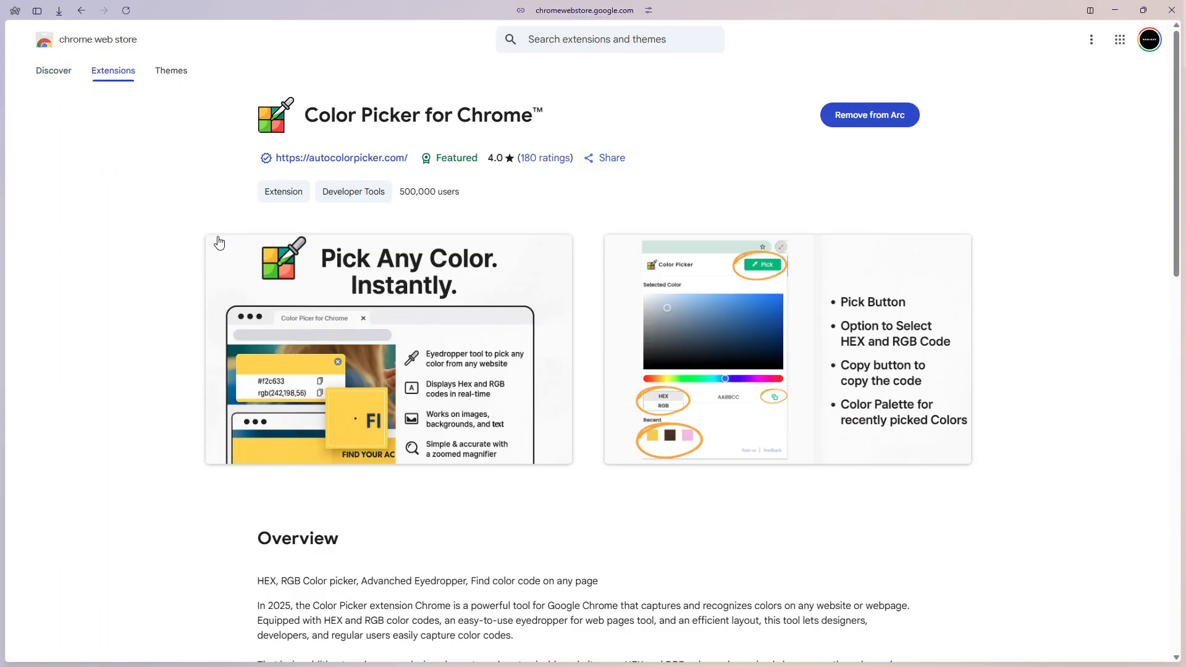
{"action": "mouse_move", "coordinate": [99, 238]}
{"action": "left_click", "coordinate": [62, 266]}
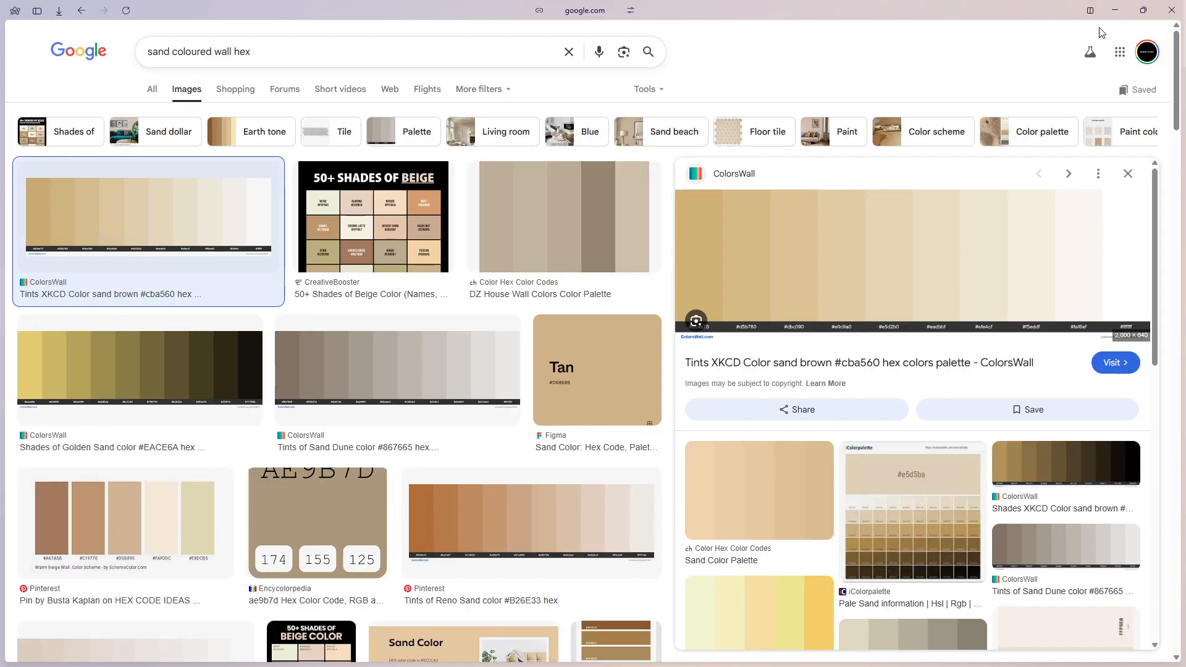
Use the Color Picker extension to sample the darkest sand band of the ColorsWall palette and copy its hex code, d0ae70.
{"action": "left_click", "coordinate": [630, 11]}
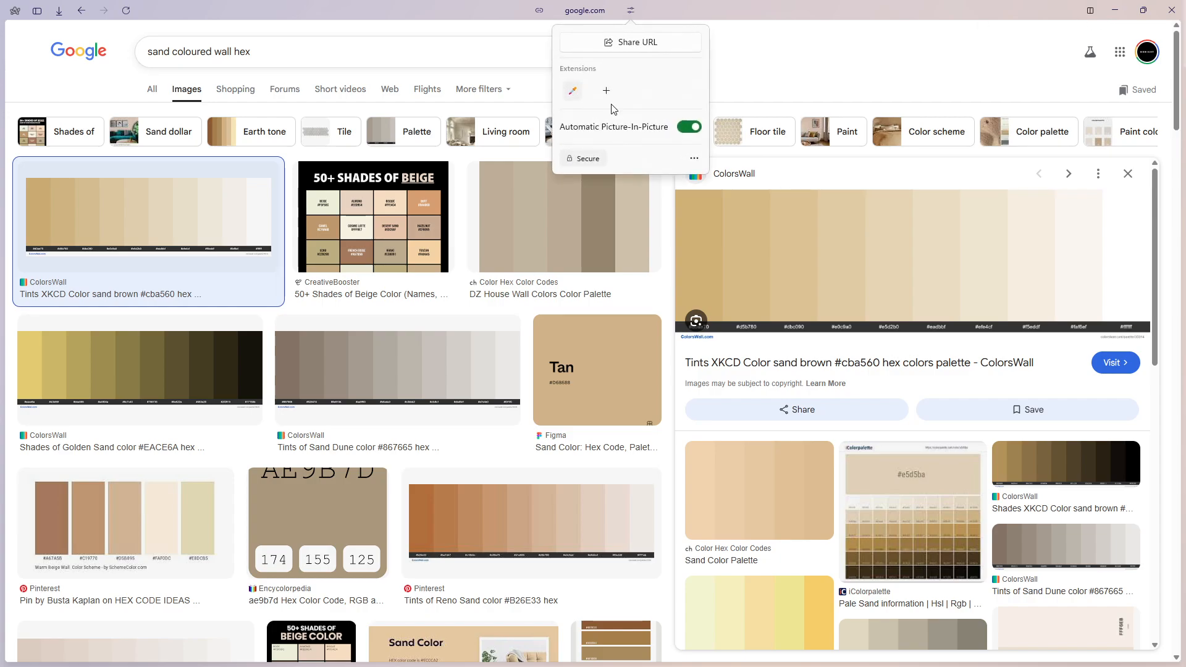
{"action": "left_click", "coordinate": [573, 90]}
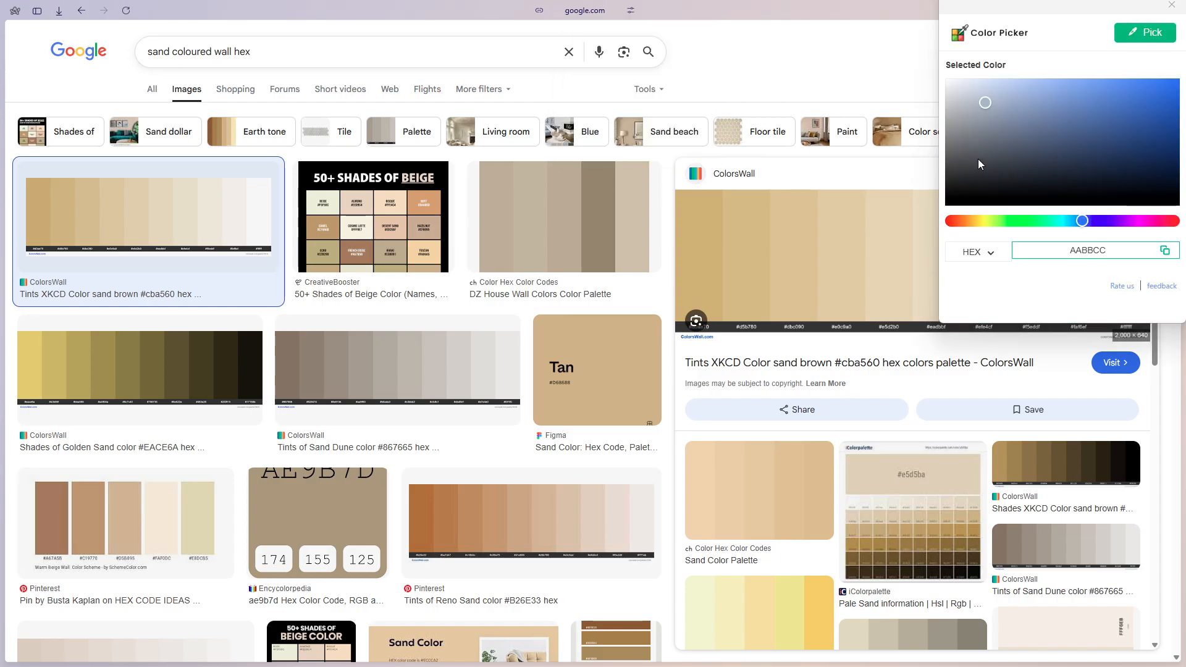
{"action": "left_click", "coordinate": [703, 247]}
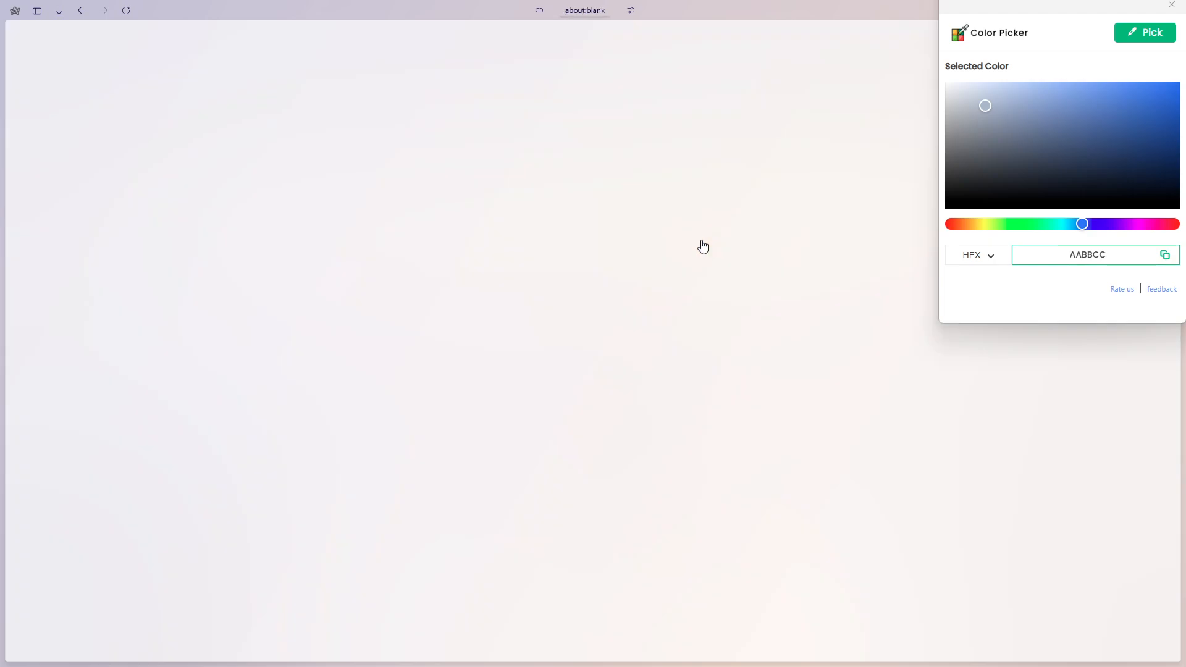
{"action": "left_click", "coordinate": [84, 11]}
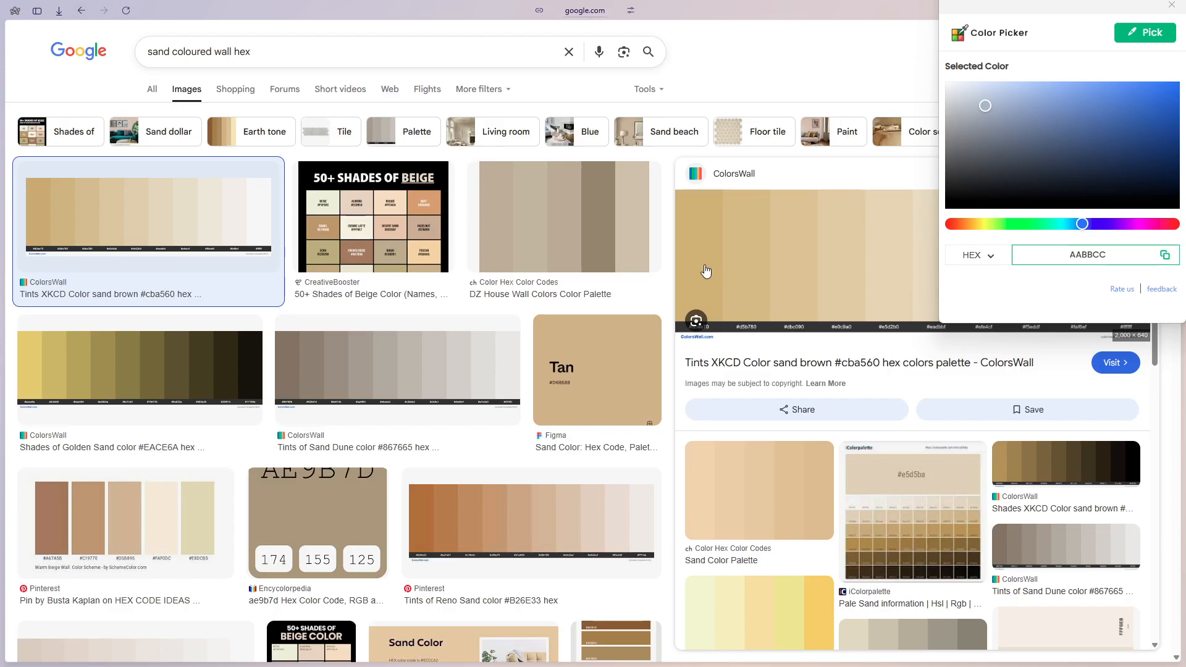
{"action": "left_click", "coordinate": [1142, 33]}
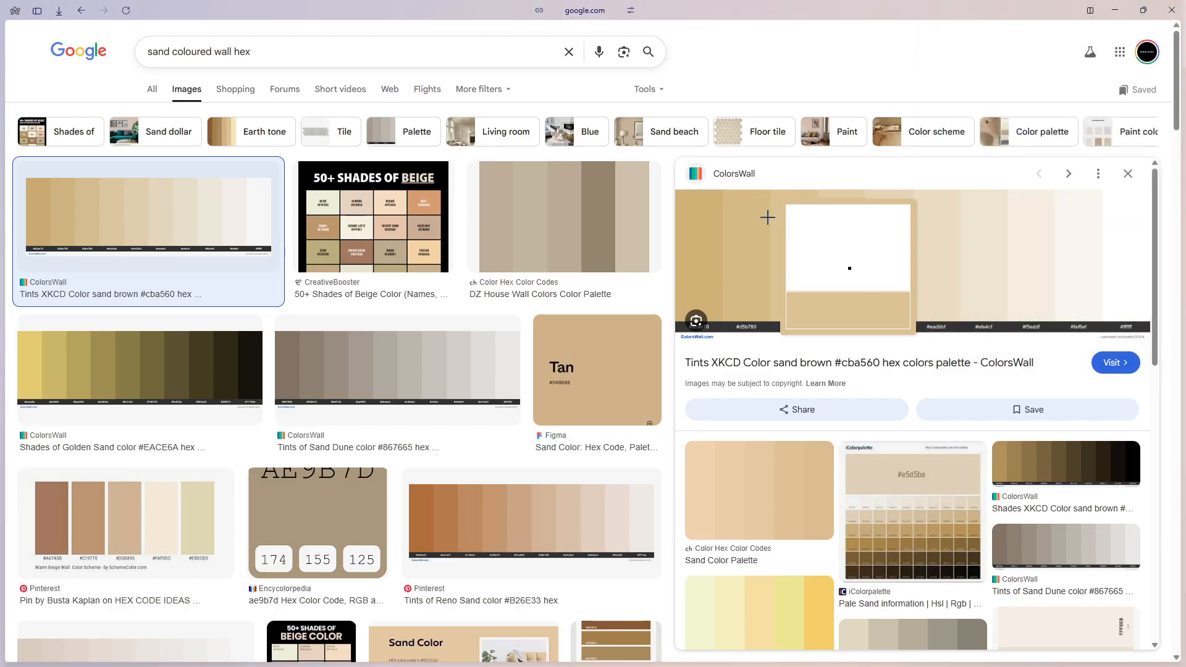
{"action": "left_click", "coordinate": [692, 242]}
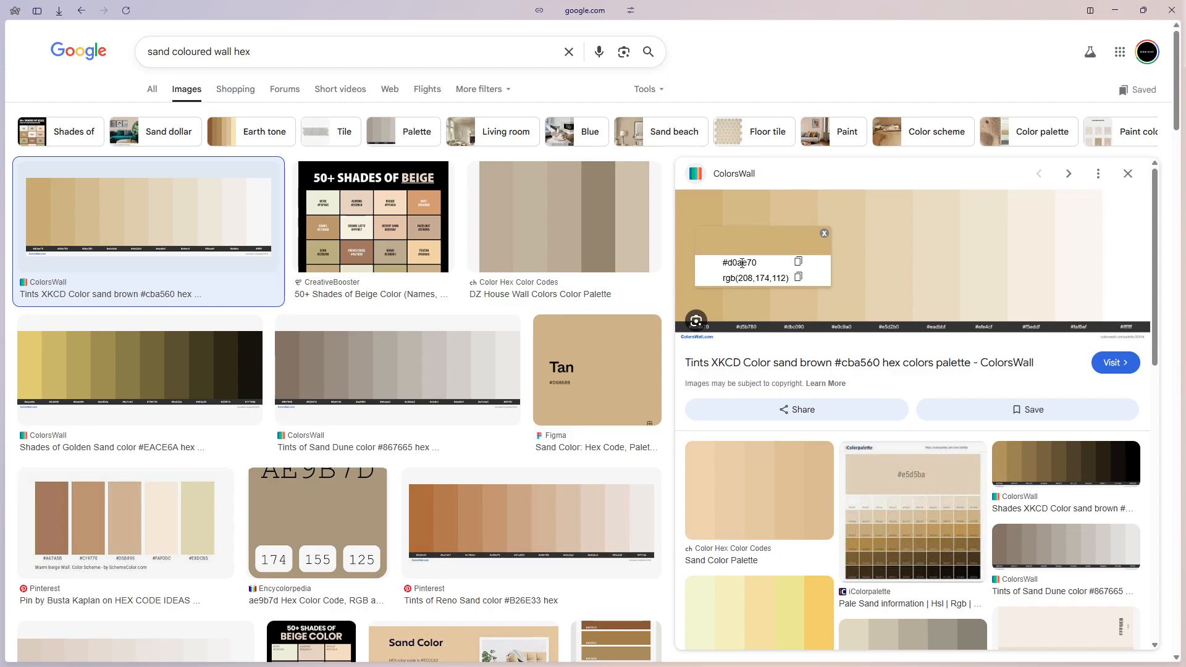
{"action": "double_click", "coordinate": [743, 263]}
{"action": "key", "text": "ctrl+c"}
Switch back to Blender and set the Concrete_Cream base colour to the copied hex value D0AE70.
{"action": "left_click", "coordinate": [1113, 8]}
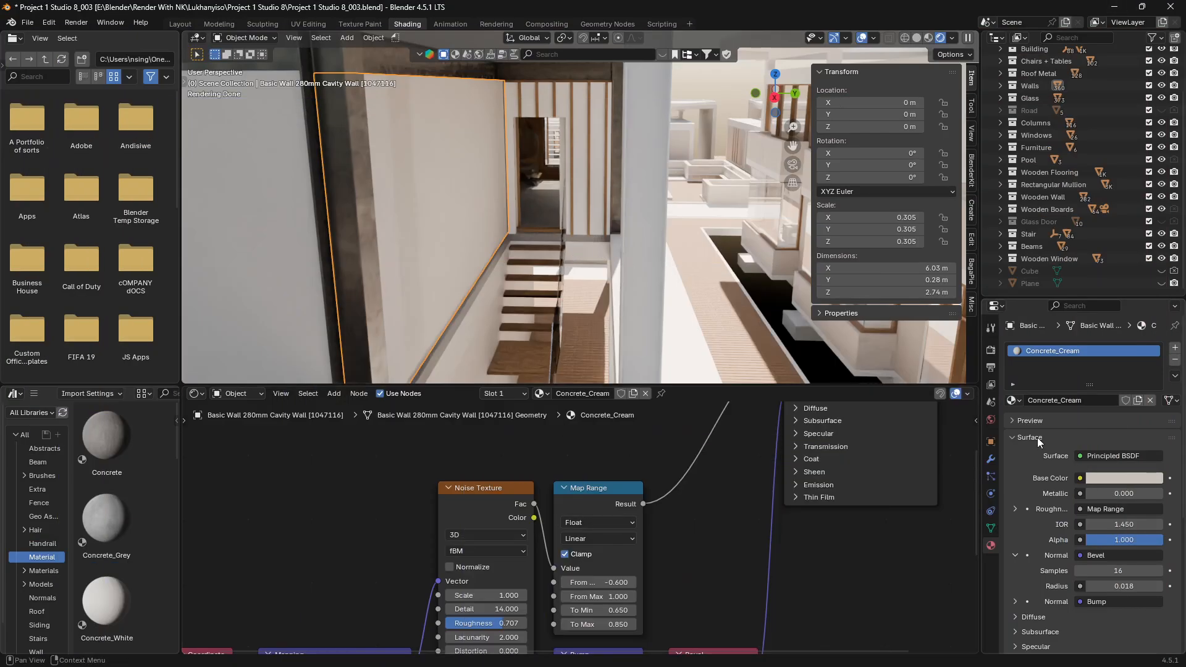
{"action": "left_click", "coordinate": [1107, 480]}
{"action": "left_click", "coordinate": [1116, 465]}
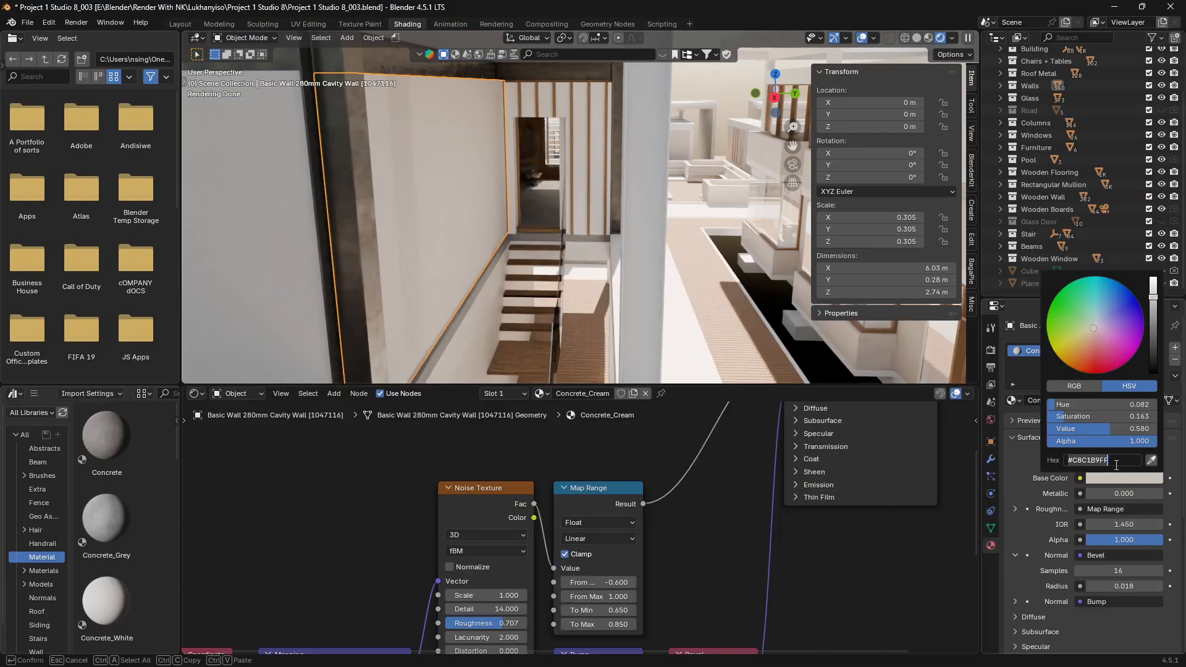
{"action": "key", "text": "ctrl+v"}
{"action": "key", "text": "Return"}
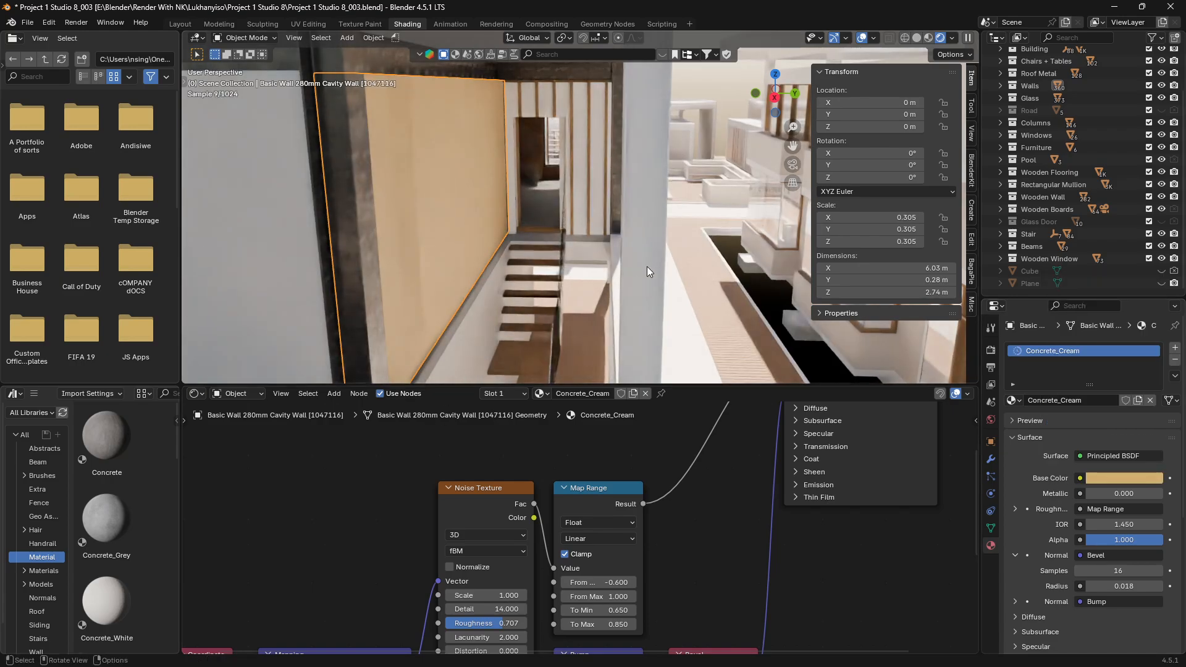
Check the stair area in the reference photo and assign the existing Concrete_Cream material to the 270 mm concrete wall beneath the upper stair wall.
{"action": "scroll", "coordinate": [645, 267], "scroll_direction": "down", "scroll_amount": 6}
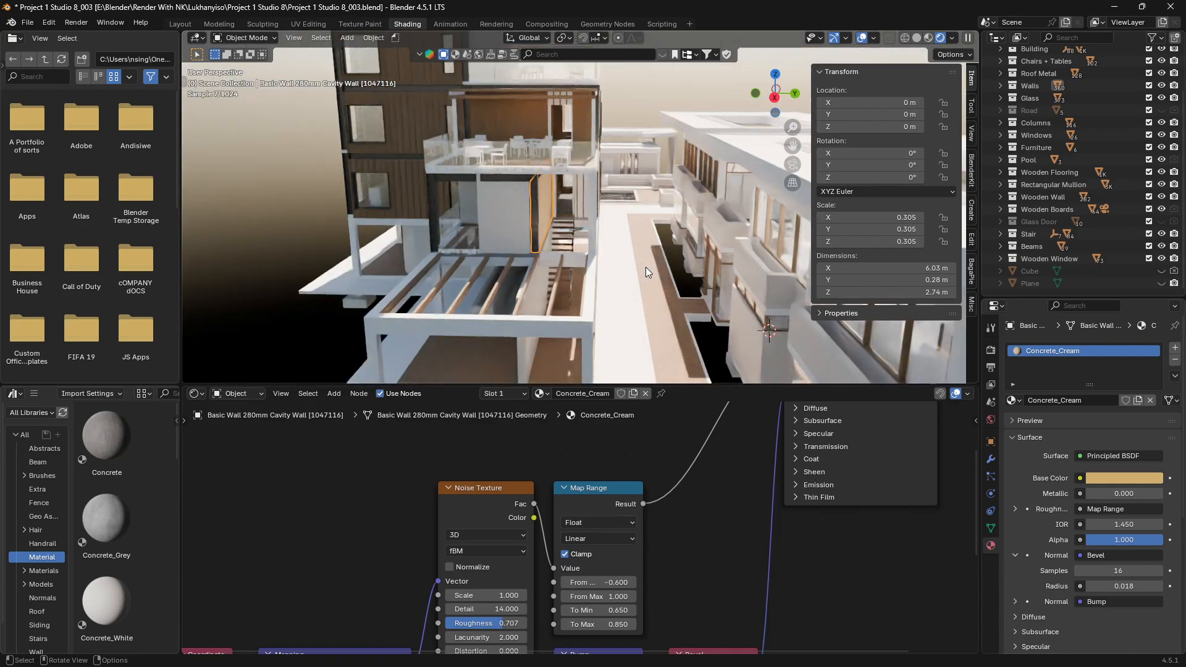
{"action": "scroll", "coordinate": [646, 267], "scroll_direction": "up", "scroll_amount": 5}
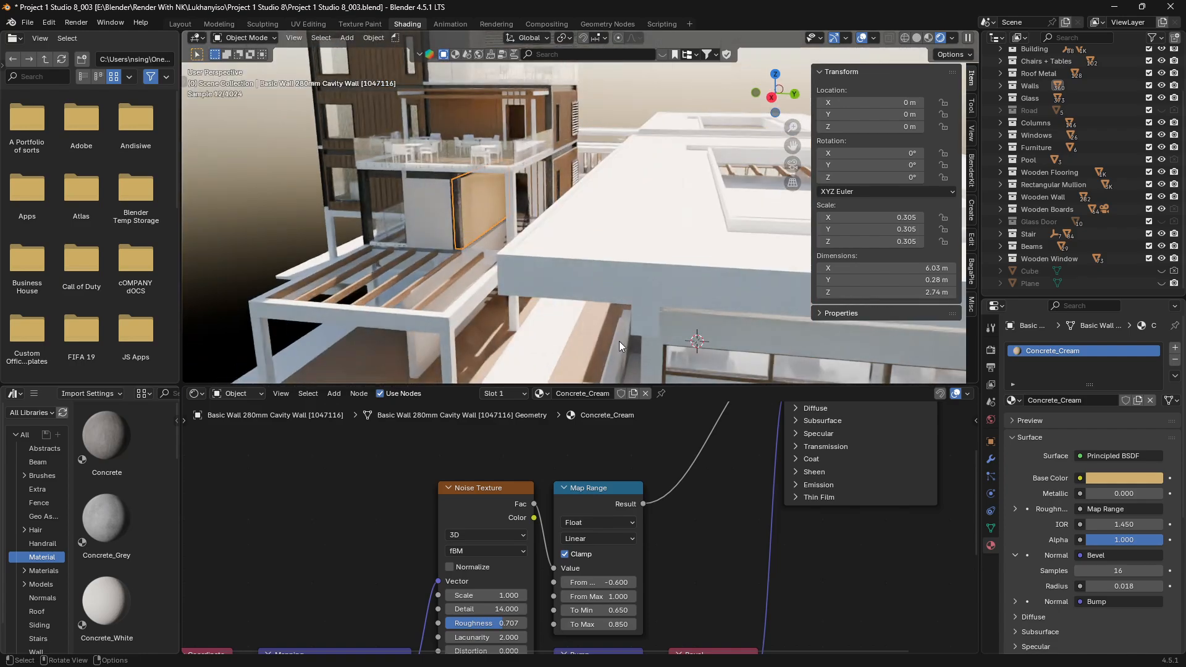
{"action": "key", "text": "alt+Tab"}
{"action": "key", "text": "alt+Tab"}
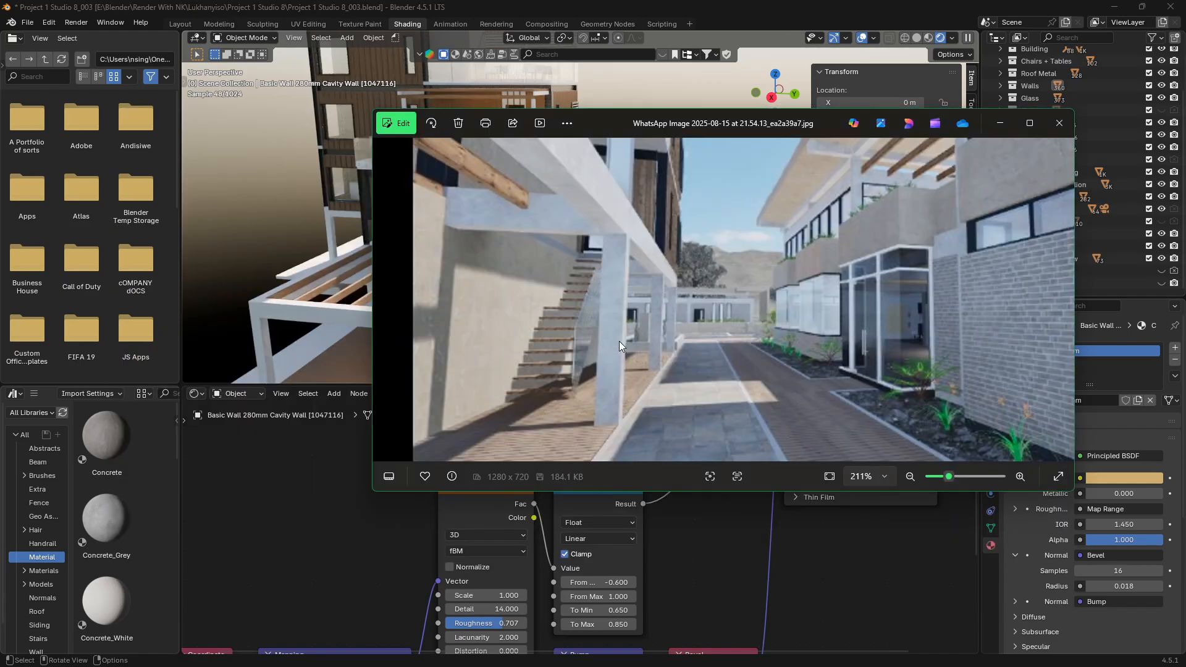
{"action": "left_click", "coordinate": [347, 343]}
{"action": "middle_click_drag", "start_coordinate": [442, 357], "coordinate": [445, 338]}
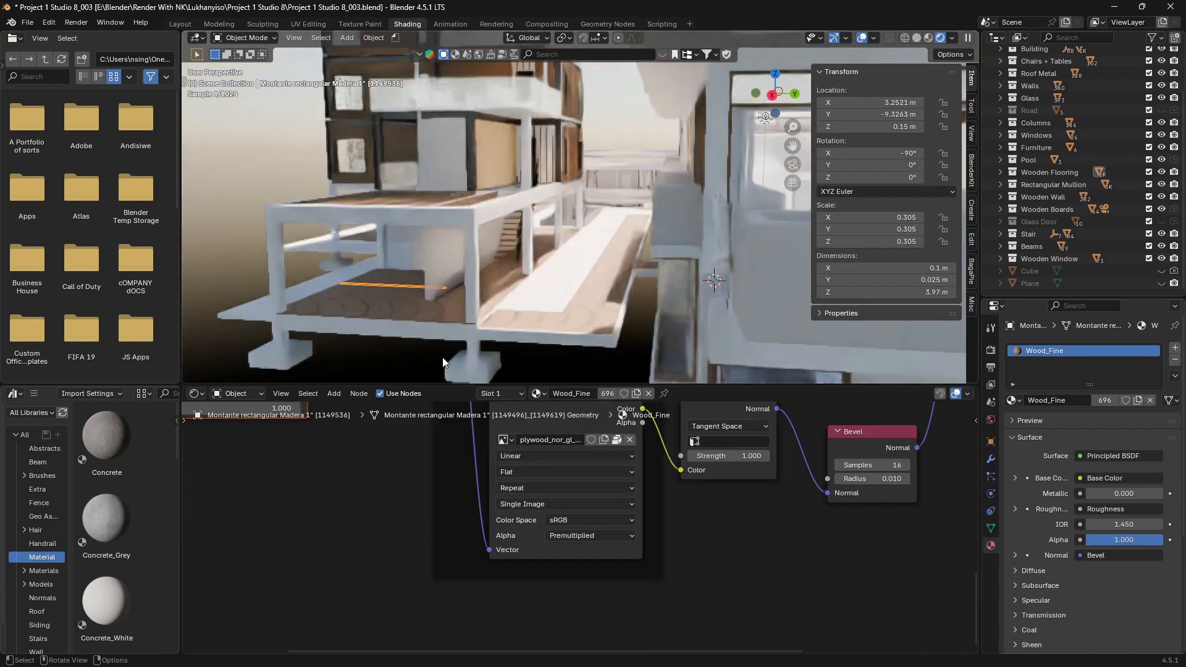
{"action": "left_click", "coordinate": [447, 252]}
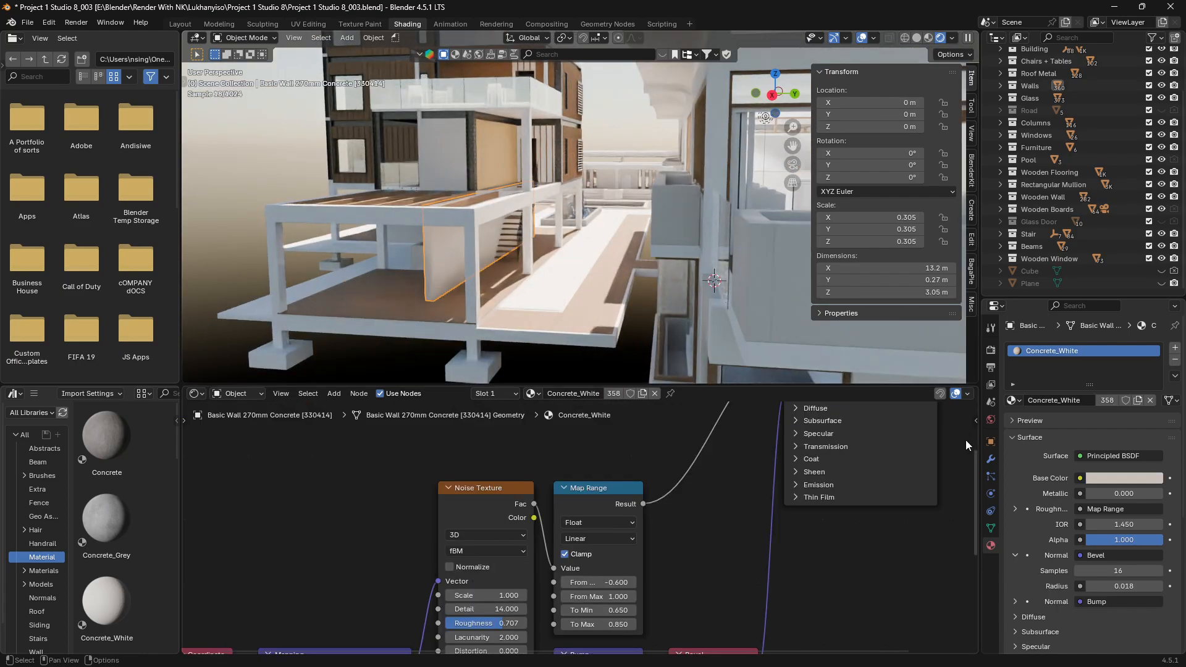
{"action": "left_click", "coordinate": [1012, 400]}
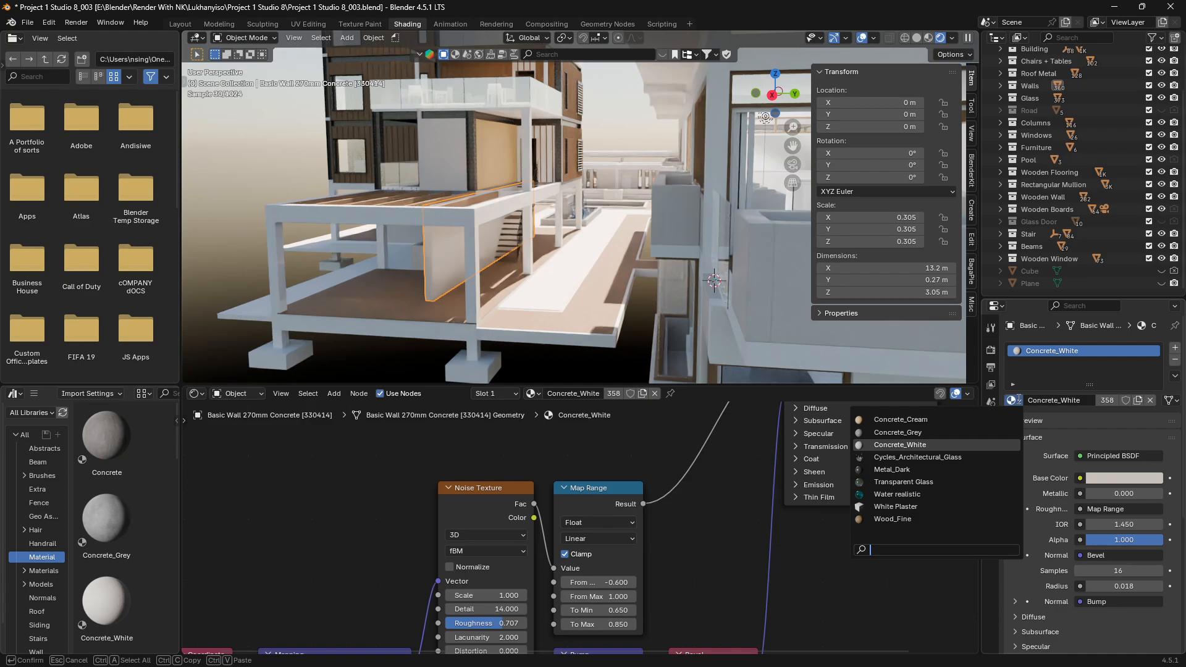
{"action": "left_click", "coordinate": [928, 420]}
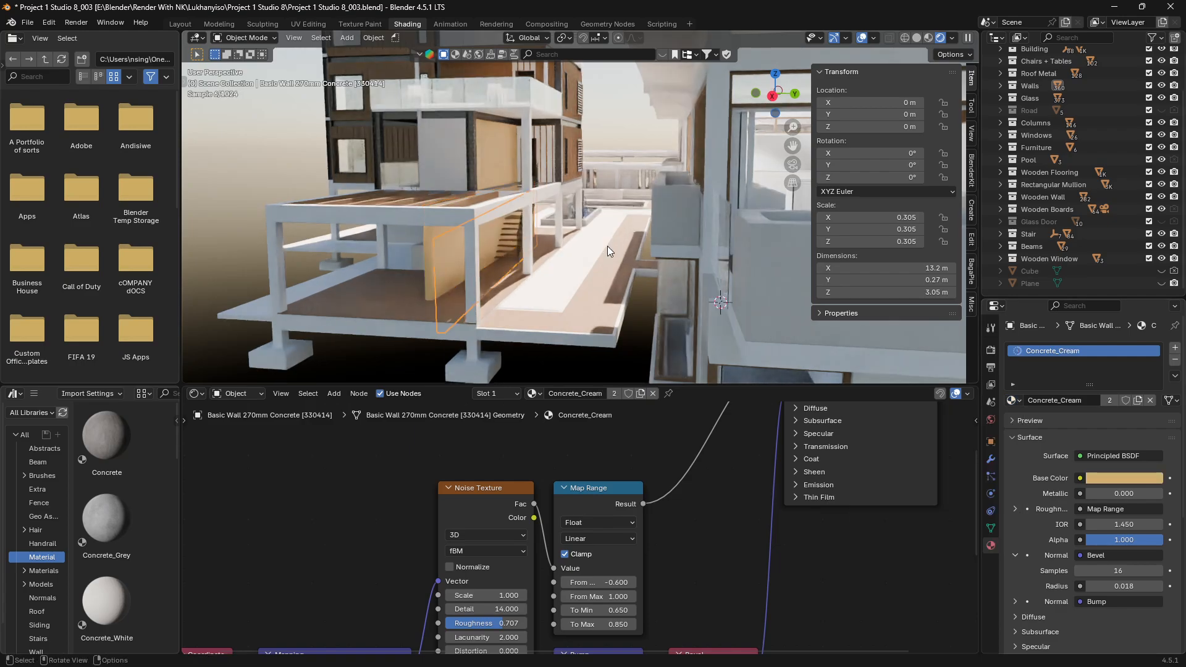
Examine the two cream stair walls from several angles and compare their colour with the reference image.
{"action": "middle_click_drag", "start_coordinate": [606, 246], "coordinate": [603, 249]}
{"action": "middle_click_drag", "start_coordinate": [495, 221], "coordinate": [506, 232]}
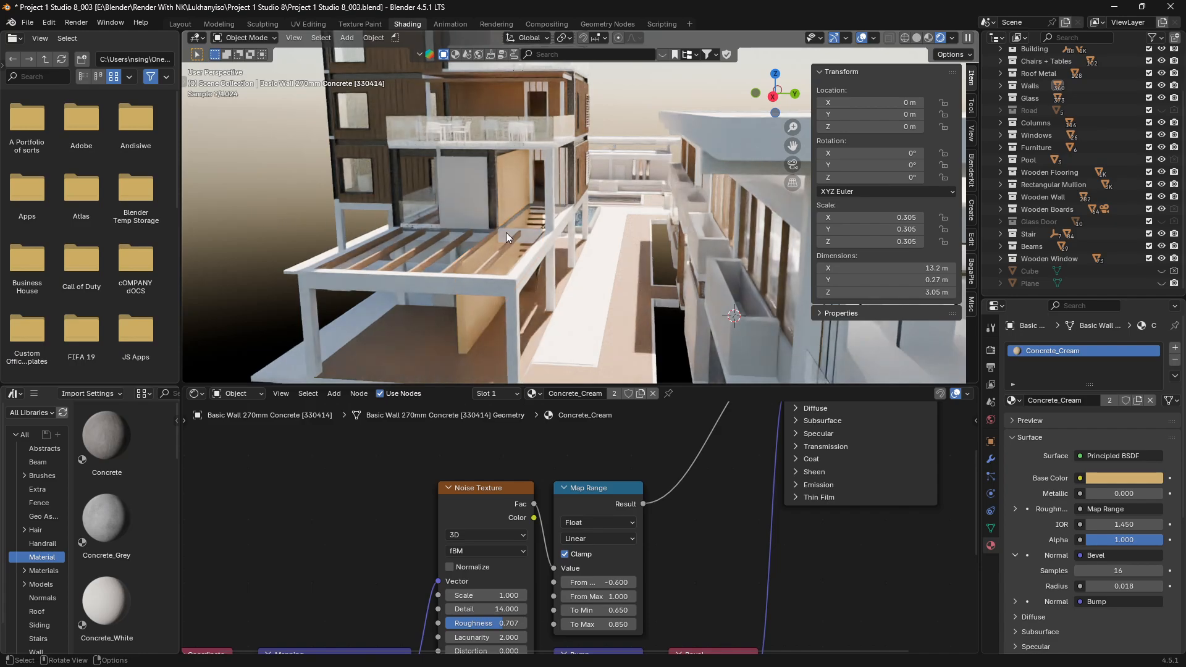
{"action": "scroll", "coordinate": [506, 232], "scroll_direction": "down", "scroll_amount": 3}
{"action": "scroll", "coordinate": [435, 195], "scroll_direction": "up", "scroll_amount": 3}
{"action": "middle_click_drag", "start_coordinate": [435, 195], "coordinate": [394, 195]}
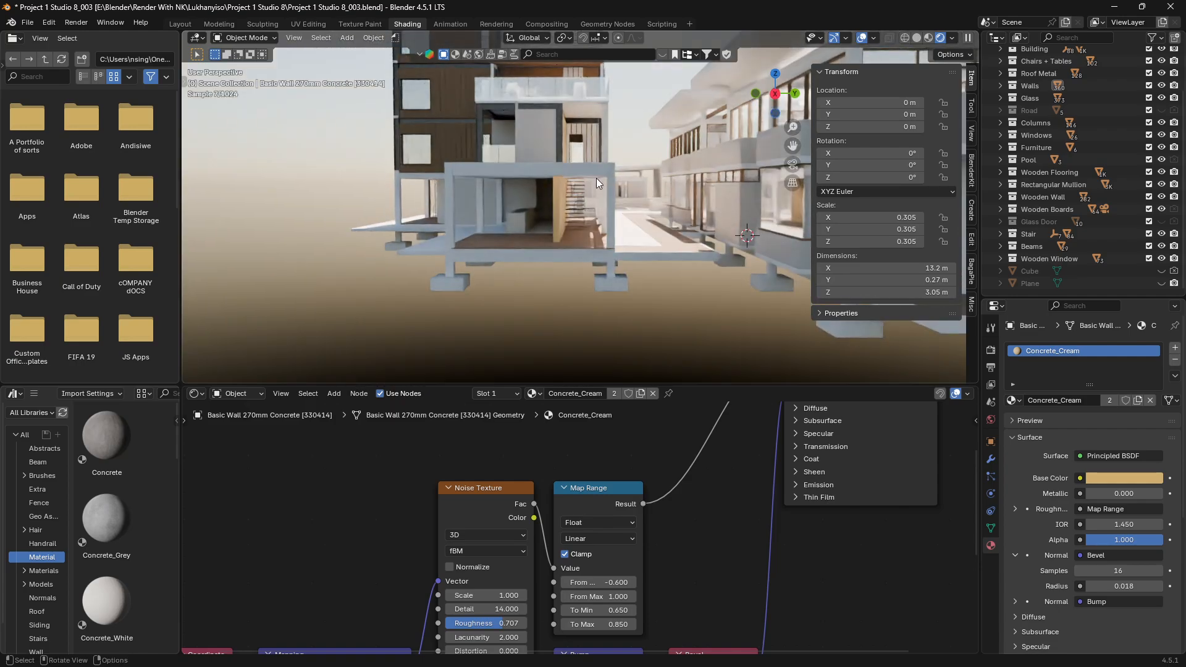
{"action": "scroll", "coordinate": [595, 178], "scroll_direction": "up", "scroll_amount": 2}
{"action": "middle_click_drag", "start_coordinate": [596, 178], "coordinate": [591, 194]}
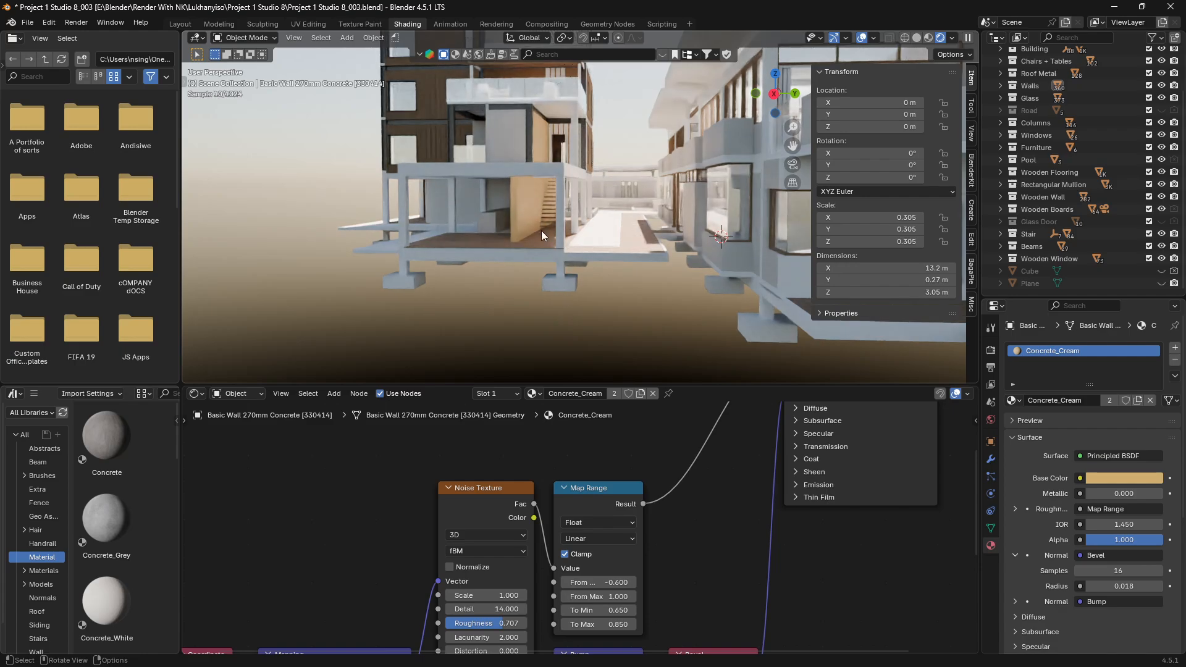
{"action": "key", "text": "alt+Tab"}
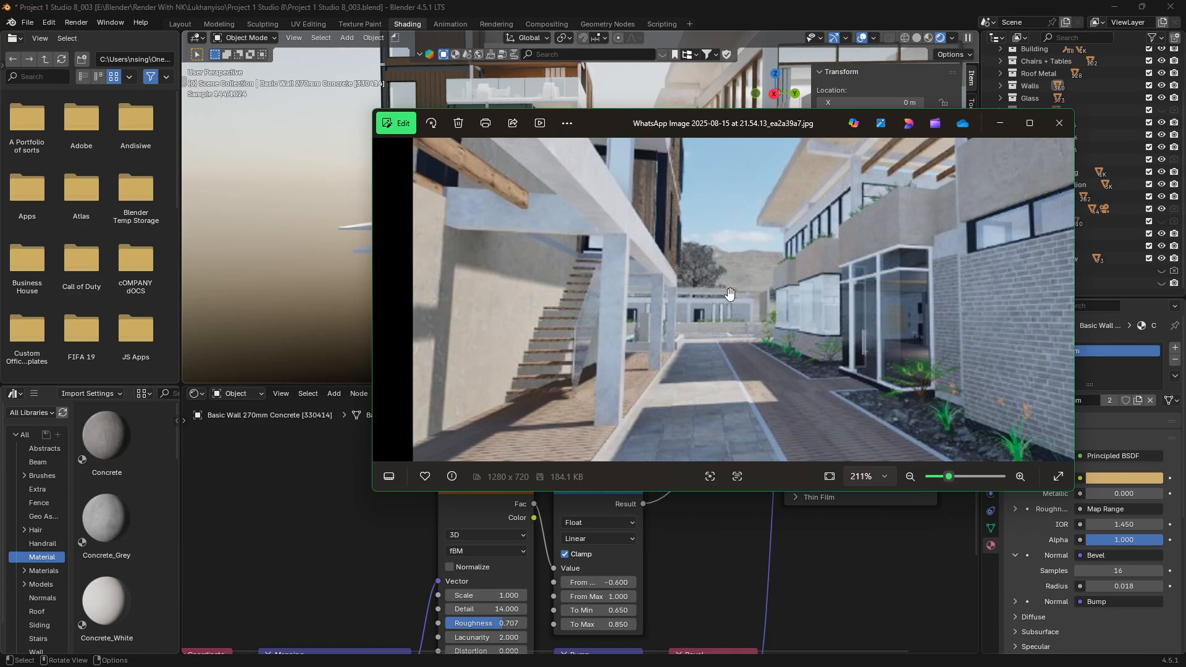
{"action": "key", "text": "alt+Tab"}
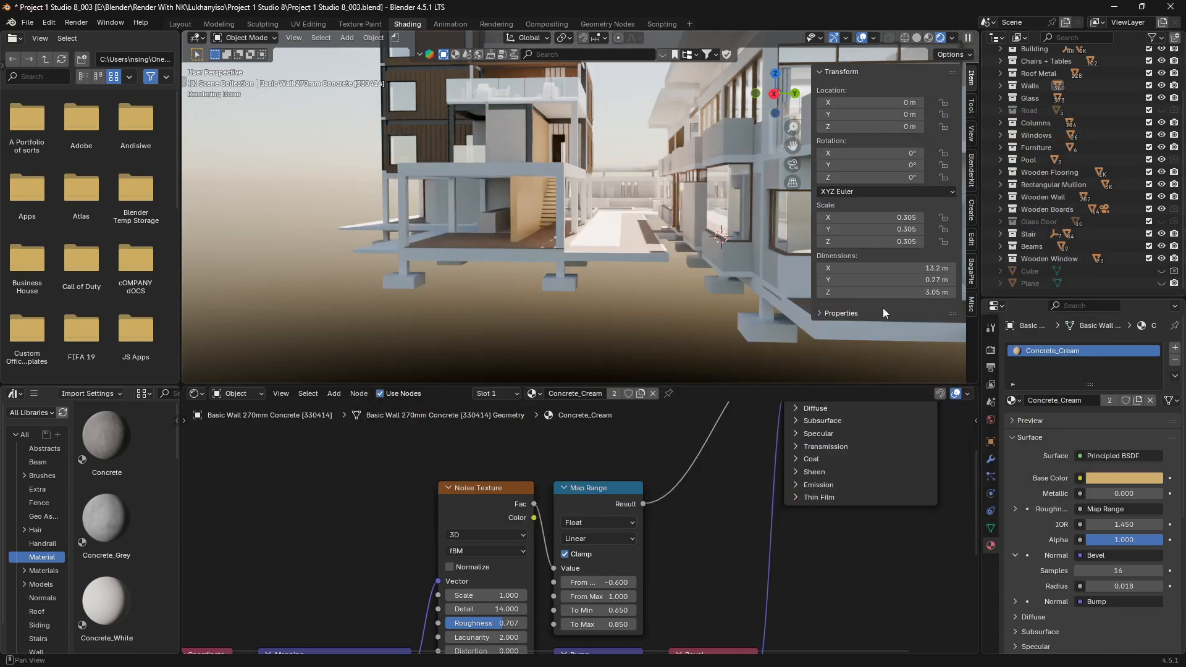
Reduce the saturation of the Concrete_Cream base colour to get a paler sand tone.
{"action": "left_click", "coordinate": [1106, 477]}
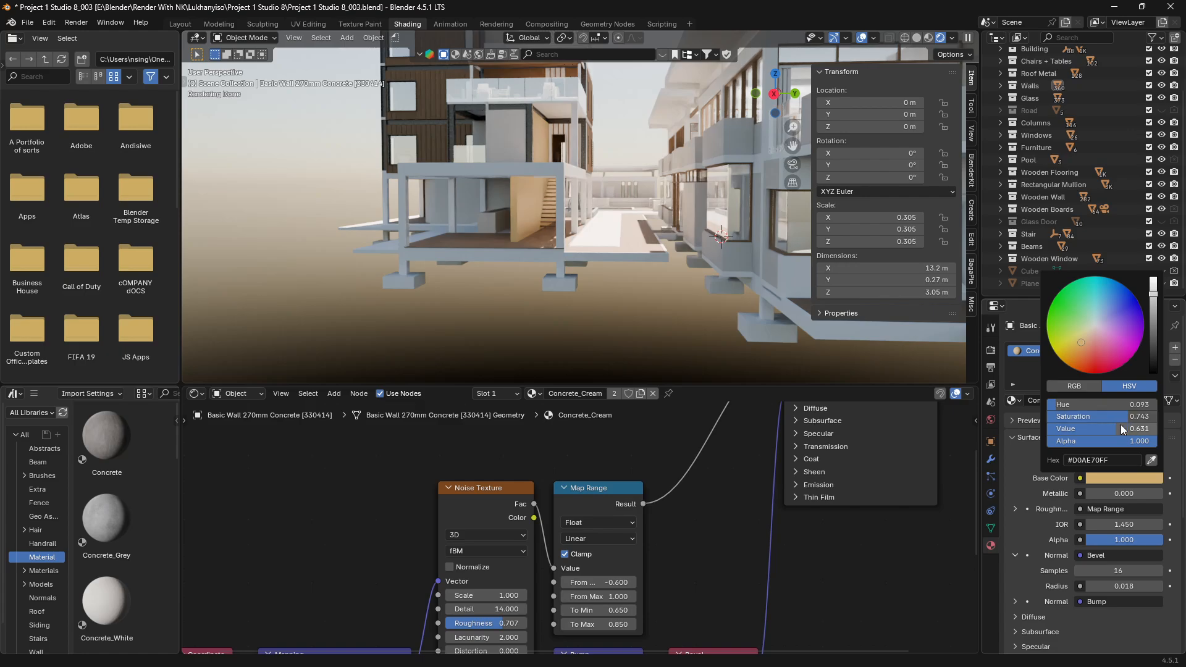
{"action": "left_click_drag", "start_coordinate": [1124, 416], "coordinate": [1104, 417]}
{"action": "scroll", "coordinate": [523, 284], "scroll_direction": "up", "scroll_amount": 2, "text": "shift"}
{"action": "scroll", "coordinate": [523, 284], "scroll_direction": "up", "scroll_amount": 2, "text": "shift"}
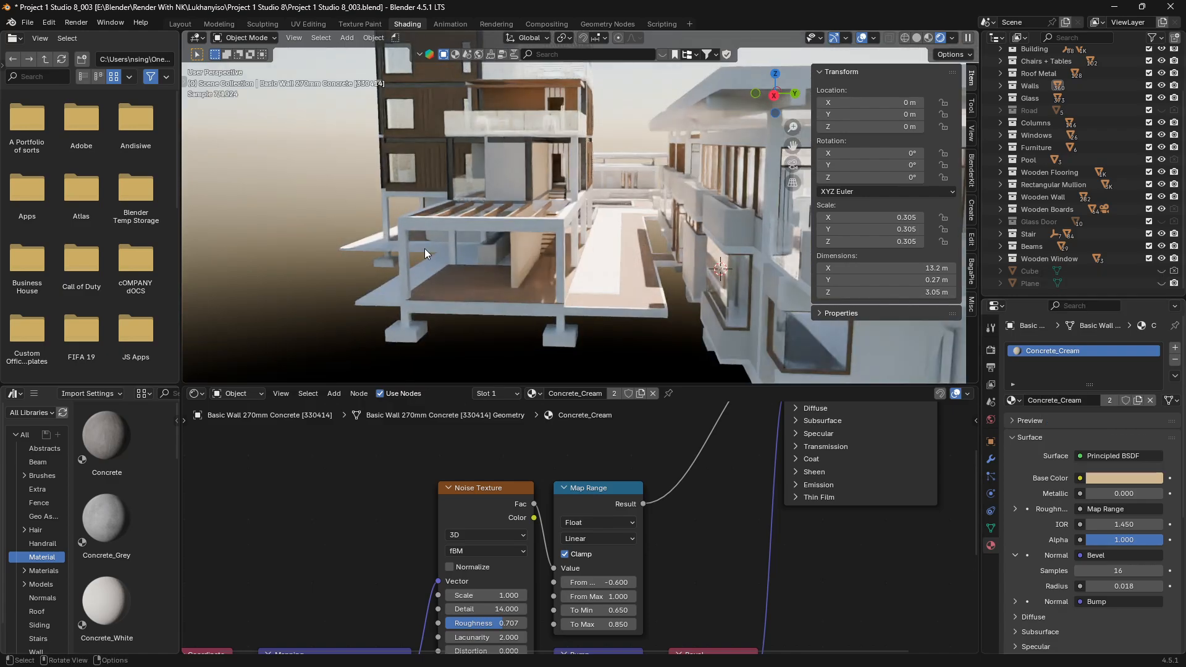
{"action": "middle_click_drag", "start_coordinate": [515, 243], "coordinate": [515, 243]}
Bring up the reference image again, fit it to the viewer, and go to the next Twinmotion screenshot.
{"action": "key", "text": "alt+Tab"}
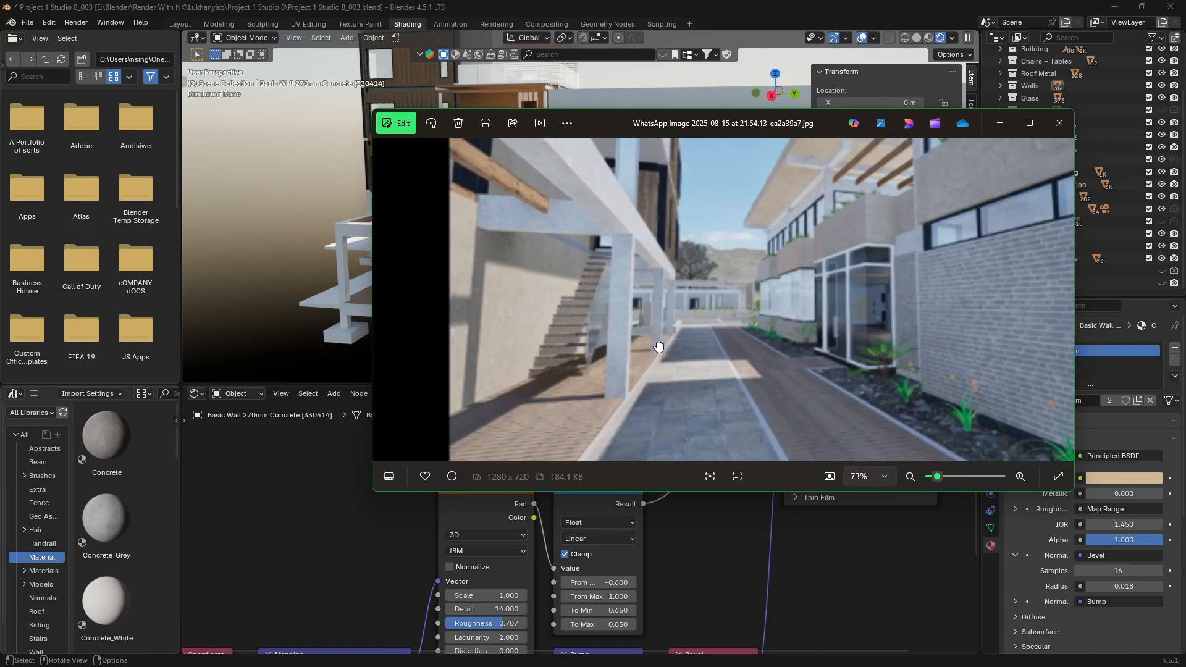
{"action": "double_click", "coordinate": [657, 345]}
{"action": "key", "text": "Right"}
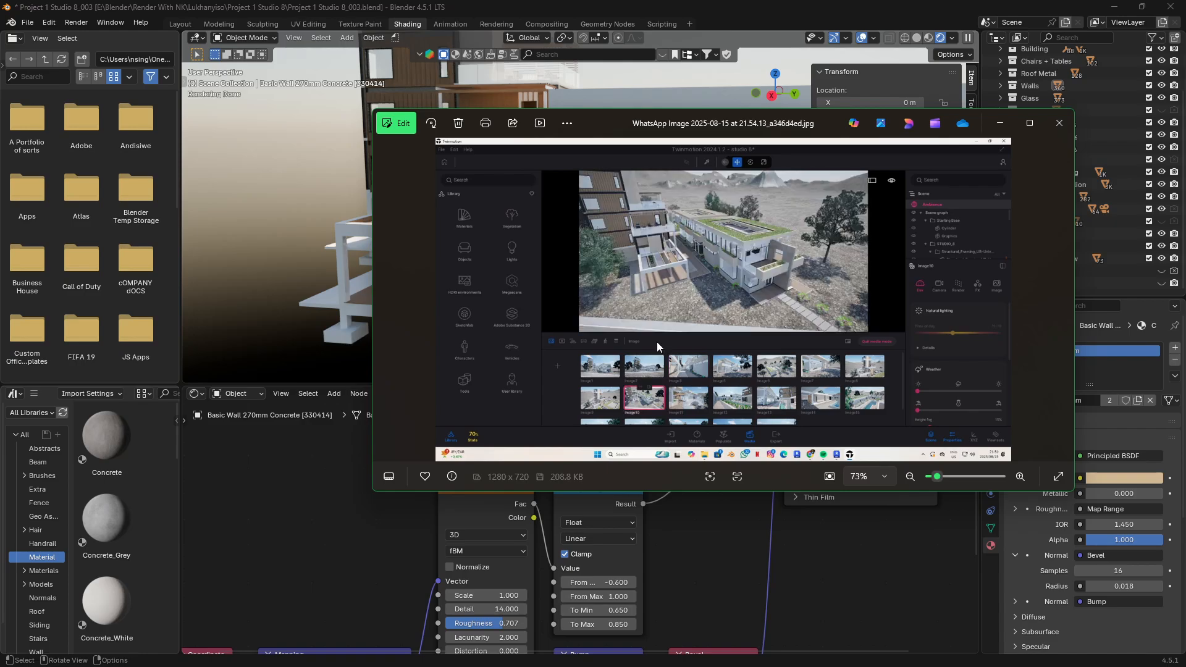
Look through the following Twinmotion reference screenshots up to the tall tower view, and return to the model.
{"action": "key", "text": "Right"}
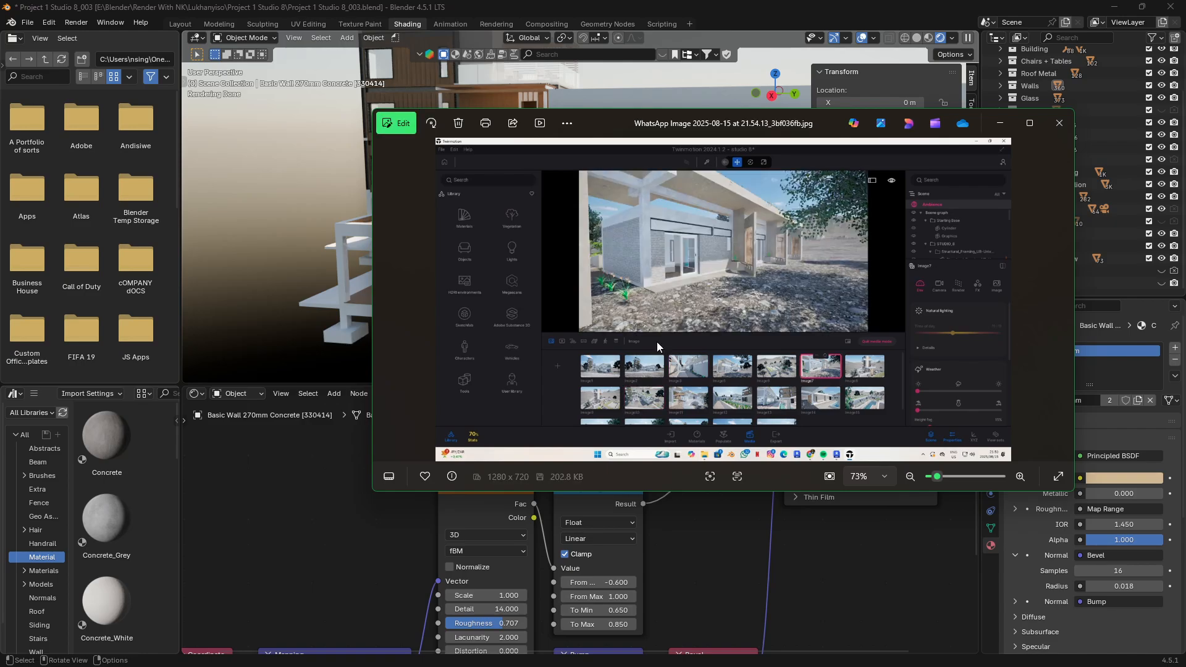
{"action": "key", "text": "Right"}
{"action": "key", "text": "Right"}
{"action": "key", "text": "Right"}
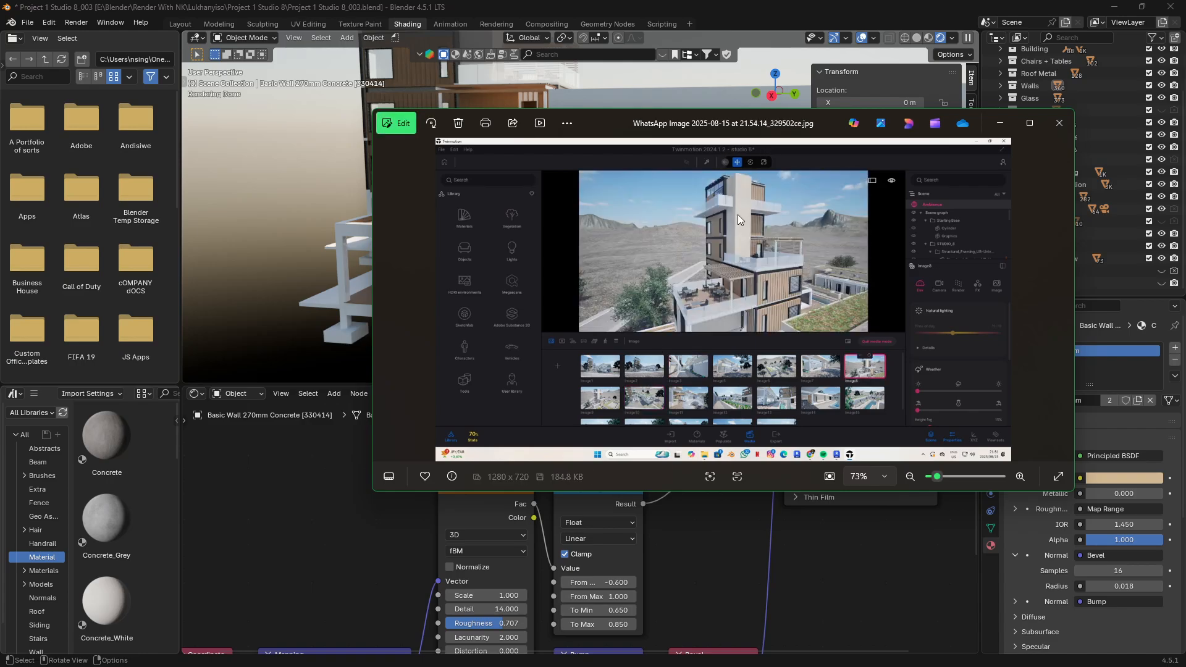
{"action": "left_click", "coordinate": [999, 122]}
Select the three tall 200 mm concrete walls that form the shaft of the tower.
{"action": "middle_click_drag", "start_coordinate": [629, 96], "coordinate": [628, 96], "text": "shift"}
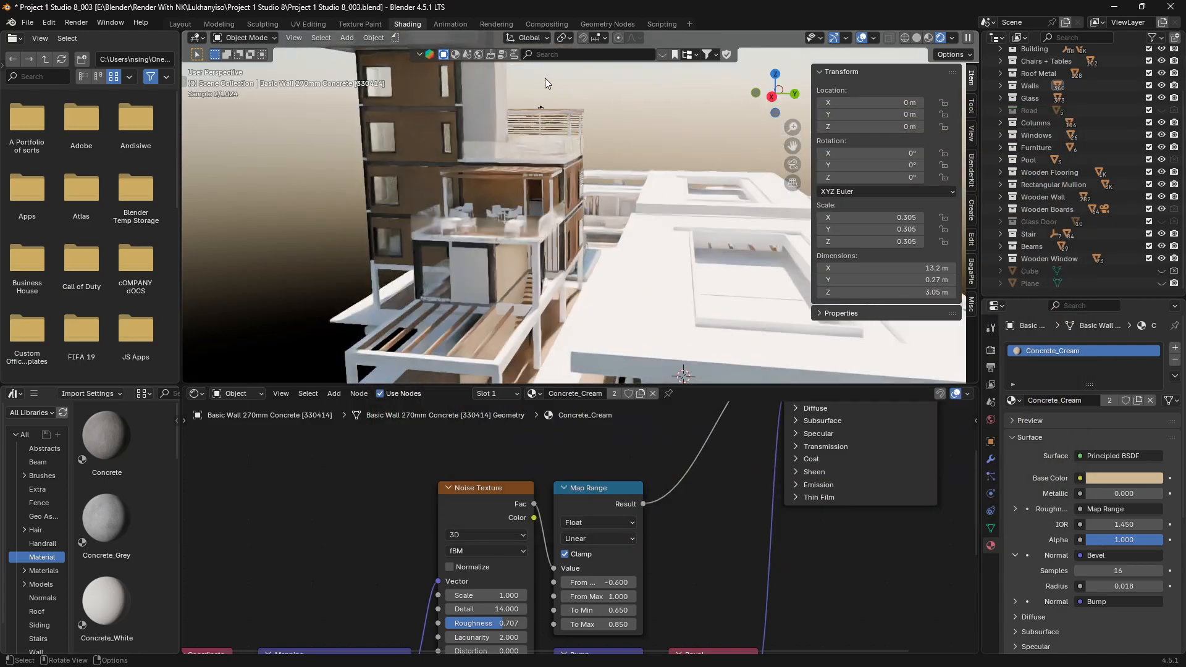
{"action": "left_click", "coordinate": [468, 89]}
{"action": "left_click", "coordinate": [505, 115]}
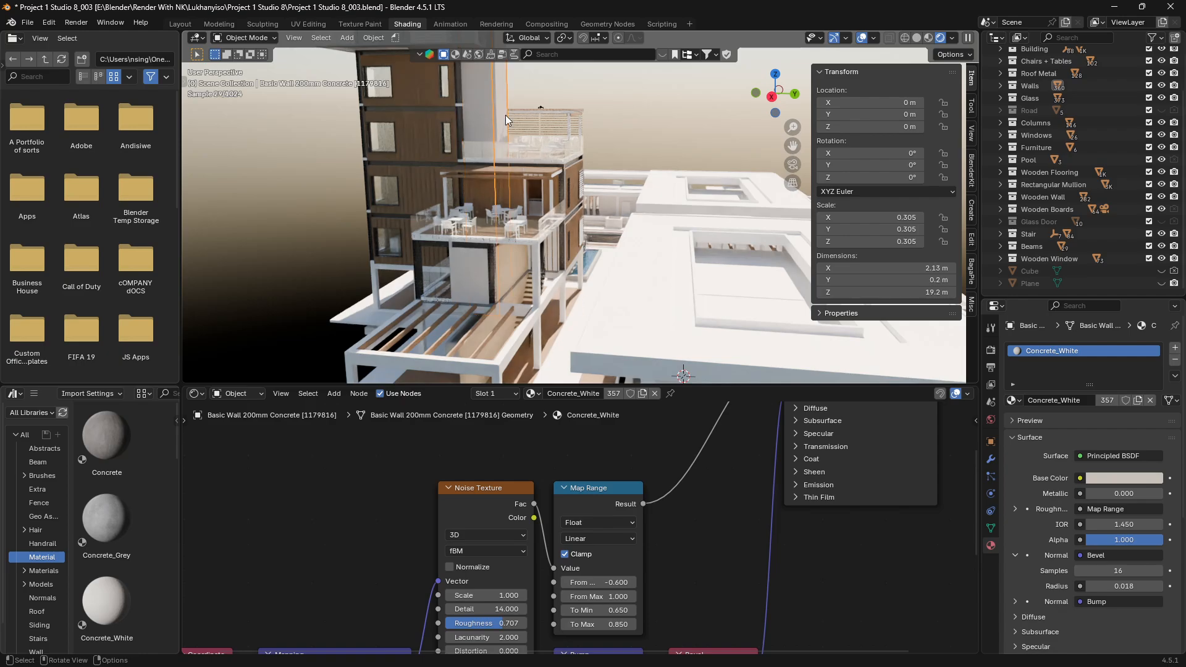
{"action": "middle_click_drag", "start_coordinate": [505, 115], "coordinate": [501, 119]}
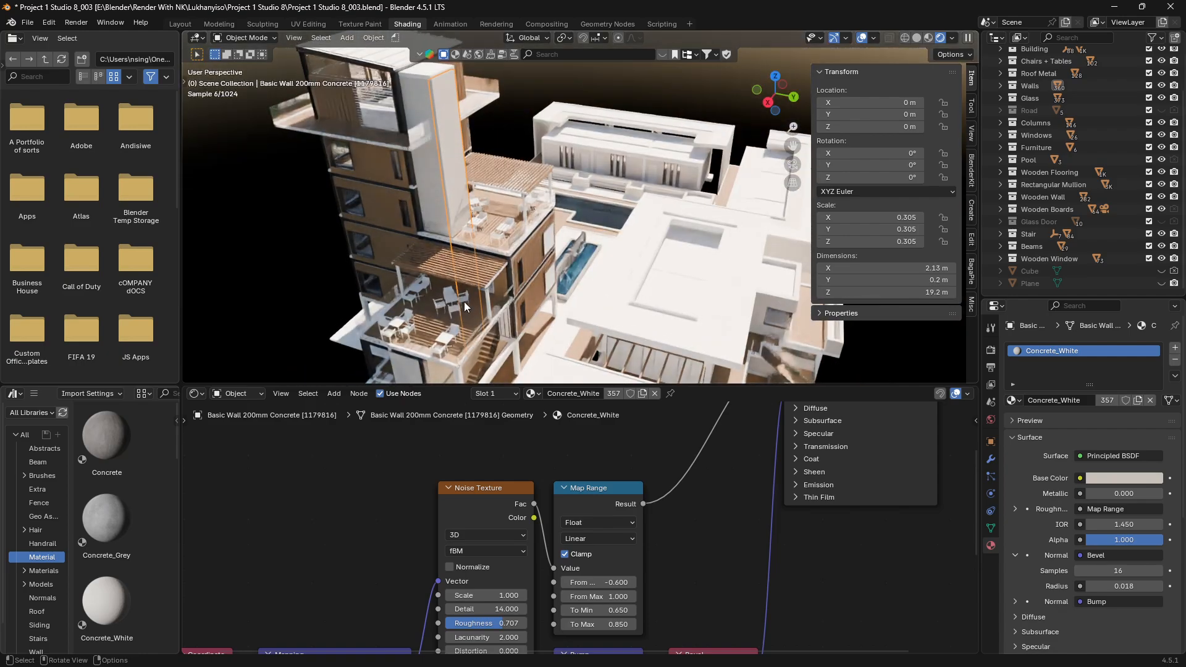
{"action": "left_click", "coordinate": [431, 187]}
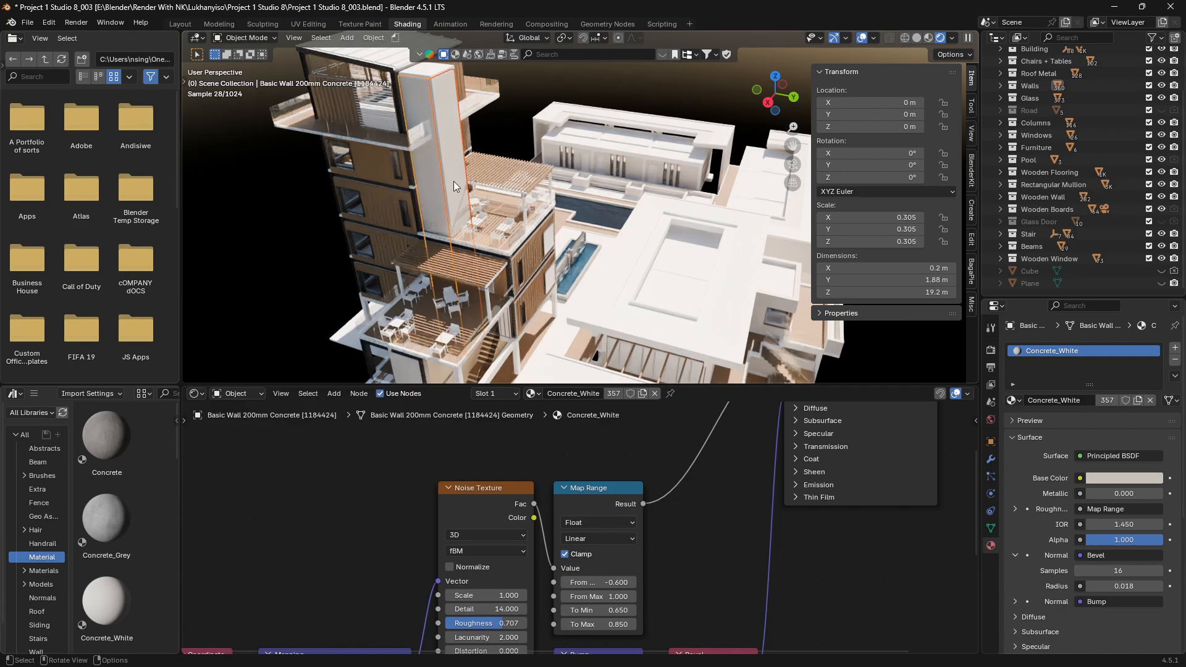
{"action": "middle_click_drag", "start_coordinate": [453, 185], "coordinate": [442, 91]}
{"action": "scroll", "coordinate": [428, 132], "scroll_direction": "down", "scroll_amount": 2}
{"action": "left_click", "coordinate": [466, 72], "text": "shift"}
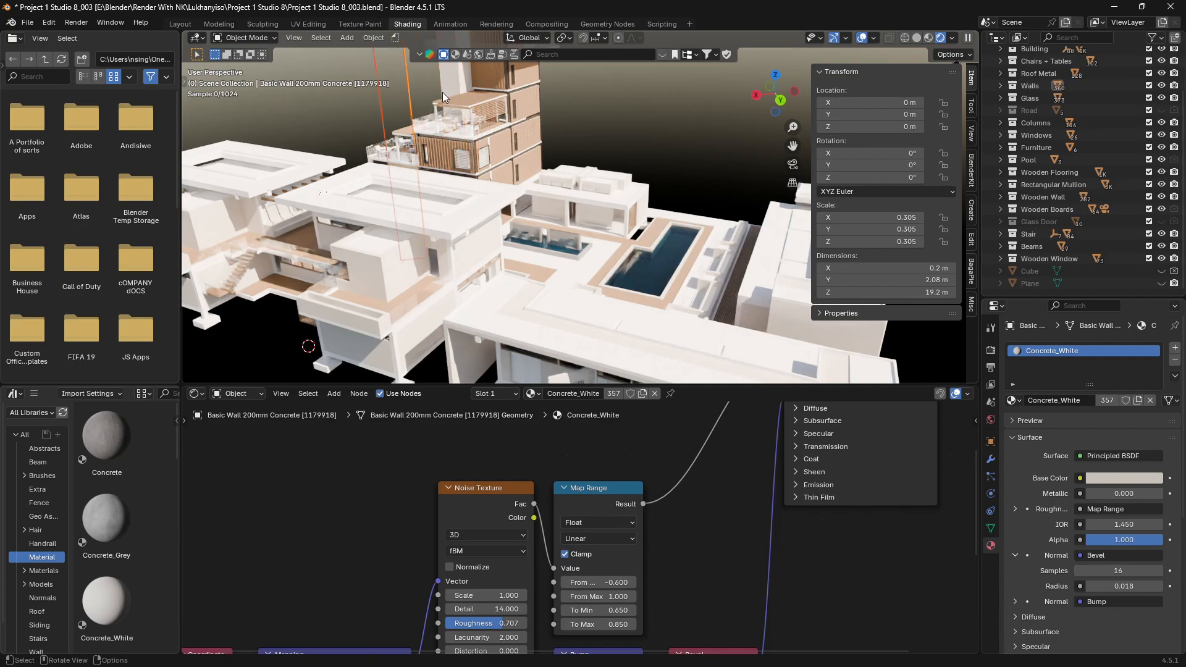
{"action": "scroll", "coordinate": [442, 91], "scroll_direction": "up", "scroll_amount": 3}
{"action": "scroll", "coordinate": [450, 120], "scroll_direction": "up", "scroll_amount": 4}
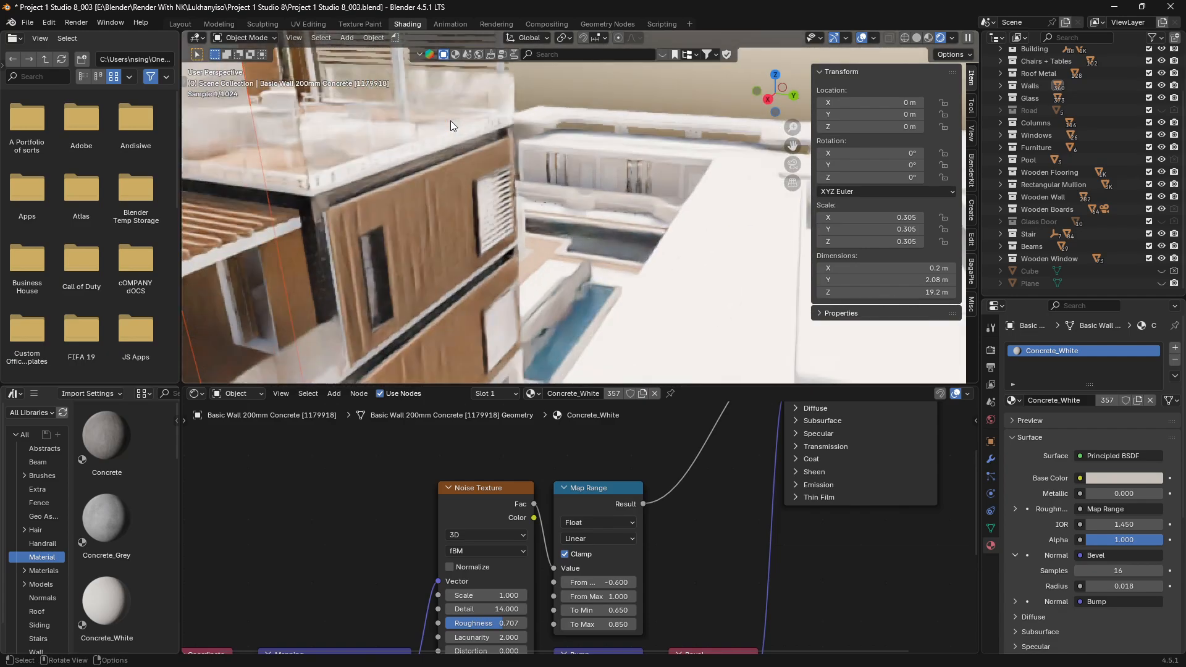
{"action": "scroll", "coordinate": [450, 121], "scroll_direction": "down", "scroll_amount": 4}
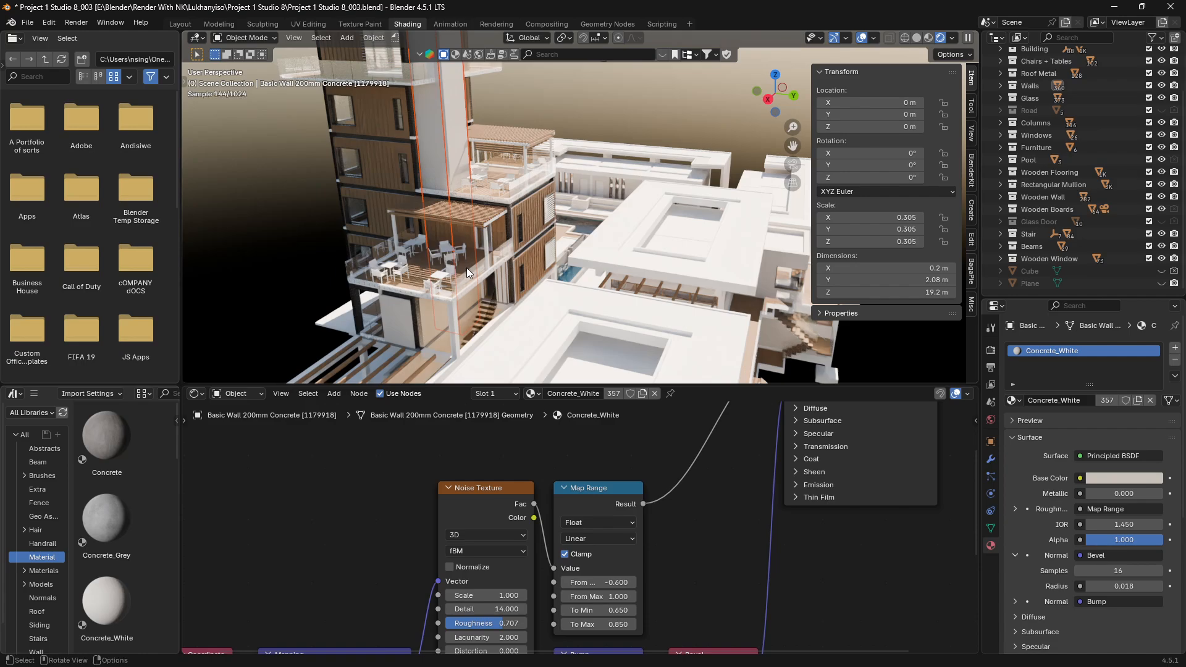
Link the Concrete_Cream material from the cream 280 mm cavity wall under the terrace to the selected tower shaft walls.
{"action": "left_click", "coordinate": [434, 313]}
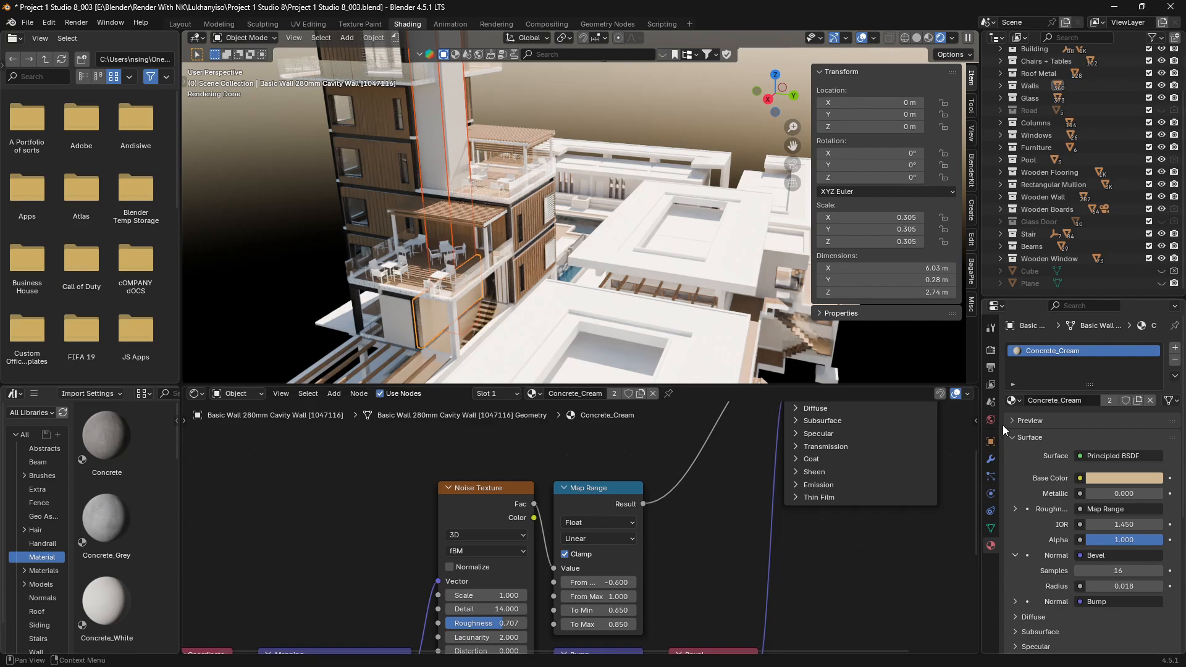
{"action": "left_click", "coordinate": [1019, 404]}
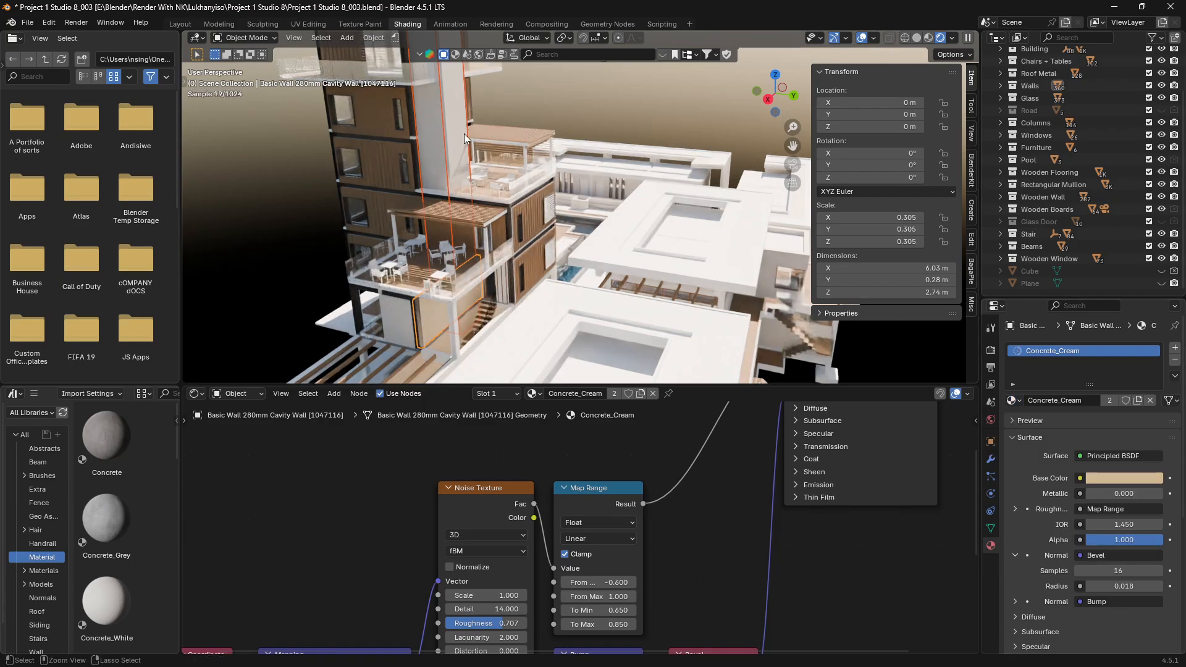
{"action": "key", "text": "ctrl+l"}
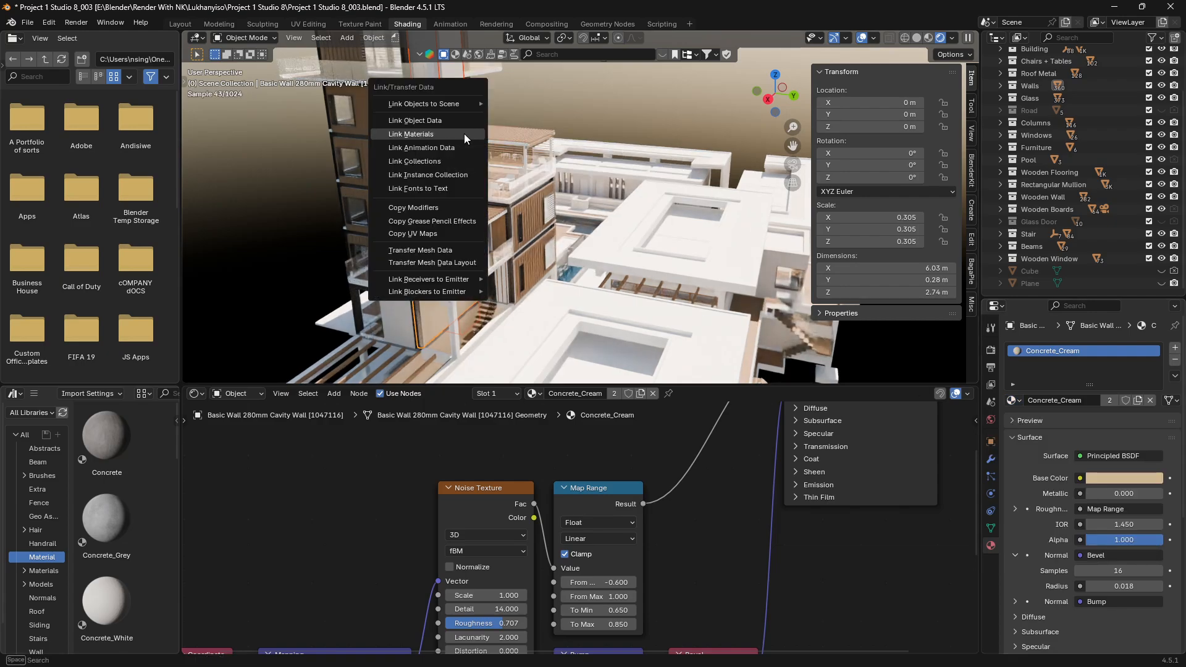
{"action": "left_click", "coordinate": [465, 133]}
Assign Concrete_Cream to the narrow 280 mm cavity wall below the tower's furnished terrace.
{"action": "left_click", "coordinate": [489, 292]}
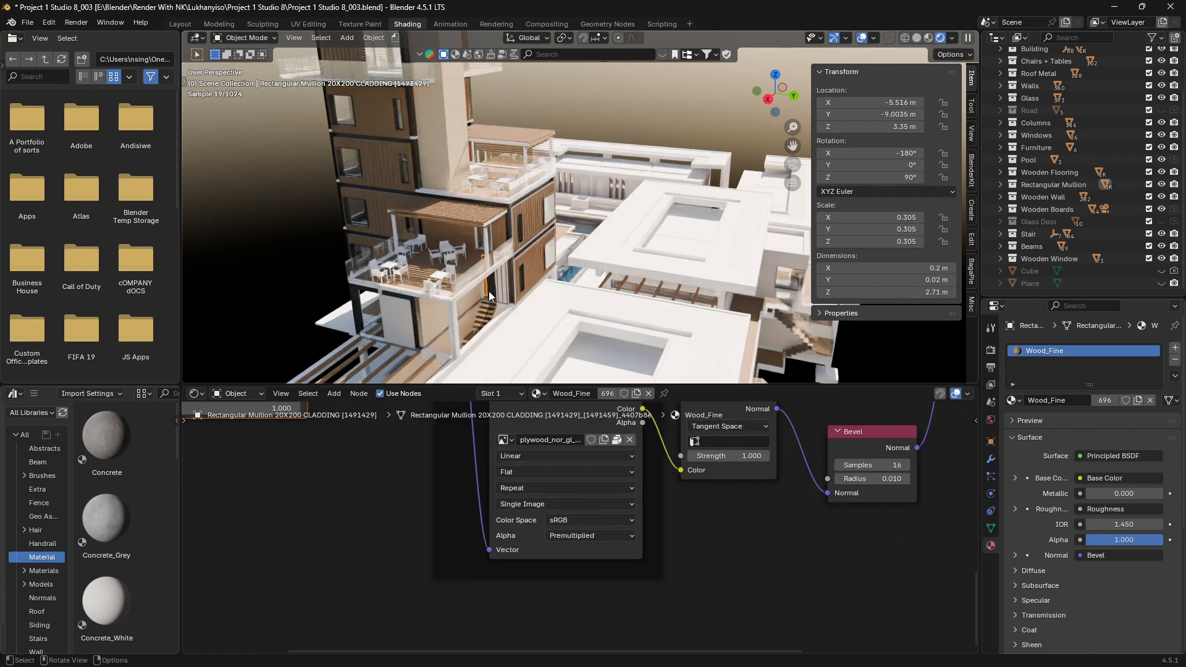
{"action": "scroll", "coordinate": [488, 295], "scroll_direction": "up", "scroll_amount": 3}
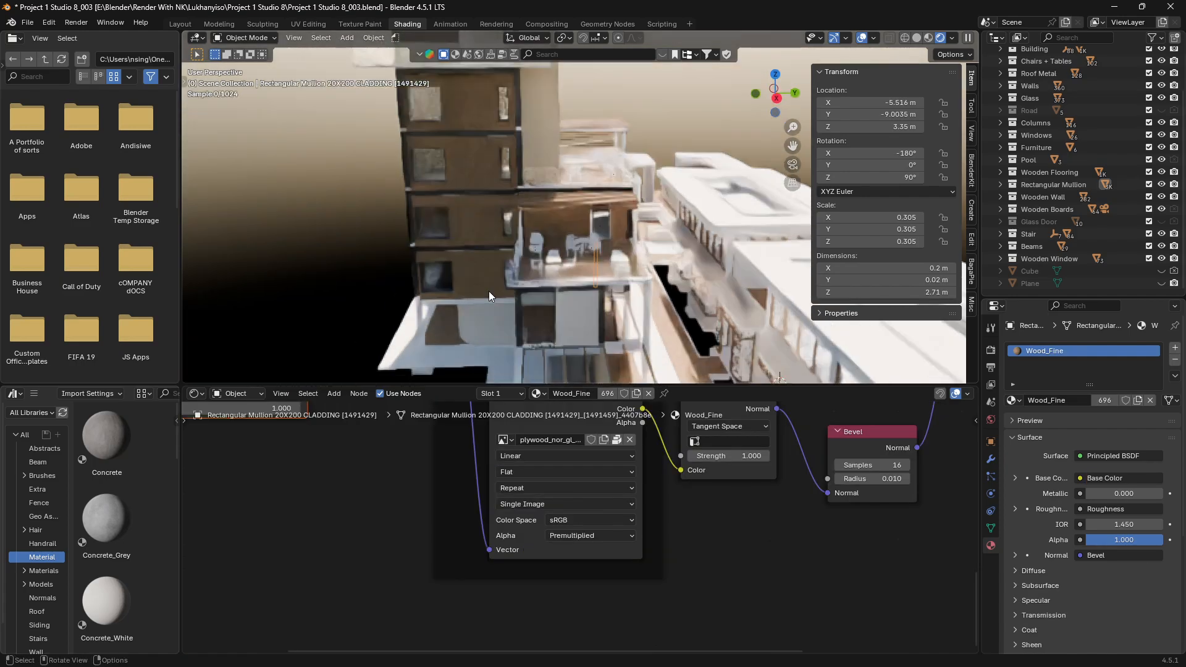
{"action": "scroll", "coordinate": [488, 291], "scroll_direction": "down", "scroll_amount": 3}
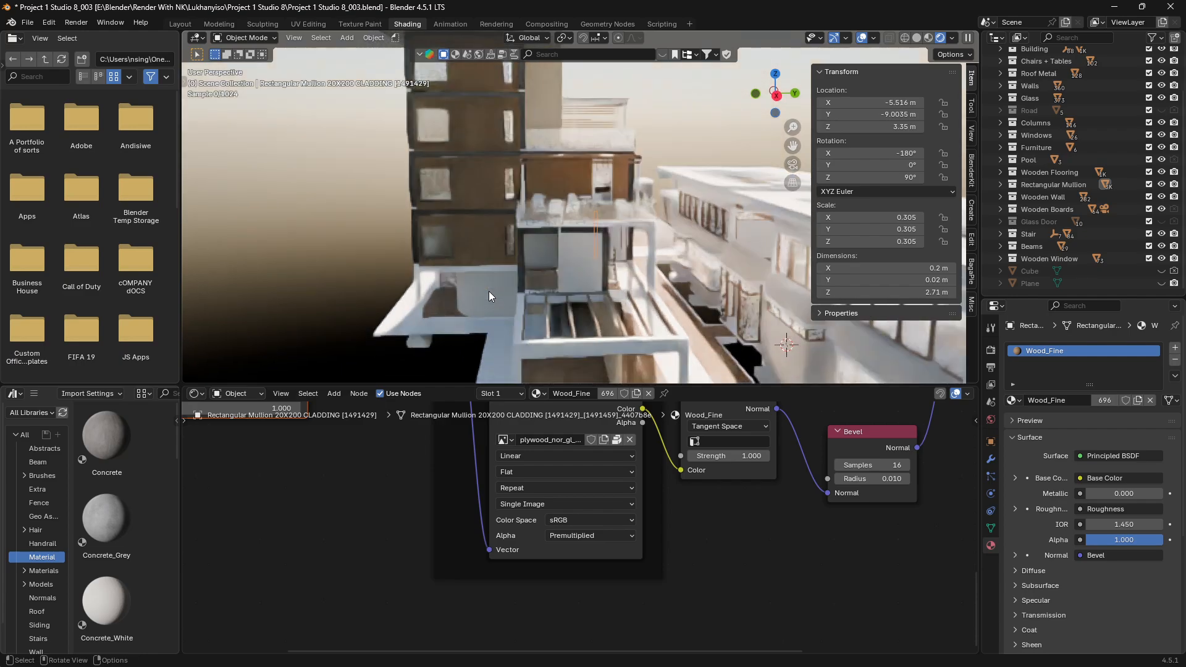
{"action": "left_click", "coordinate": [567, 259]}
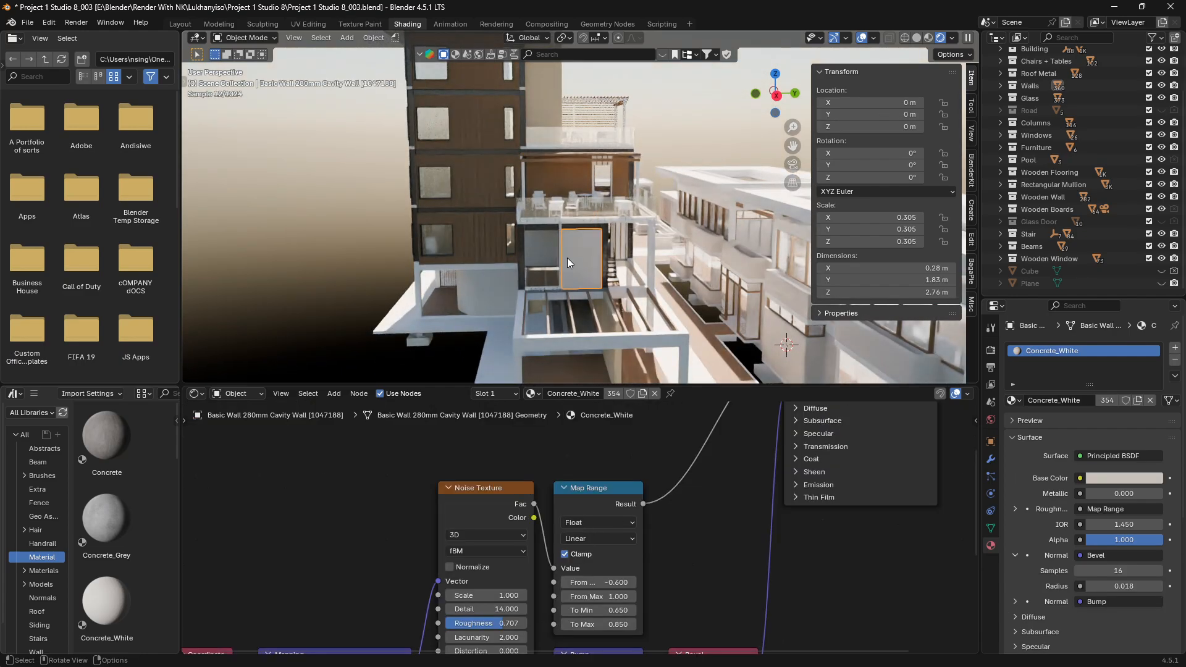
{"action": "left_click", "coordinate": [1012, 400]}
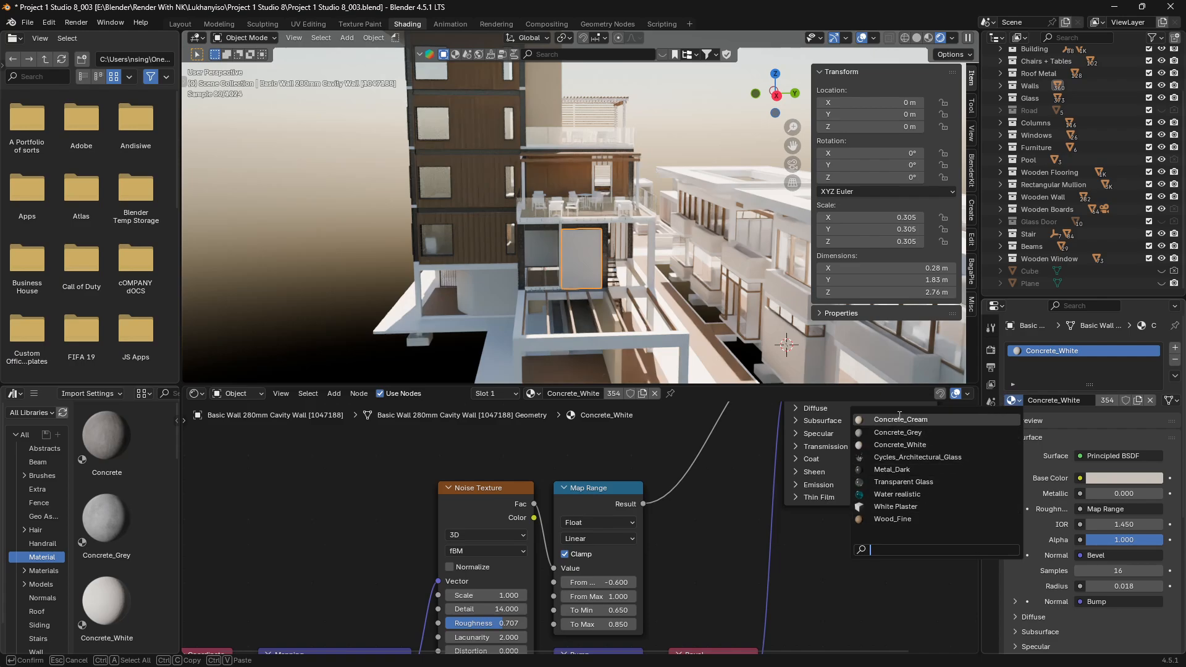
{"action": "key", "text": "Return"}
Review the Twinmotion reference screenshots for wall colours, from the tower views to the image of the white two-storey building.
{"action": "key", "text": "alt+Tab"}
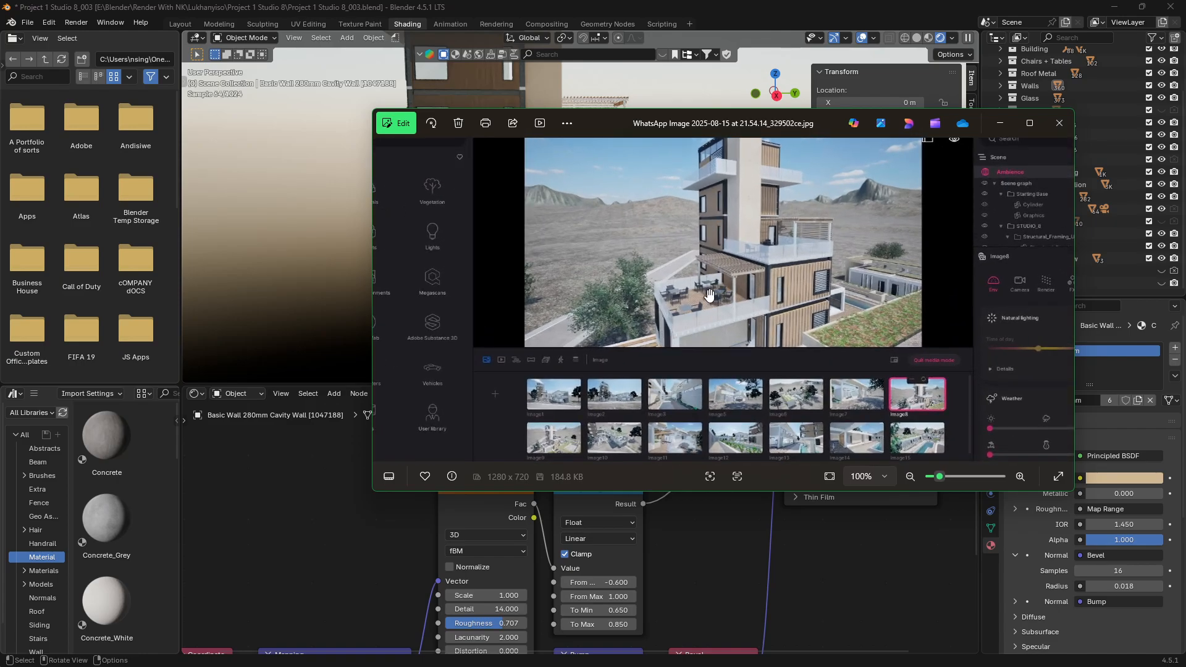
{"action": "key", "text": "Left"}
{"action": "key", "text": "Left"}
{"action": "key", "text": "Left"}
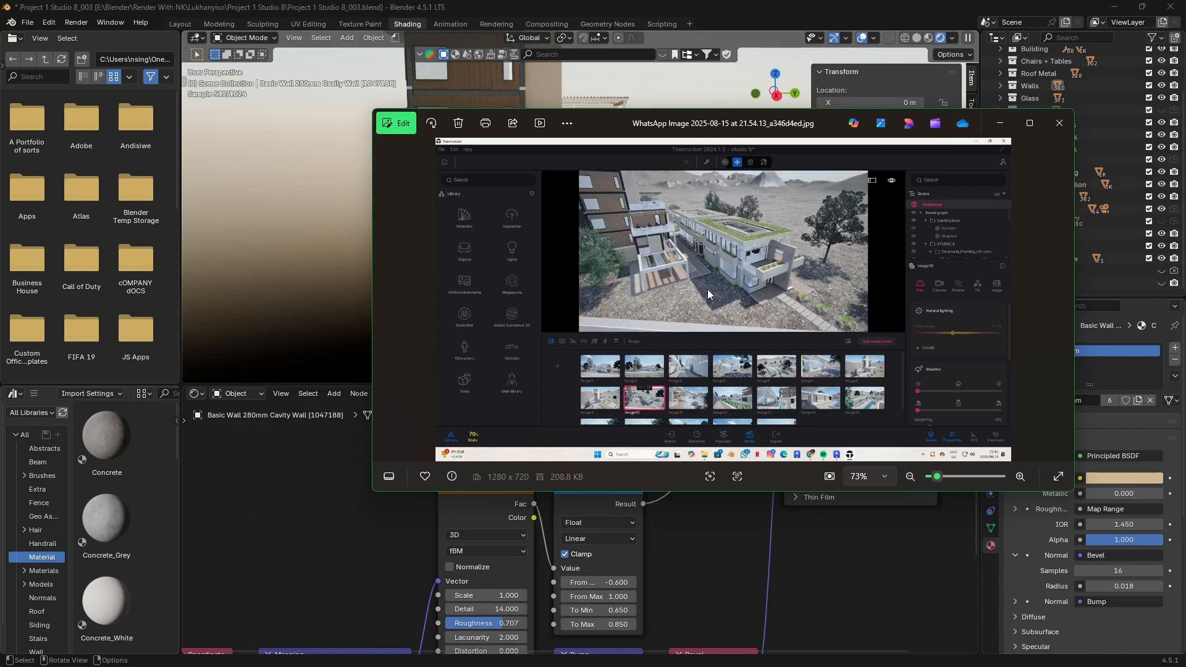
{"action": "key", "text": "Left"}
{"action": "key", "text": "Right"}
{"action": "key", "text": "Right"}
{"action": "key", "text": "Right"}
{"action": "key", "text": "Right"}
{"action": "key", "text": "Right"}
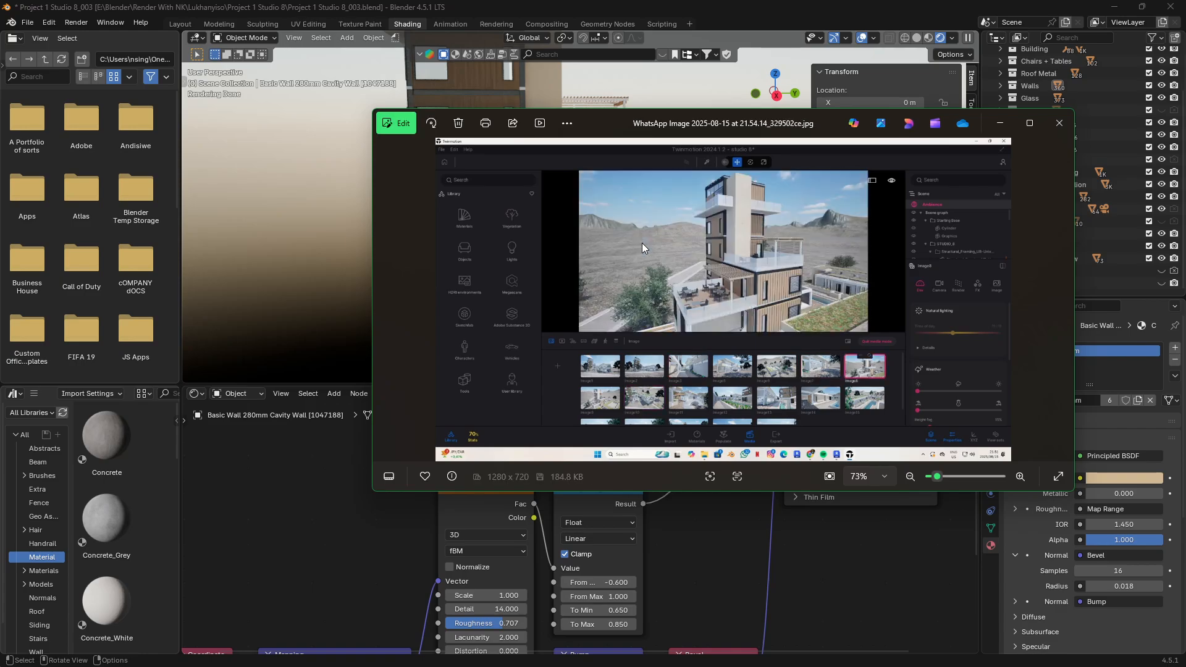
{"action": "key", "text": "Right"}
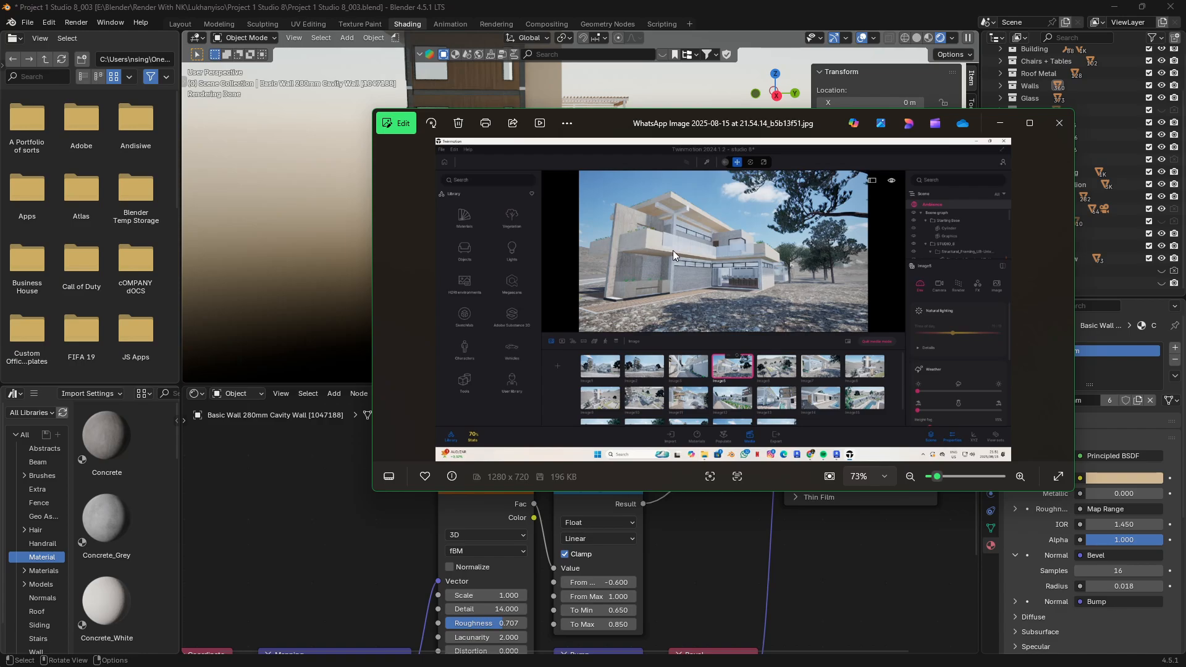
{"action": "key", "text": "alt+F4"}
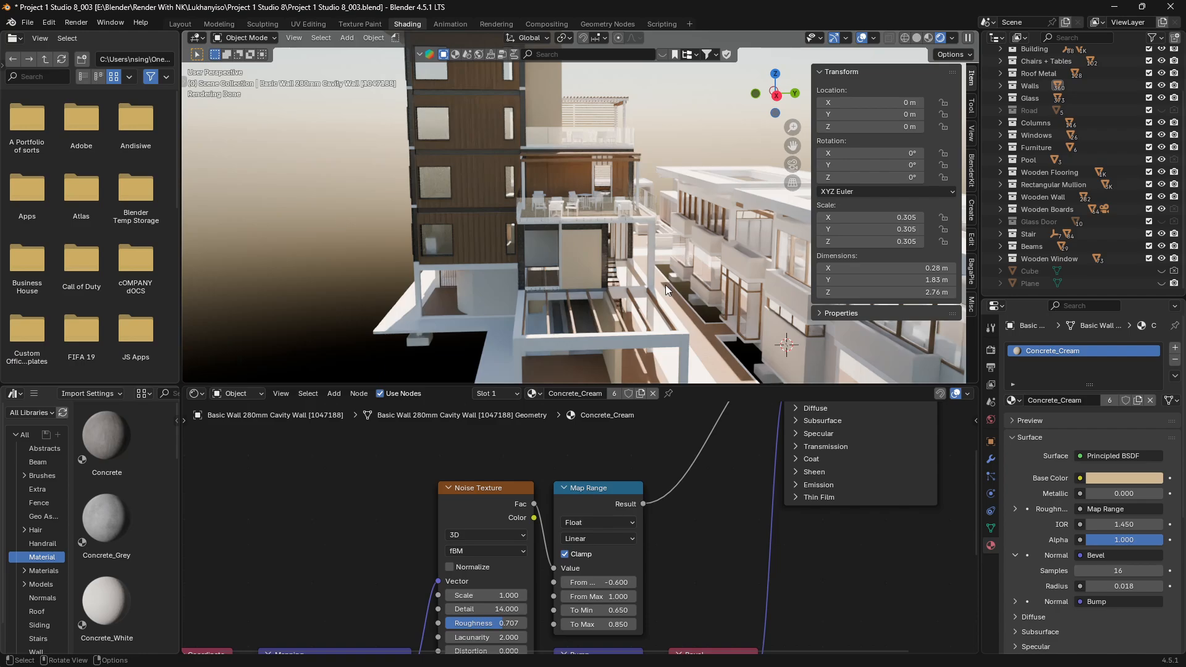
View the end of the lower building from outside and compare its balcony and walls with the reference screenshot.
{"action": "middle_click_drag", "start_coordinate": [665, 284], "coordinate": [575, 185], "text": "shift"}
{"action": "scroll", "coordinate": [665, 284], "scroll_direction": "down", "scroll_amount": 3}
{"action": "middle_click_drag", "start_coordinate": [665, 284], "coordinate": [713, 276]}
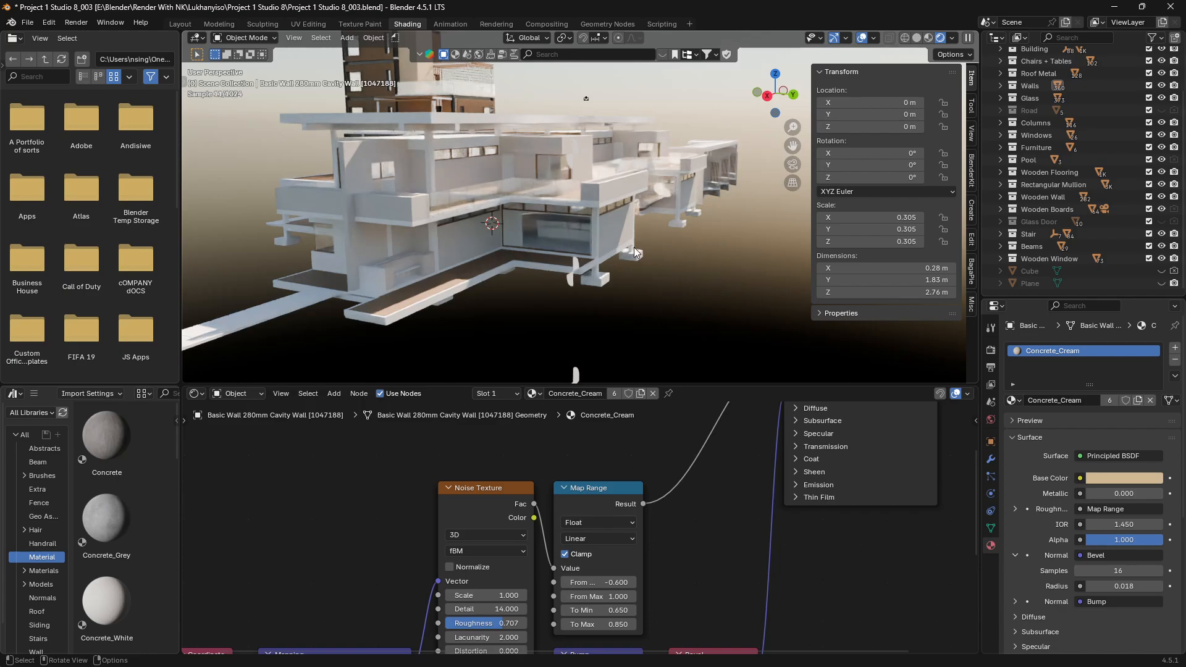
{"action": "key", "text": "alt+Tab"}
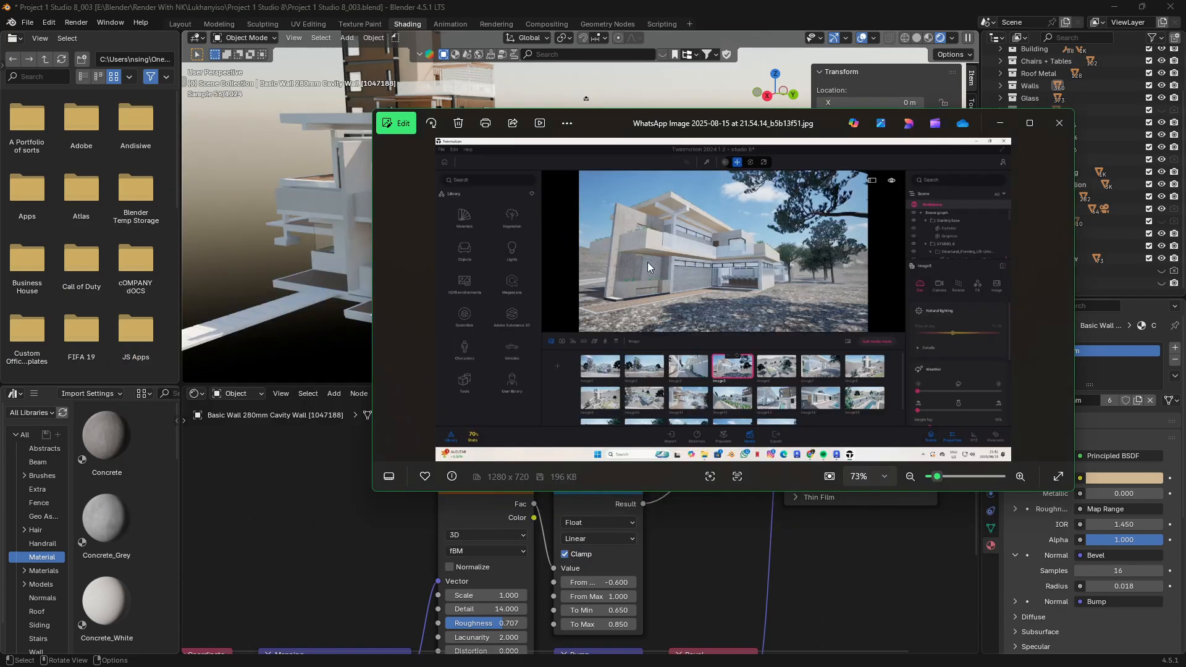
{"action": "left_click", "coordinate": [276, 280]}
Try to extend the selection from the projecting balcony's outer parapet wall to its linked objects with Select Linked.
{"action": "left_click", "coordinate": [603, 199]}
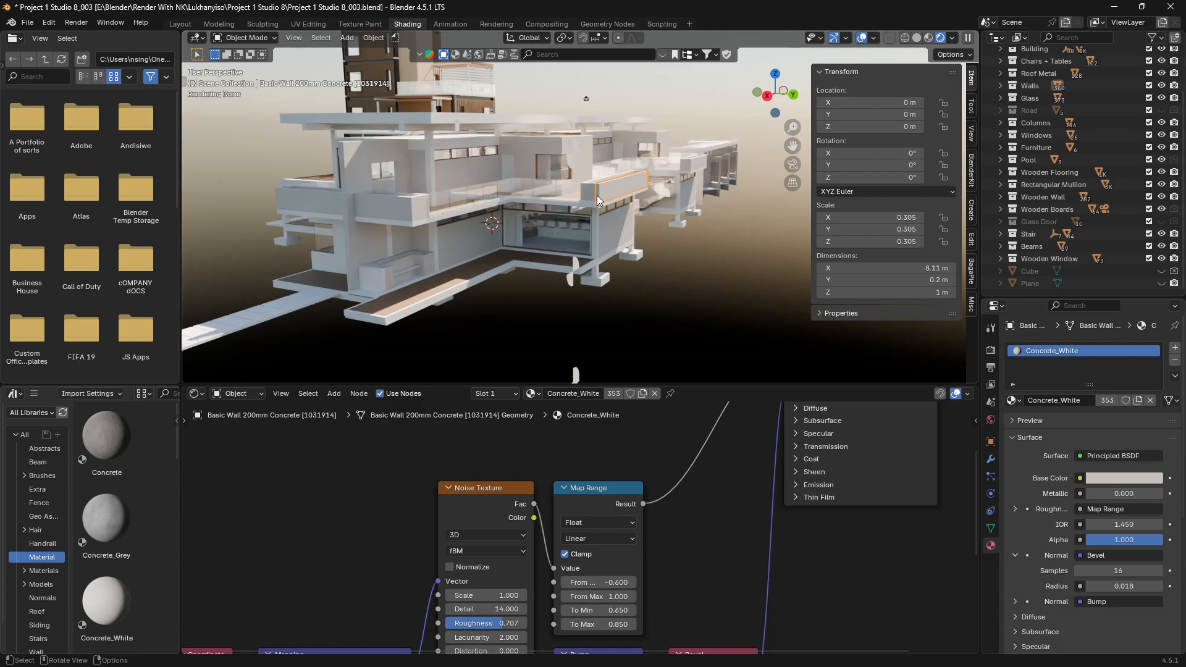
{"action": "left_click", "coordinate": [320, 38]}
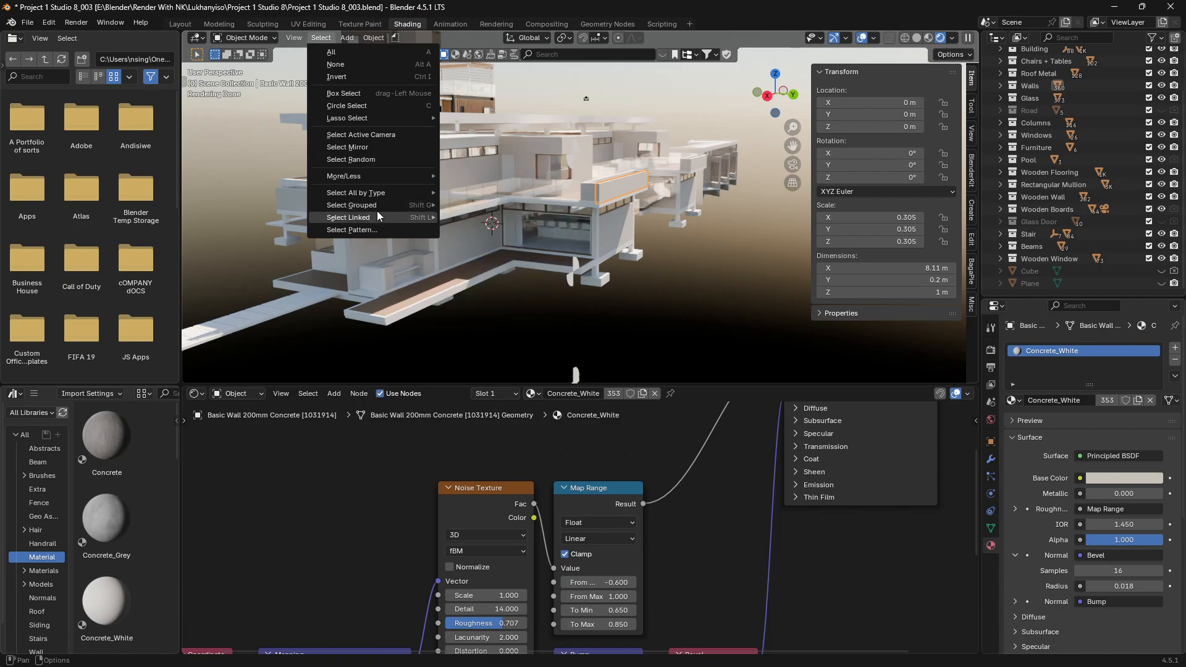
{"action": "mouse_move", "coordinate": [377, 216]}
{"action": "left_click", "coordinate": [499, 222]}
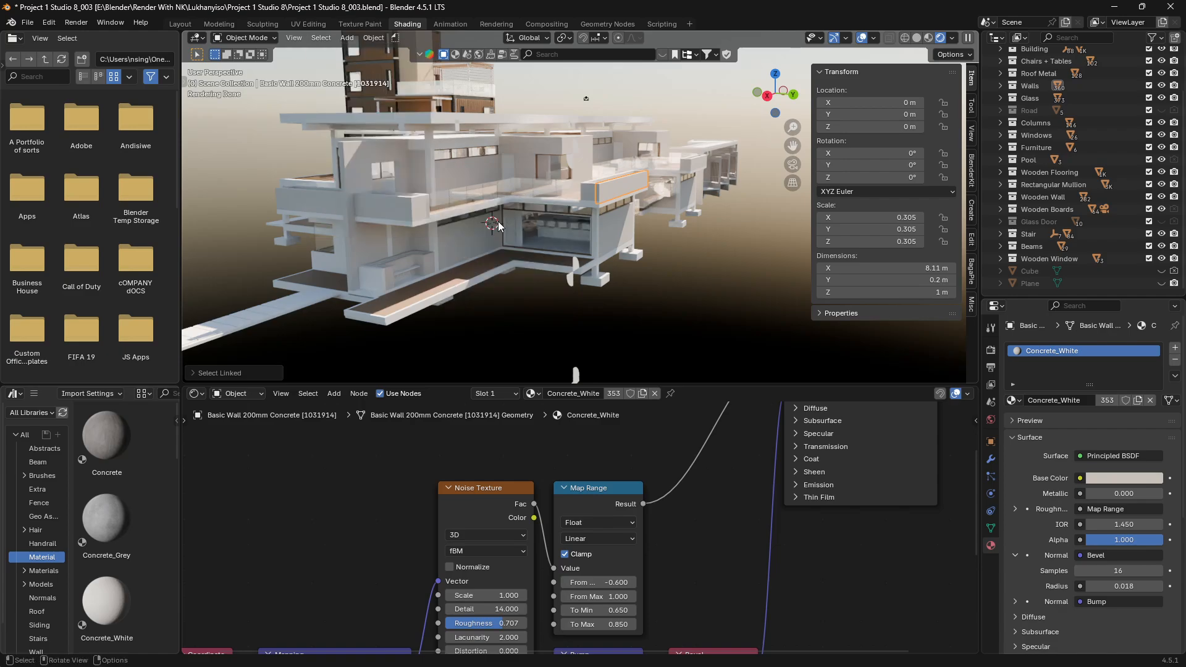
{"action": "middle_click_drag", "start_coordinate": [576, 216], "coordinate": [602, 289]}
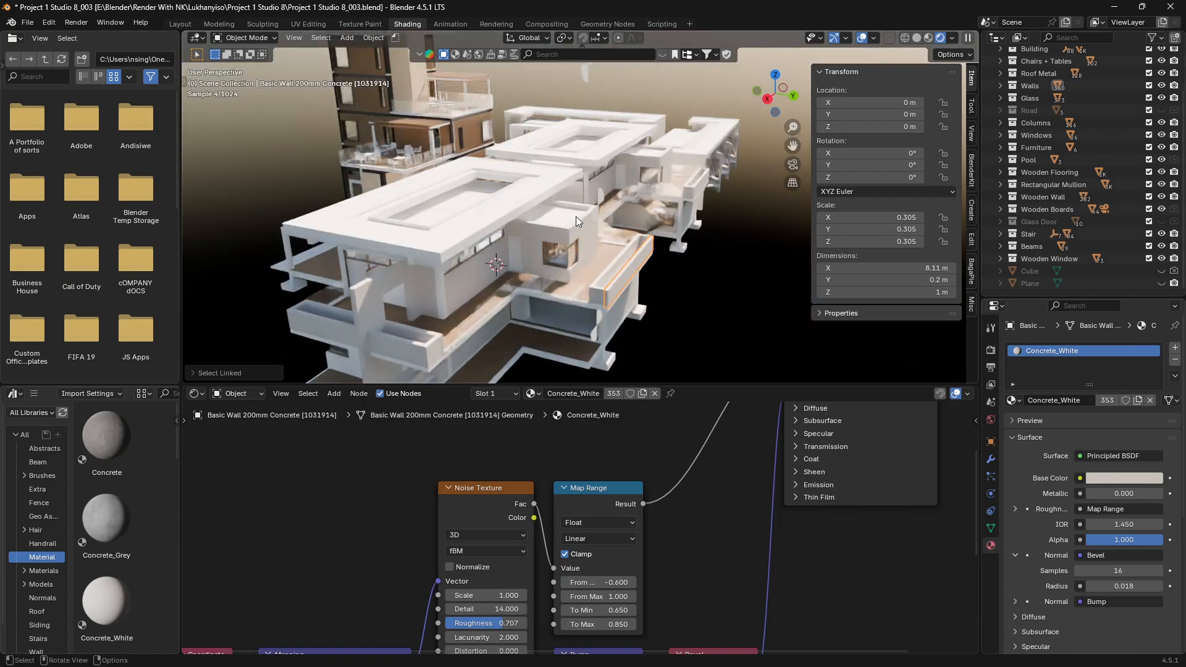
Select the 200 mm concrete parapet walls around the projecting balcony at the end of the lower building.
{"action": "left_click", "coordinate": [600, 290]}
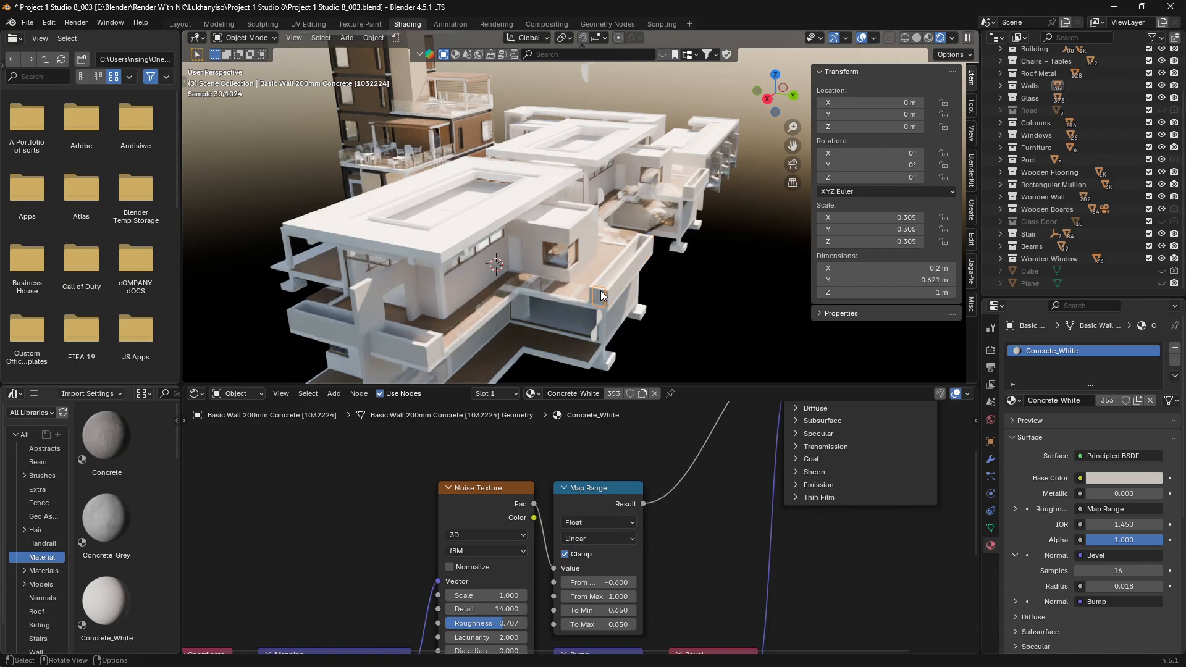
{"action": "left_click", "coordinate": [616, 288], "text": "shift"}
{"action": "left_click", "coordinate": [636, 239], "text": "shift"}
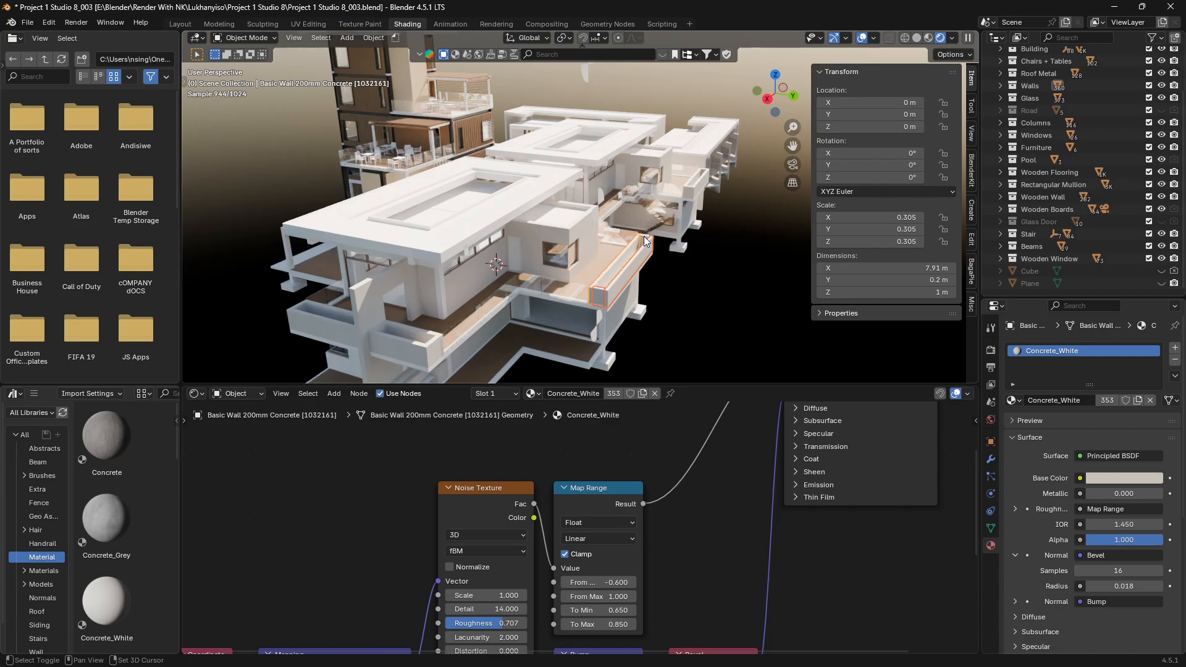
{"action": "left_click", "coordinate": [643, 238], "text": "shift"}
{"action": "middle_click_drag", "start_coordinate": [642, 263], "coordinate": [644, 246], "text": "shift"}
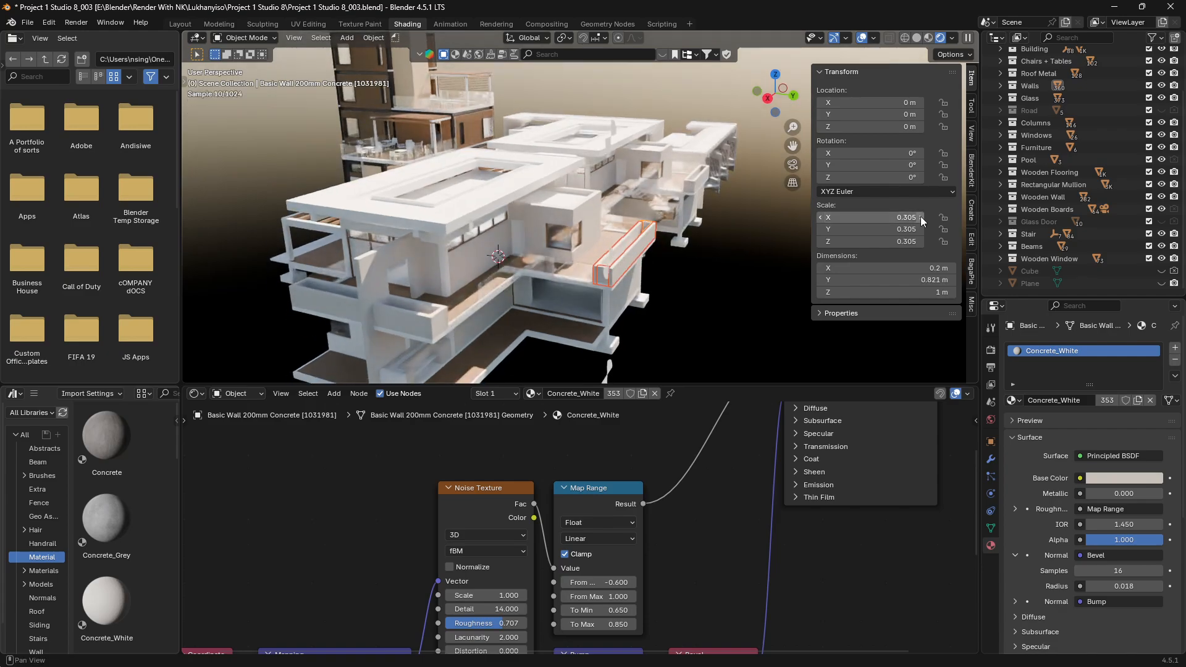
Expand the Walls collection and select its first 110 mm single wall to locate it in the model.
{"action": "scroll", "coordinate": [1038, 172], "scroll_direction": "up", "scroll_amount": 3}
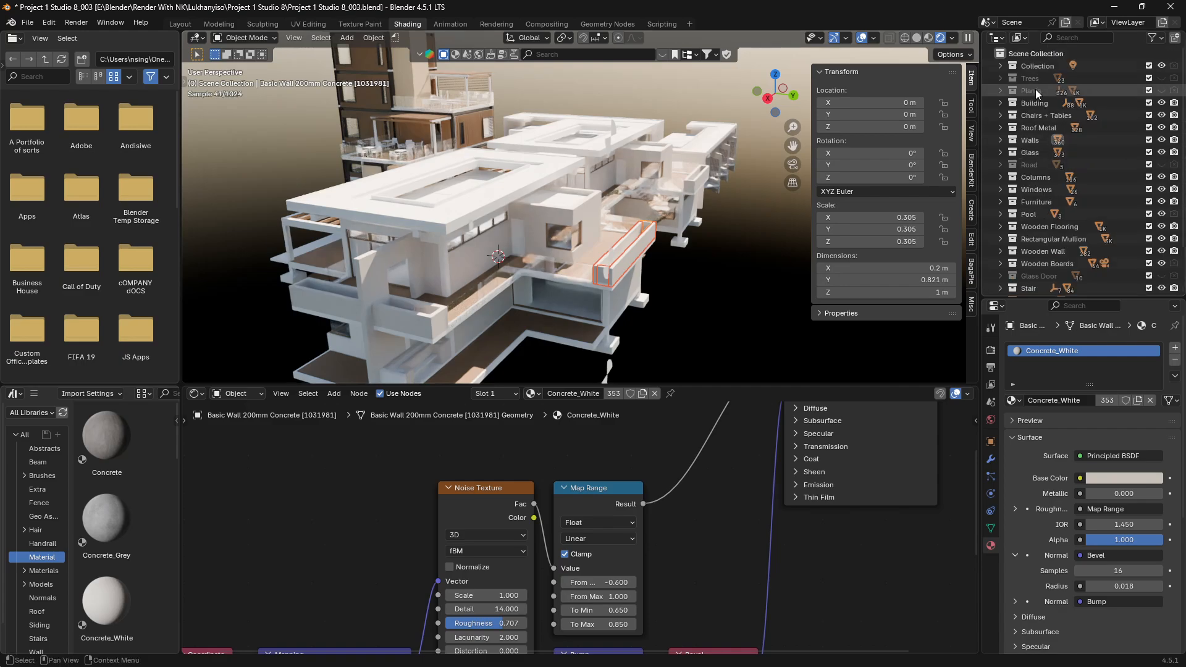
{"action": "scroll", "coordinate": [1059, 185], "scroll_direction": "down", "scroll_amount": 2}
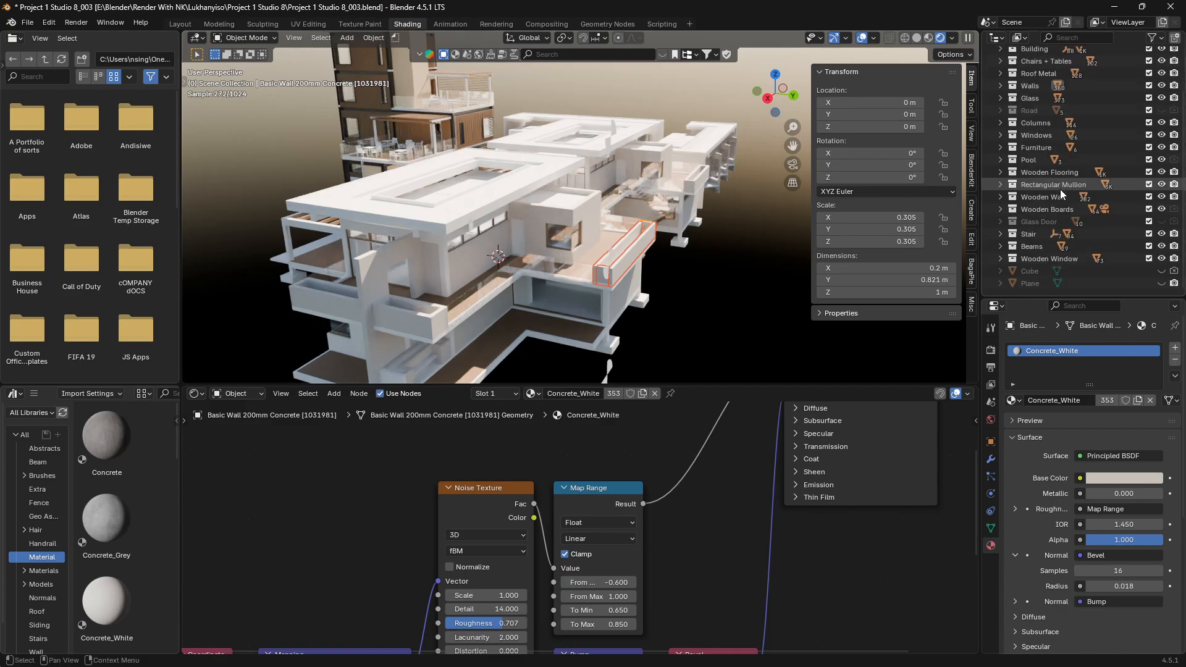
{"action": "left_click", "coordinate": [999, 85]}
{"action": "left_click", "coordinate": [1039, 99]}
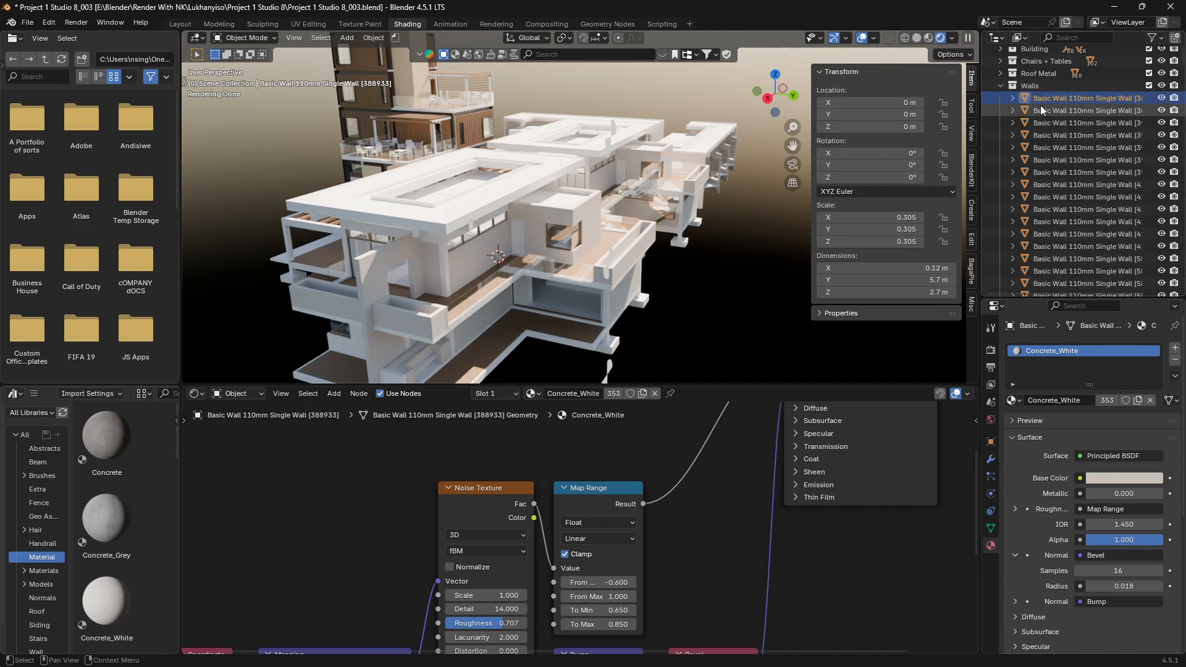
{"action": "mouse_move", "coordinate": [650, 272]}
{"action": "middle_mouse_down"}
{"action": "mouse_move", "coordinate": [724, 272]}
{"action": "mouse_move", "coordinate": [650, 272]}
{"action": "middle_mouse_up"}
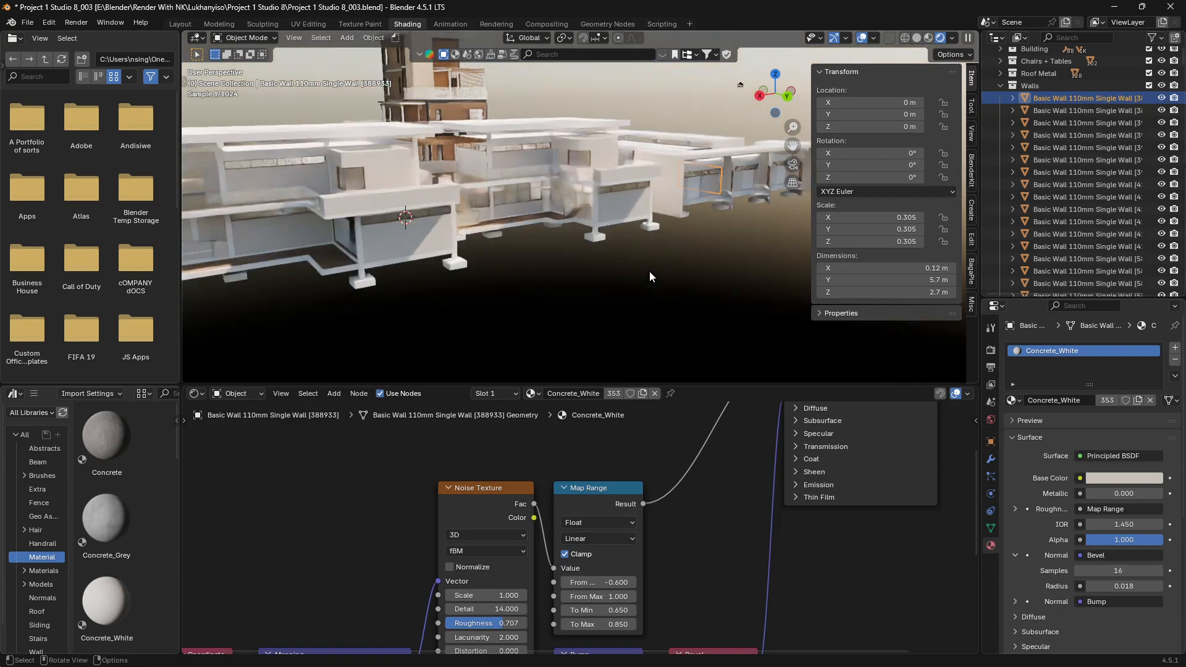
{"action": "left_click", "coordinate": [1085, 196], "text": "shift"}
{"action": "scroll", "coordinate": [1088, 294], "scroll_direction": "down", "scroll_amount": 6}
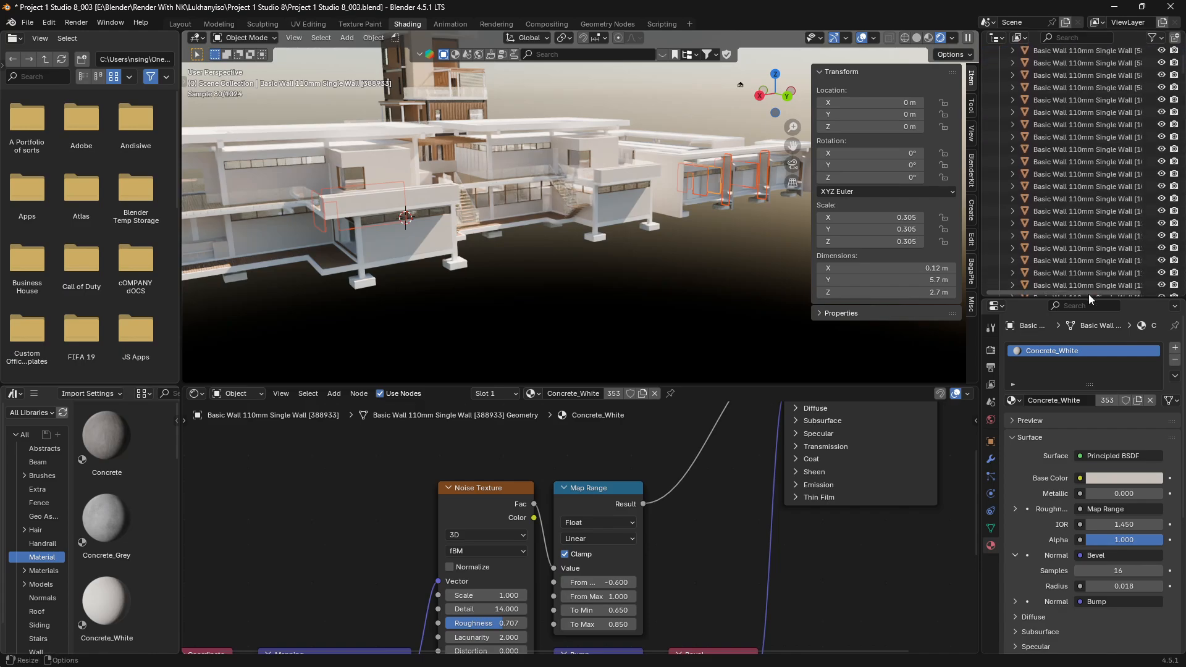
{"action": "left_click", "coordinate": [1085, 247], "text": "shift"}
{"action": "scroll", "coordinate": [1102, 229], "scroll_direction": "down", "scroll_amount": 5}
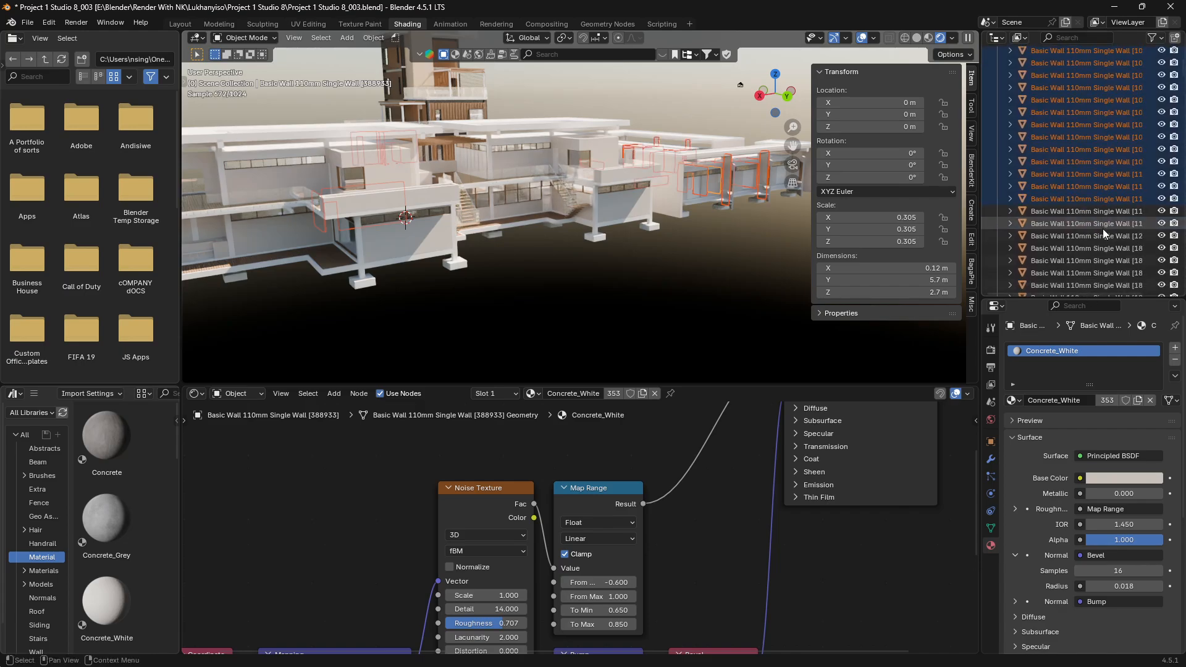
{"action": "left_click", "coordinate": [1102, 228], "text": "shift"}
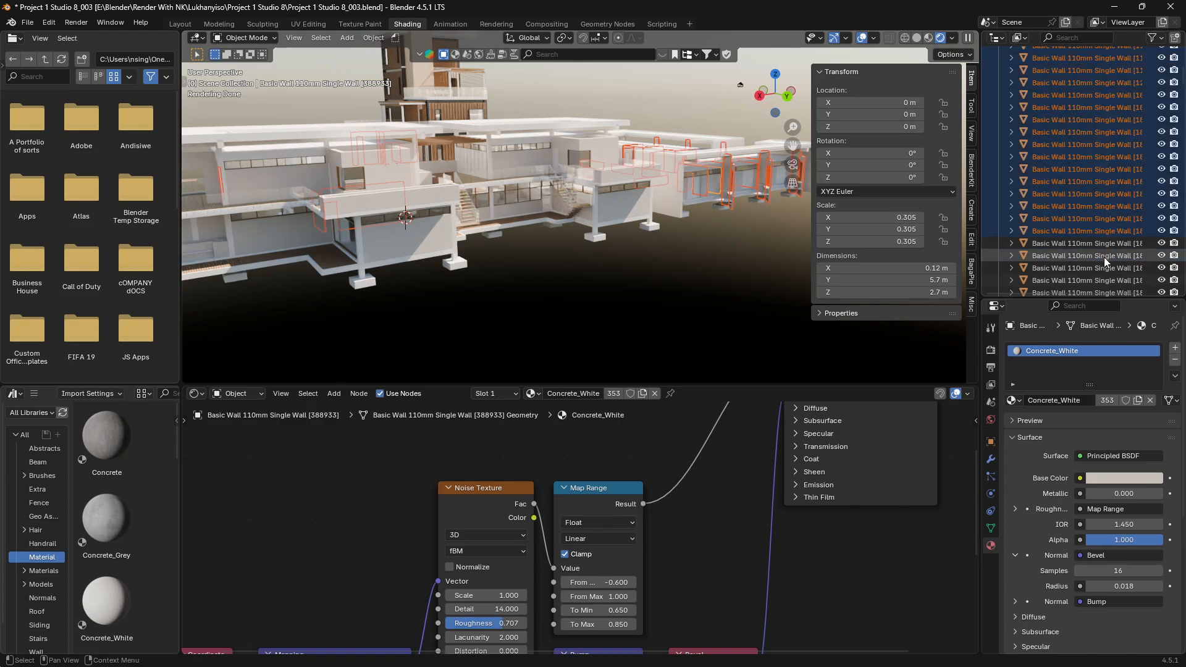
{"action": "left_click", "coordinate": [1103, 256], "text": "shift"}
Switch the viewport to Solid shading with the tower and the row of lower buildings in view.
{"action": "mouse_move", "coordinate": [584, 261]}
{"action": "middle_mouse_down"}
{"action": "mouse_move", "coordinate": [620, 261]}
{"action": "mouse_move", "coordinate": [593, 219]}
{"action": "mouse_move", "coordinate": [662, 294]}
{"action": "middle_mouse_up"}
{"action": "key", "text": "z"}
{"action": "left_click", "coordinate": [607, 218]}
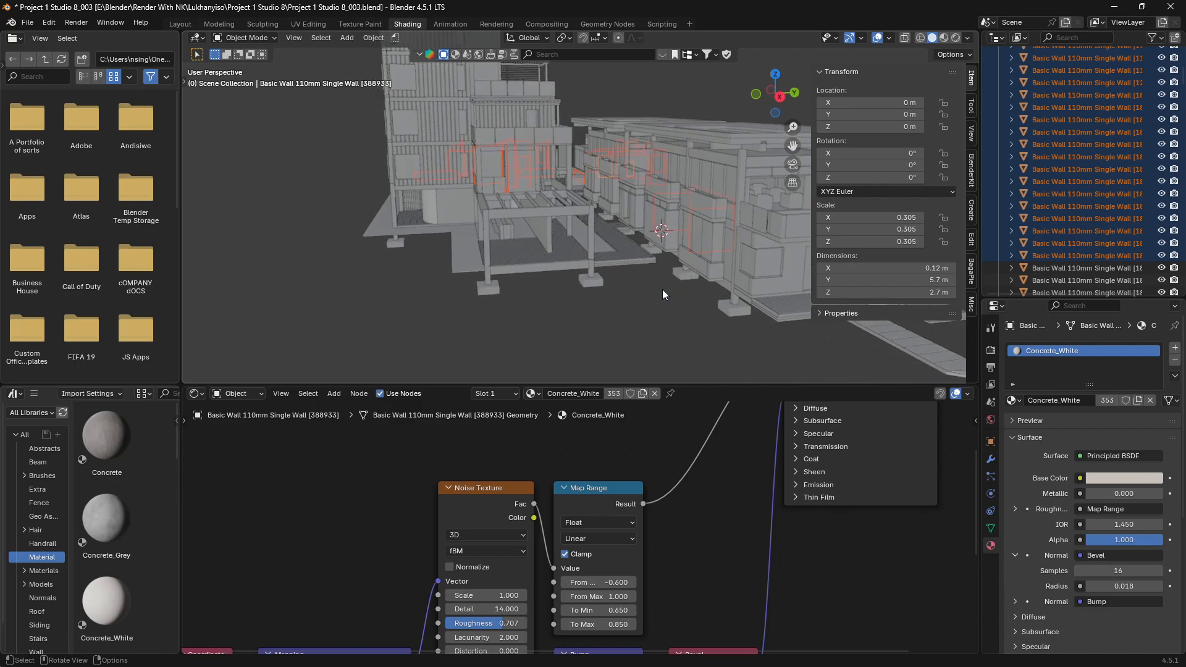
Select only the 200 mm concrete walls in the Walls collection, from the first to the last in the list.
{"action": "scroll", "coordinate": [1110, 271], "scroll_direction": "down", "scroll_amount": 10}
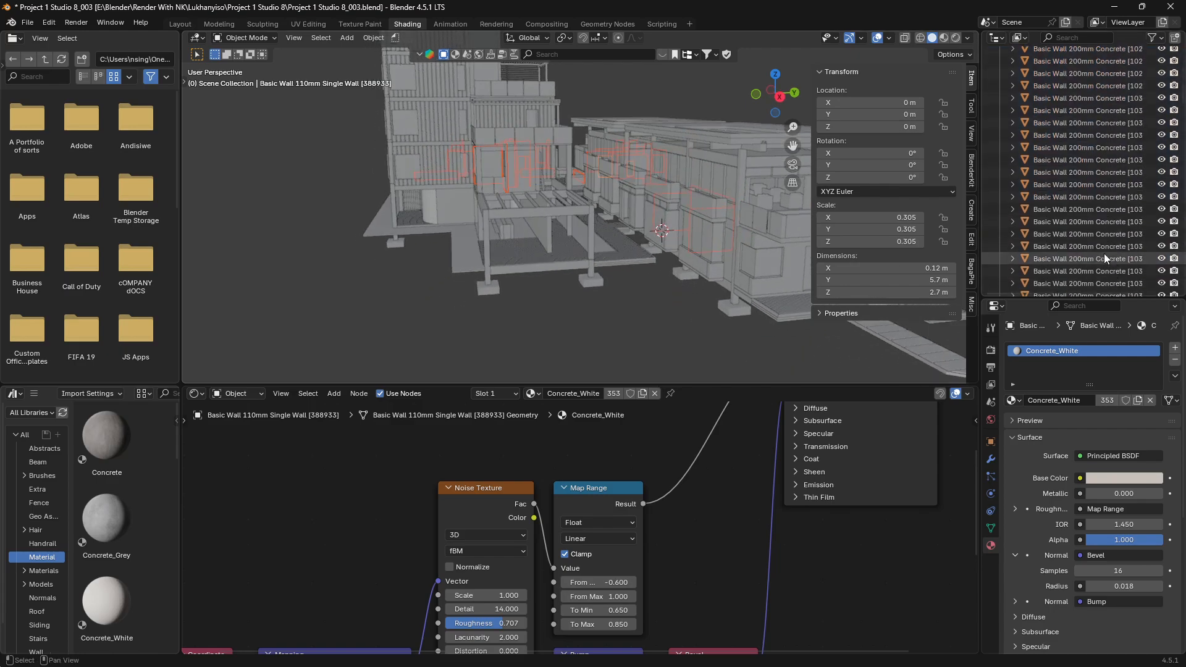
{"action": "left_click", "coordinate": [1104, 257], "text": "shift"}
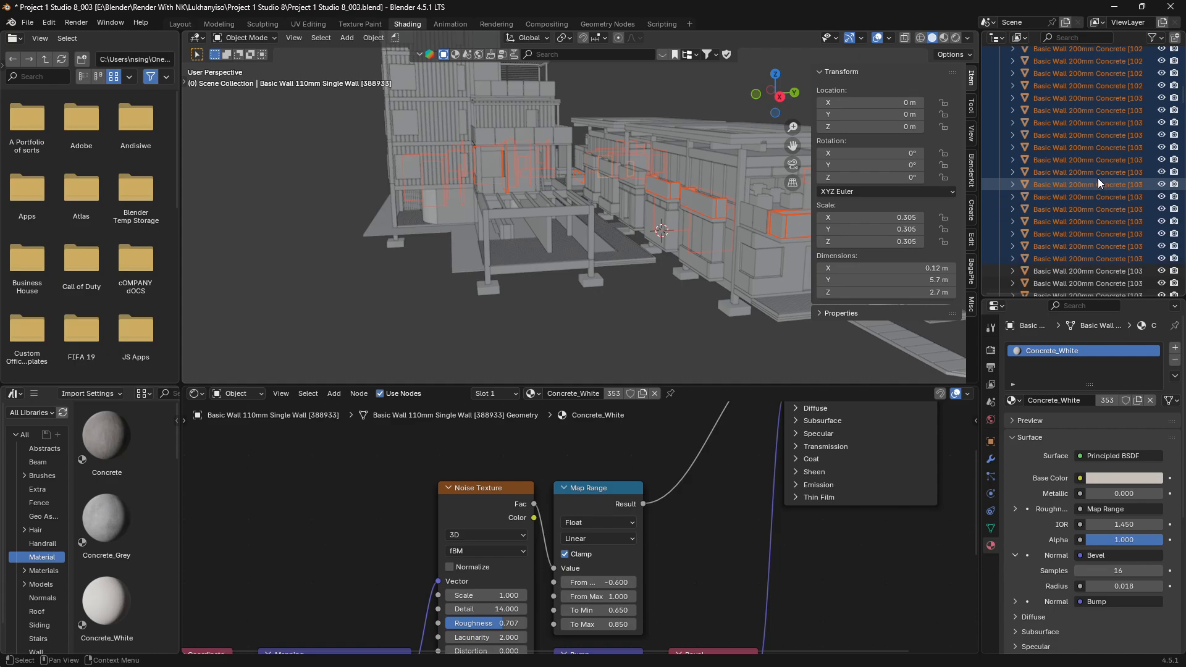
{"action": "scroll", "coordinate": [1094, 116], "scroll_direction": "up", "scroll_amount": 5}
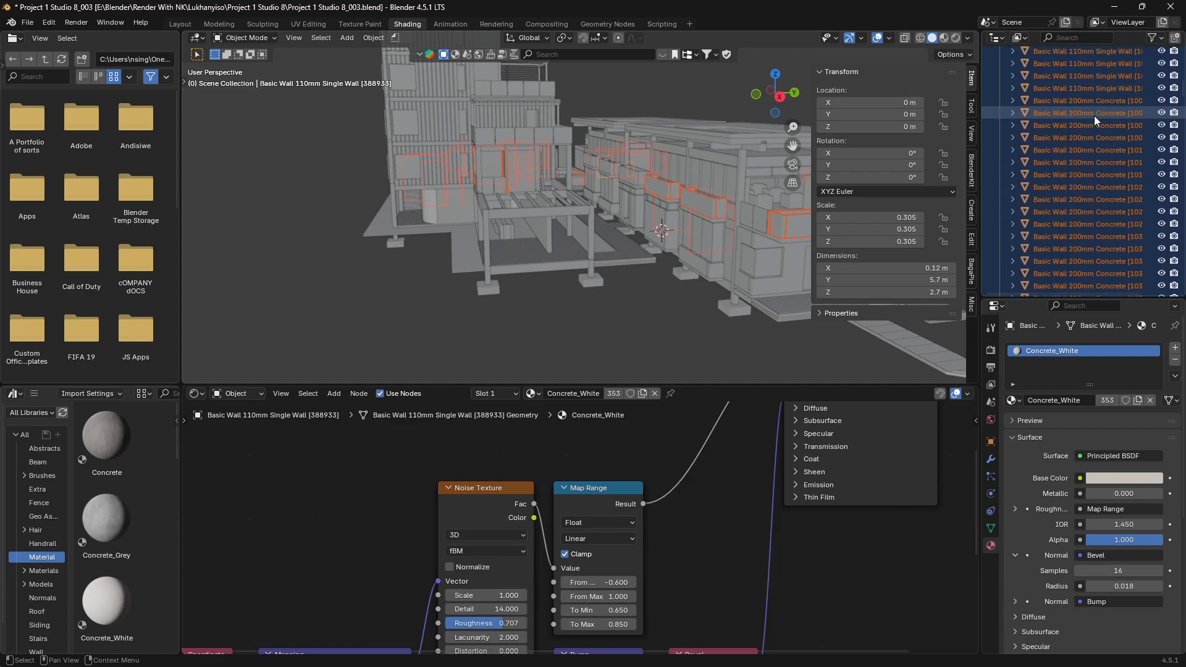
{"action": "left_click", "coordinate": [1094, 116]}
{"action": "left_click", "coordinate": [1069, 100]}
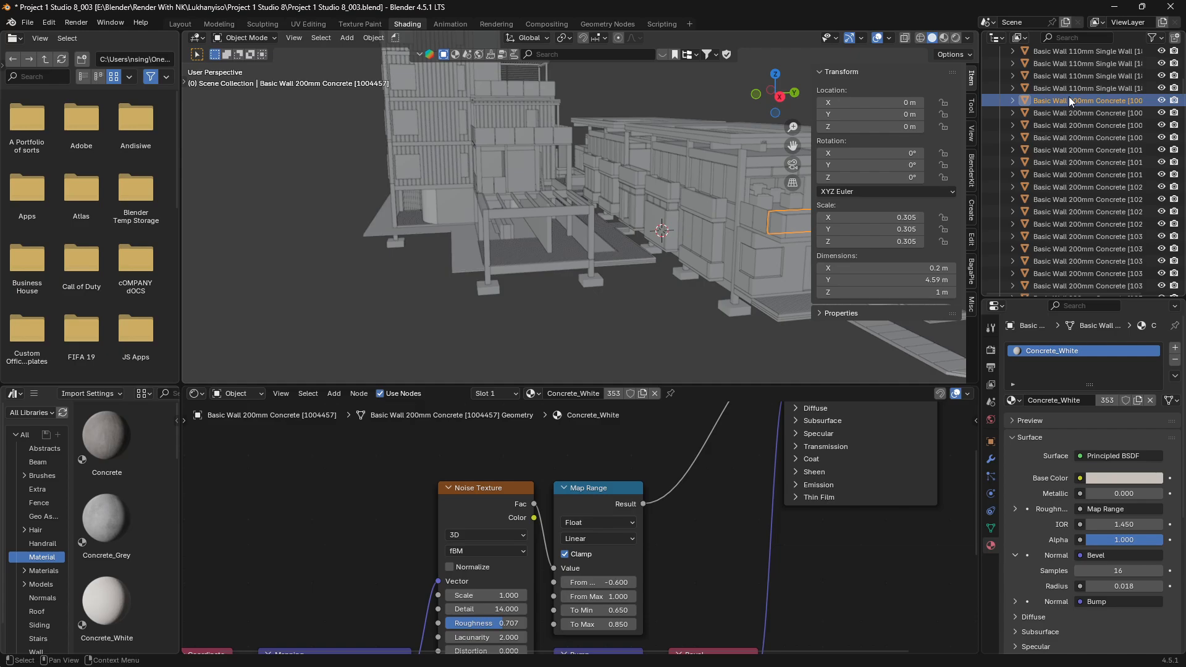
{"action": "scroll", "coordinate": [1084, 203], "scroll_direction": "down", "scroll_amount": 8}
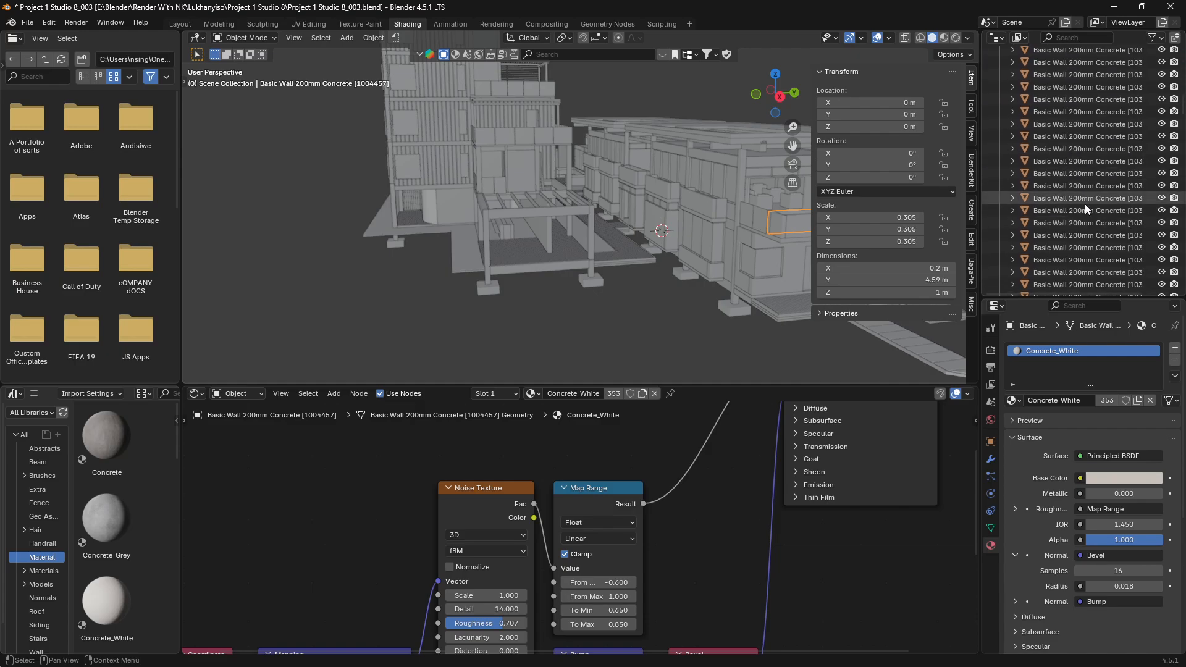
{"action": "scroll", "coordinate": [1084, 203], "scroll_direction": "down", "scroll_amount": 10}
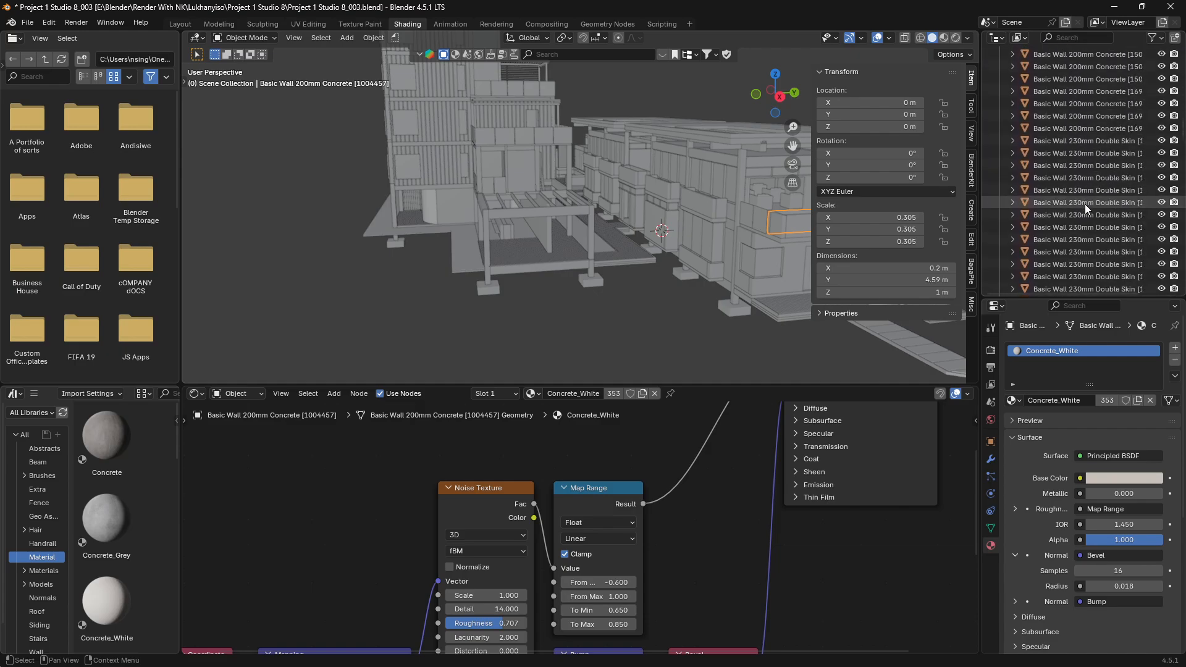
{"action": "left_click", "coordinate": [1092, 124], "text": "shift"}
{"action": "key", "text": "KP_Decimal"}
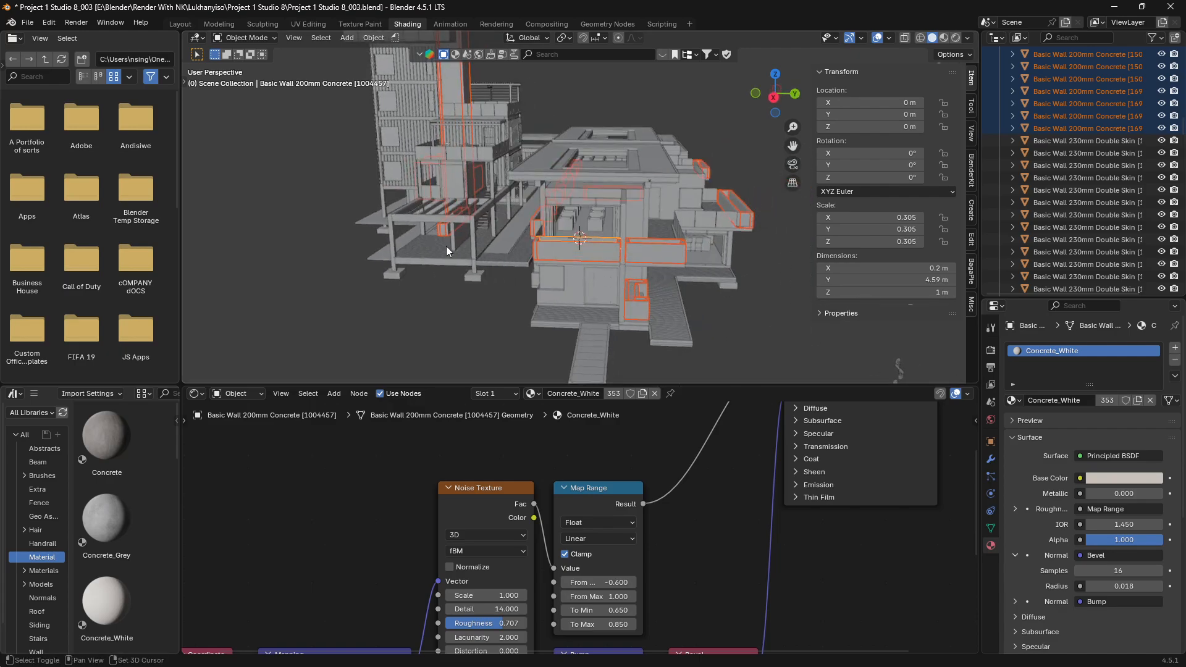
Link the Concrete_Cream material from the 270 mm concrete wall beside the tower's stair to the selected 200 mm concrete walls.
{"action": "middle_click_drag", "start_coordinate": [456, 184], "coordinate": [456, 184]}
{"action": "scroll", "coordinate": [455, 184], "scroll_direction": "up", "scroll_amount": 8}
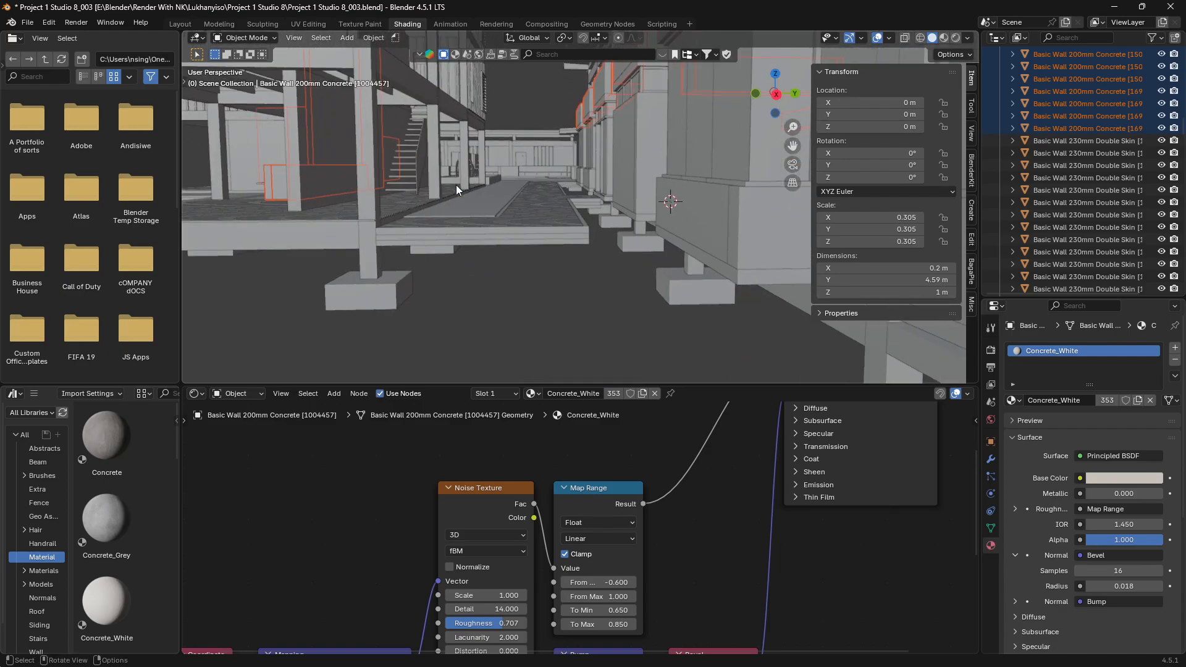
{"action": "left_click", "coordinate": [330, 138], "text": "shift"}
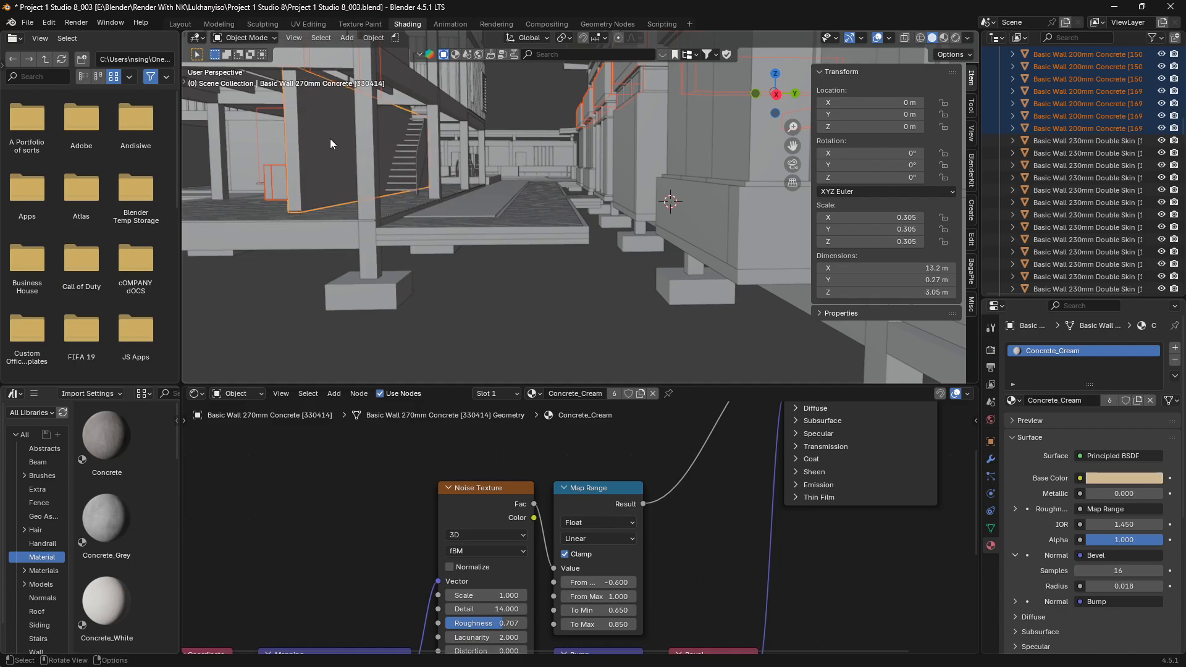
{"action": "key", "text": "ctrl+l"}
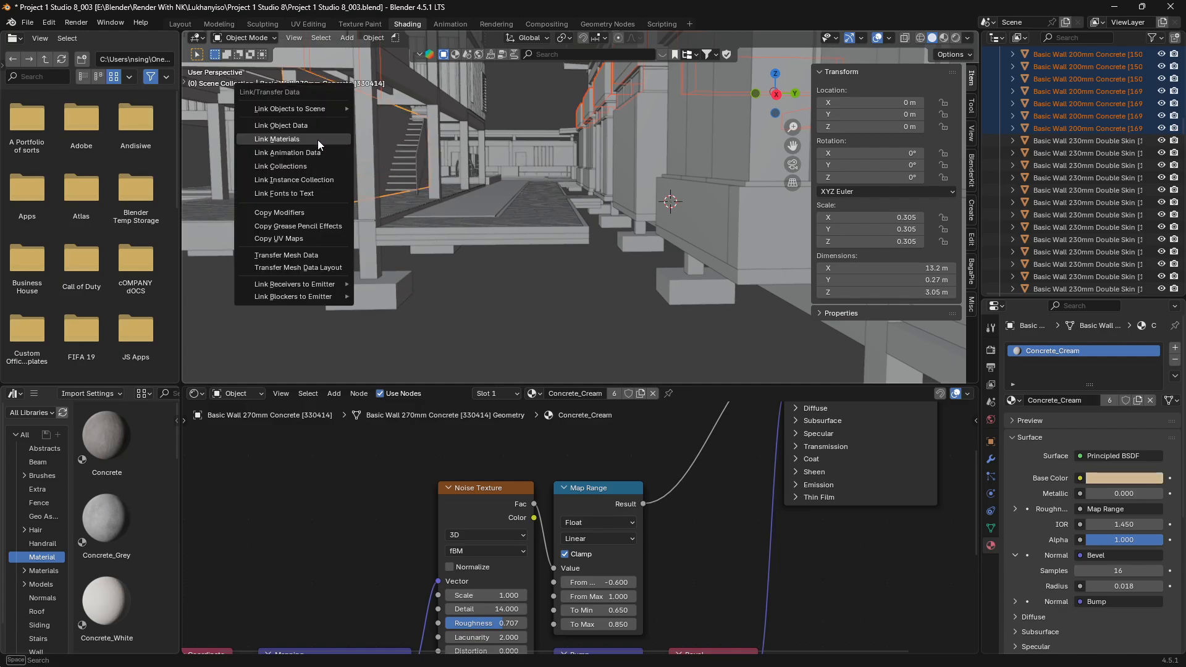
{"action": "left_click", "coordinate": [317, 140]}
{"action": "scroll", "coordinate": [448, 239], "scroll_direction": "down", "scroll_amount": 10}
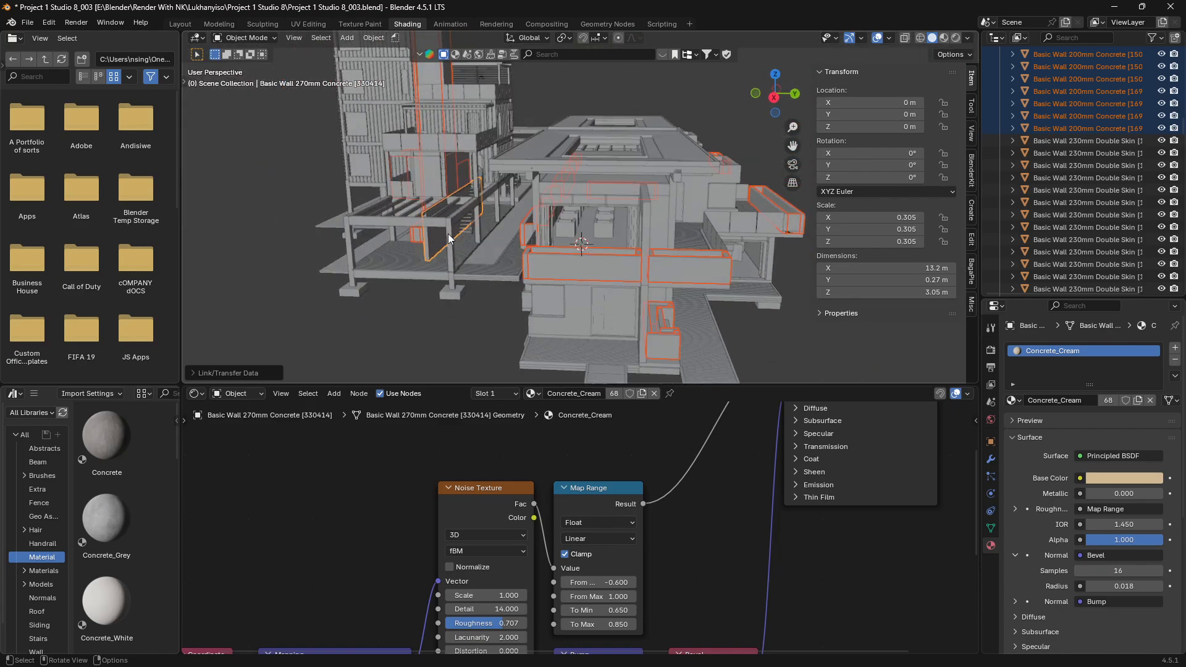
Switch the viewport to Rendered shading and clear the wall selection.
{"action": "key", "text": "z"}
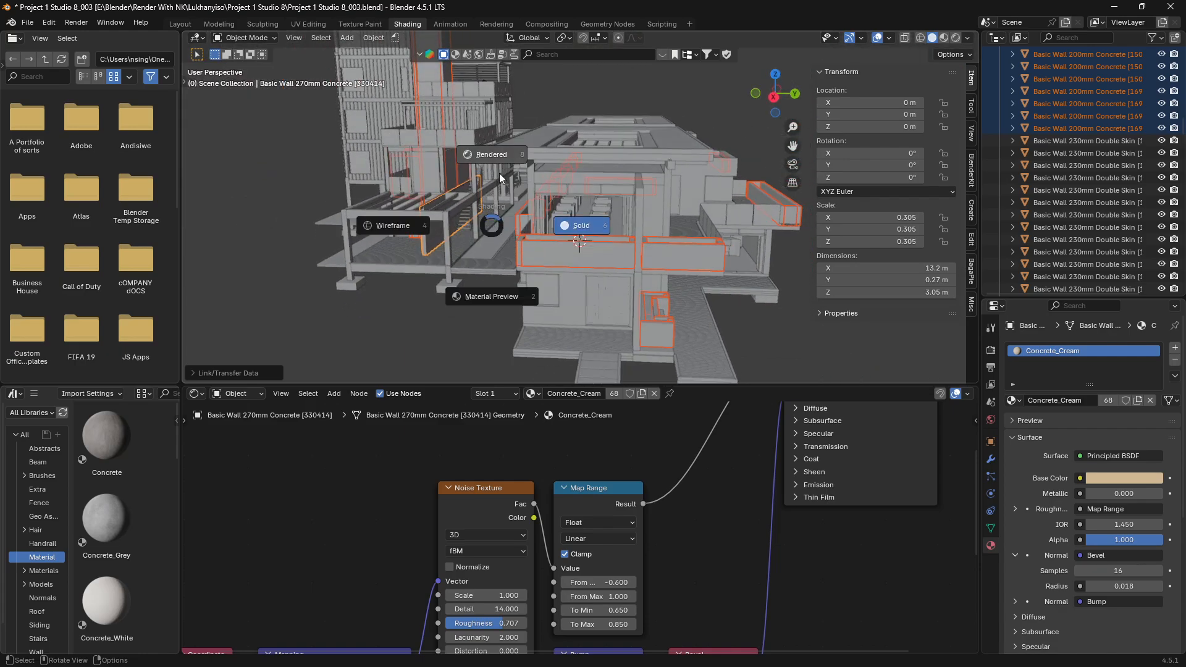
{"action": "left_click", "coordinate": [499, 173]}
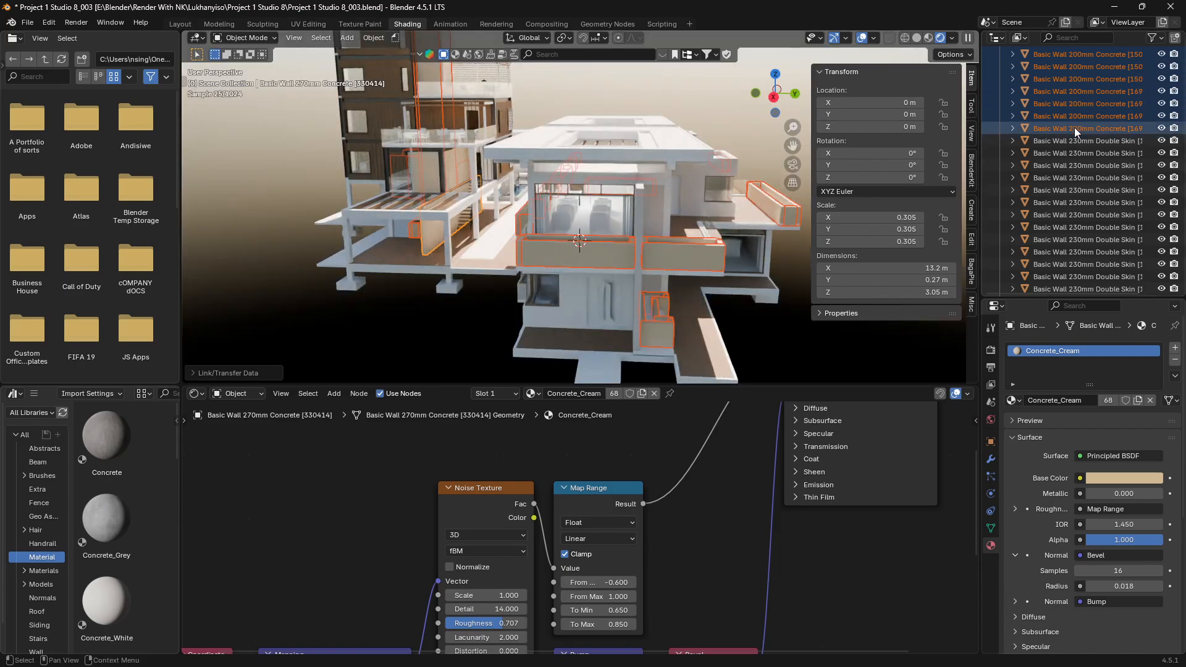
{"action": "scroll", "coordinate": [1047, 159], "scroll_direction": "up", "scroll_amount": 3}
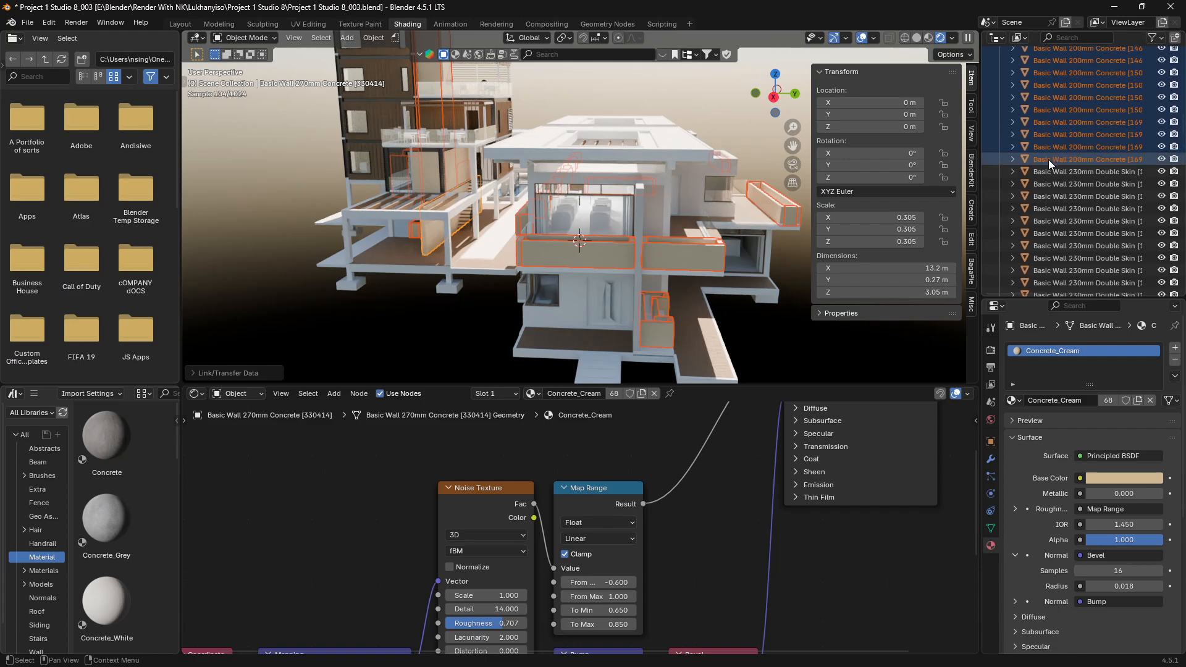
{"action": "scroll", "coordinate": [1048, 159], "scroll_direction": "up", "scroll_amount": 8}
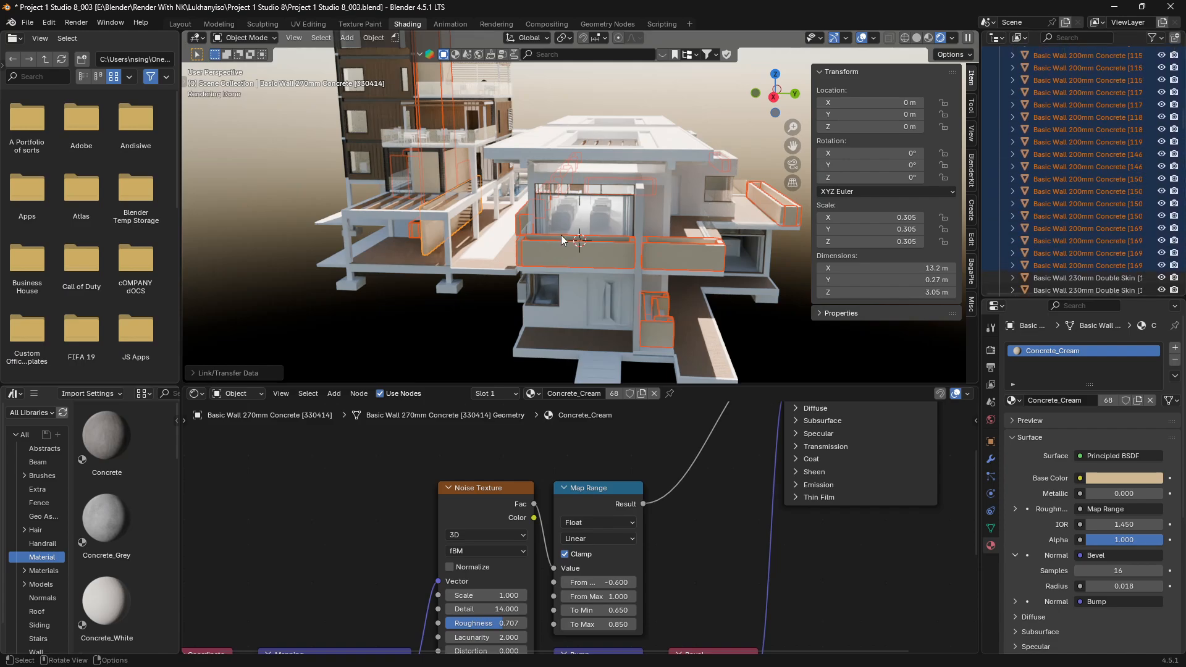
{"action": "left_click", "coordinate": [446, 314]}
Examine the cream parapet walls on the lower building from several sides, plus the walkway between the buildings.
{"action": "middle_click_drag", "start_coordinate": [657, 309], "coordinate": [611, 296]}
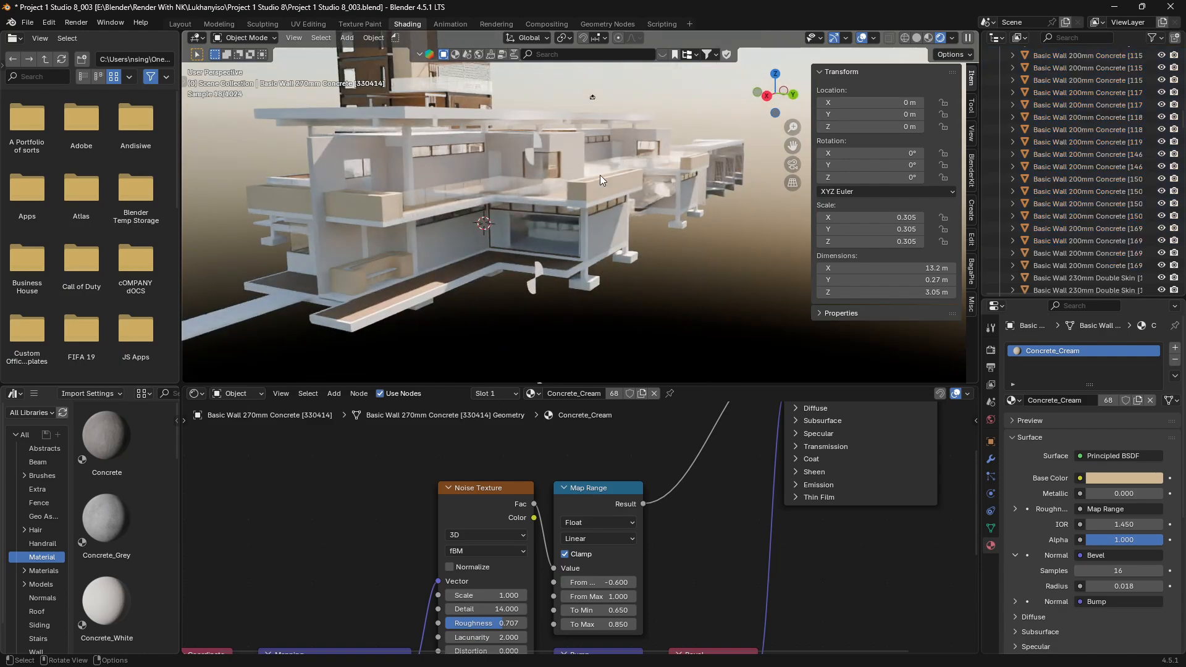
{"action": "middle_click_drag", "start_coordinate": [521, 254], "coordinate": [576, 254]}
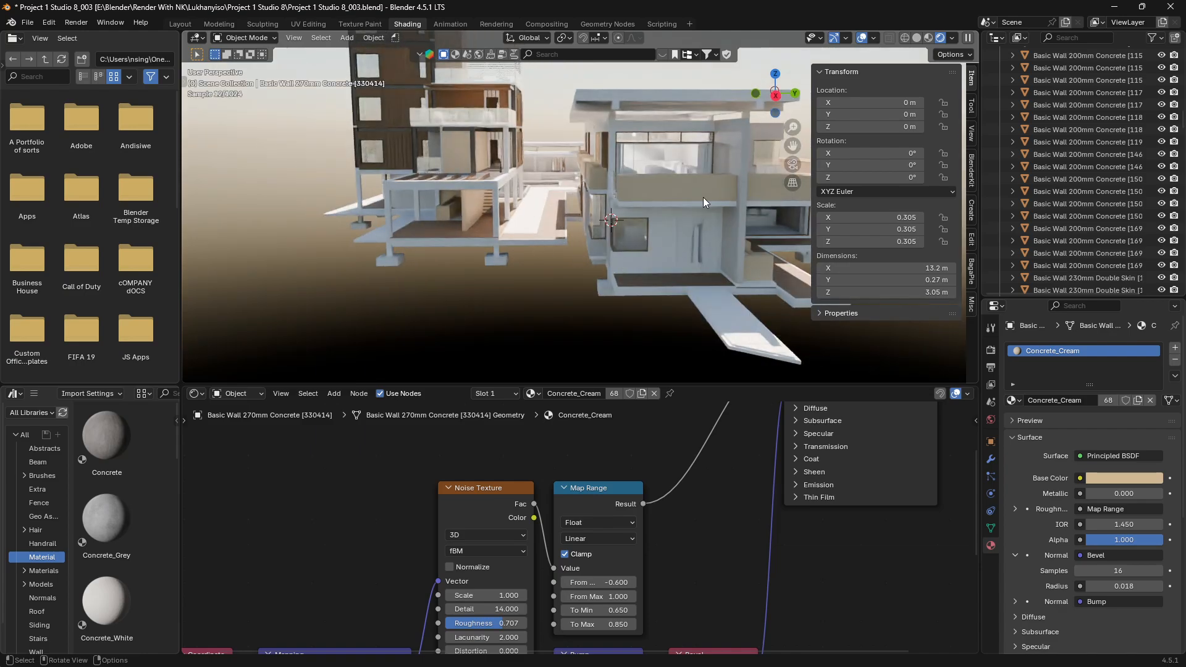
{"action": "middle_click_drag", "start_coordinate": [673, 247], "coordinate": [634, 210]}
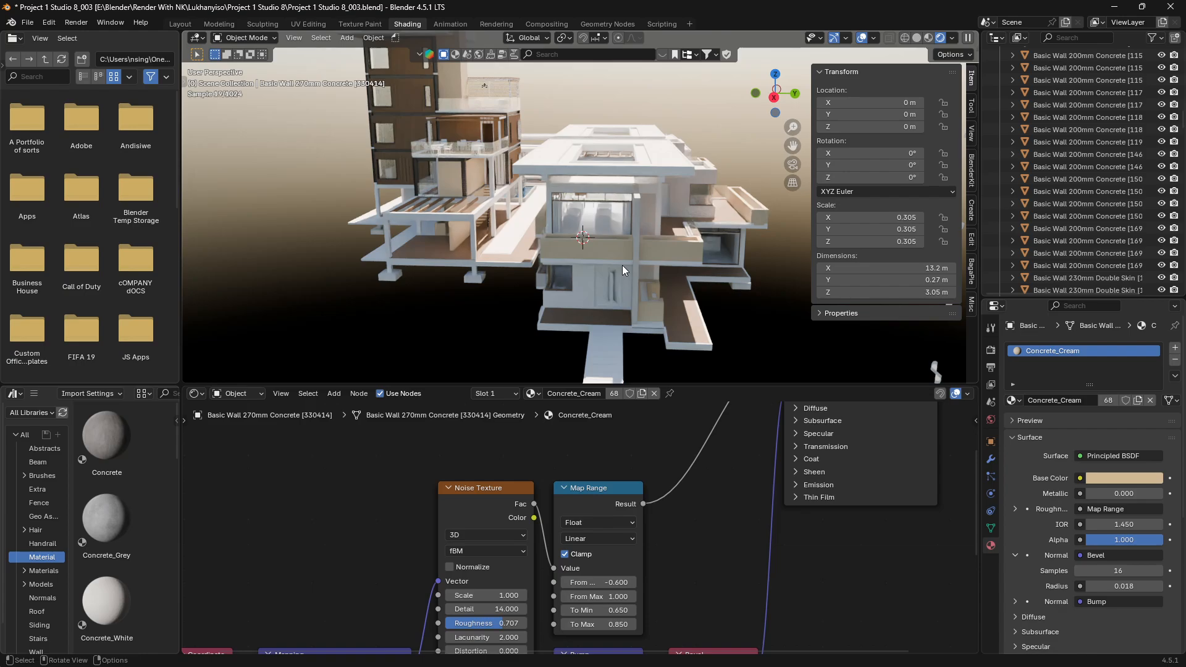
{"action": "left_click", "coordinate": [604, 249]}
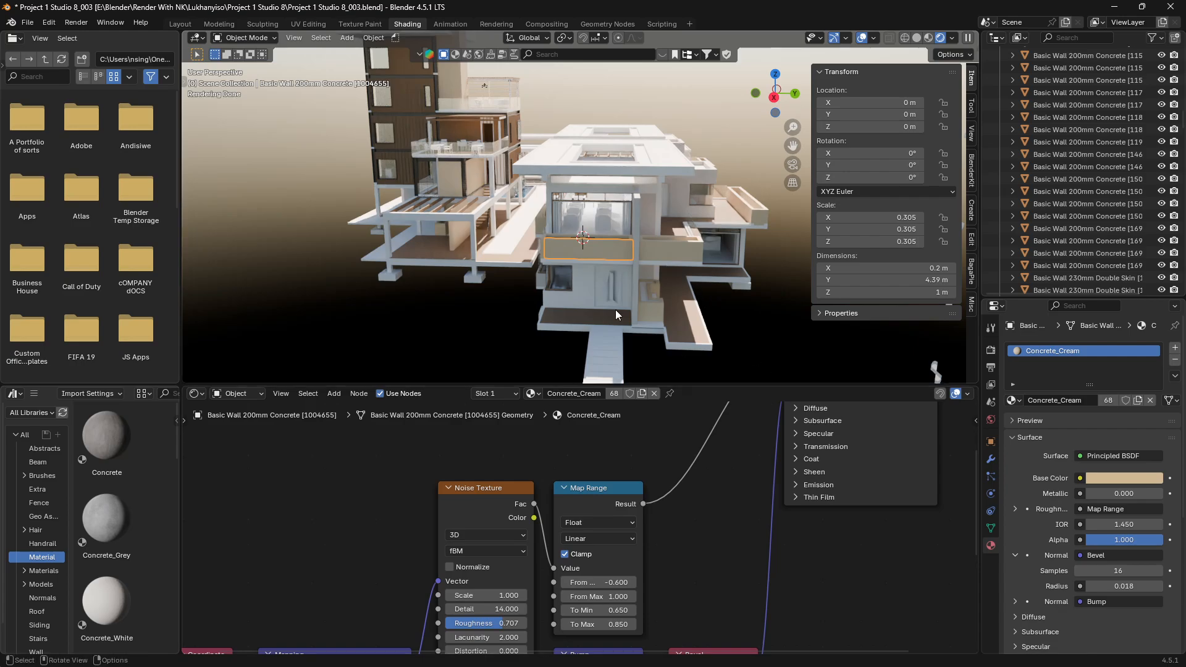
{"action": "middle_click_drag", "start_coordinate": [615, 309], "coordinate": [615, 315]}
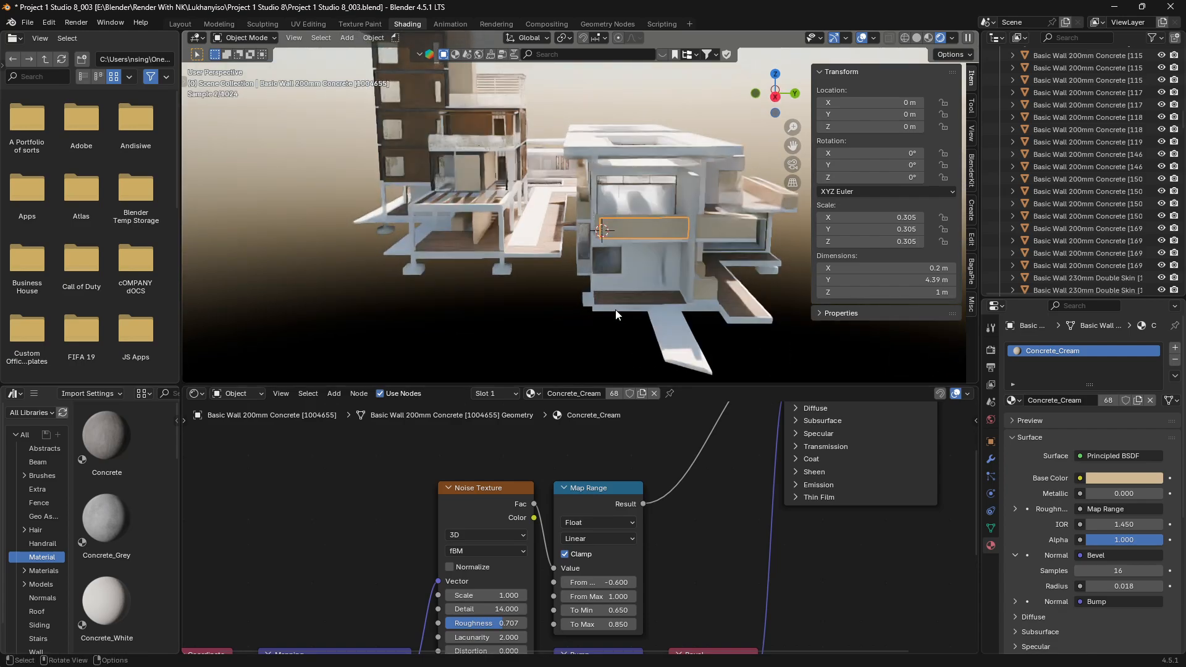
{"action": "scroll", "coordinate": [539, 240], "scroll_direction": "up", "scroll_amount": 5}
{"action": "scroll", "coordinate": [538, 240], "scroll_direction": "up", "scroll_amount": 3}
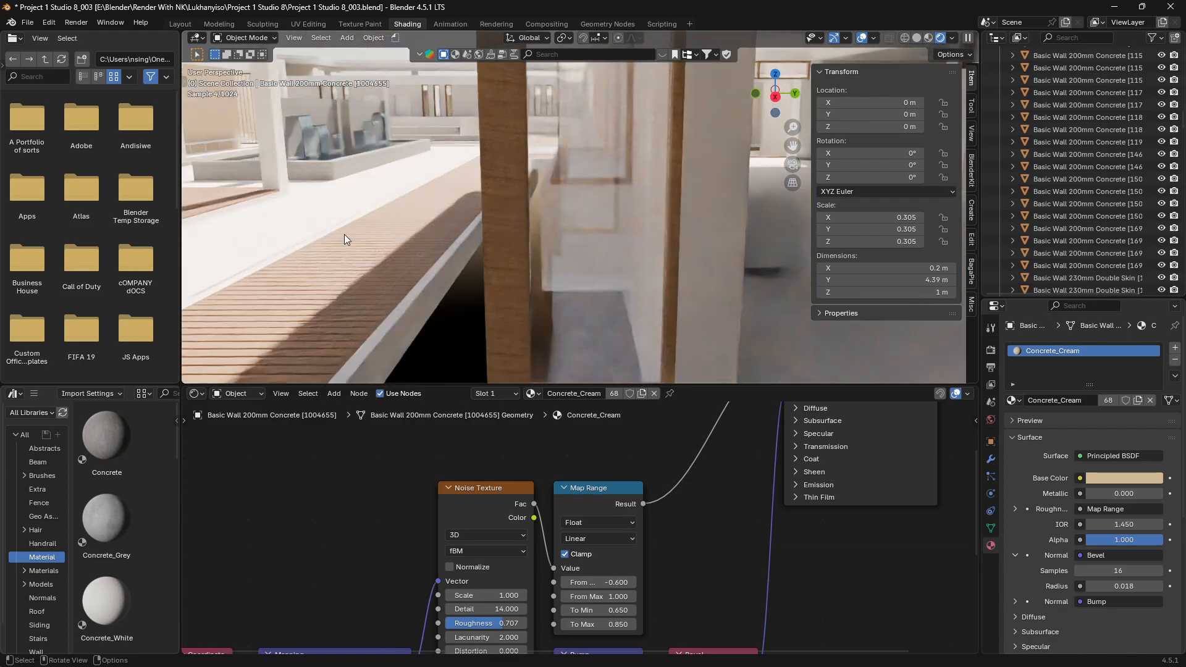
{"action": "scroll", "coordinate": [344, 235], "scroll_direction": "down", "scroll_amount": 5, "text": "shift"}
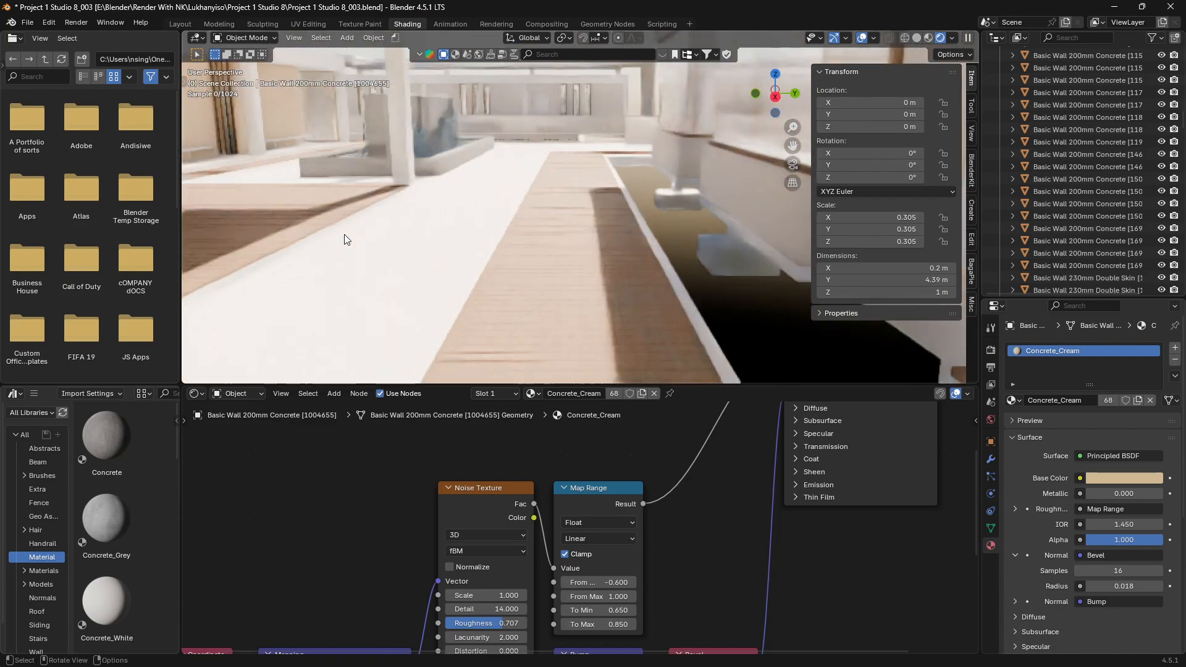
Switch to the reference screenshots in the image viewer and examine the walkway's stone paving up close.
{"action": "key", "text": "alt+Tab"}
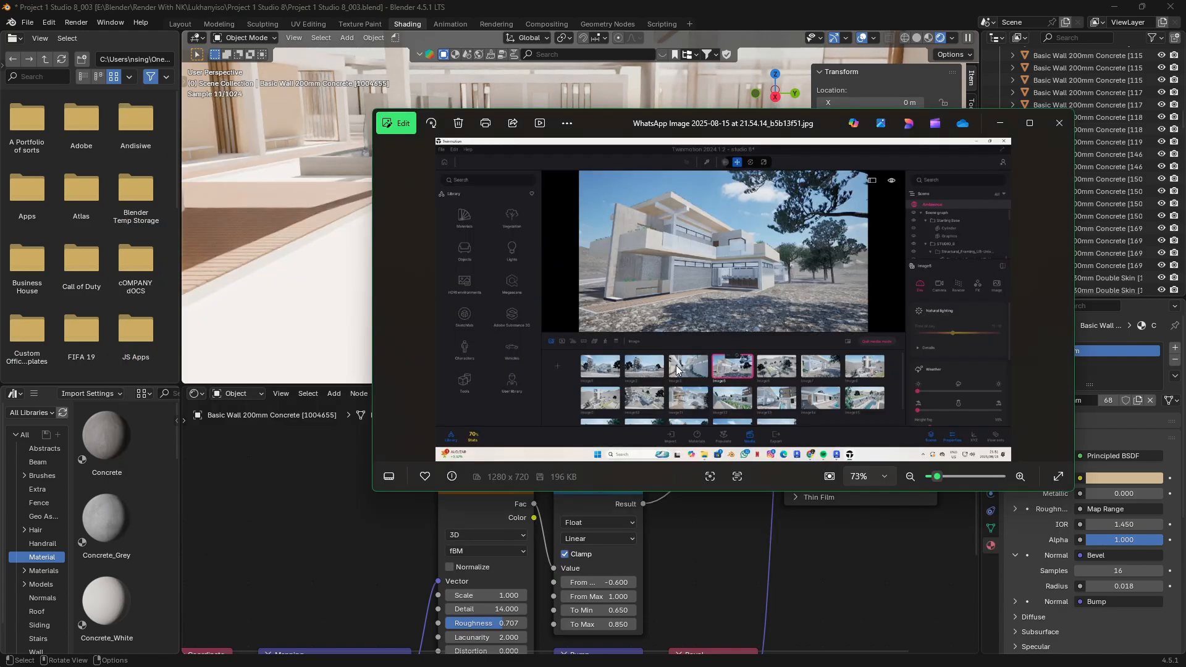
{"action": "key", "text": "Left"}
{"action": "key", "text": "Left"}
{"action": "key", "text": "Left"}
{"action": "key", "text": "Left"}
{"action": "key", "text": "Left"}
{"action": "key", "text": "Left"}
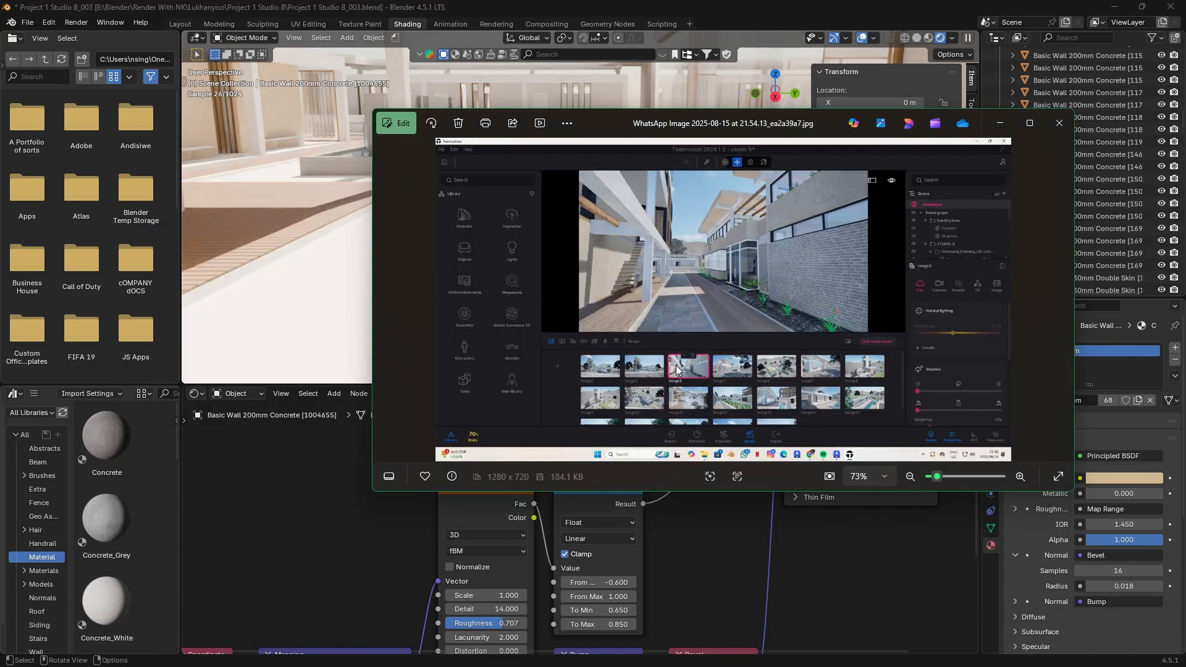
{"action": "scroll", "coordinate": [679, 302], "scroll_direction": "up", "scroll_amount": 10}
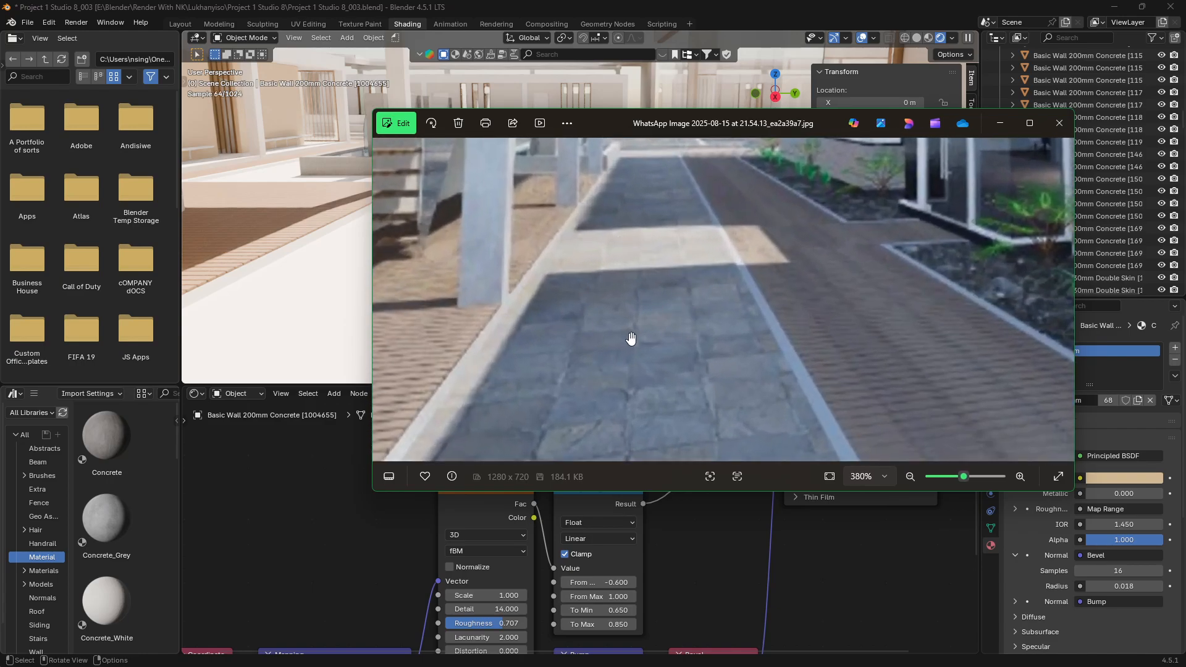
Switch to the browser and search Google Images for "cobould stone".
{"action": "key", "text": "alt+Tab"}
{"action": "key", "text": "alt+Tab"}
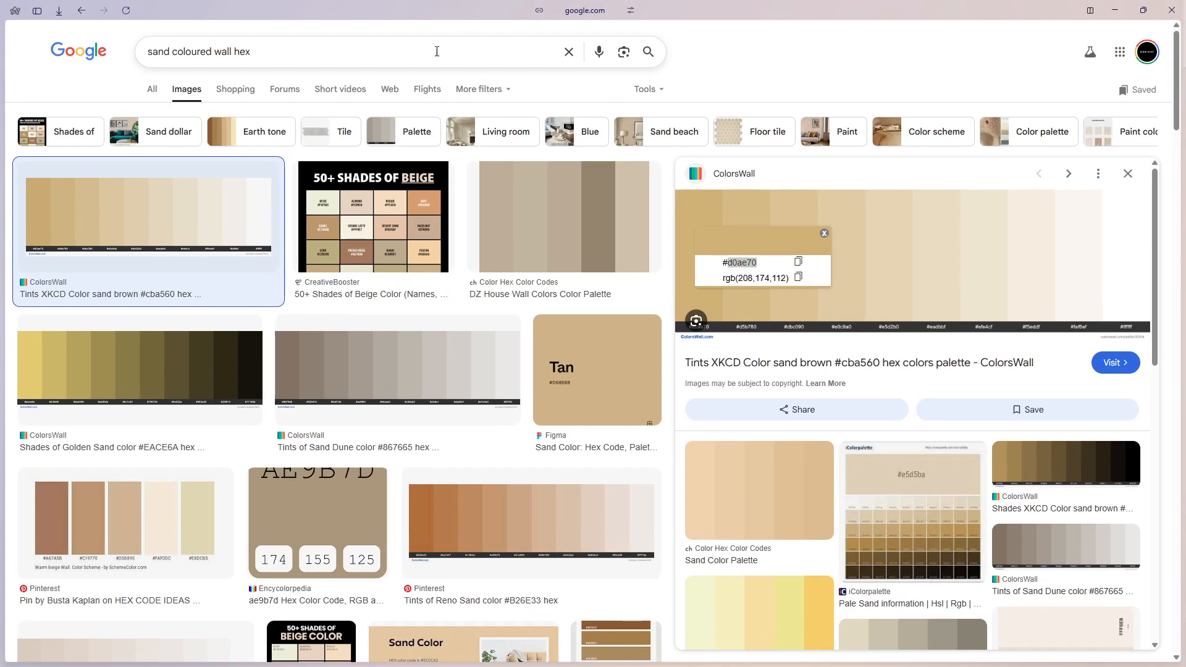
{"action": "left_click", "coordinate": [358, 54]}
{"action": "key", "text": "ctrl+a"}
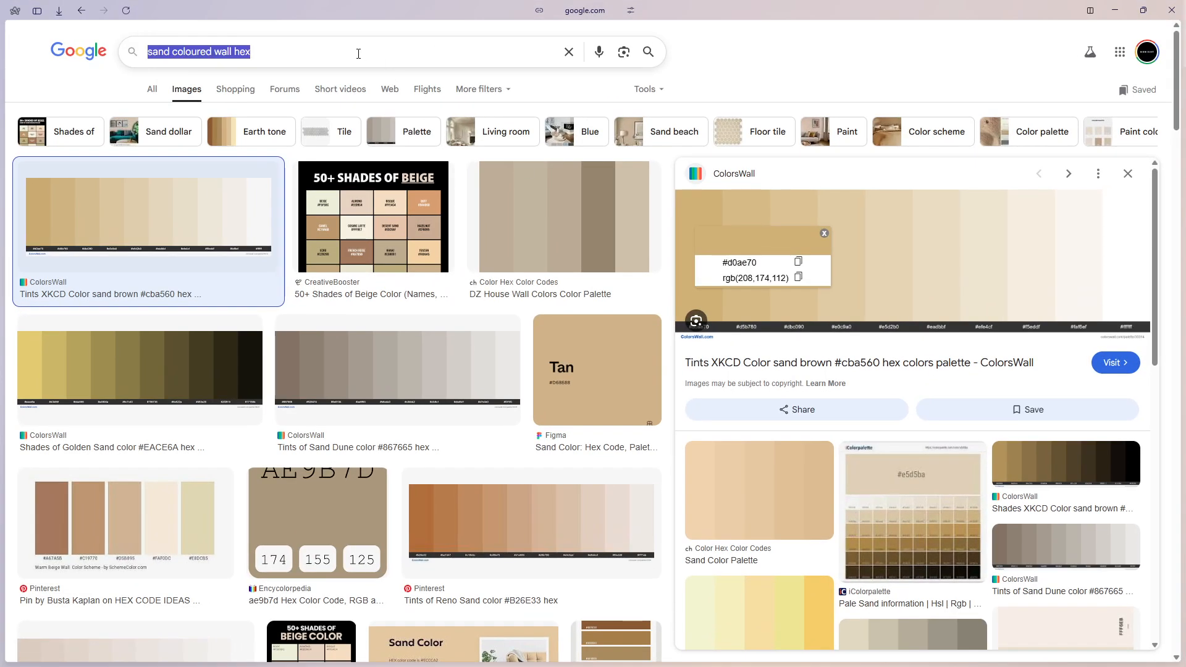
{"action": "type", "text": "cobould"}
{"action": "key", "text": "Return"}
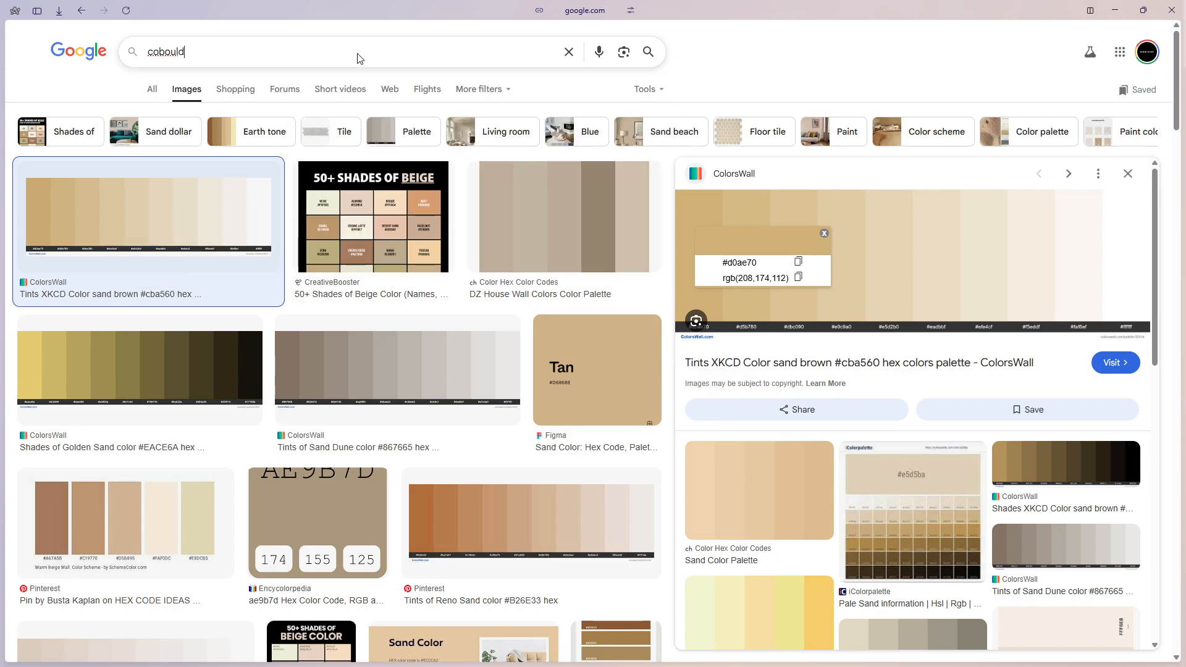
{"action": "left_click", "coordinate": [266, 53]}
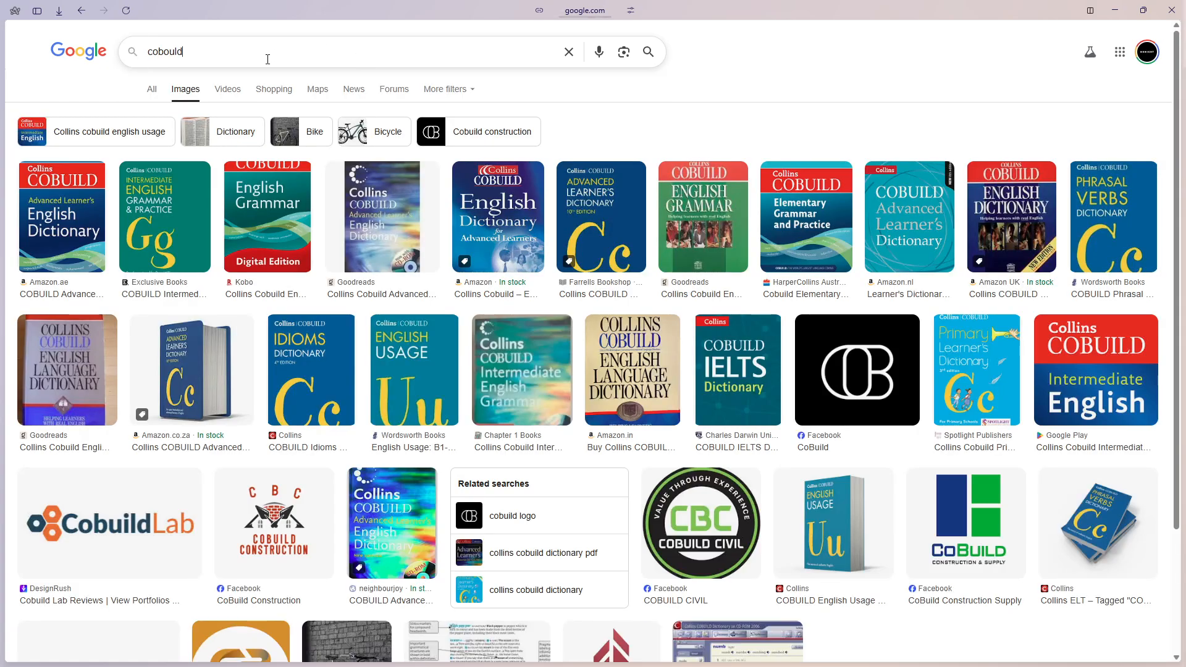
{"action": "type", "text": "stone"}
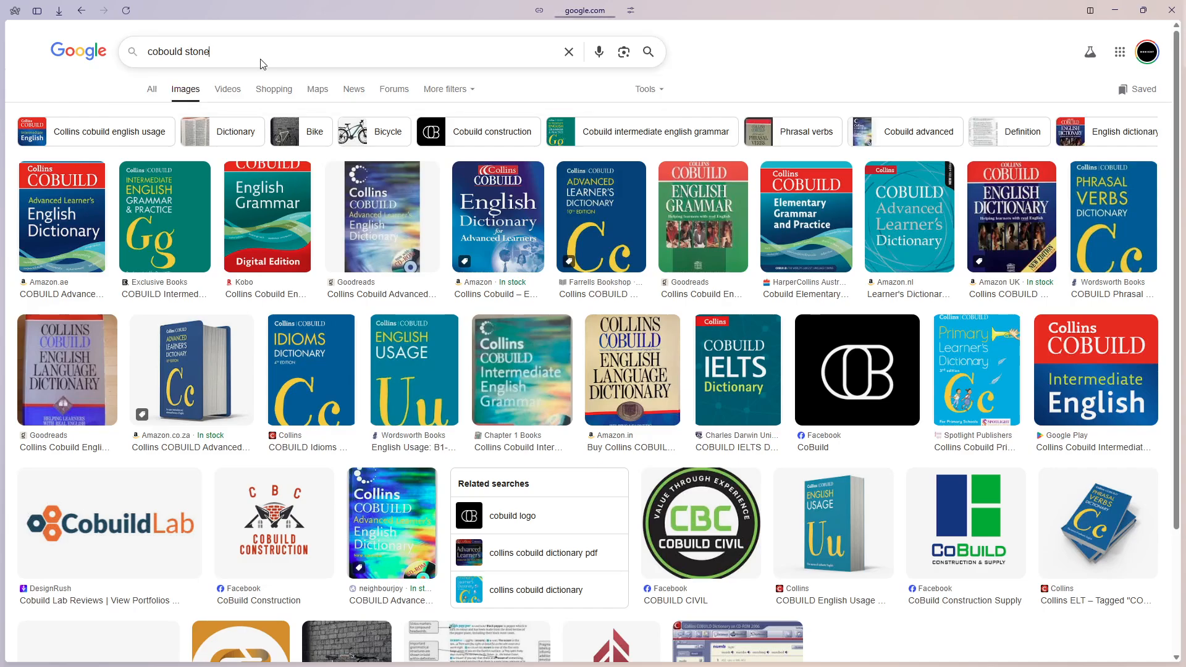
{"action": "key", "text": "Return"}
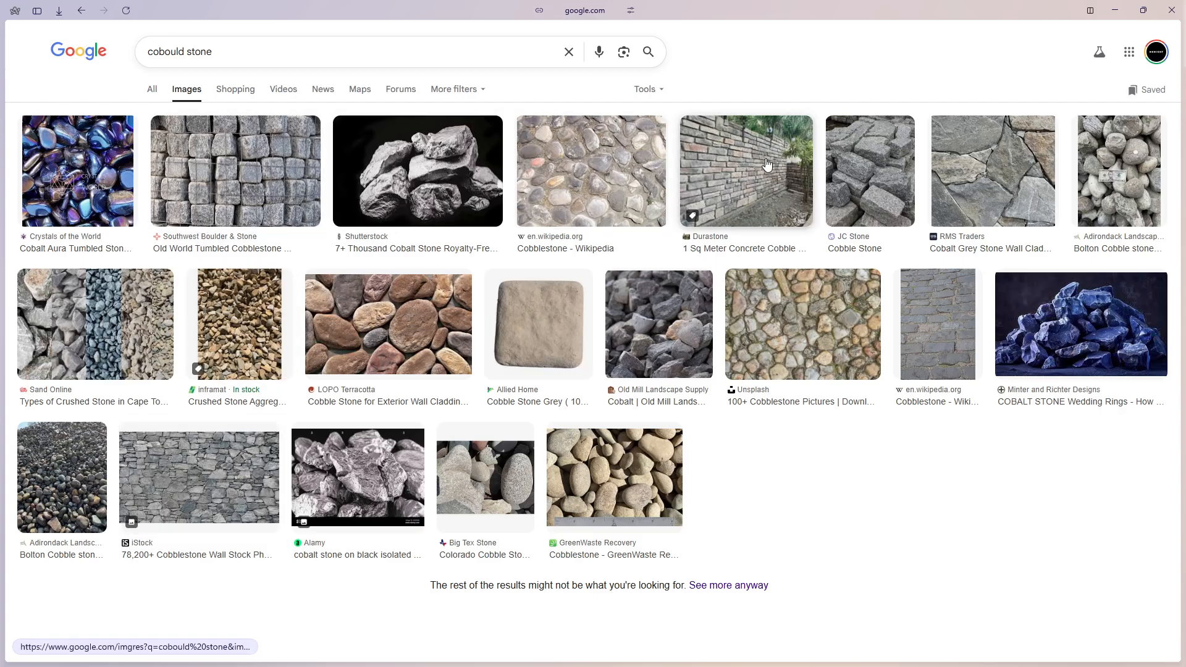
Search Google for "Kobould stone" and show the image results.
{"action": "left_click", "coordinate": [155, 91]}
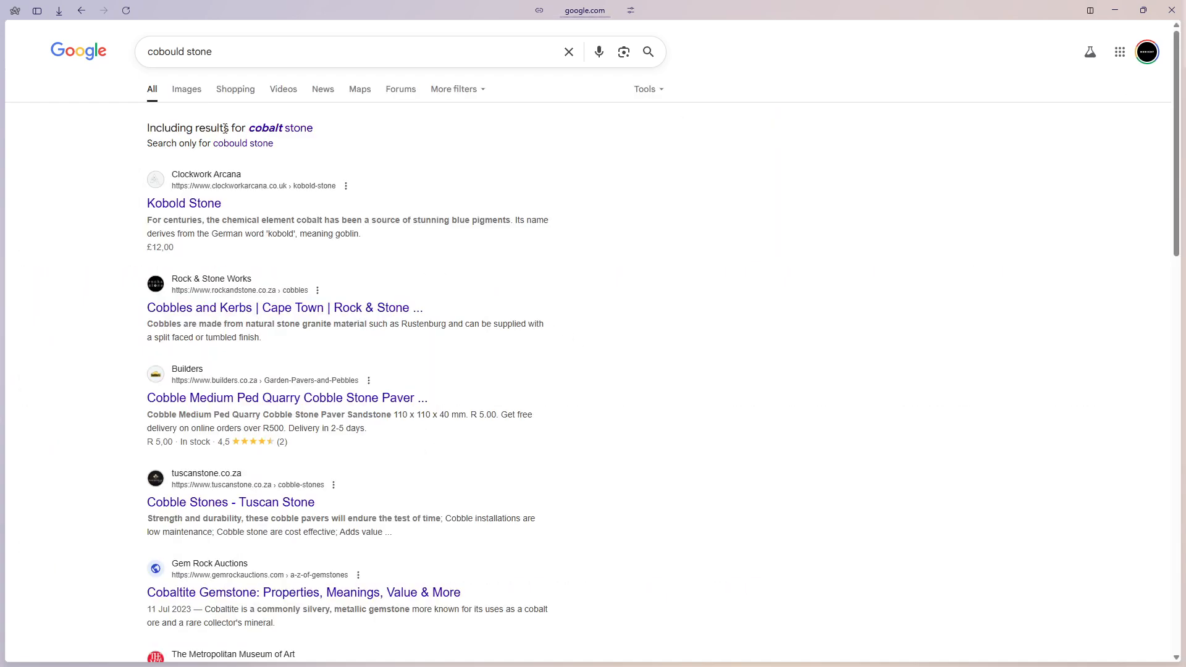
{"action": "left_click", "coordinate": [154, 53]}
{"action": "key", "text": "BackSpace"}
{"action": "type", "text": "K"}
{"action": "key", "text": "Return"}
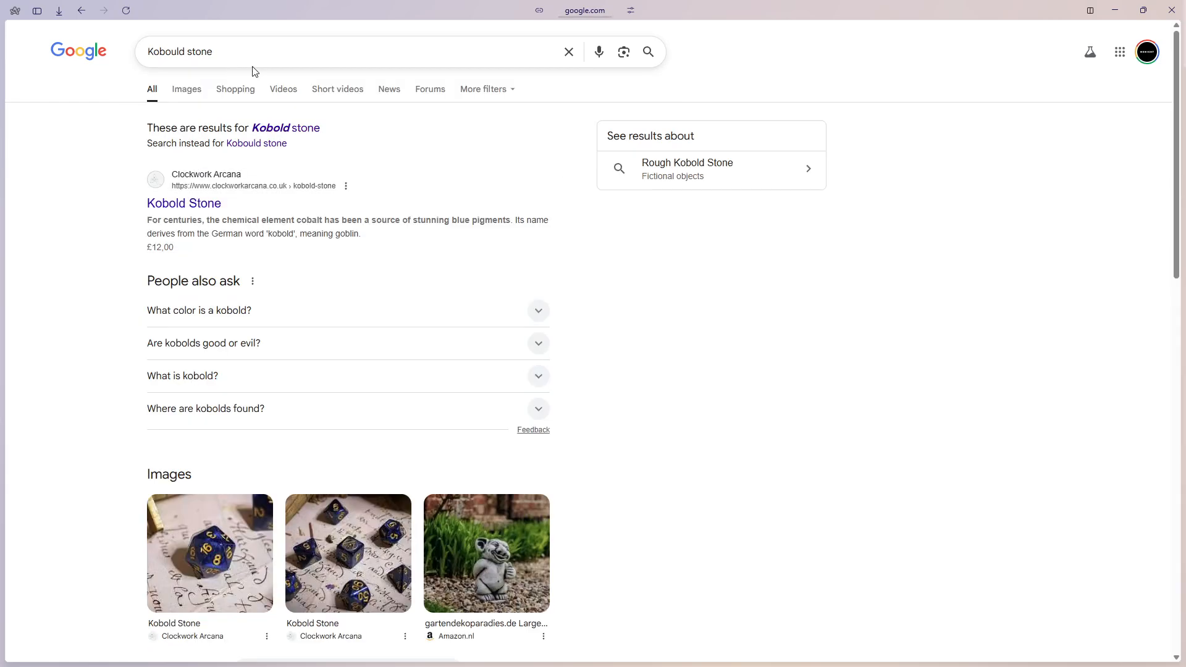
{"action": "left_click", "coordinate": [195, 93]}
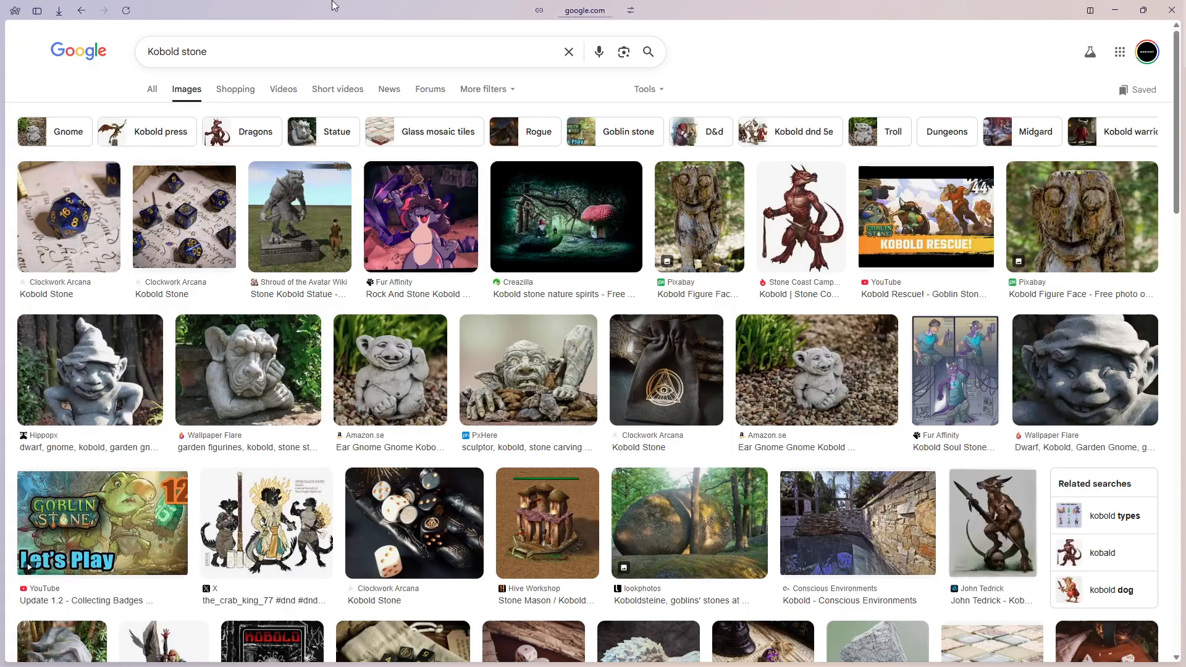
Return to the Blender model and select the 270 mm concrete wall beneath the multi-storey building.
{"action": "left_click", "coordinate": [1116, 11]}
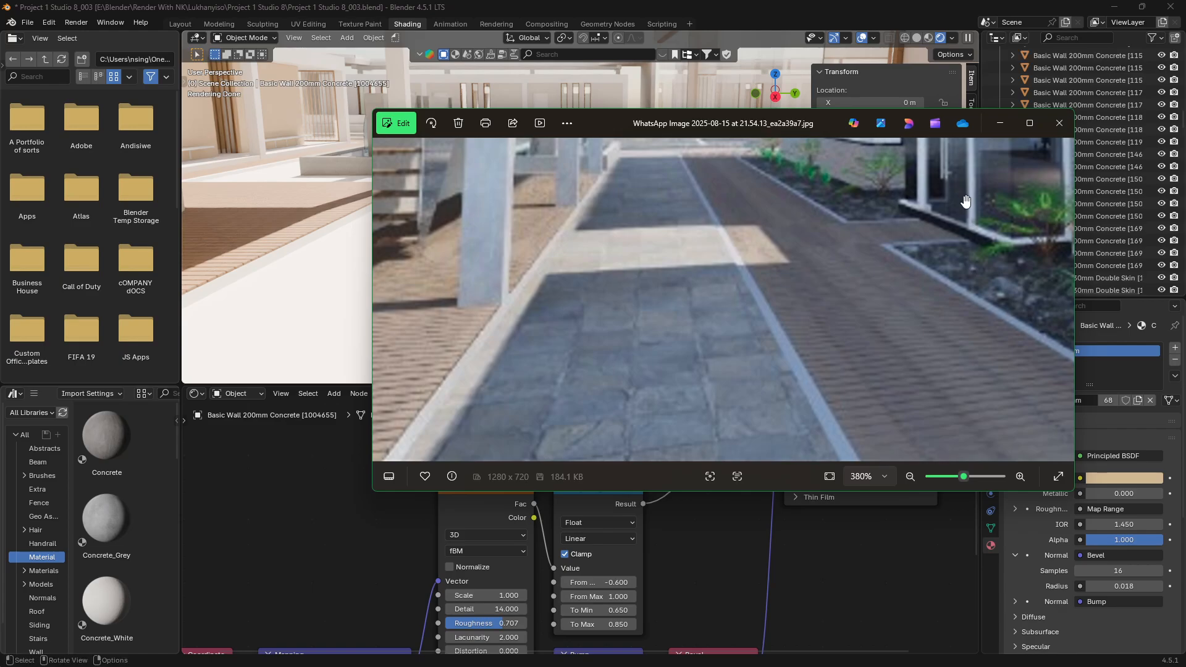
{"action": "left_click", "coordinate": [999, 123]}
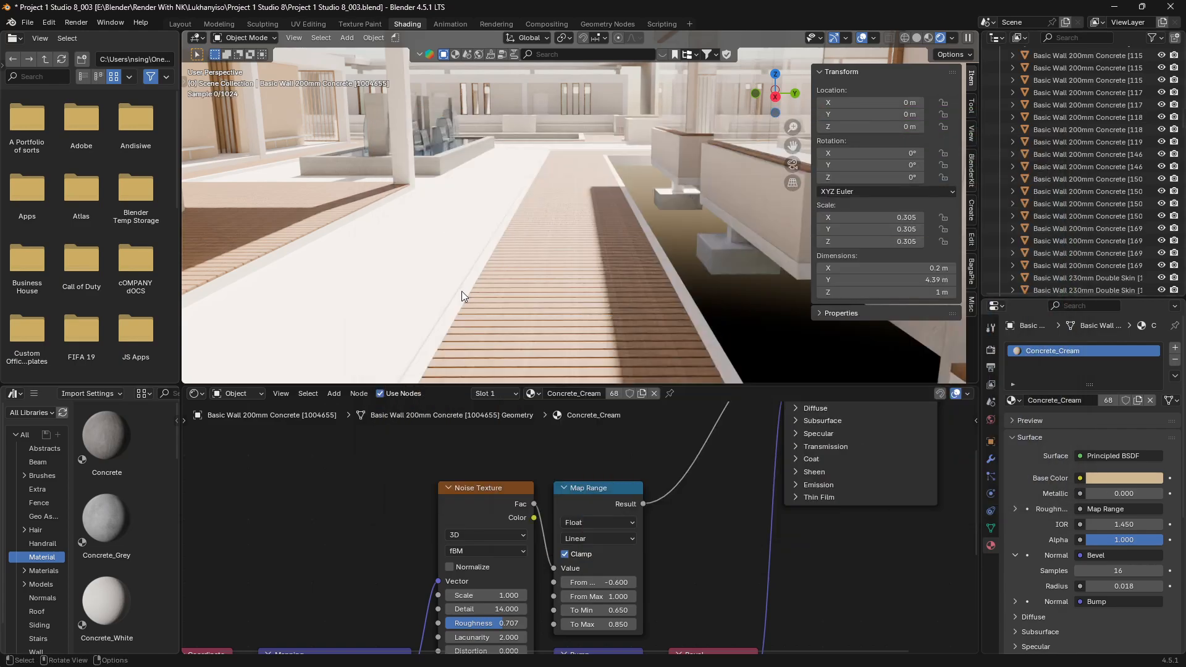
{"action": "scroll", "coordinate": [461, 291], "scroll_direction": "up", "scroll_amount": 2}
{"action": "scroll", "coordinate": [461, 291], "scroll_direction": "down", "scroll_amount": 6}
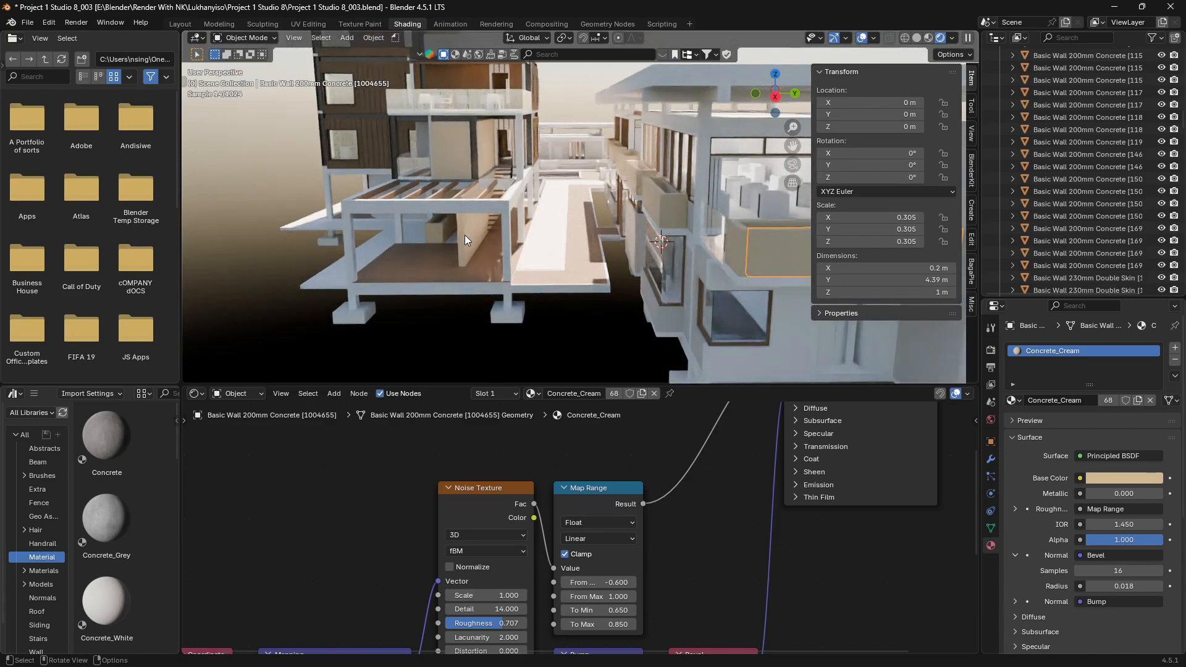
{"action": "left_click", "coordinate": [464, 234]}
Switch to the image viewer, look through the earlier Twinmotion reference screenshots, and return to Blender.
{"action": "key", "text": "alt+Tab"}
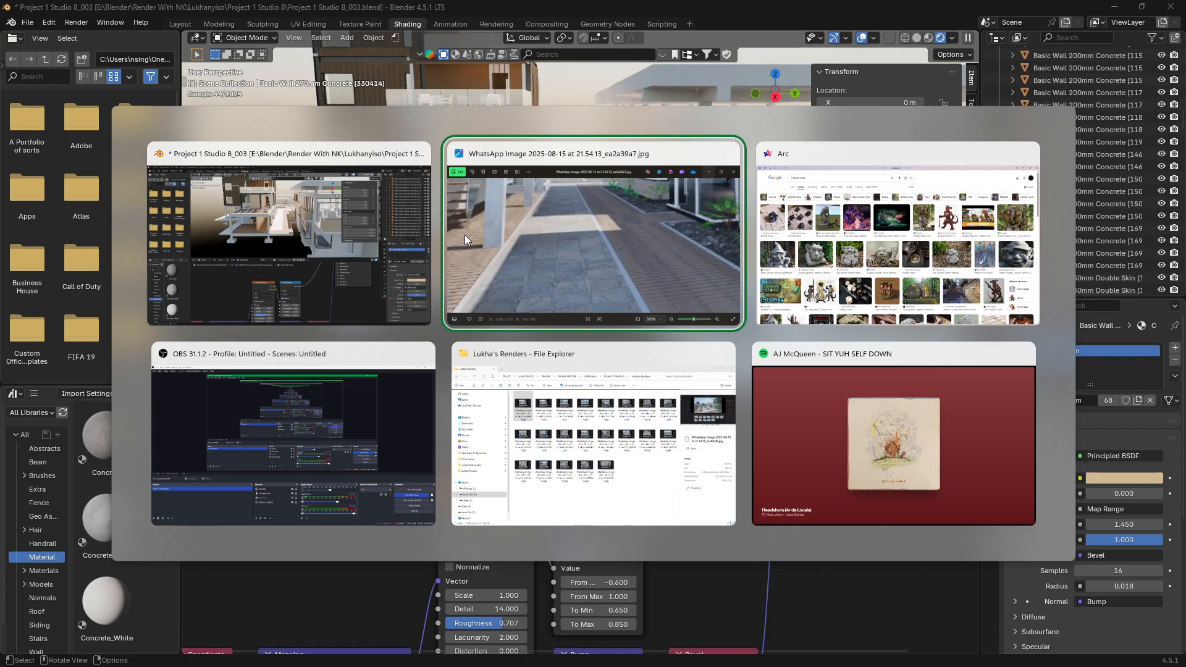
{"action": "scroll", "coordinate": [618, 184], "scroll_direction": "down", "scroll_amount": 6}
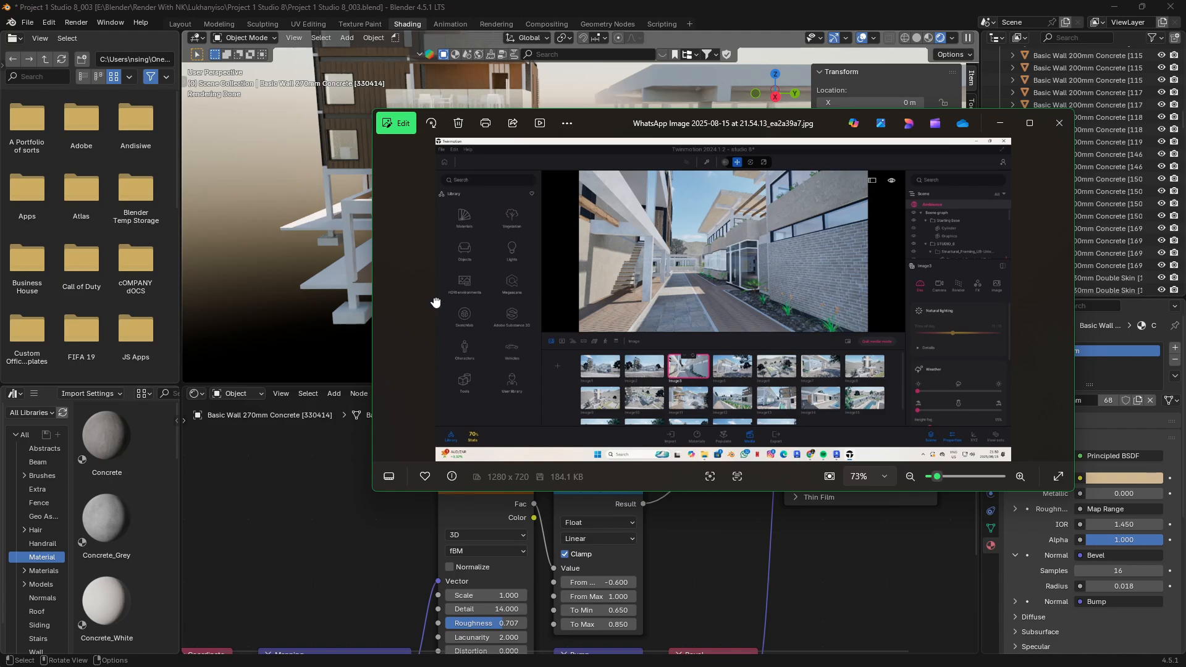
{"action": "key", "text": "Left"}
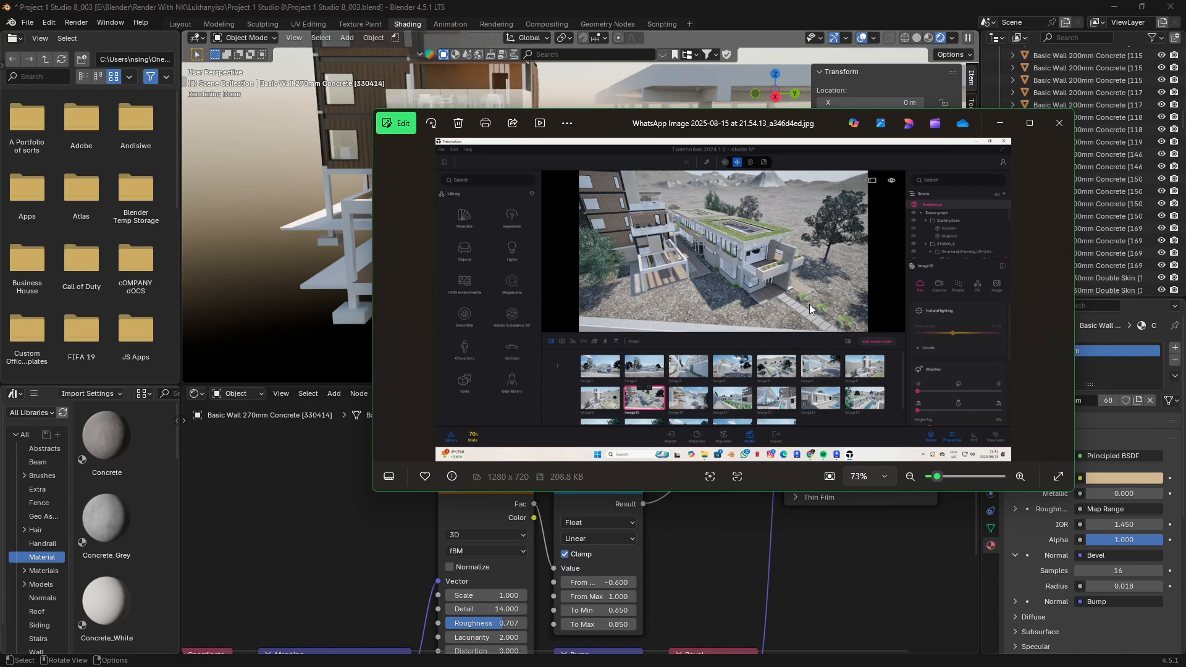
{"action": "key", "text": "Left"}
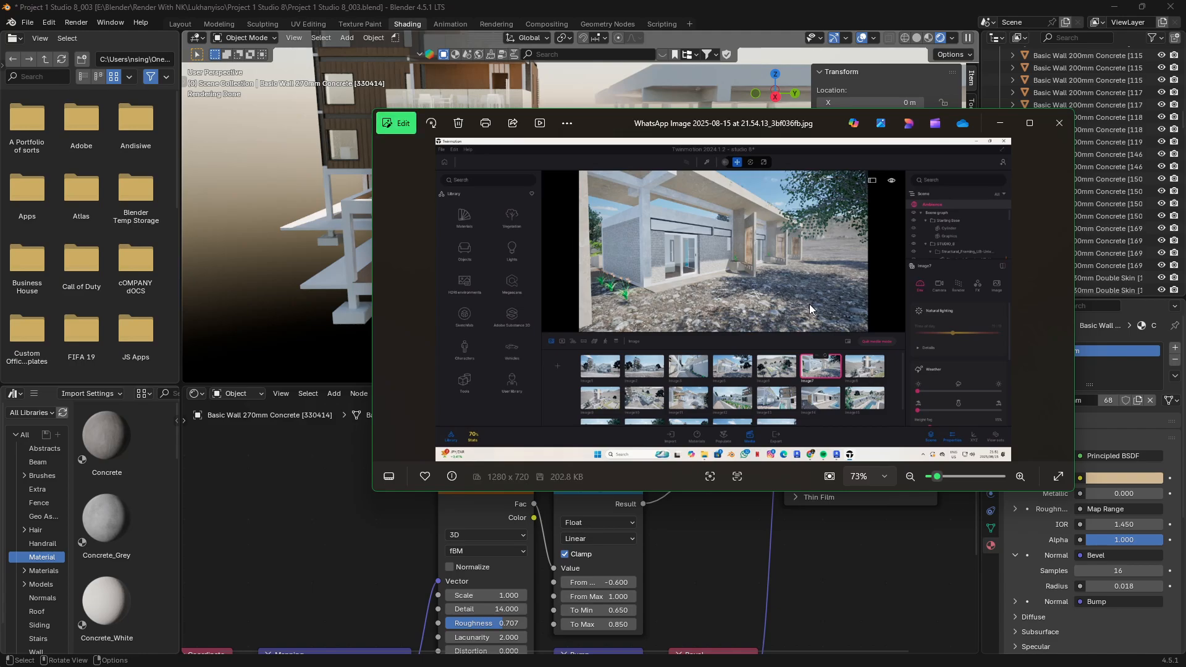
{"action": "key", "text": "alt+Tab"}
{"action": "key", "text": "alt+Tab"}
{"action": "key", "text": "alt+Tab"}
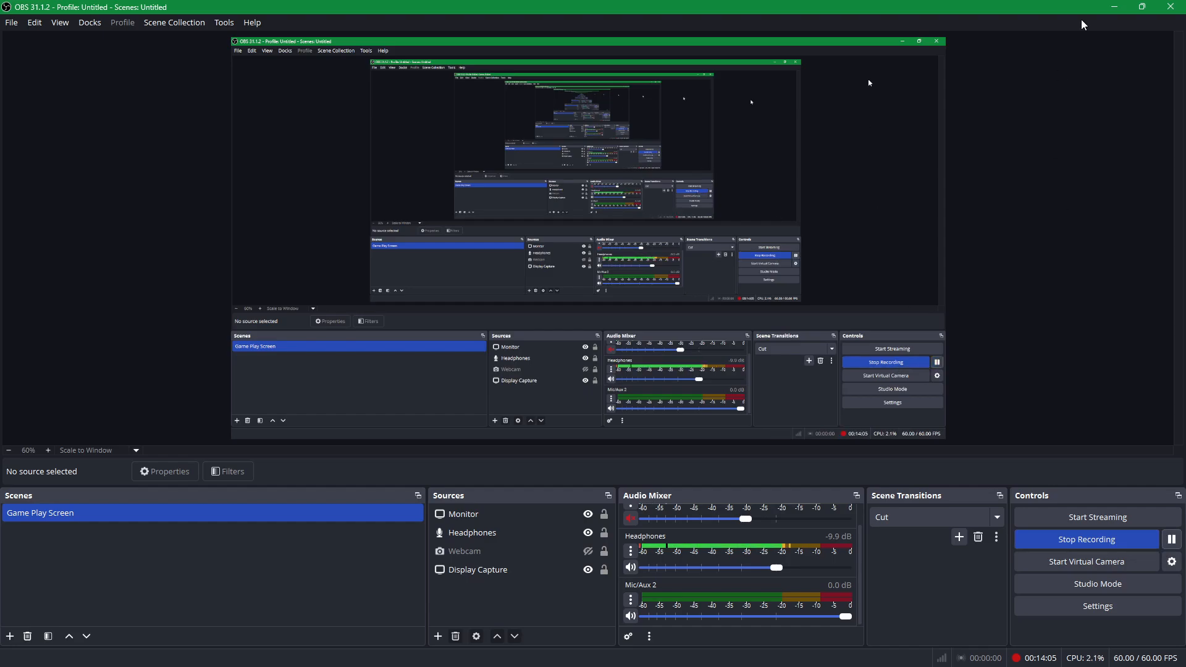
{"action": "left_click", "coordinate": [1115, 6]}
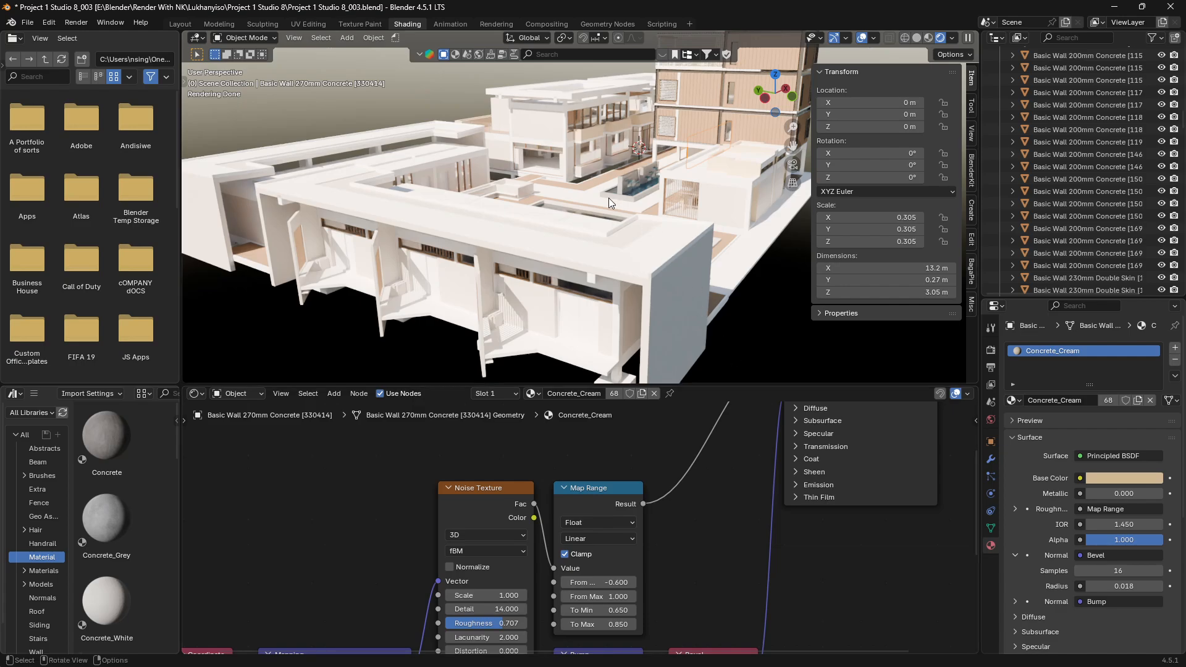
Select a cream parapet wall on the lower building and examine the surrounding terraces from several sides.
{"action": "scroll", "coordinate": [587, 179], "scroll_direction": "up", "scroll_amount": 3}
{"action": "mouse_move", "coordinate": [587, 180]}
{"action": "middle_mouse_down"}
{"action": "mouse_move", "coordinate": [480, 213]}
{"action": "mouse_move", "coordinate": [576, 194]}
{"action": "middle_mouse_up"}
{"action": "scroll", "coordinate": [576, 193], "scroll_direction": "up", "scroll_amount": 2}
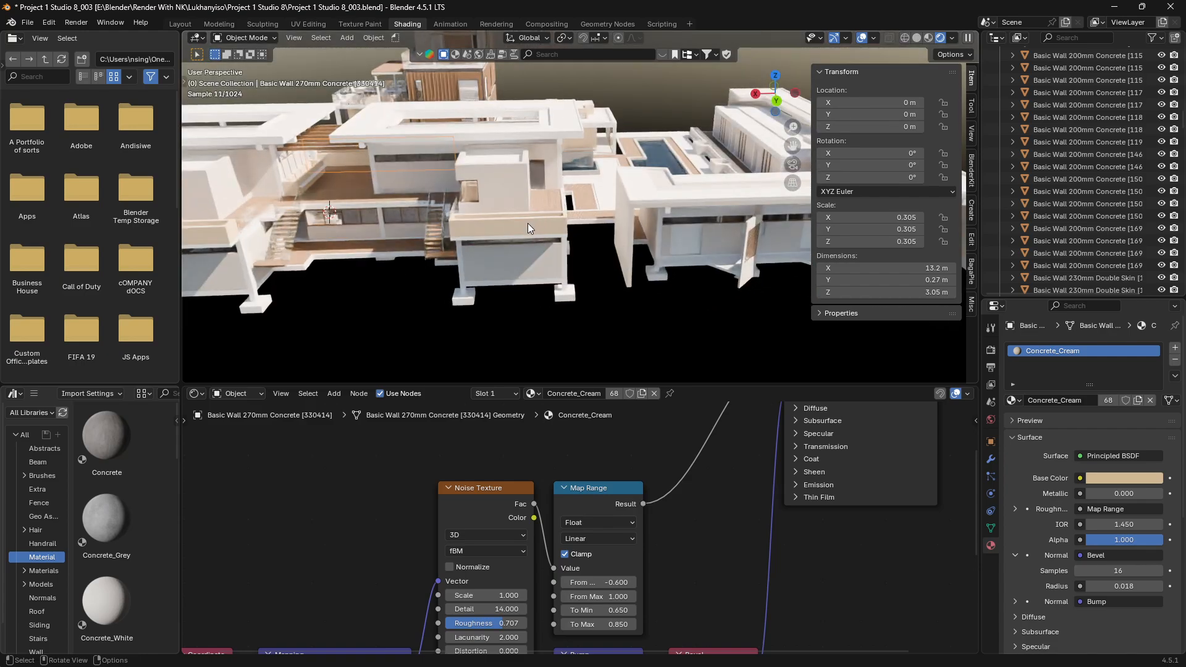
{"action": "left_click", "coordinate": [528, 226]}
{"action": "middle_click_drag", "start_coordinate": [518, 224], "coordinate": [463, 231]}
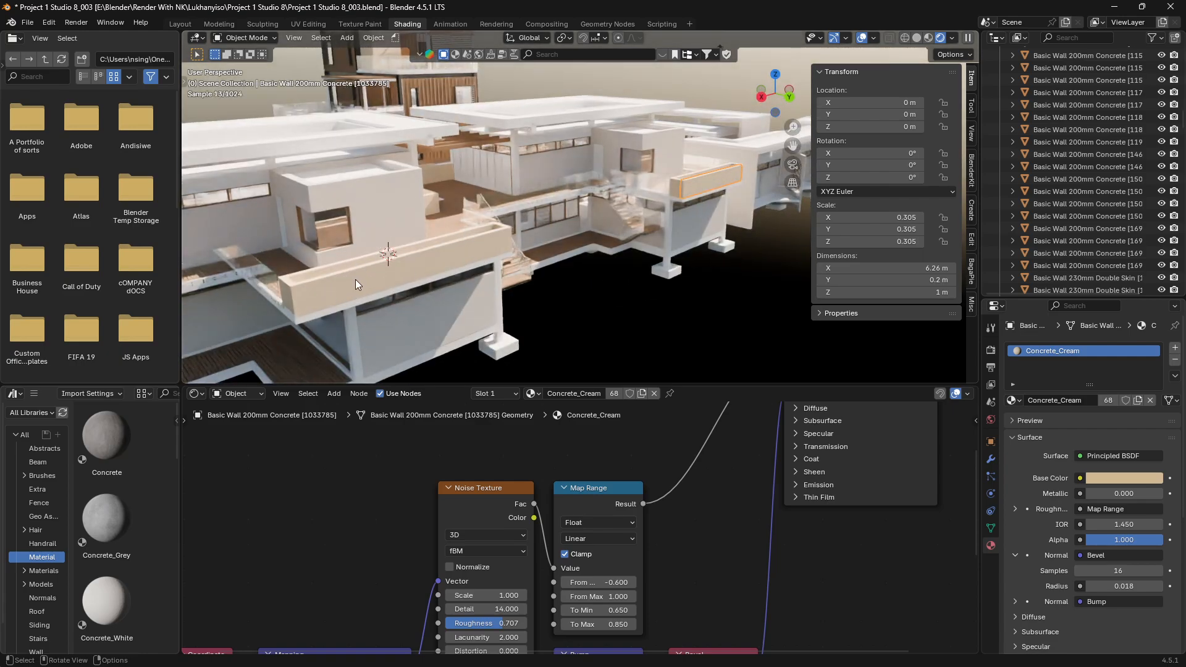
{"action": "scroll", "coordinate": [336, 293], "scroll_direction": "down", "scroll_amount": 1}
{"action": "middle_click_drag", "start_coordinate": [336, 293], "coordinate": [355, 269]}
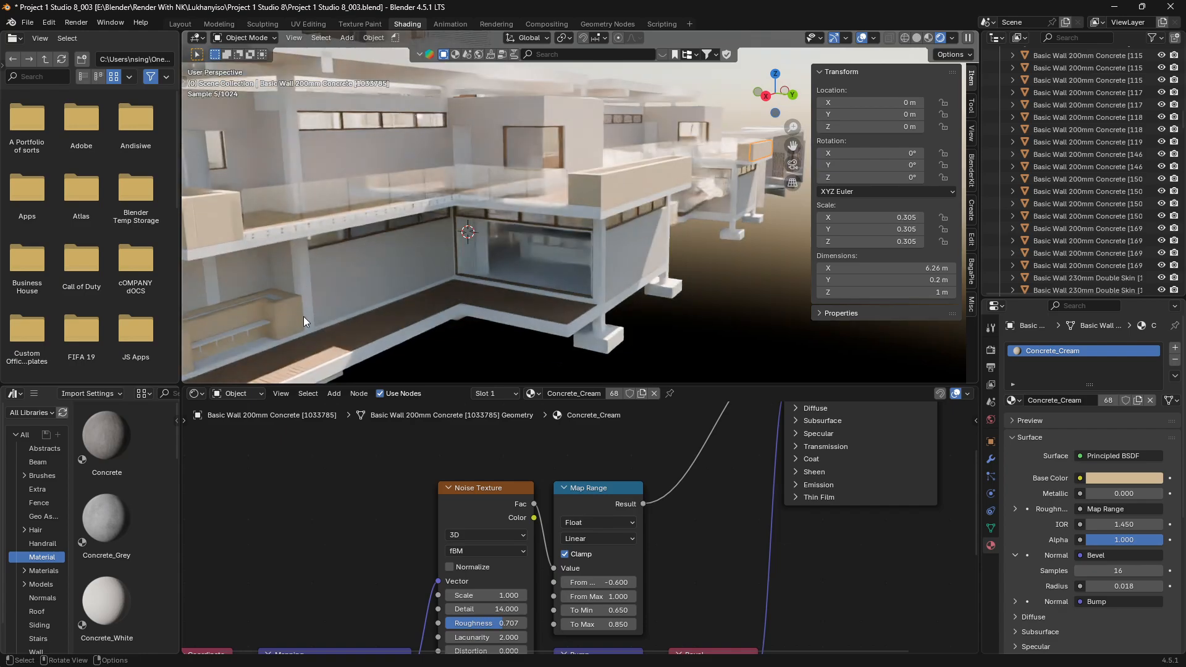
{"action": "scroll", "coordinate": [303, 317], "scroll_direction": "down", "scroll_amount": 4}
{"action": "middle_click_drag", "start_coordinate": [302, 316], "coordinate": [481, 255]}
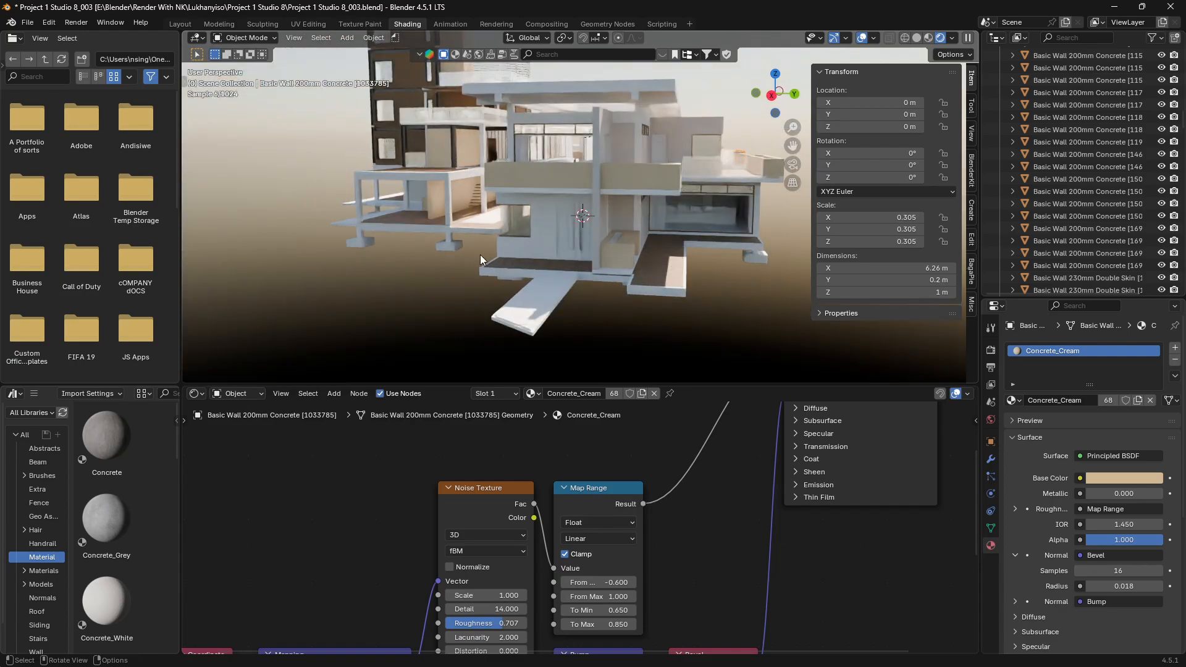
Examine the row of cream balcony parapets along the walkway, selecting individual walls to check their material.
{"action": "scroll", "coordinate": [479, 254], "scroll_direction": "up", "scroll_amount": 3}
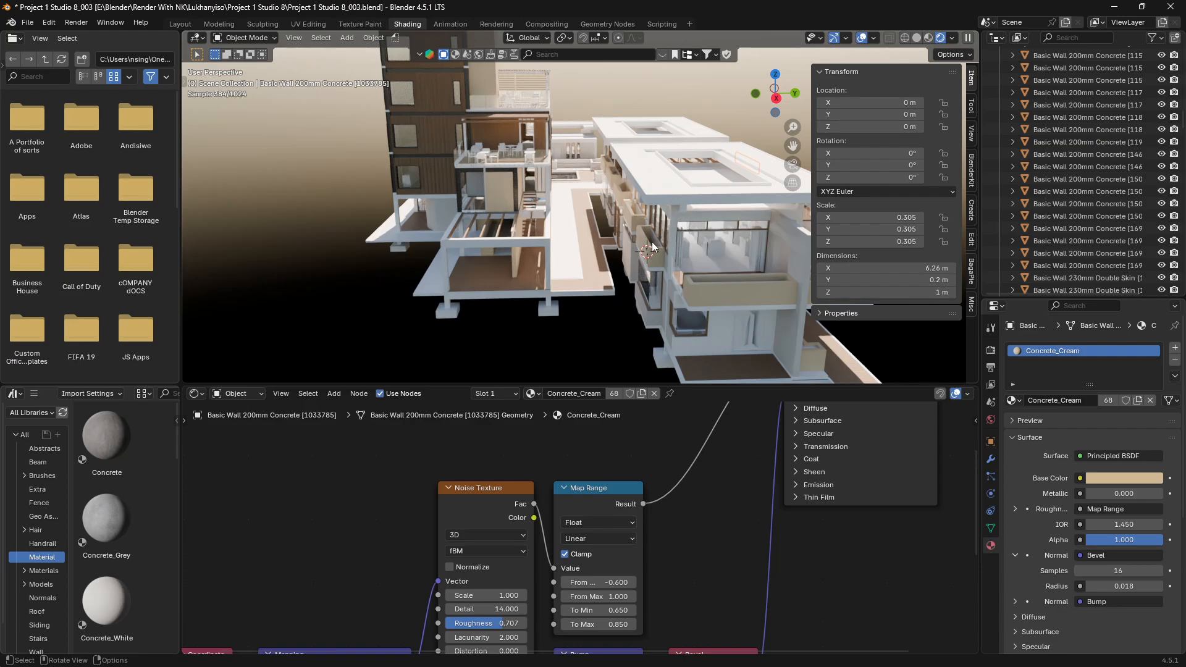
{"action": "scroll", "coordinate": [639, 227], "scroll_direction": "up", "scroll_amount": 3}
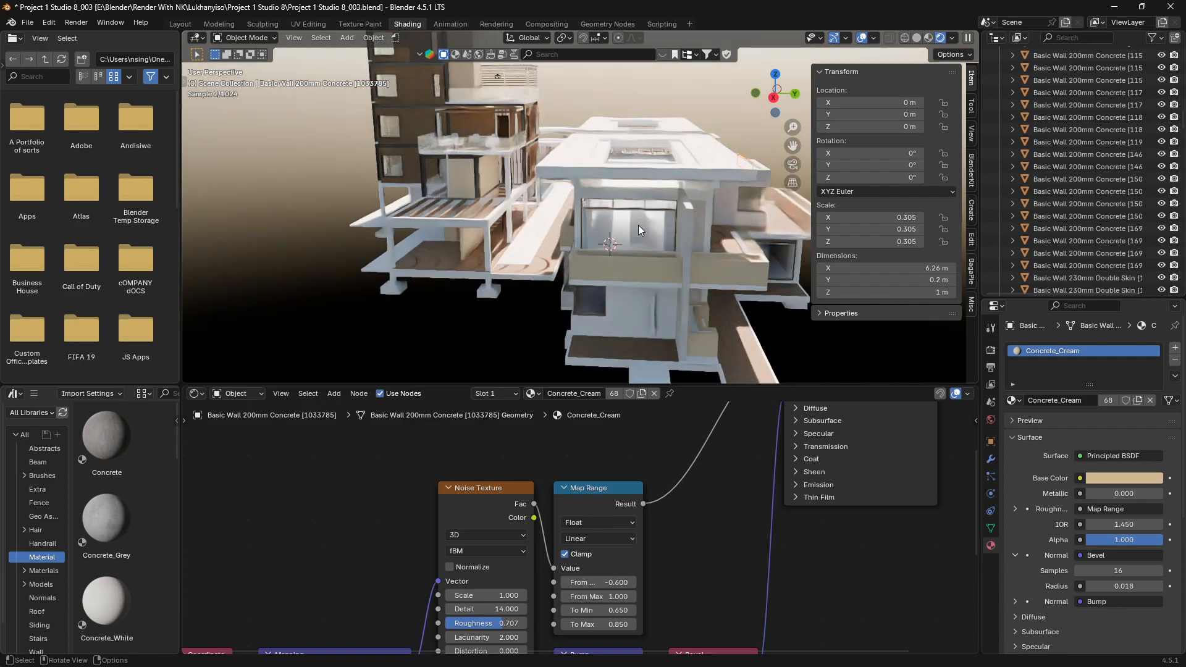
{"action": "scroll", "coordinate": [562, 183], "scroll_direction": "up", "scroll_amount": 3}
{"action": "scroll", "coordinate": [563, 181], "scroll_direction": "down", "scroll_amount": 4}
{"action": "scroll", "coordinate": [609, 185], "scroll_direction": "up", "scroll_amount": 2}
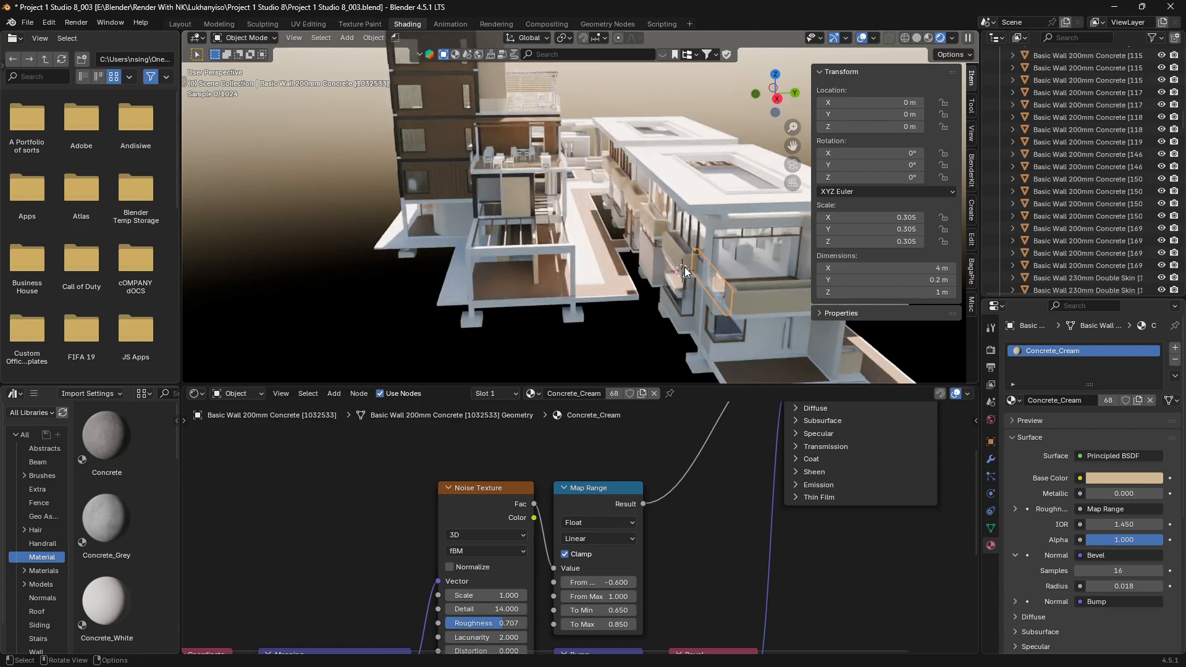
{"action": "scroll", "coordinate": [685, 268], "scroll_direction": "up", "scroll_amount": 2}
{"action": "scroll", "coordinate": [684, 267], "scroll_direction": "up", "scroll_amount": 1}
{"action": "scroll", "coordinate": [684, 268], "scroll_direction": "down", "scroll_amount": 2}
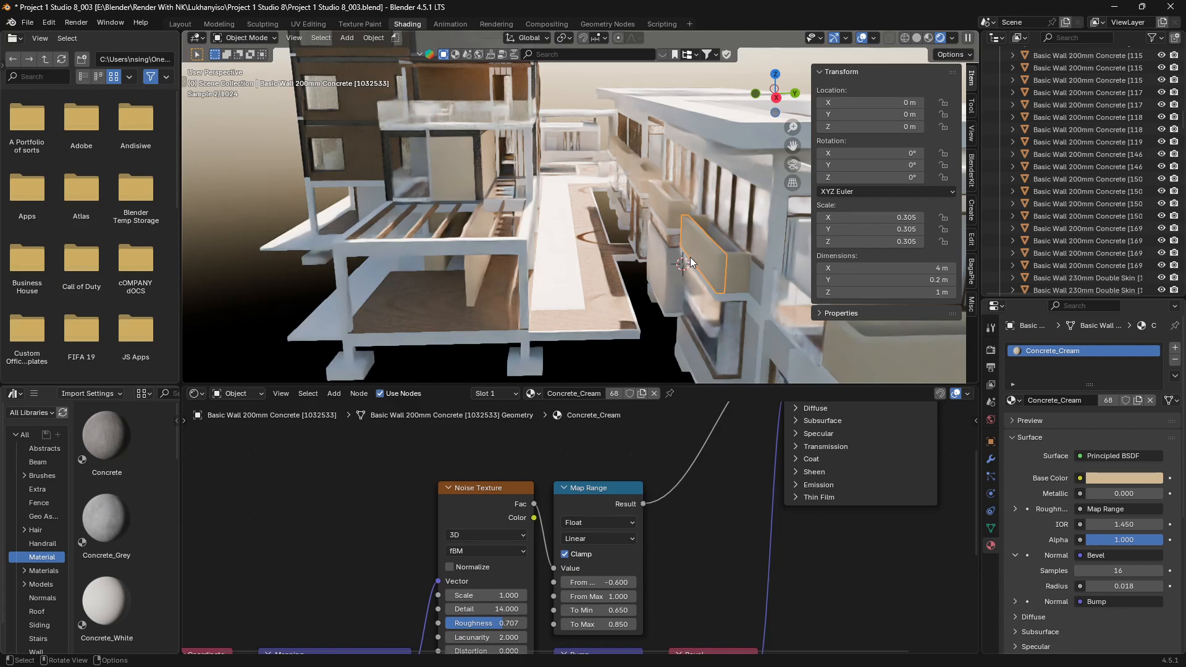
{"action": "left_click", "coordinate": [670, 199]}
{"action": "left_click", "coordinate": [635, 162]}
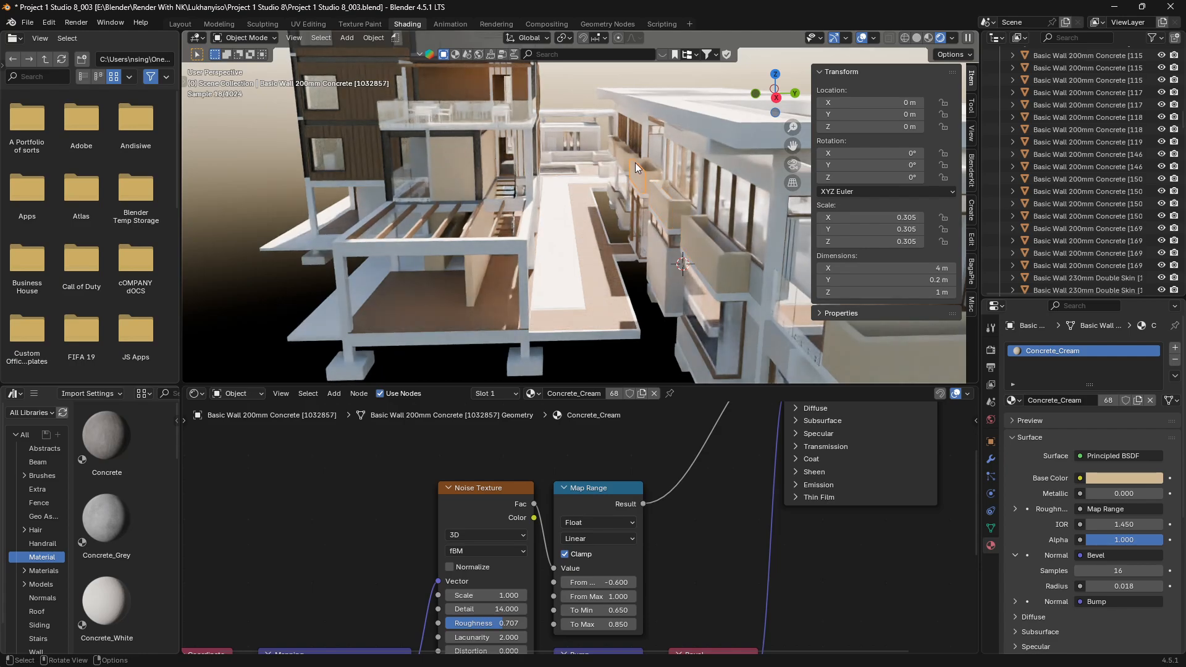
Select ranges of the 200 mm Concrete and 110 mm Single Wall objects to locate them in the model, ending on a balcony parapet.
{"action": "left_click", "coordinate": [1056, 67]}
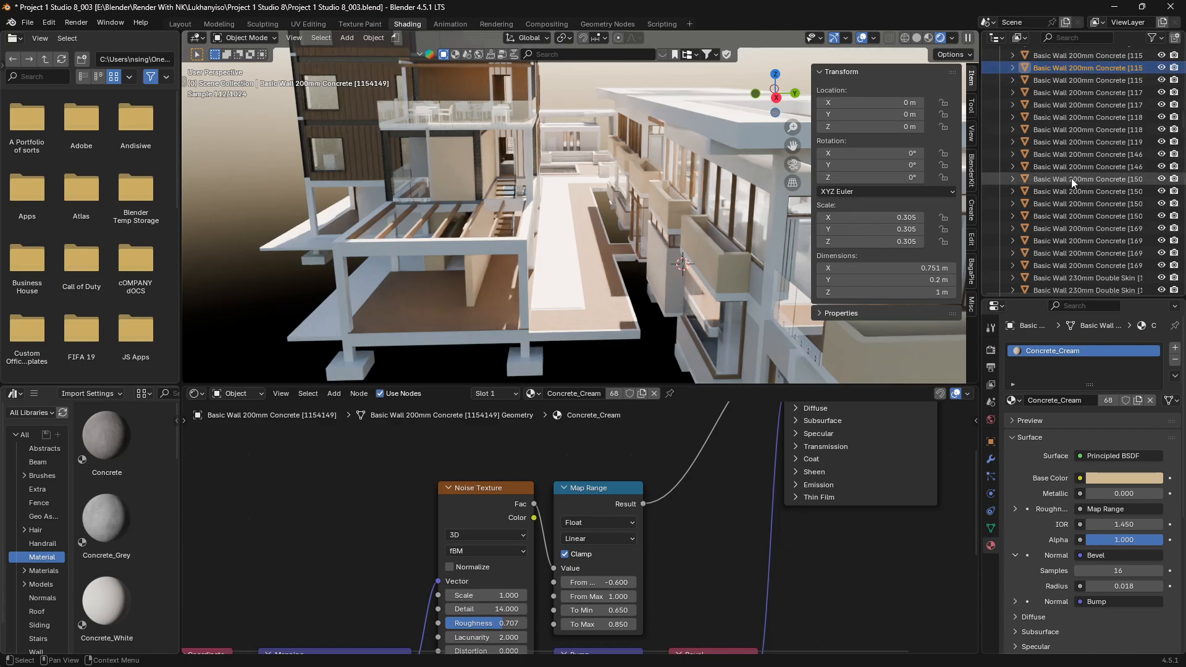
{"action": "scroll", "coordinate": [1070, 168], "scroll_direction": "down", "scroll_amount": 10}
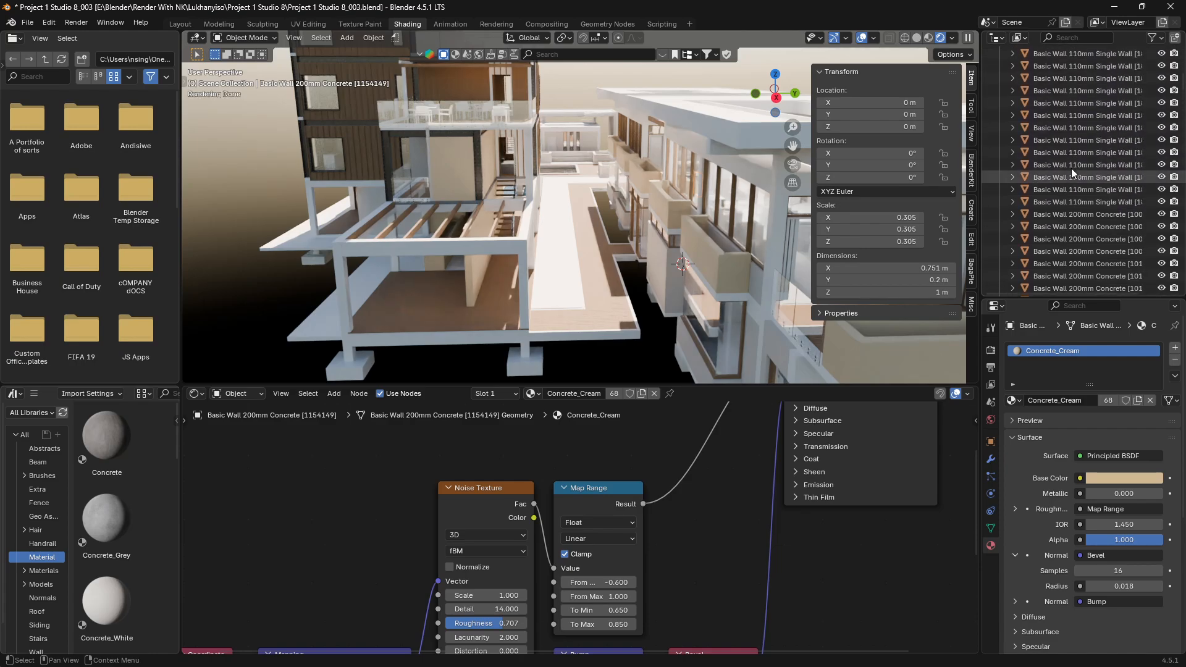
{"action": "left_click", "coordinate": [1058, 72], "text": "shift"}
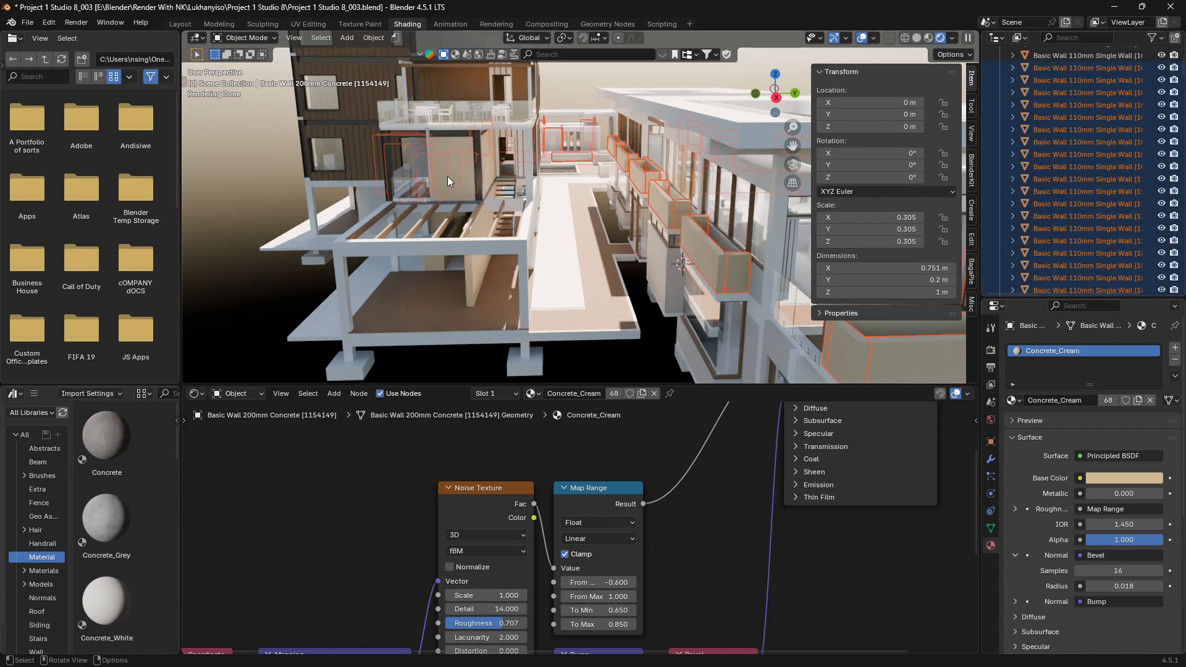
{"action": "left_click", "coordinate": [1078, 55]}
{"action": "left_click", "coordinate": [1077, 216], "text": "shift"}
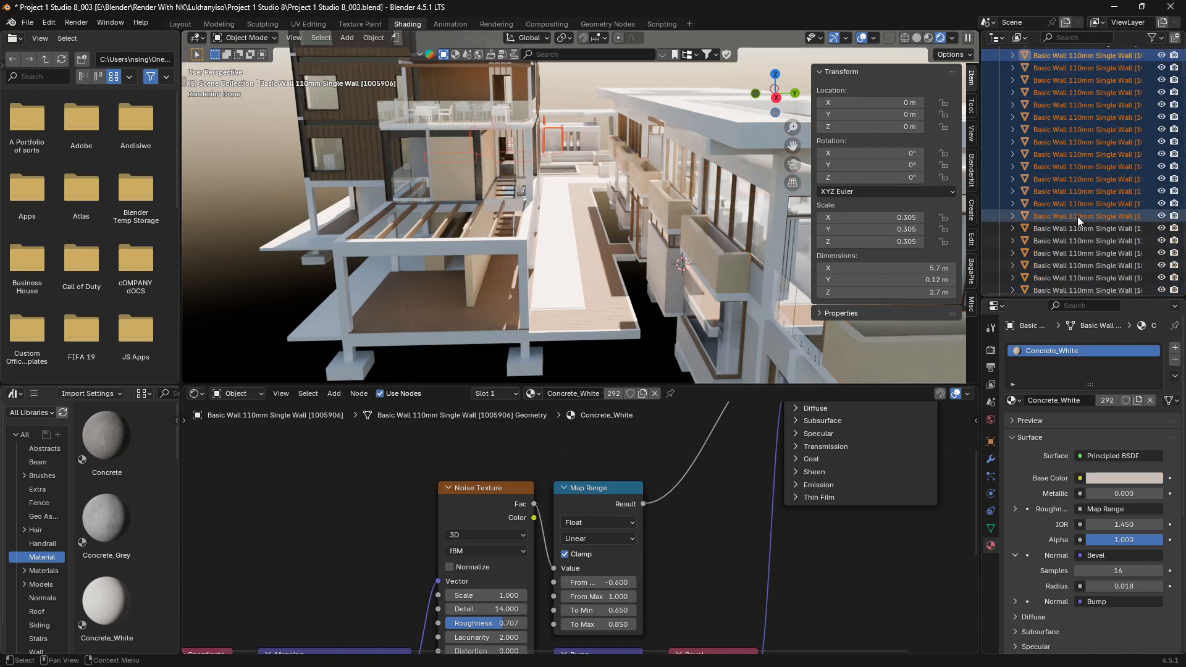
{"action": "left_click", "coordinate": [675, 210]}
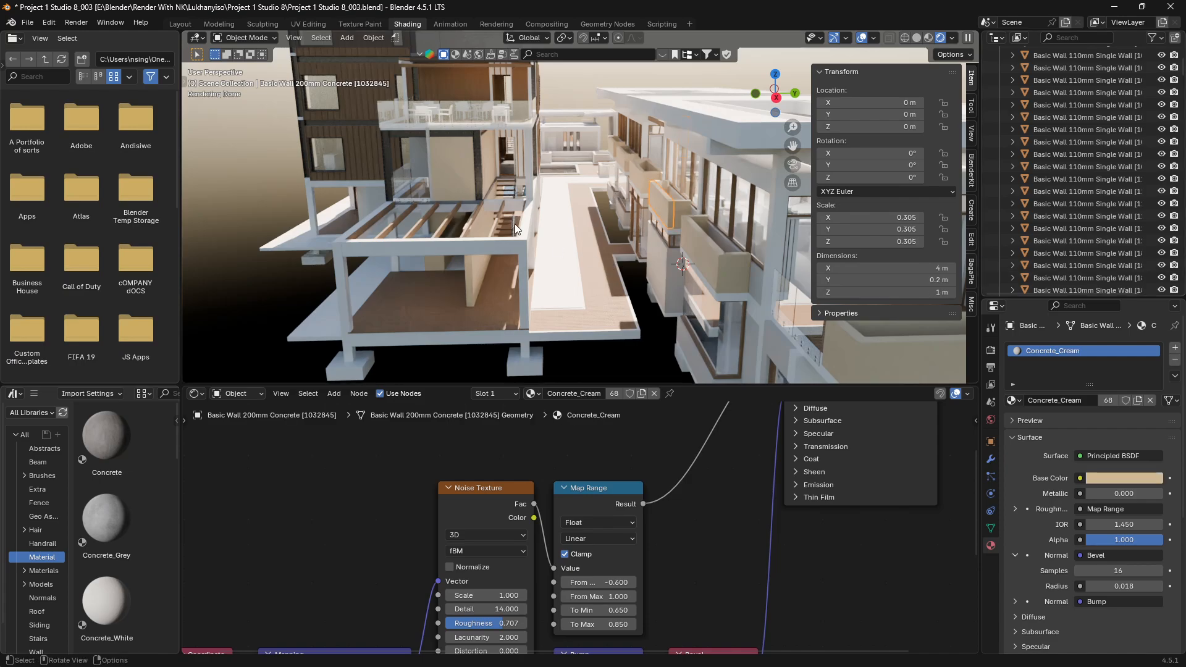
Select a vertical panel board beside the stair doorway and use Select Linked to pick matching boards.
{"action": "scroll", "coordinate": [509, 169], "scroll_direction": "up", "scroll_amount": 10}
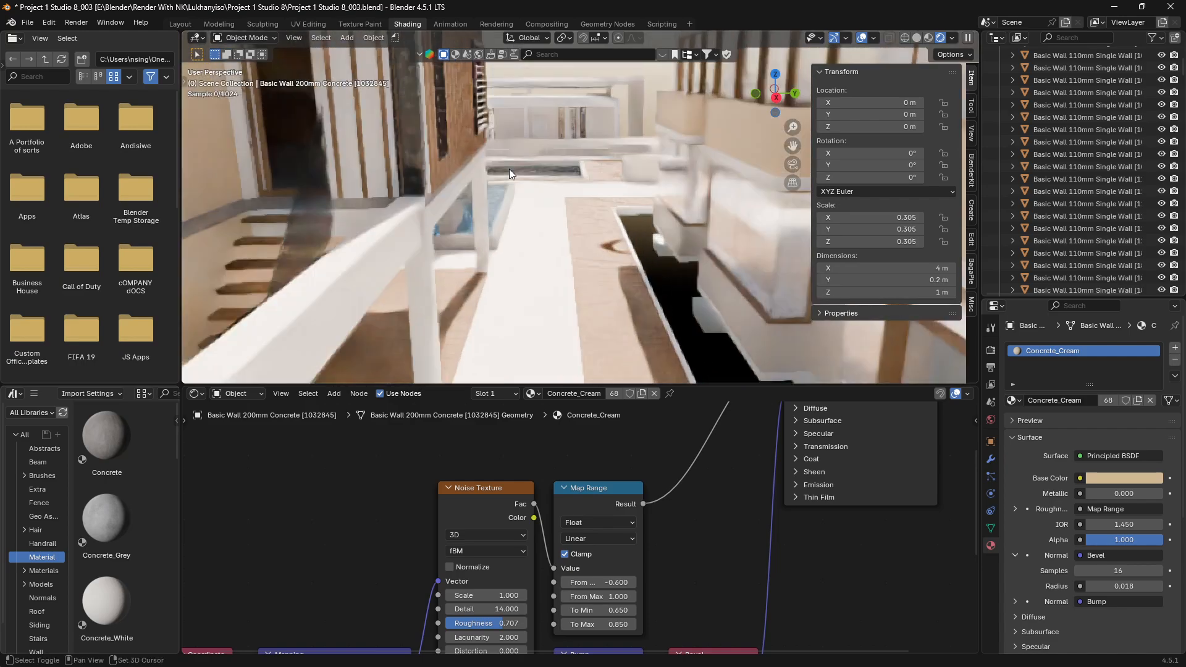
{"action": "scroll", "coordinate": [509, 169], "scroll_direction": "up", "scroll_amount": 10}
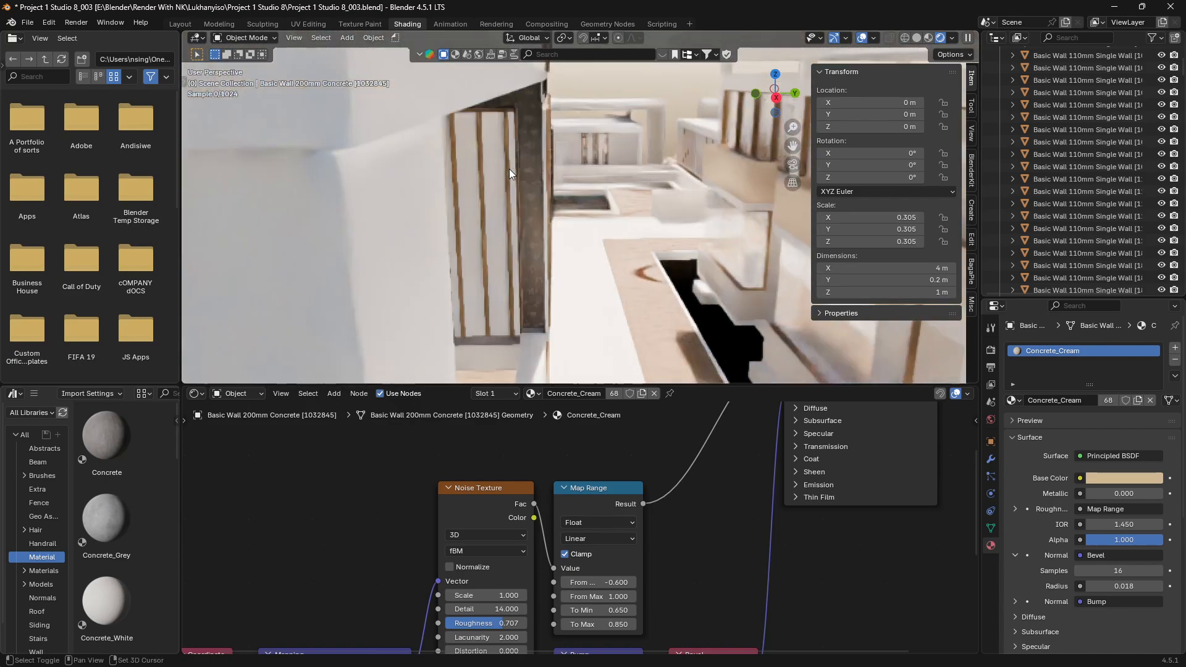
{"action": "scroll", "coordinate": [509, 169], "scroll_direction": "up", "scroll_amount": 5}
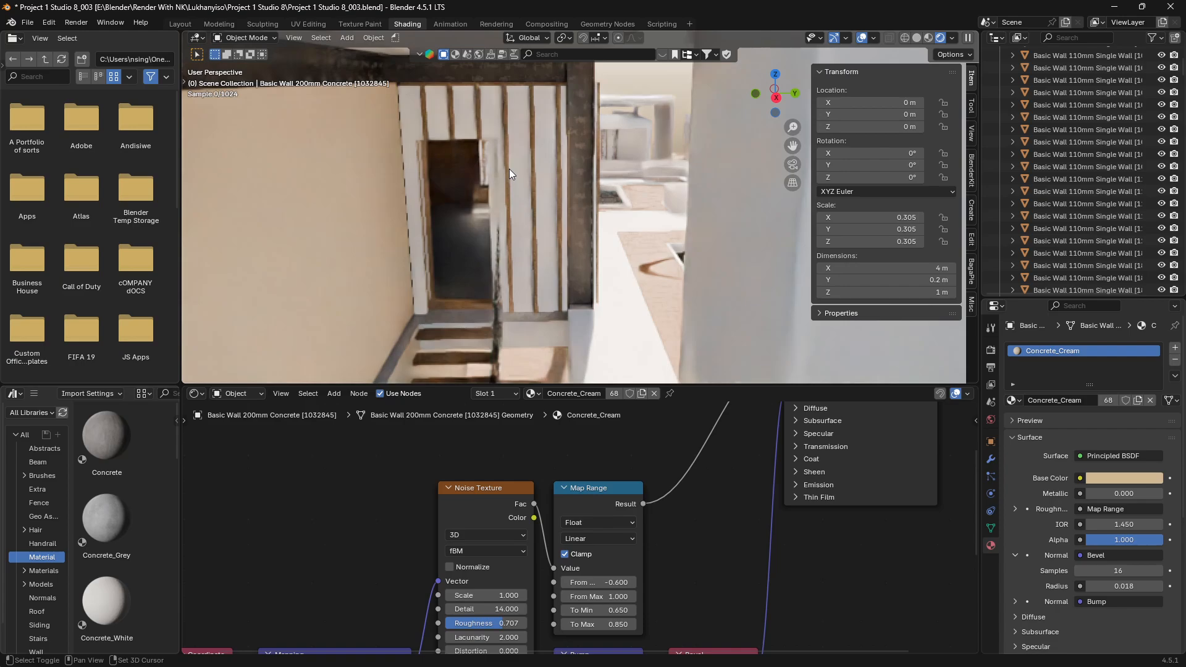
{"action": "left_click", "coordinate": [499, 113]}
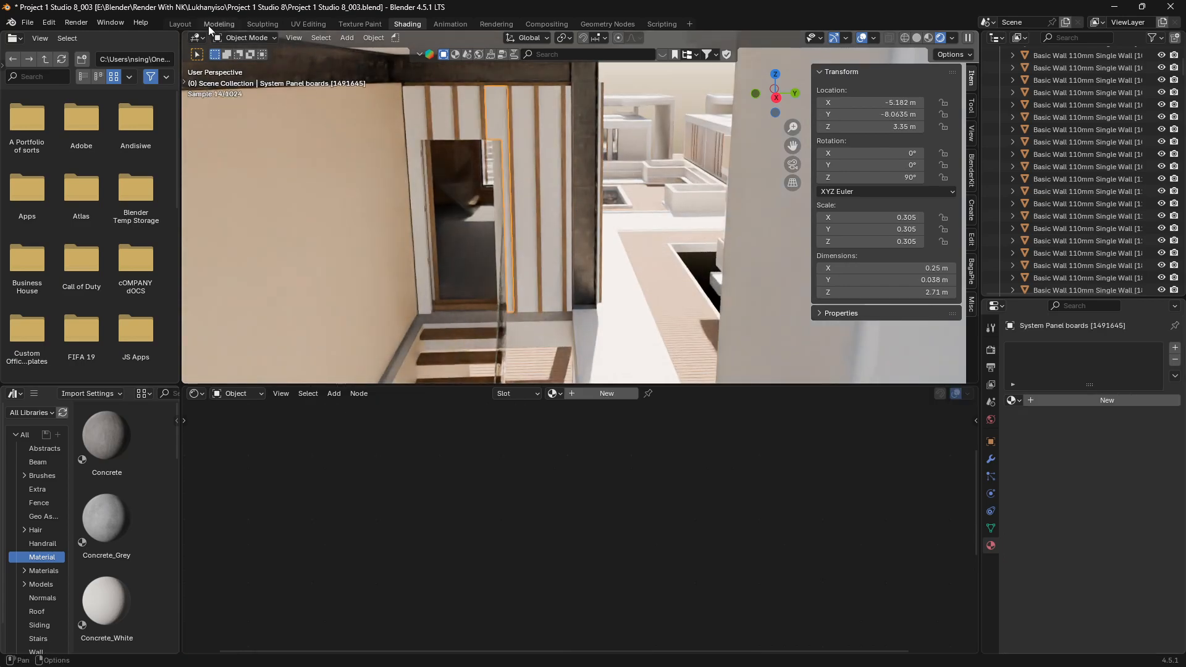
{"action": "left_click", "coordinate": [321, 37]}
{"action": "mouse_move", "coordinate": [364, 204]}
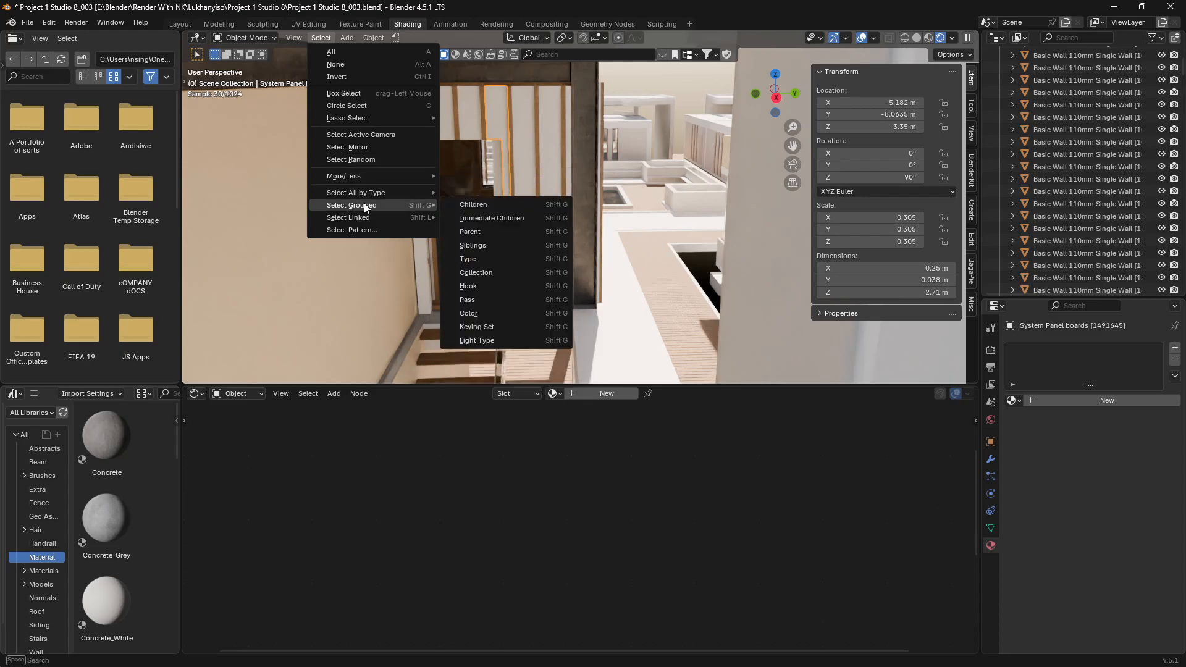
{"action": "left_click", "coordinate": [478, 224]}
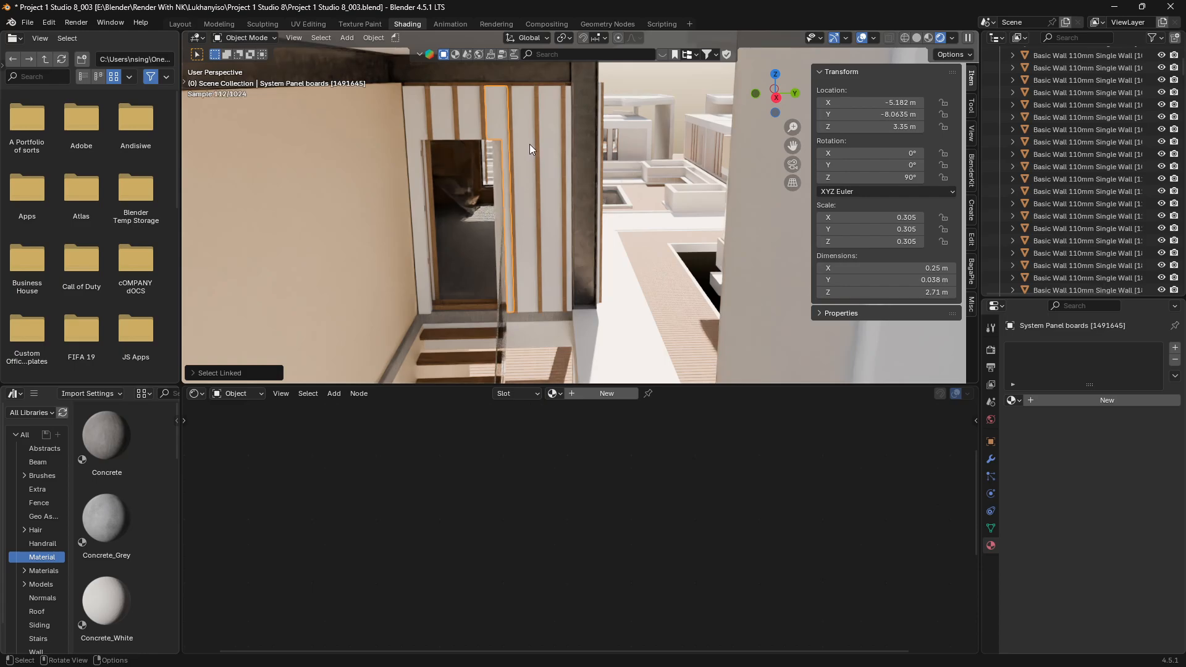
Select another panel board beside the stair doorway, use Select Linked by Object Data, and examine which boards are included.
{"action": "scroll", "coordinate": [529, 144], "scroll_direction": "down", "scroll_amount": 10}
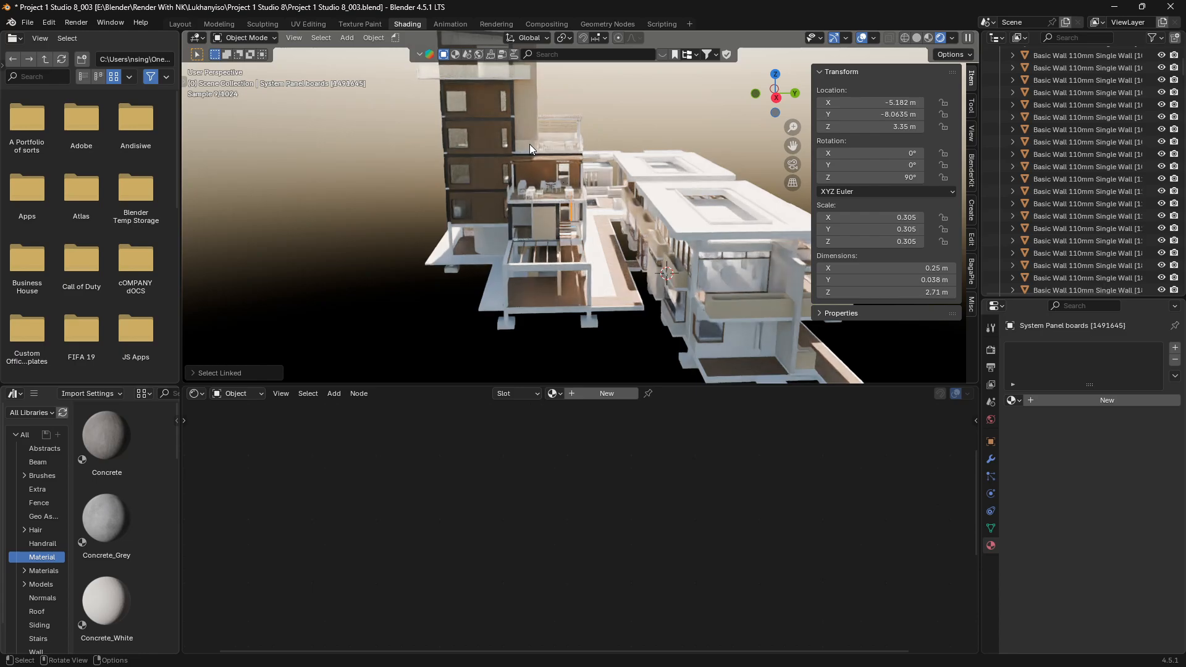
{"action": "scroll", "coordinate": [529, 144], "scroll_direction": "up", "scroll_amount": 10}
{"action": "scroll", "coordinate": [529, 143], "scroll_direction": "down", "scroll_amount": 2}
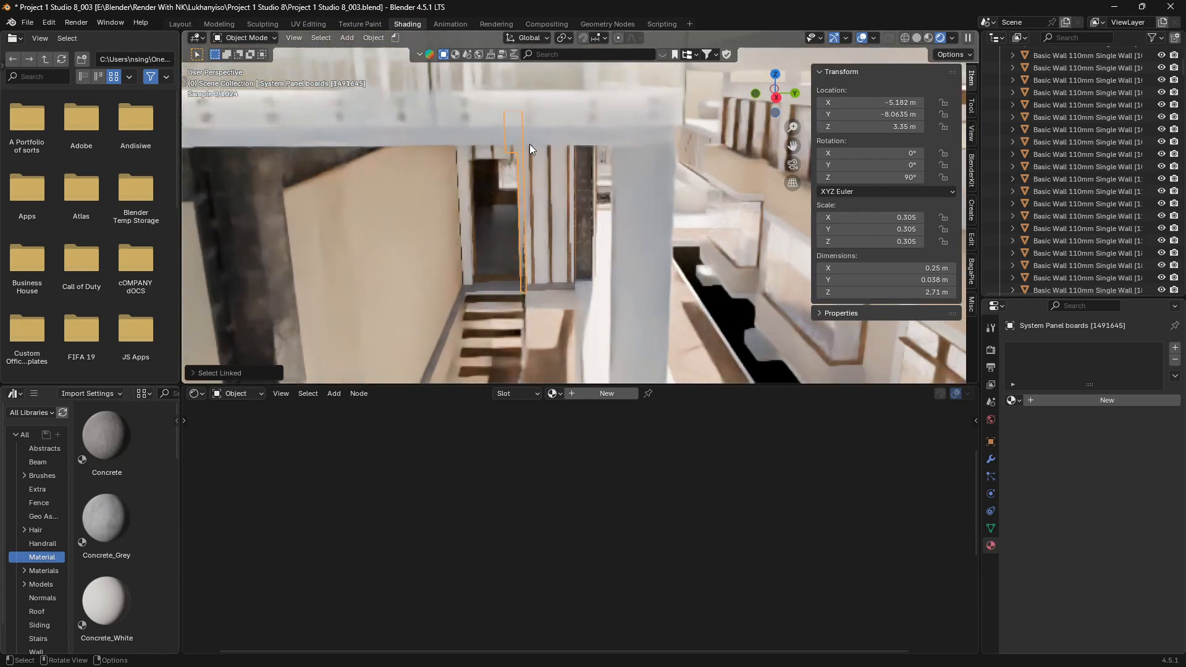
{"action": "left_click", "coordinate": [520, 156]}
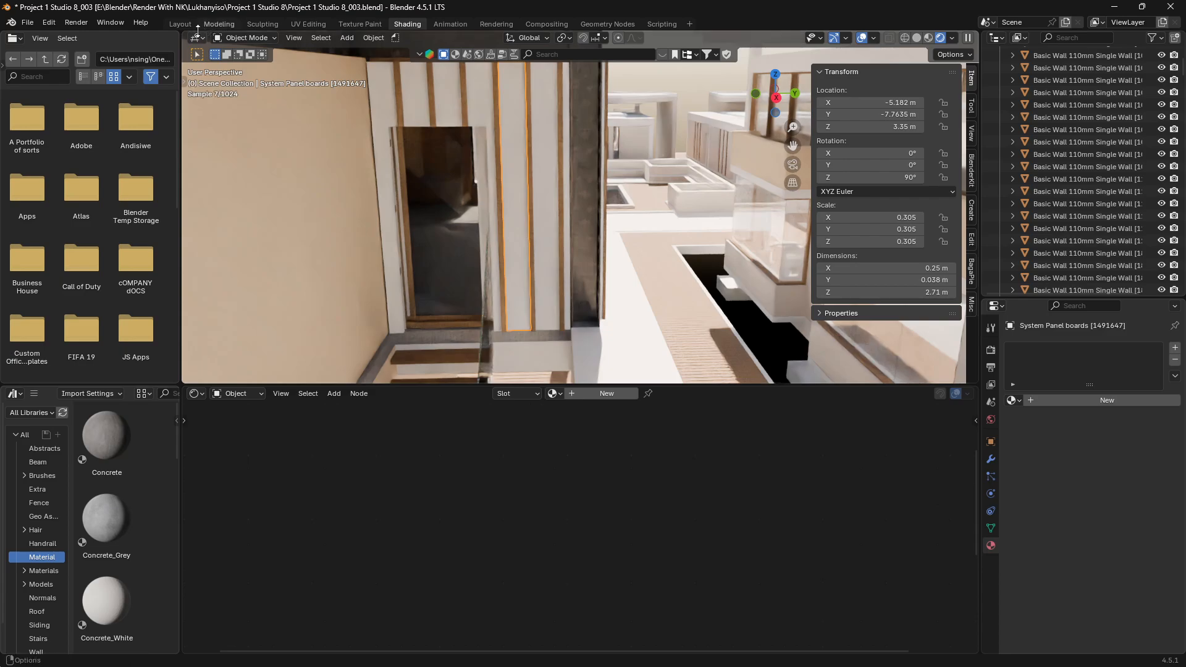
{"action": "left_click", "coordinate": [321, 38]}
{"action": "mouse_move", "coordinate": [355, 216]}
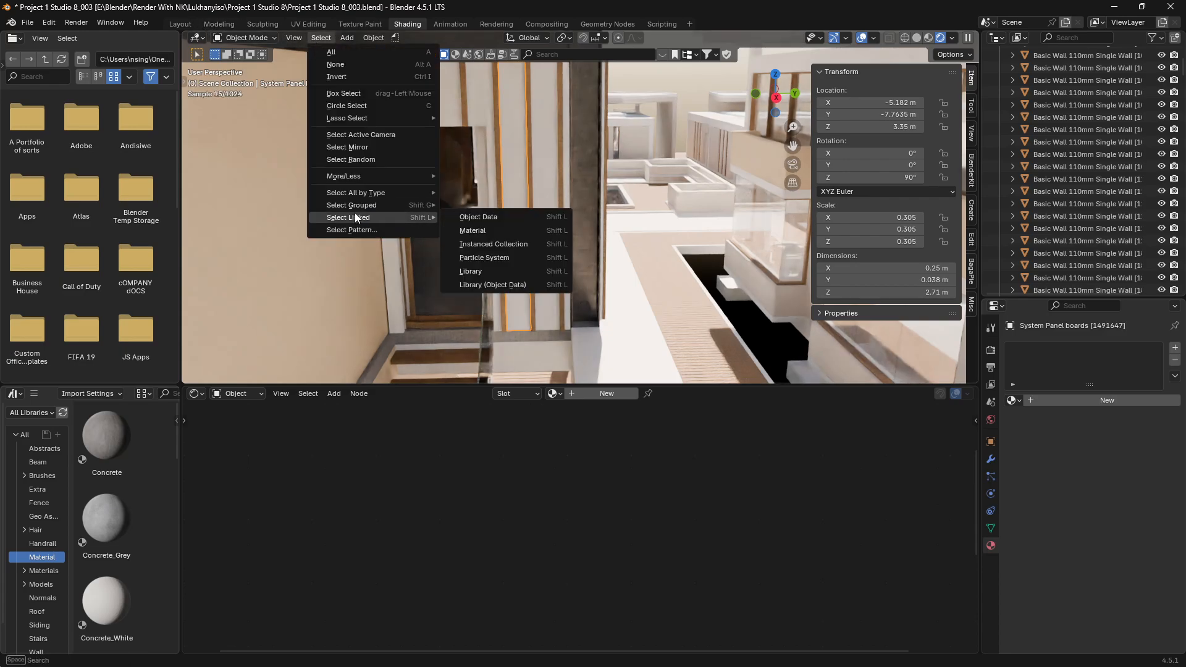
{"action": "left_click", "coordinate": [466, 216]}
{"action": "middle_click_drag", "start_coordinate": [597, 221], "coordinate": [587, 220]}
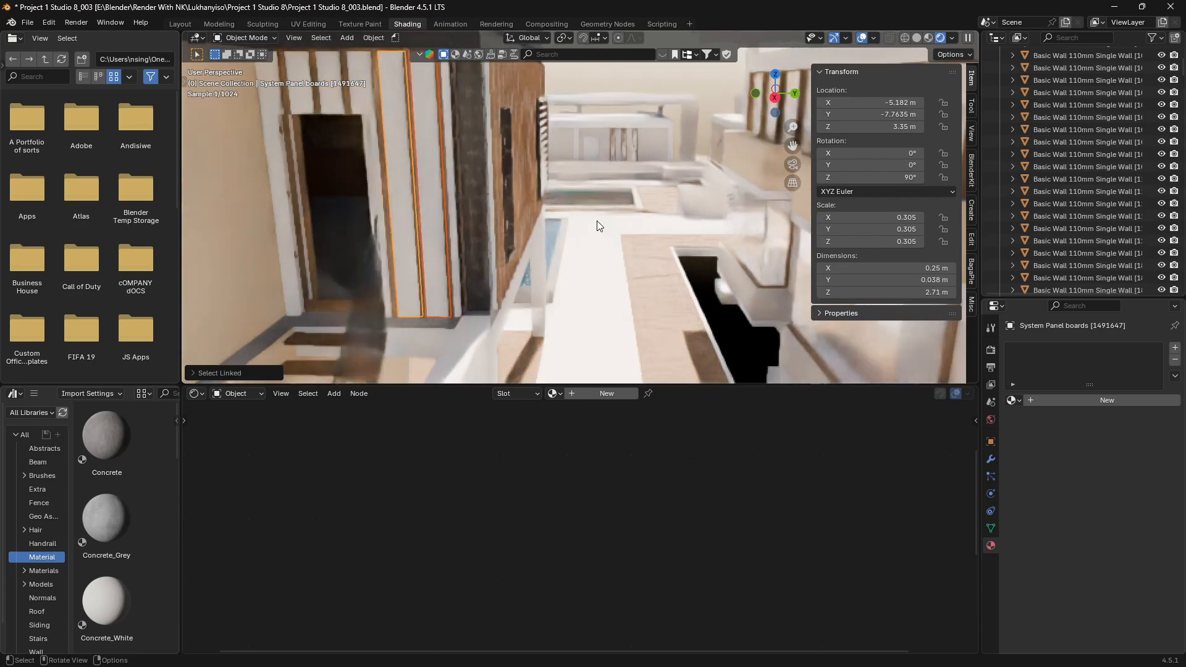
{"action": "scroll", "coordinate": [597, 220], "scroll_direction": "down", "scroll_amount": 1}
{"action": "scroll", "coordinate": [597, 221], "scroll_direction": "down", "scroll_amount": 3}
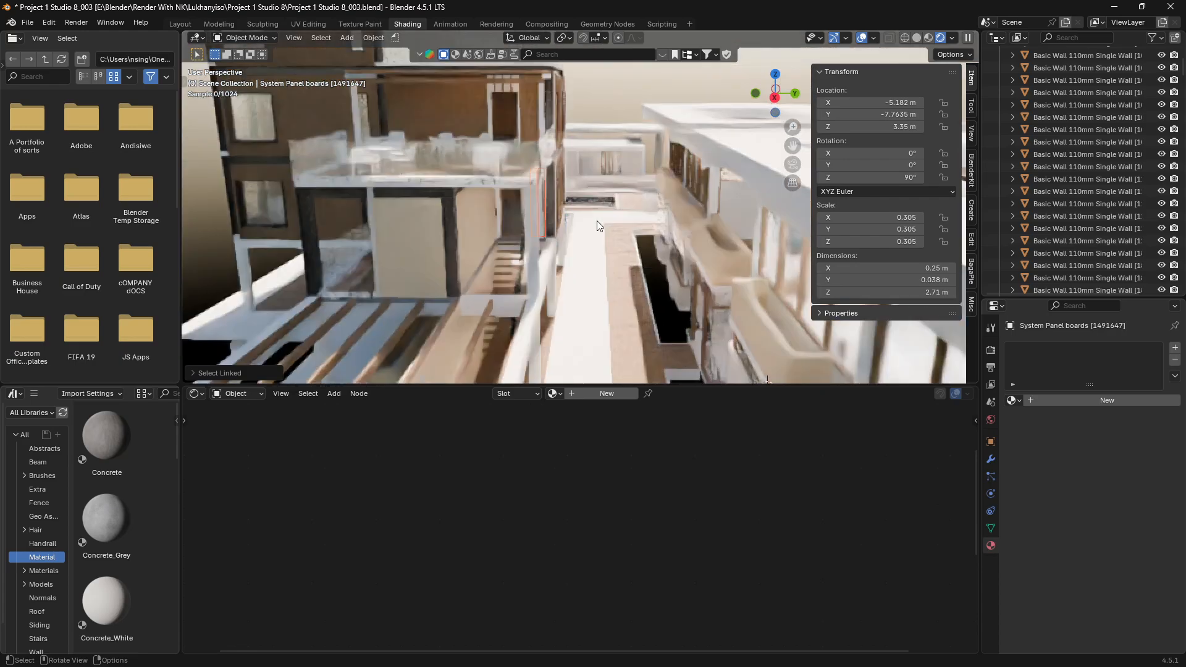
{"action": "scroll", "coordinate": [596, 220], "scroll_direction": "up", "scroll_amount": 6}
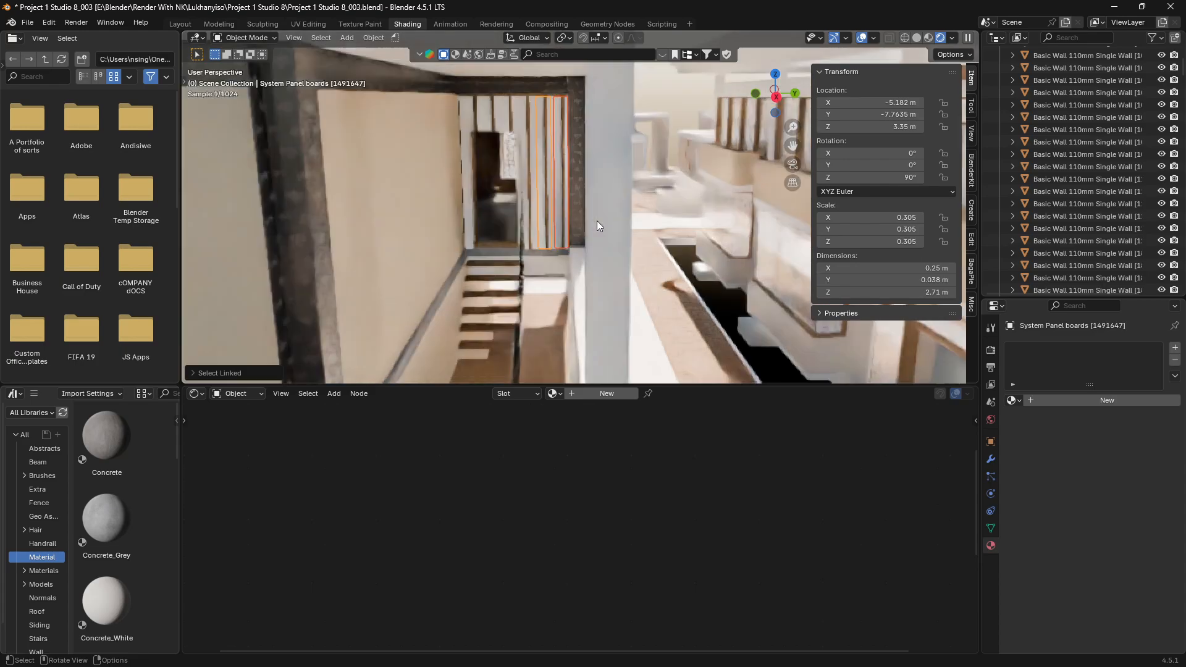
{"action": "scroll", "coordinate": [566, 174], "scroll_direction": "up", "scroll_amount": 8}
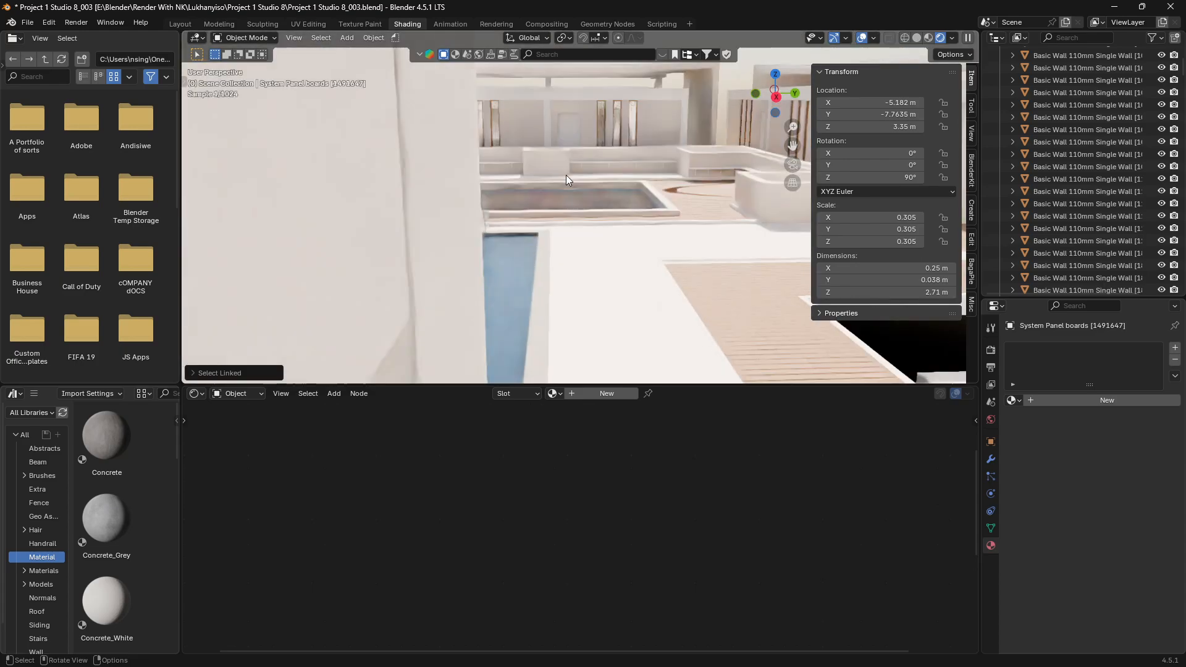
{"action": "scroll", "coordinate": [566, 174], "scroll_direction": "down", "scroll_amount": 6}
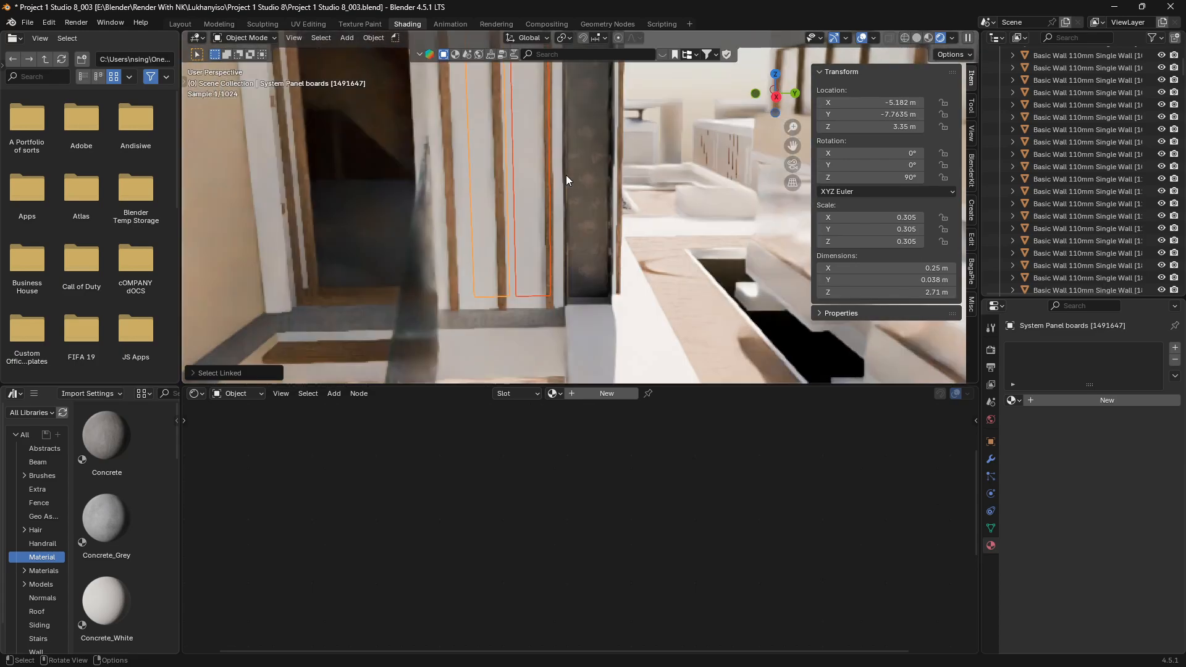
{"action": "scroll", "coordinate": [1067, 104], "scroll_direction": "up", "scroll_amount": 5}
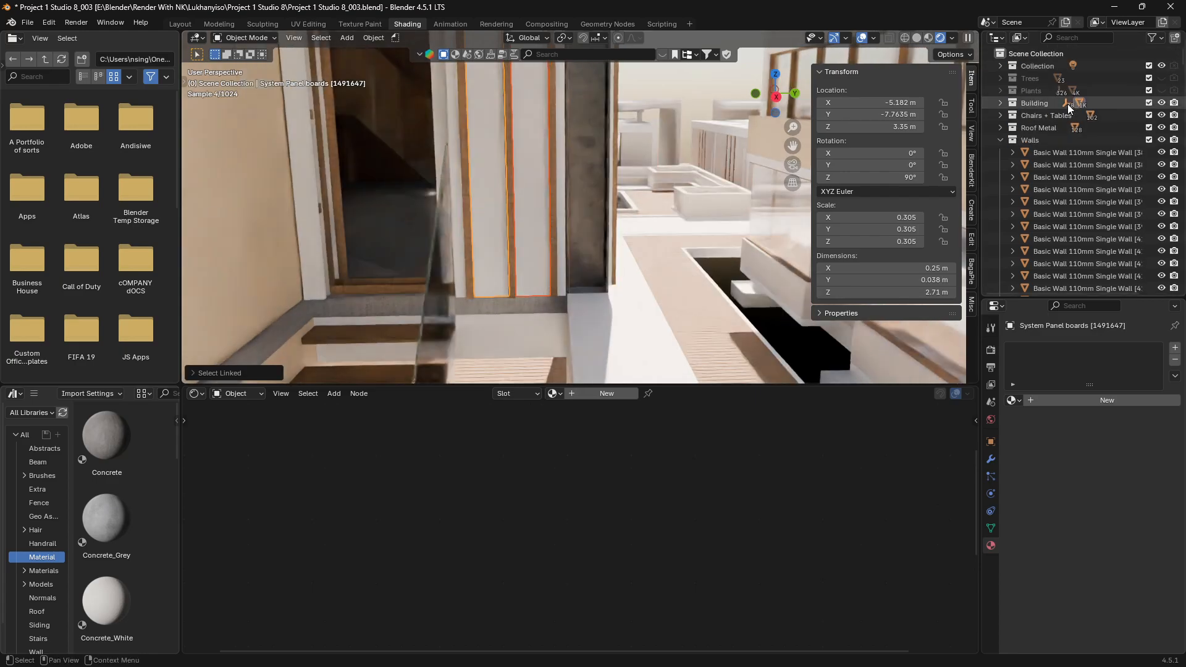
Collapse the Walls collection, then expand the Building collection and select its first System Panel boards object.
{"action": "left_click", "coordinate": [1000, 141]}
{"action": "left_click", "coordinate": [1000, 103]}
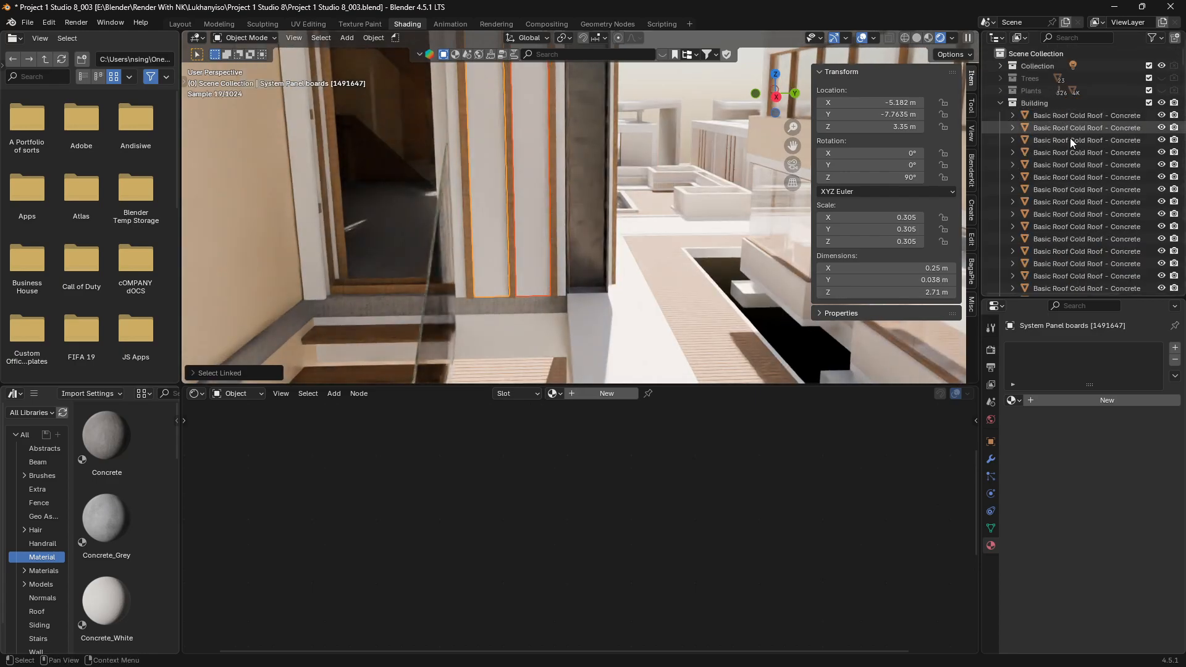
{"action": "scroll", "coordinate": [1077, 231], "scroll_direction": "down", "scroll_amount": 8}
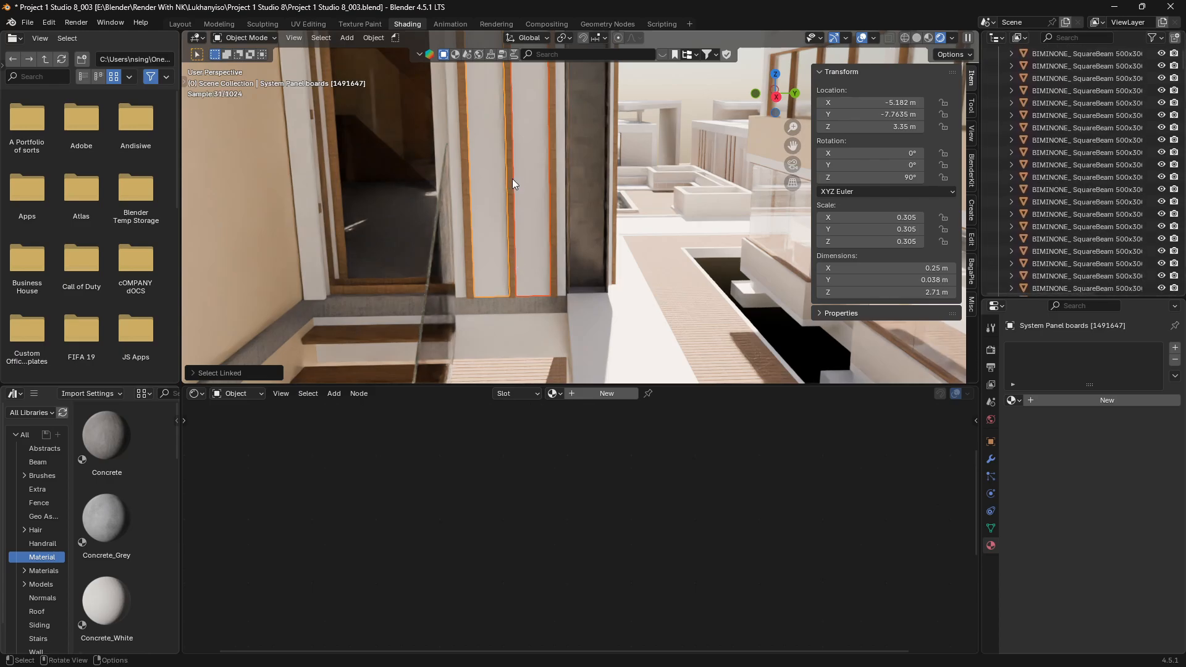
{"action": "scroll", "coordinate": [1138, 153], "scroll_direction": "down", "scroll_amount": 10}
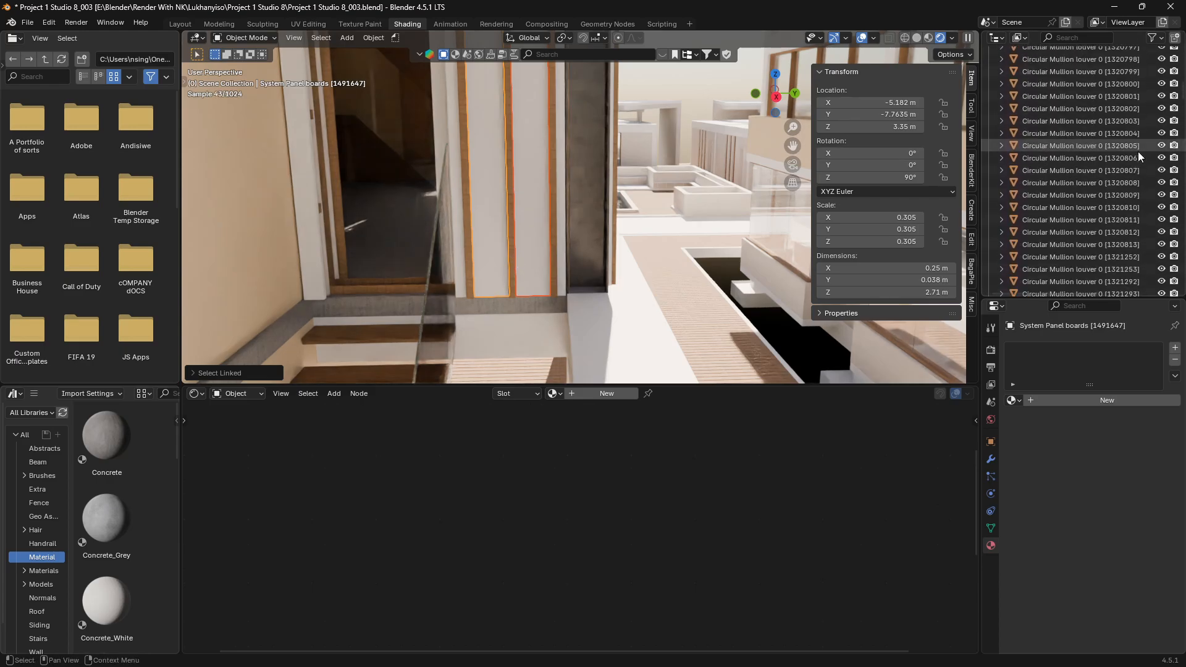
{"action": "scroll", "coordinate": [1138, 151], "scroll_direction": "down", "scroll_amount": 5}
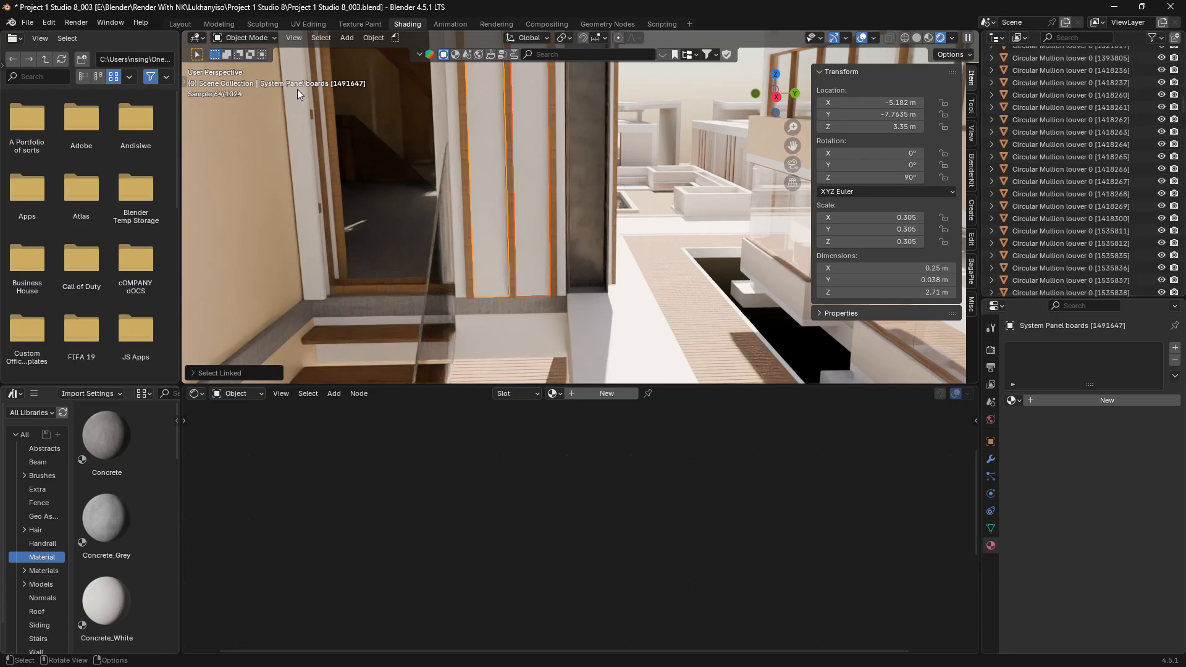
{"action": "scroll", "coordinate": [1124, 208], "scroll_direction": "down", "scroll_amount": 15}
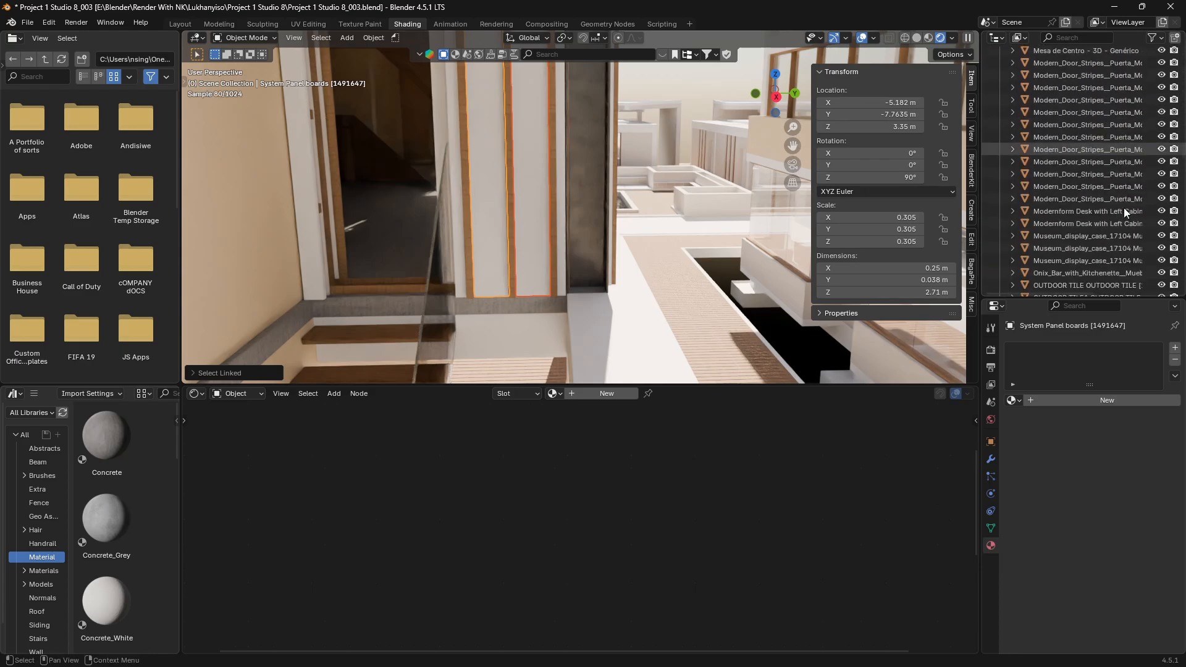
{"action": "scroll", "coordinate": [1124, 211], "scroll_direction": "down", "scroll_amount": 20}
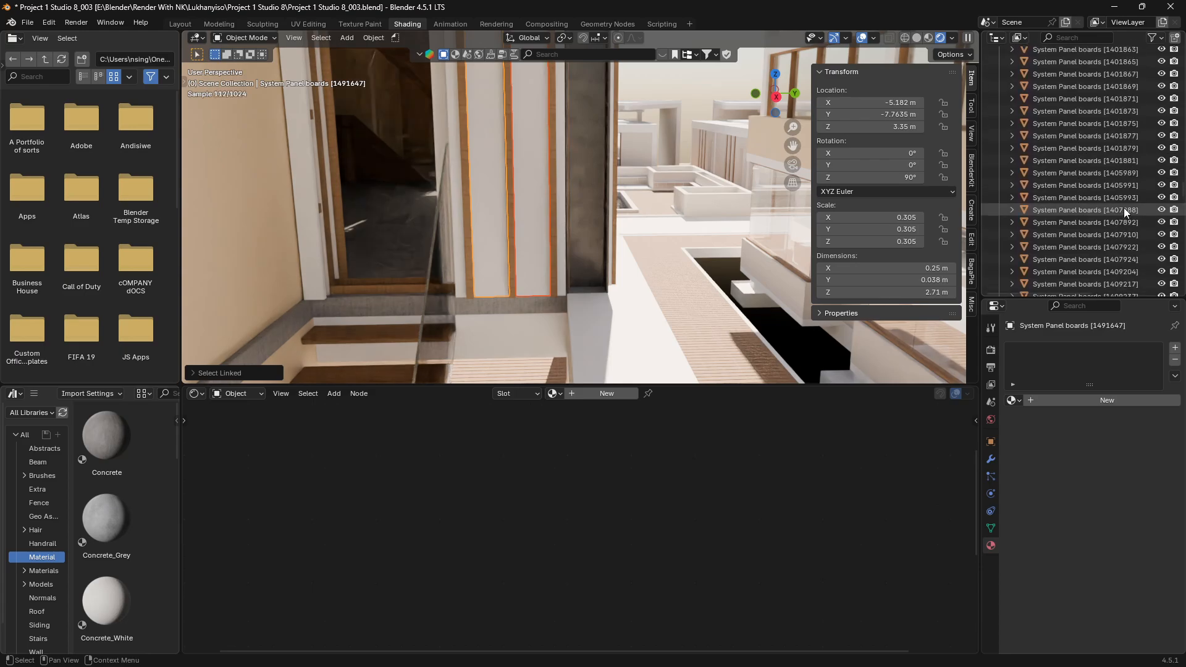
{"action": "scroll", "coordinate": [1123, 209], "scroll_direction": "up", "scroll_amount": 15}
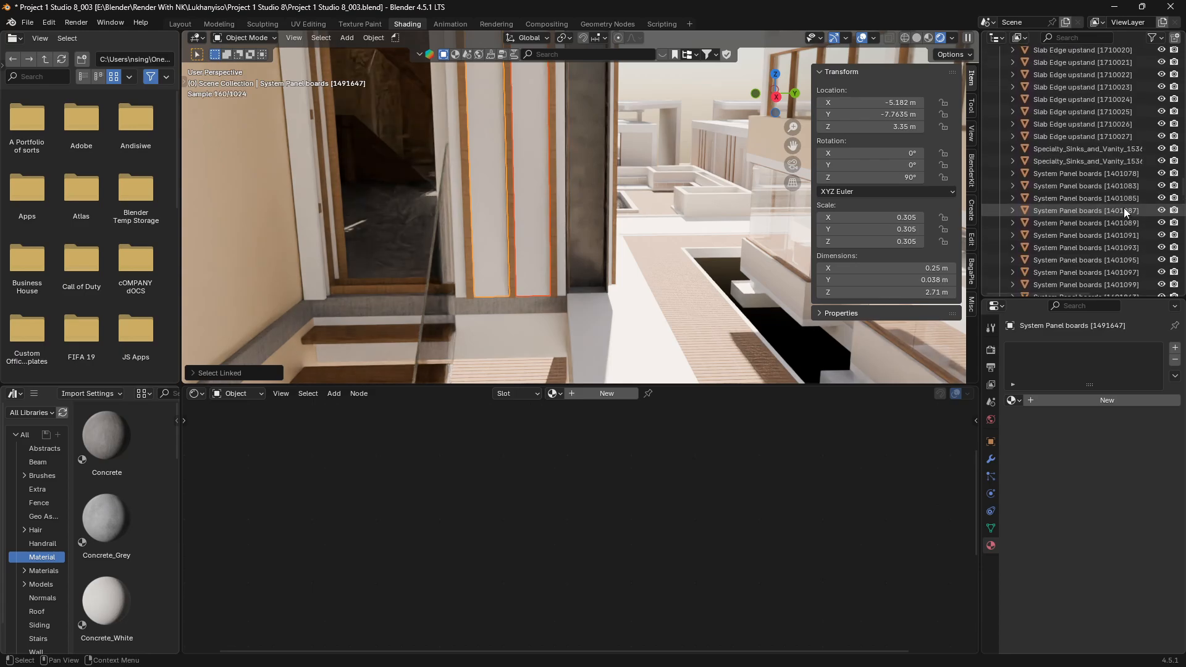
{"action": "left_click", "coordinate": [1083, 174]}
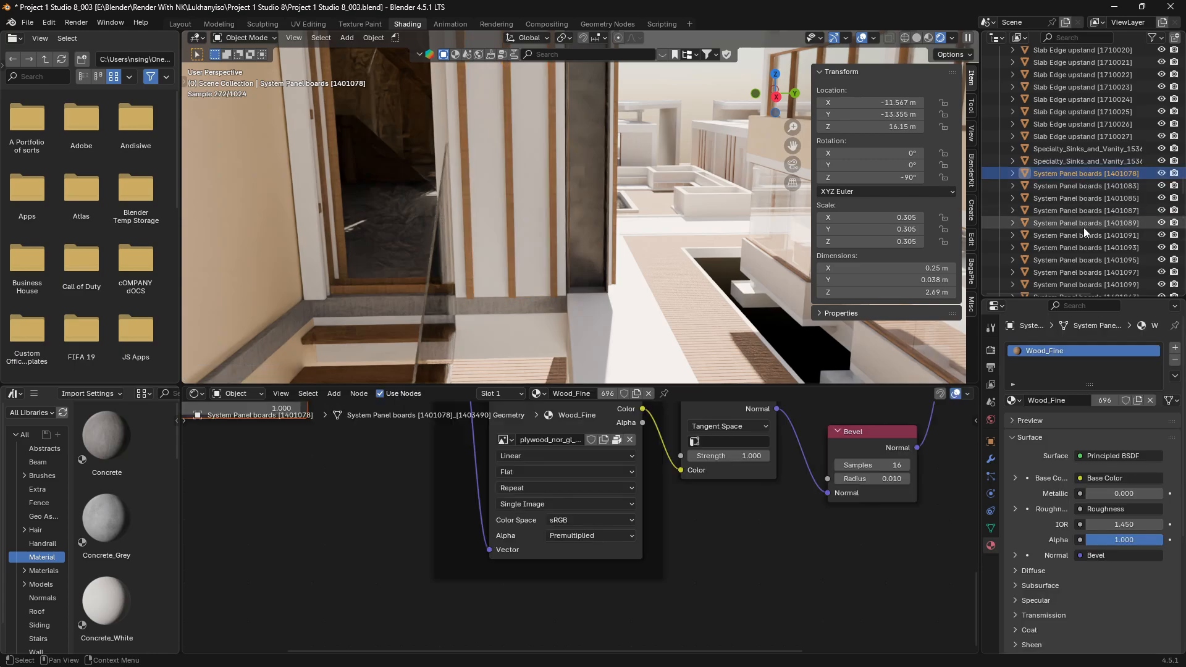
Extend the selection from the first System Panel boards object through the last System Panel Solid object.
{"action": "scroll", "coordinate": [1086, 249], "scroll_direction": "down", "scroll_amount": 8}
{"action": "scroll", "coordinate": [1087, 249], "scroll_direction": "down", "scroll_amount": 15}
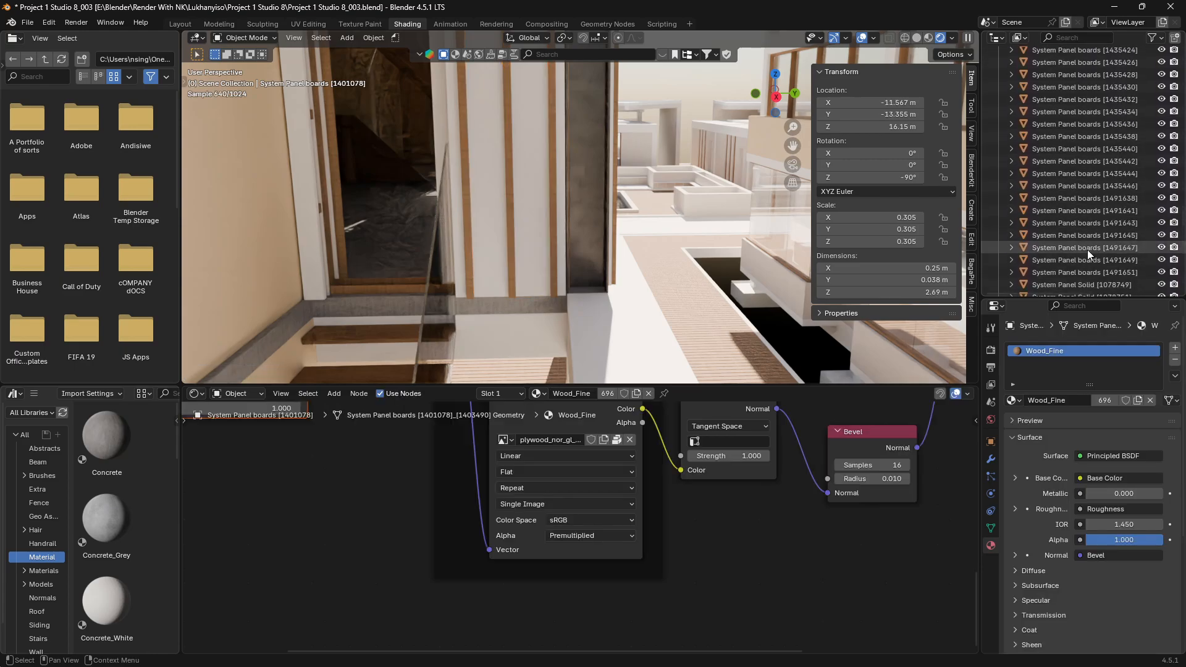
{"action": "scroll", "coordinate": [1086, 250], "scroll_direction": "down", "scroll_amount": 15}
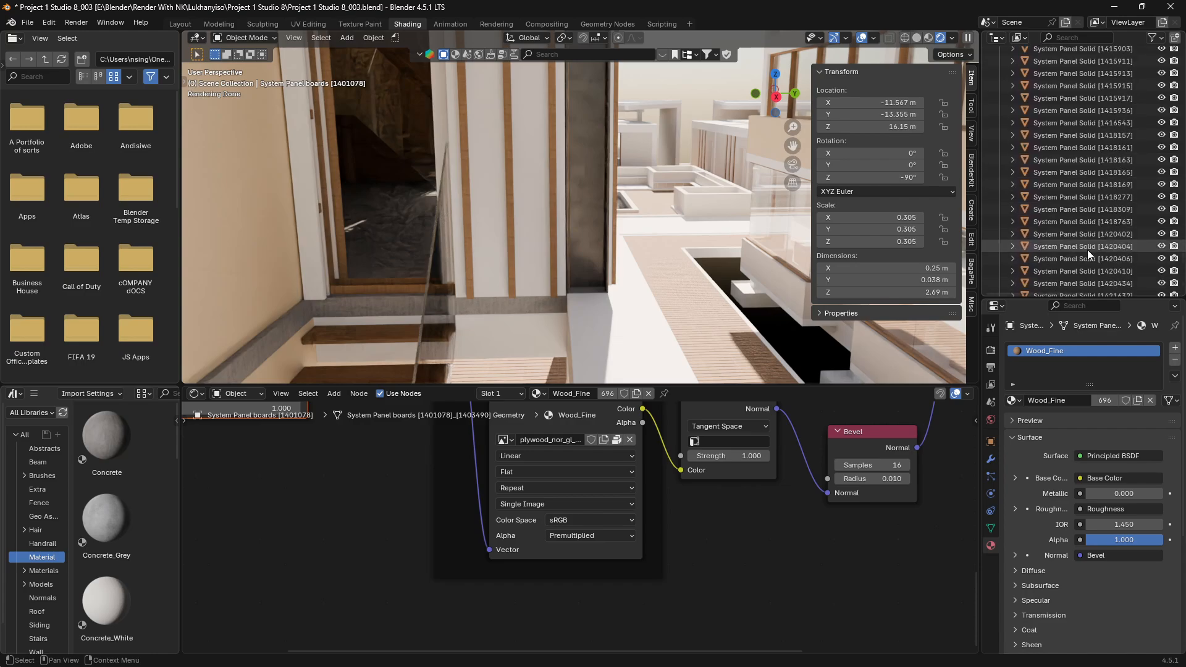
{"action": "scroll", "coordinate": [1087, 249], "scroll_direction": "down", "scroll_amount": 5}
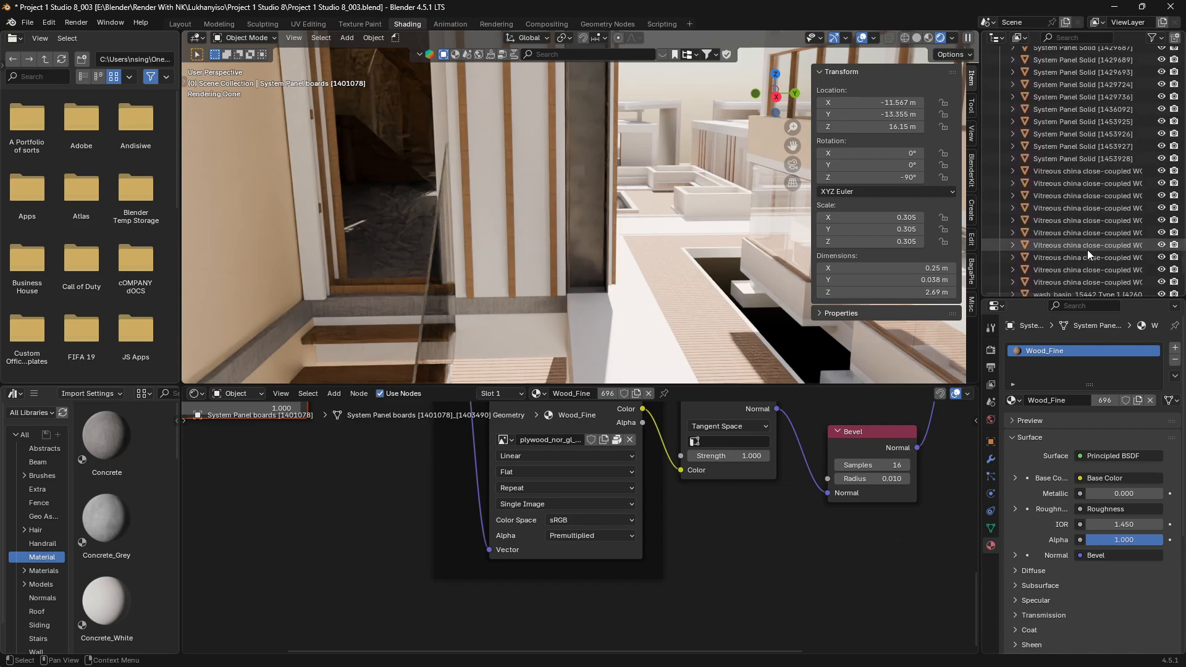
{"action": "left_click", "coordinate": [1085, 158], "text": "shift"}
Add a wooden pergola beam as the active object and link its Wood_Fine material to all selected panels.
{"action": "scroll", "coordinate": [625, 279], "scroll_direction": "down", "scroll_amount": 10}
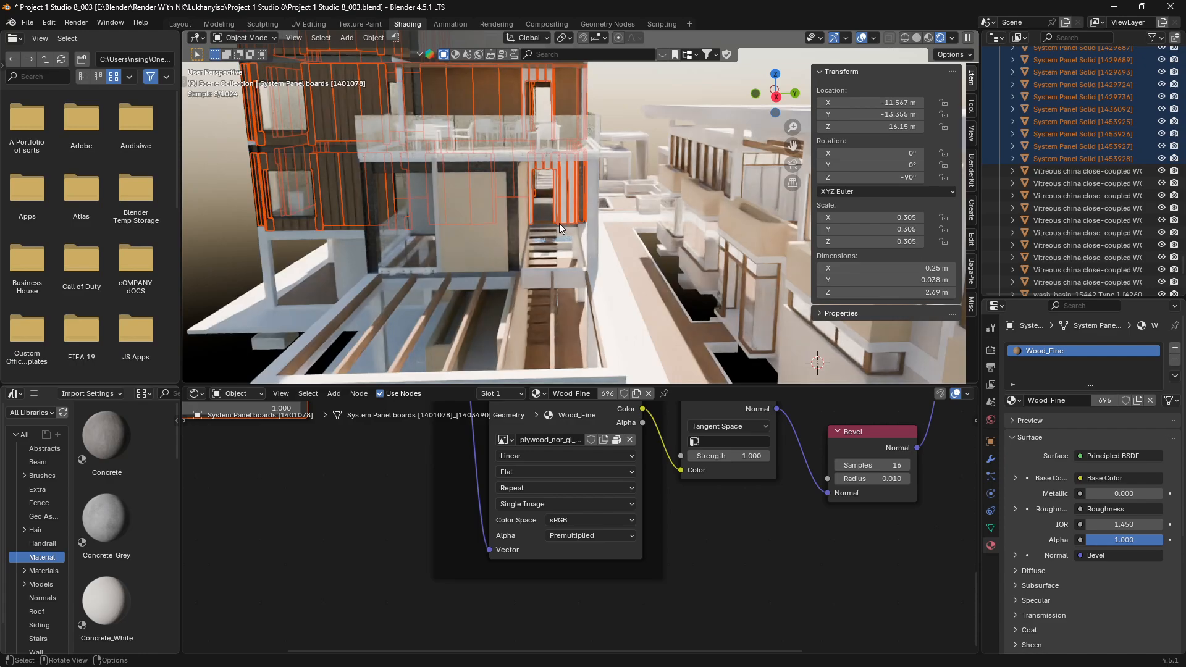
{"action": "scroll", "coordinate": [559, 223], "scroll_direction": "up", "scroll_amount": 4, "text": "shift"}
{"action": "scroll", "coordinate": [558, 223], "scroll_direction": "up", "scroll_amount": 3}
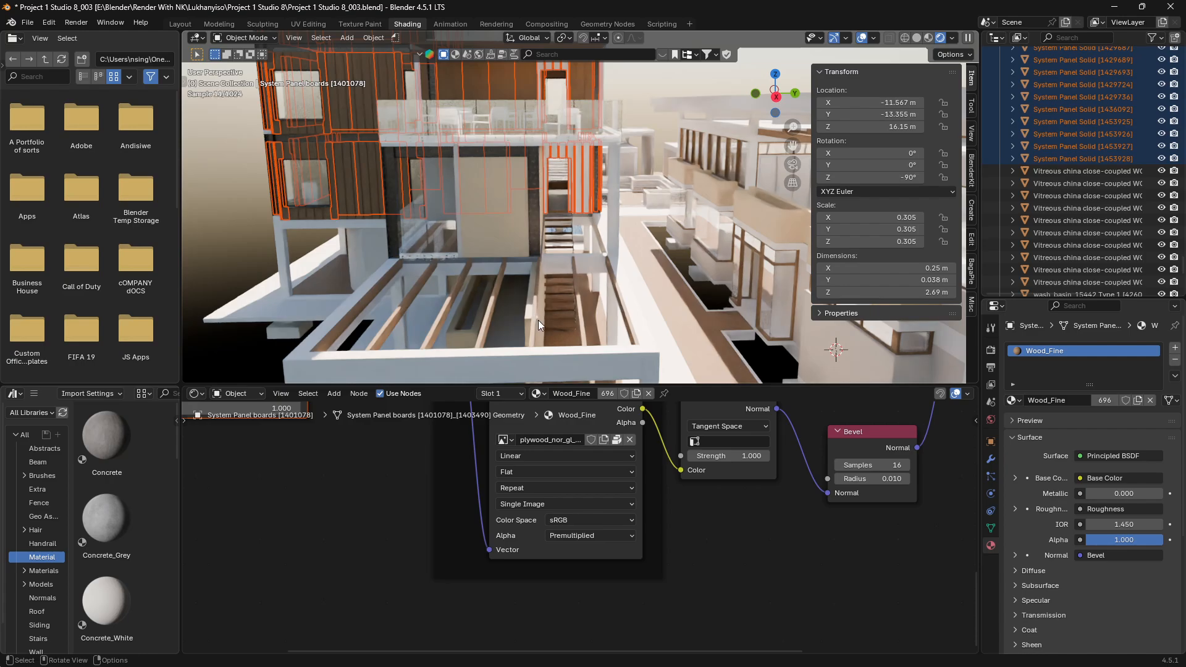
{"action": "key", "text": "shift"}
{"action": "left_click", "coordinate": [533, 335], "text": "shift"}
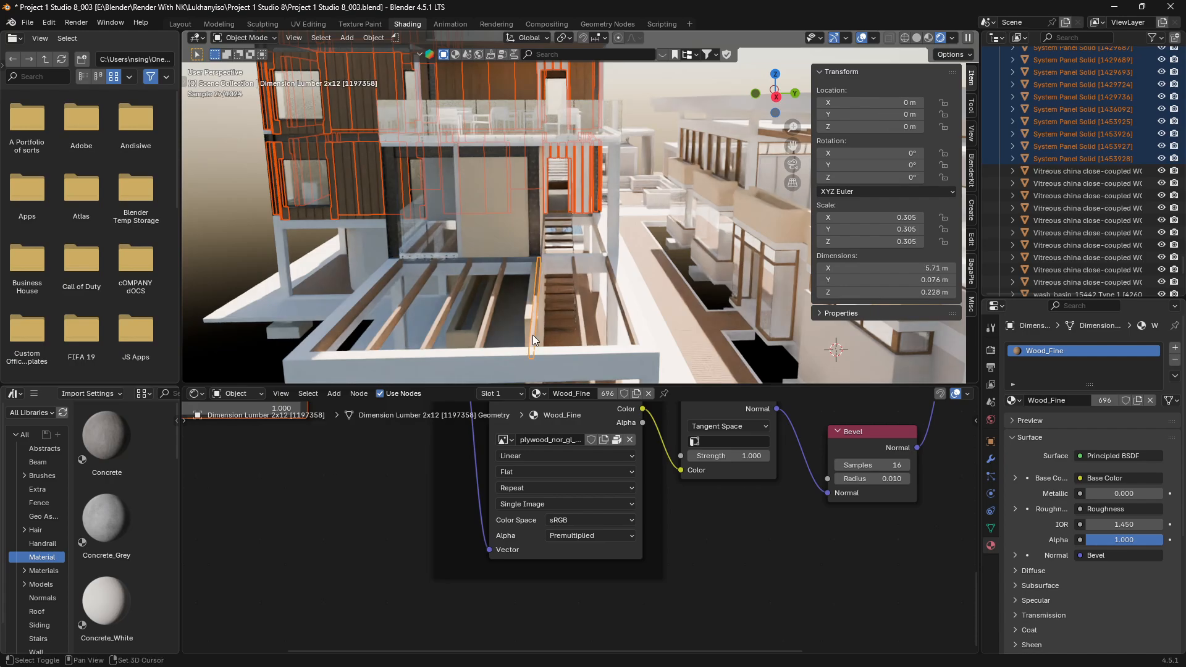
{"action": "key", "text": "ctrl+l"}
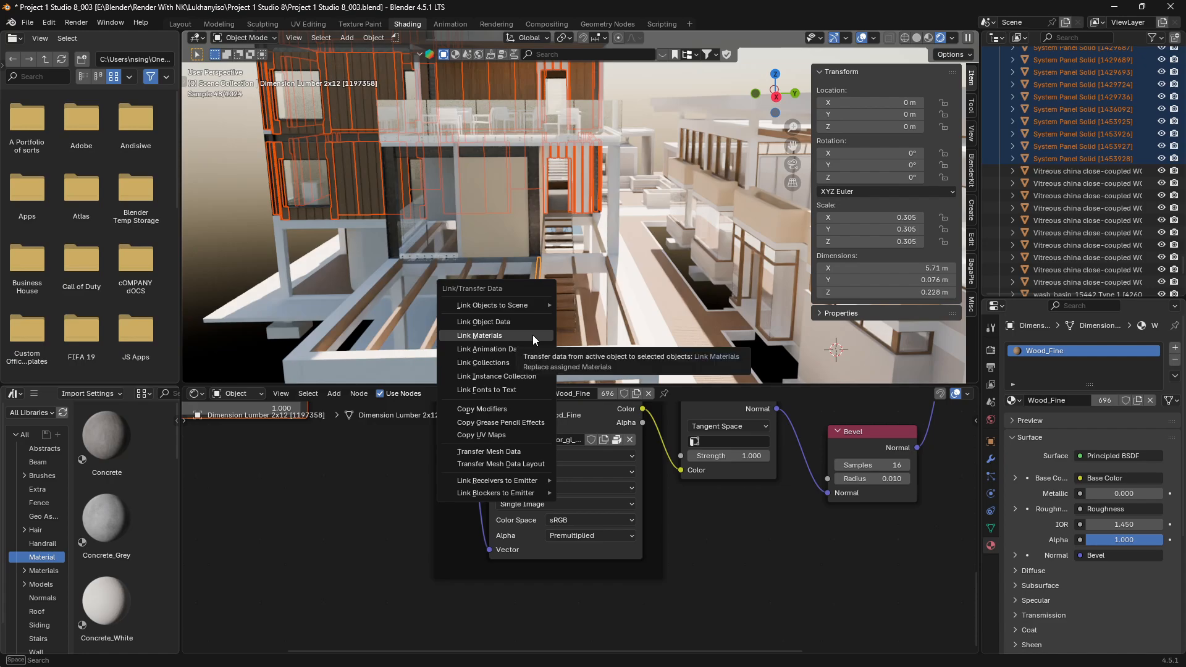
{"action": "left_click", "coordinate": [533, 334]}
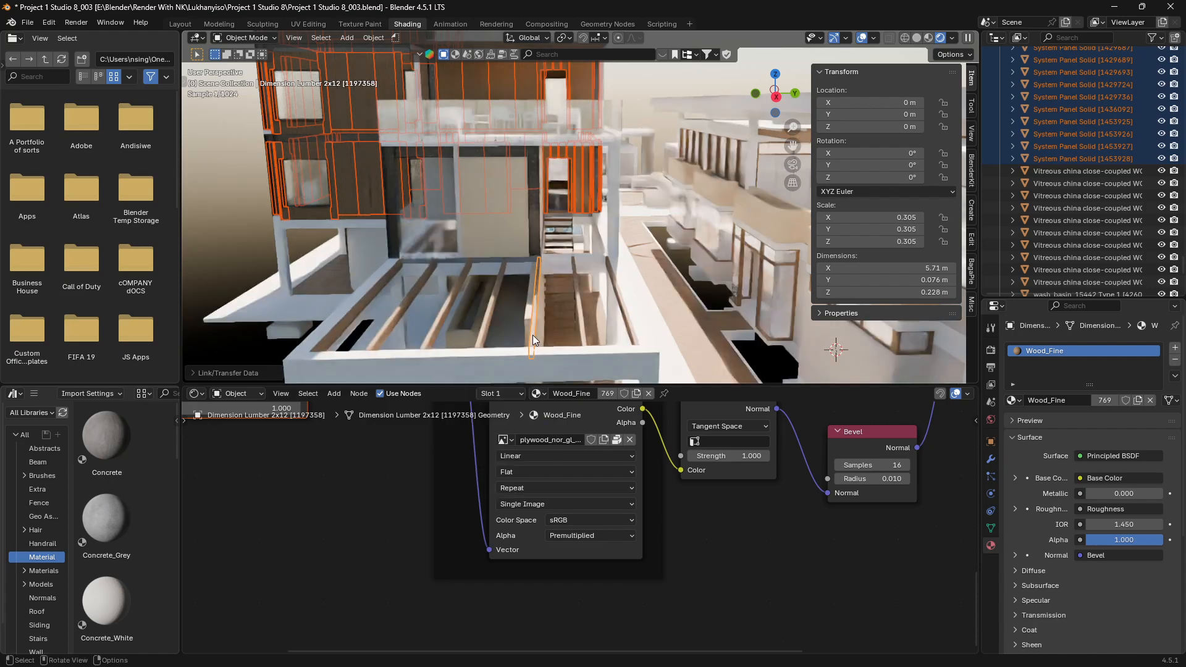
Select individual panel boards on both sides of the stair doorway to check their material.
{"action": "scroll", "coordinate": [571, 175], "scroll_direction": "up", "scroll_amount": 6}
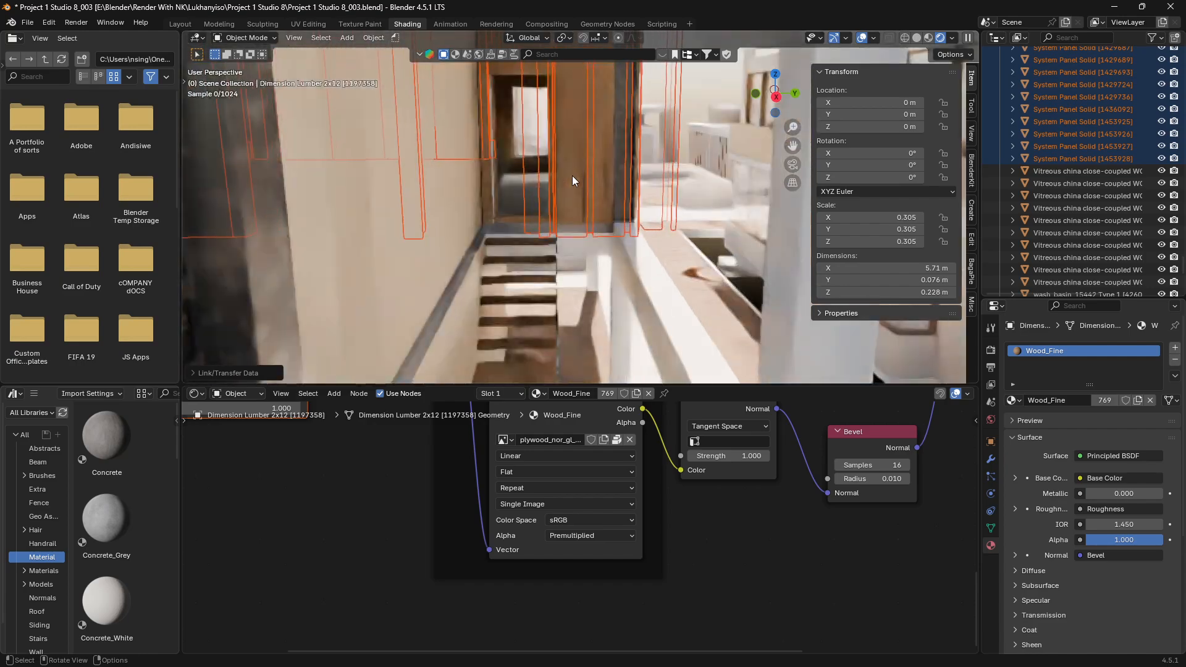
{"action": "scroll", "coordinate": [579, 242], "scroll_direction": "up", "scroll_amount": 2}
{"action": "left_click", "coordinate": [604, 226]}
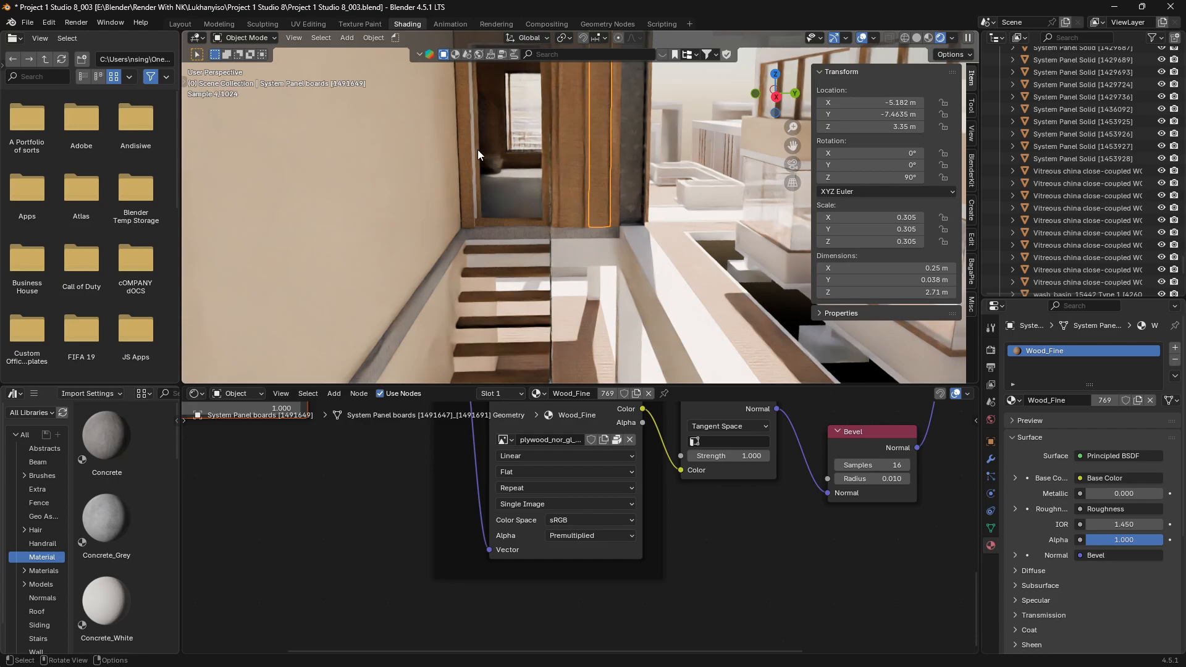
{"action": "left_click", "coordinate": [473, 145]}
{"action": "left_click", "coordinate": [473, 146]}
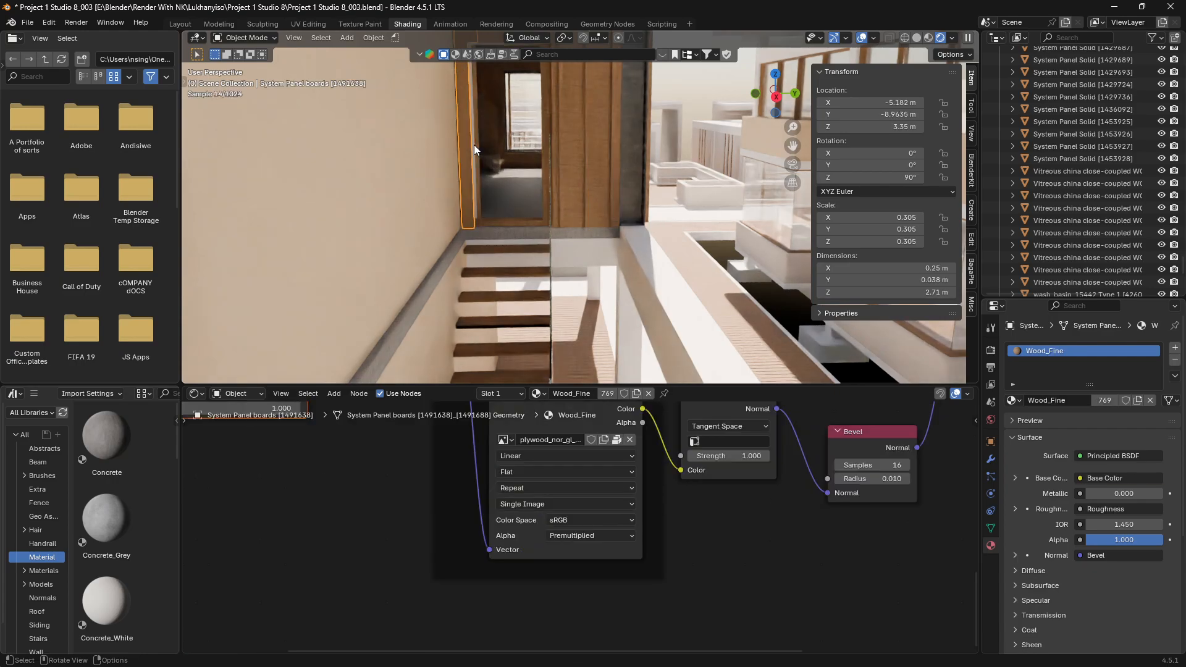
Select the plywood sheathing wall behind the boards at the stair doorway and assign it the Concrete_Cream material.
{"action": "left_click", "coordinate": [473, 145]}
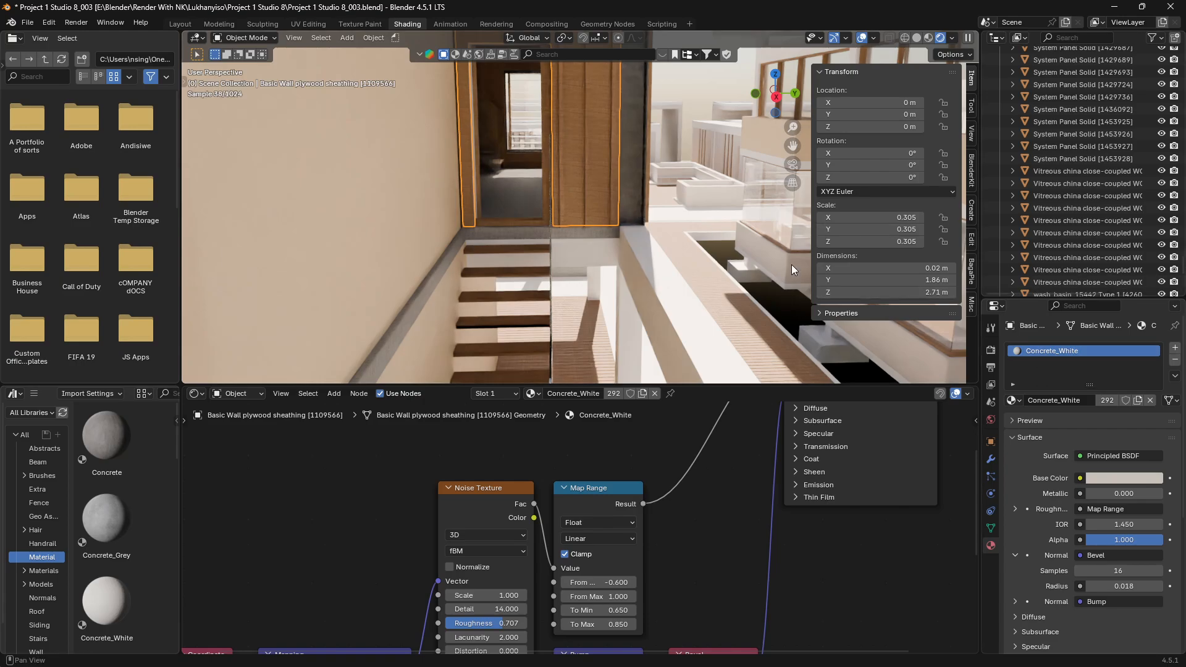
{"action": "scroll", "coordinate": [618, 231], "scroll_direction": "up", "scroll_amount": 2}
{"action": "scroll", "coordinate": [618, 231], "scroll_direction": "down", "scroll_amount": 4}
{"action": "scroll", "coordinate": [618, 231], "scroll_direction": "up", "scroll_amount": 6}
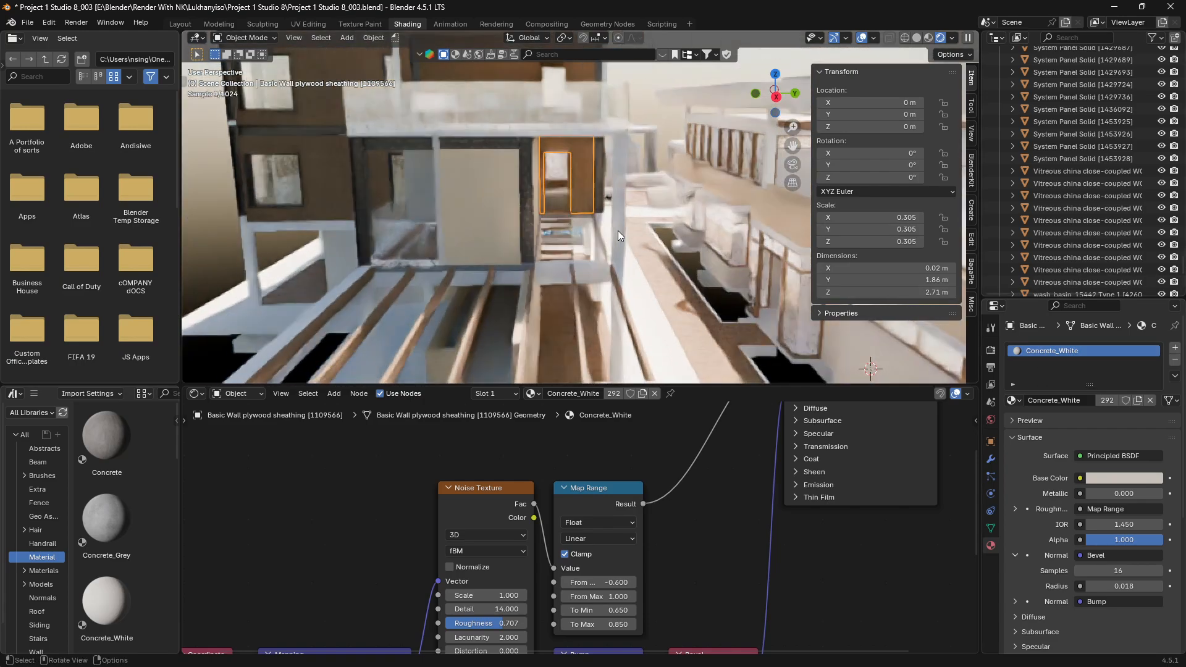
{"action": "scroll", "coordinate": [618, 230], "scroll_direction": "down", "scroll_amount": 6}
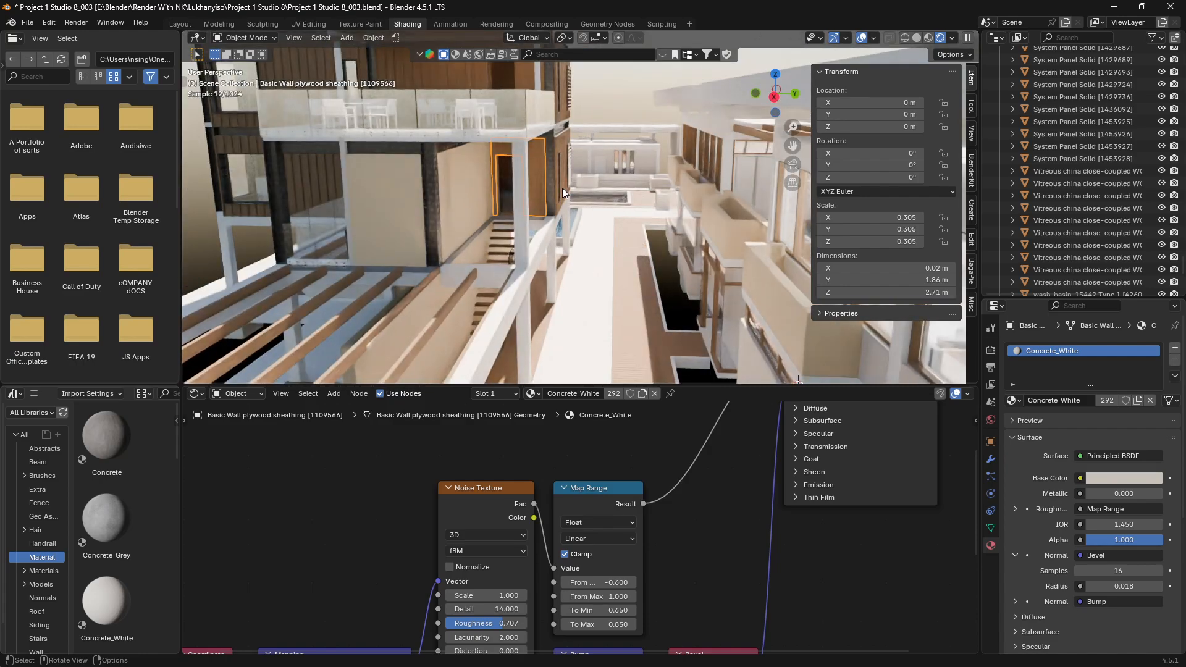
{"action": "left_click", "coordinate": [1010, 402]}
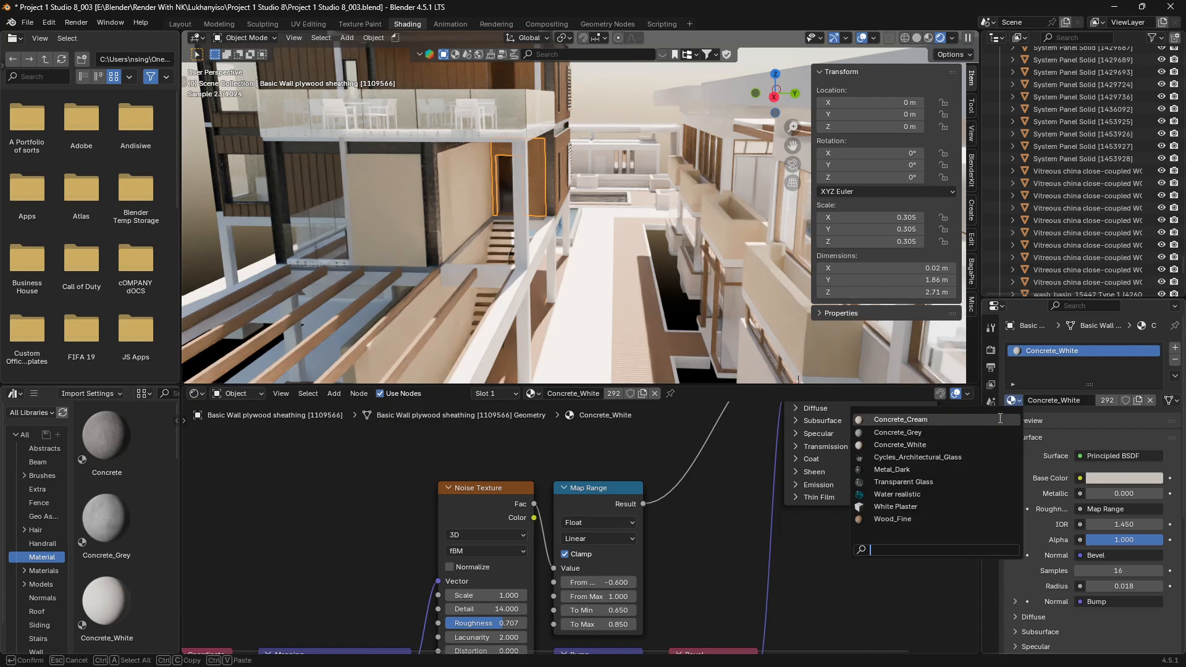
{"action": "left_click", "coordinate": [957, 421]}
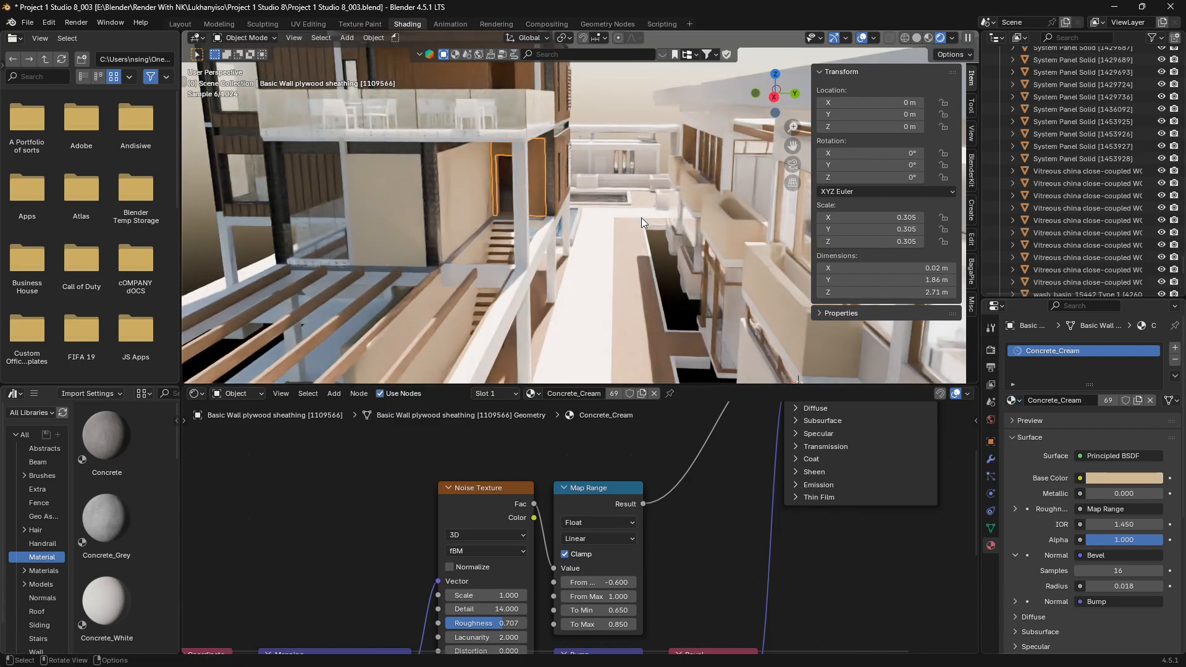
{"action": "scroll", "coordinate": [641, 218], "scroll_direction": "down", "scroll_amount": 5}
{"action": "scroll", "coordinate": [505, 120], "scroll_direction": "up", "scroll_amount": 4}
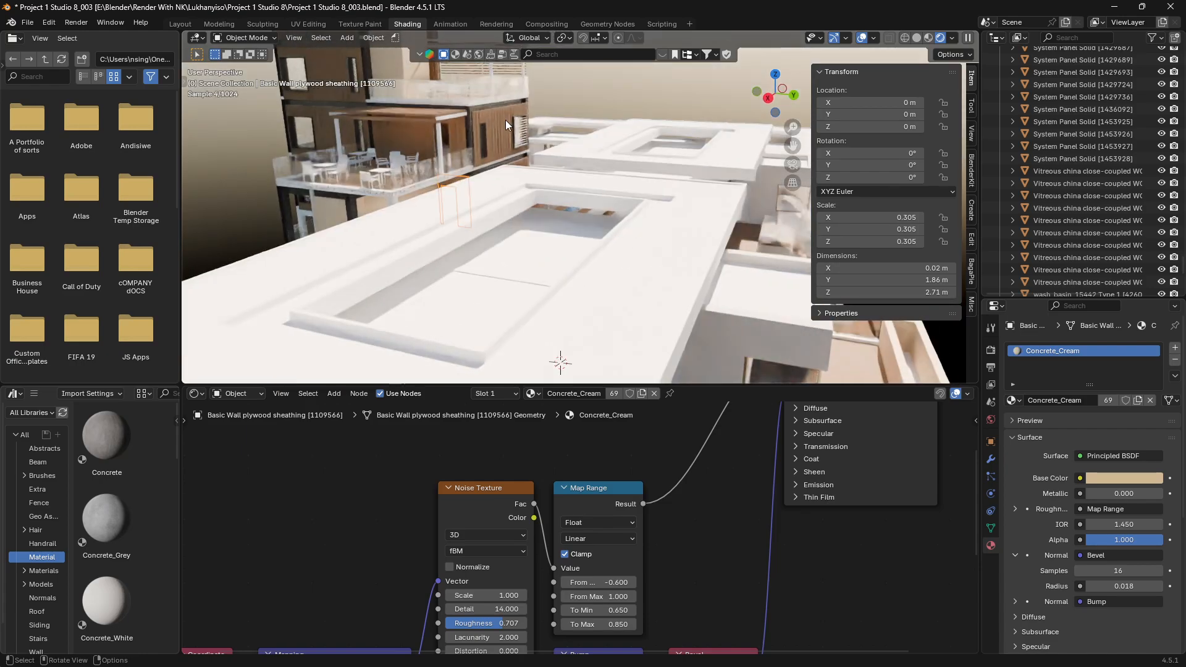
Examine the building's materials from several sides, covering the tower, terrace, flat roofs and pool courtyard.
{"action": "scroll", "coordinate": [505, 120], "scroll_direction": "down", "scroll_amount": 3}
{"action": "middle_click_drag", "start_coordinate": [497, 120], "coordinate": [423, 214]}
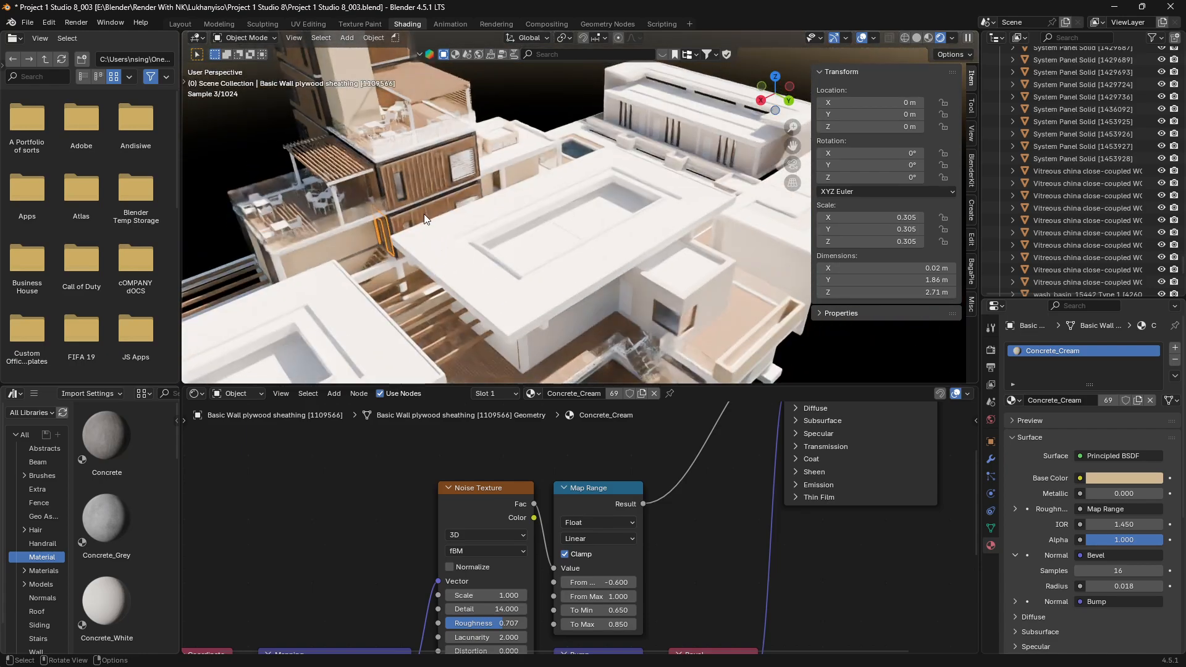
{"action": "scroll", "coordinate": [423, 214], "scroll_direction": "up", "scroll_amount": 5}
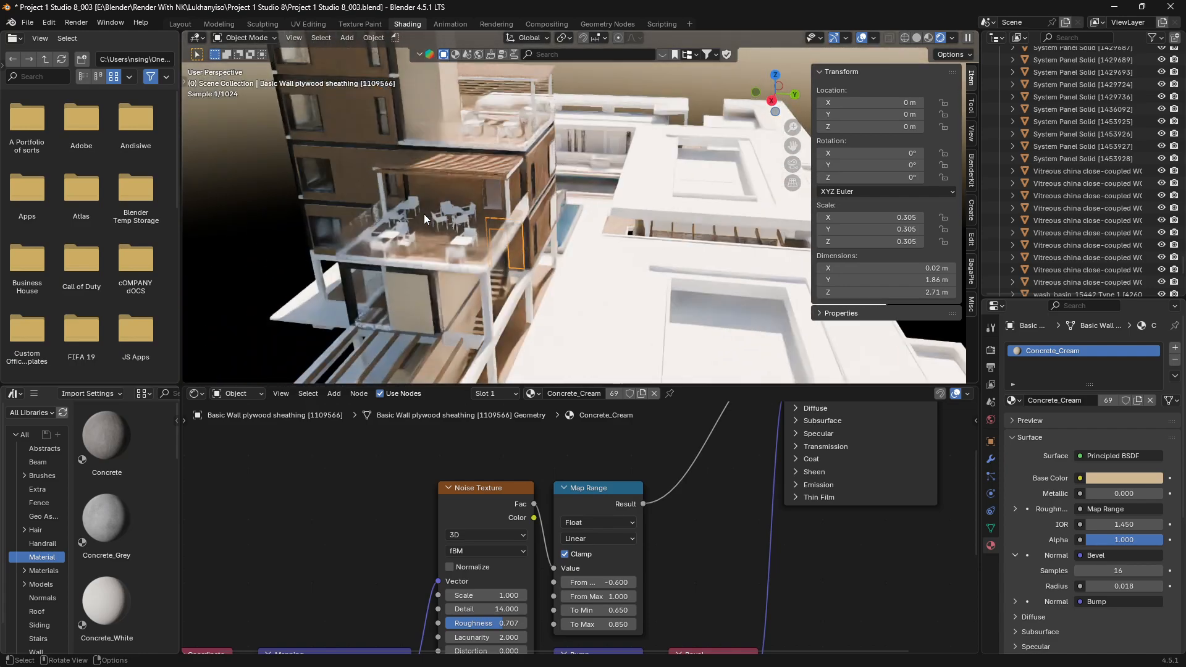
{"action": "scroll", "coordinate": [489, 223], "scroll_direction": "down", "scroll_amount": 4}
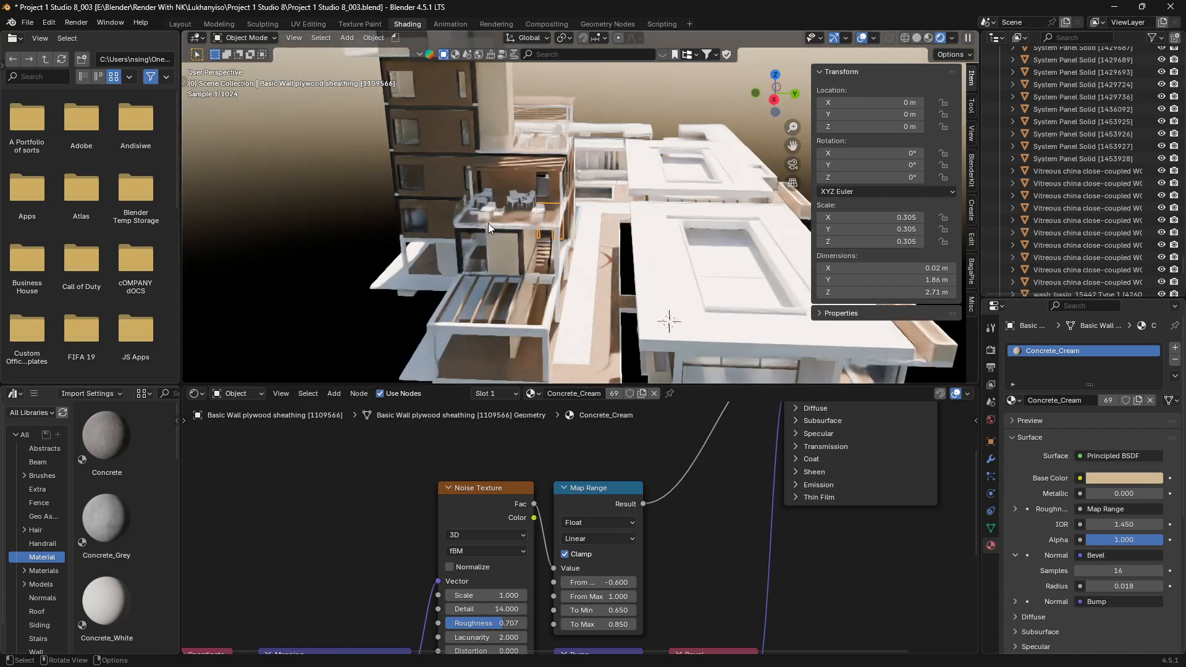
{"action": "scroll", "coordinate": [488, 223], "scroll_direction": "up", "scroll_amount": 3}
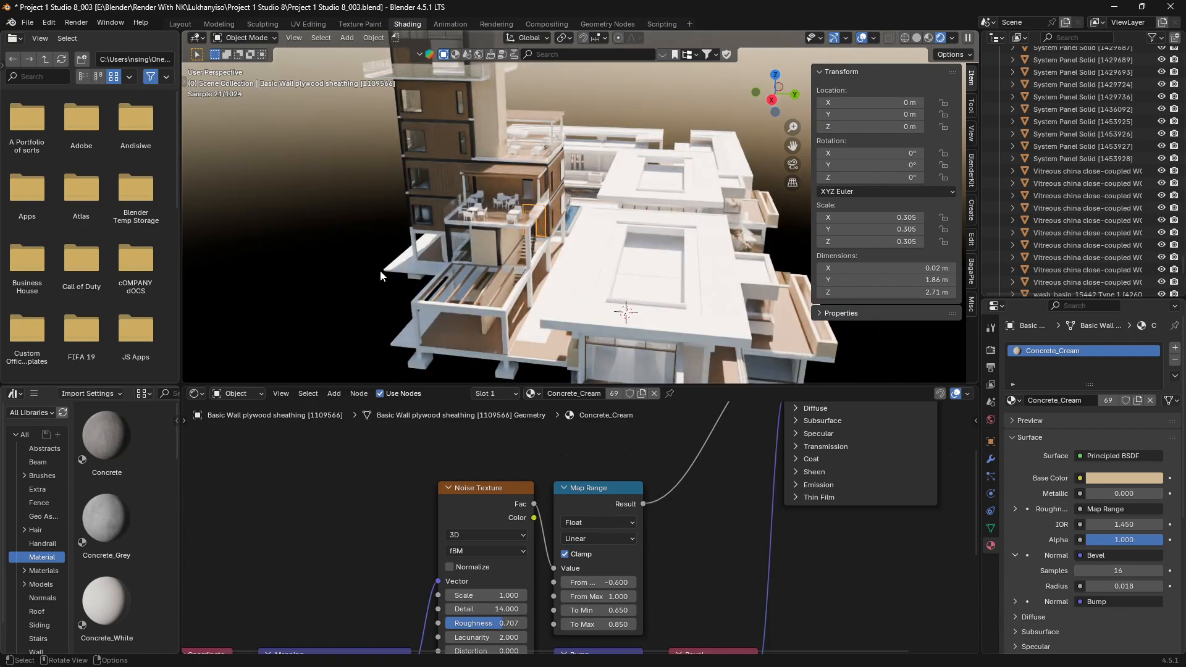
{"action": "middle_click_drag", "start_coordinate": [559, 184], "coordinate": [642, 185]}
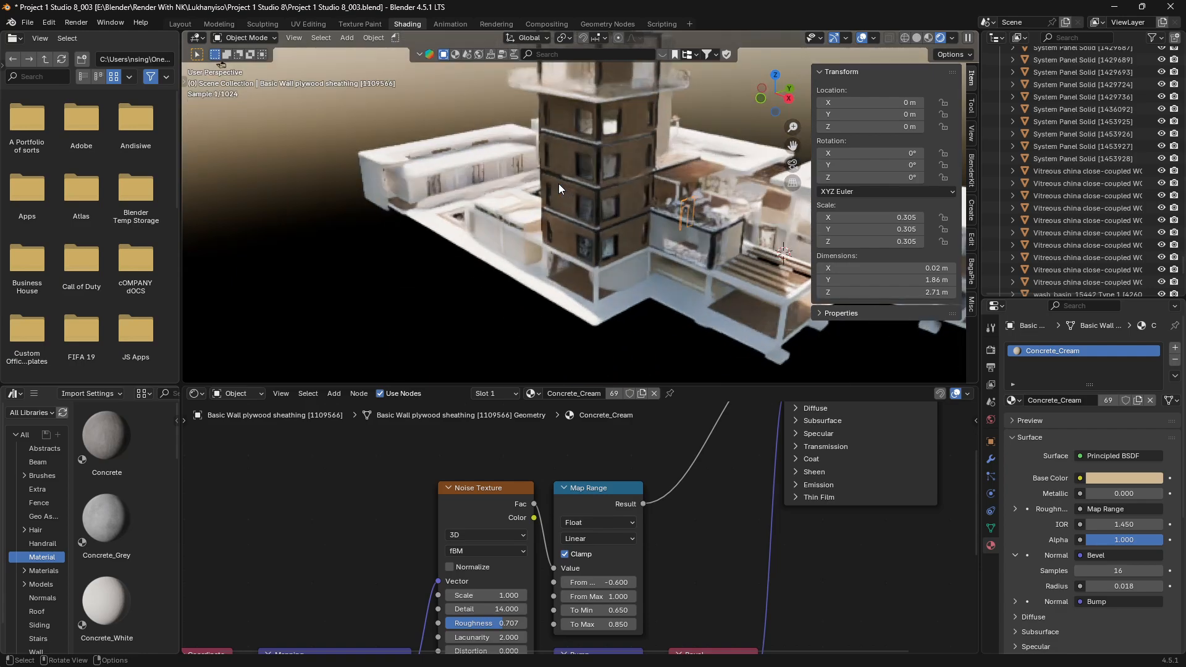
{"action": "middle_click_drag", "start_coordinate": [558, 183], "coordinate": [454, 244]}
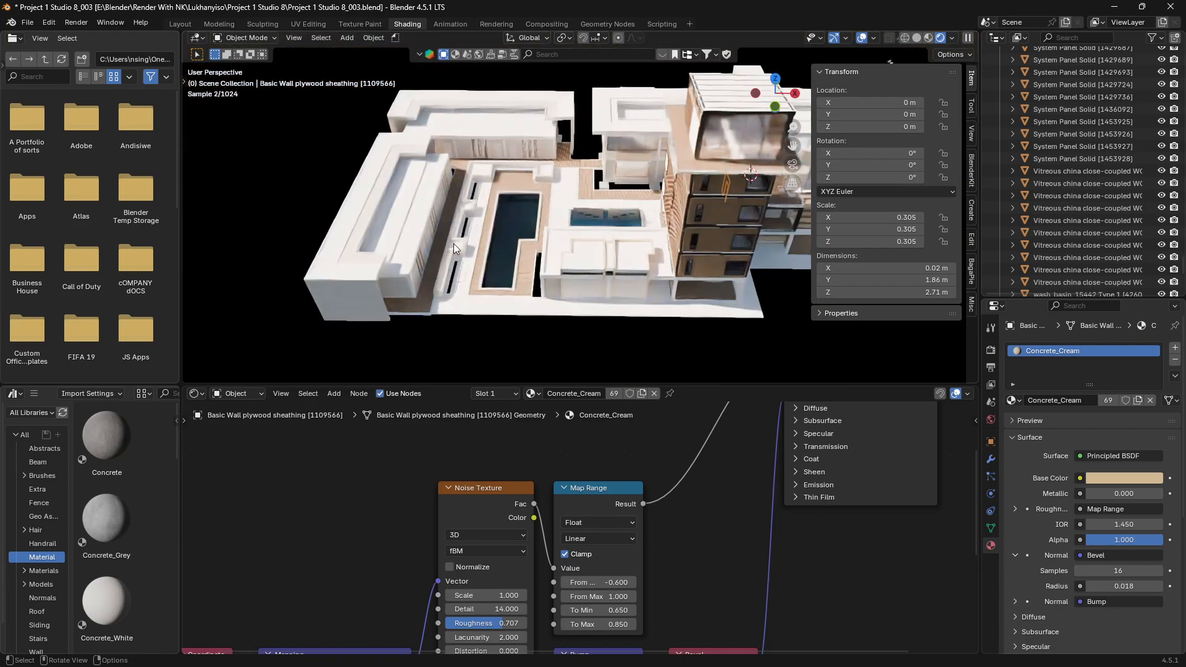
{"action": "scroll", "coordinate": [464, 255], "scroll_direction": "up", "scroll_amount": 3}
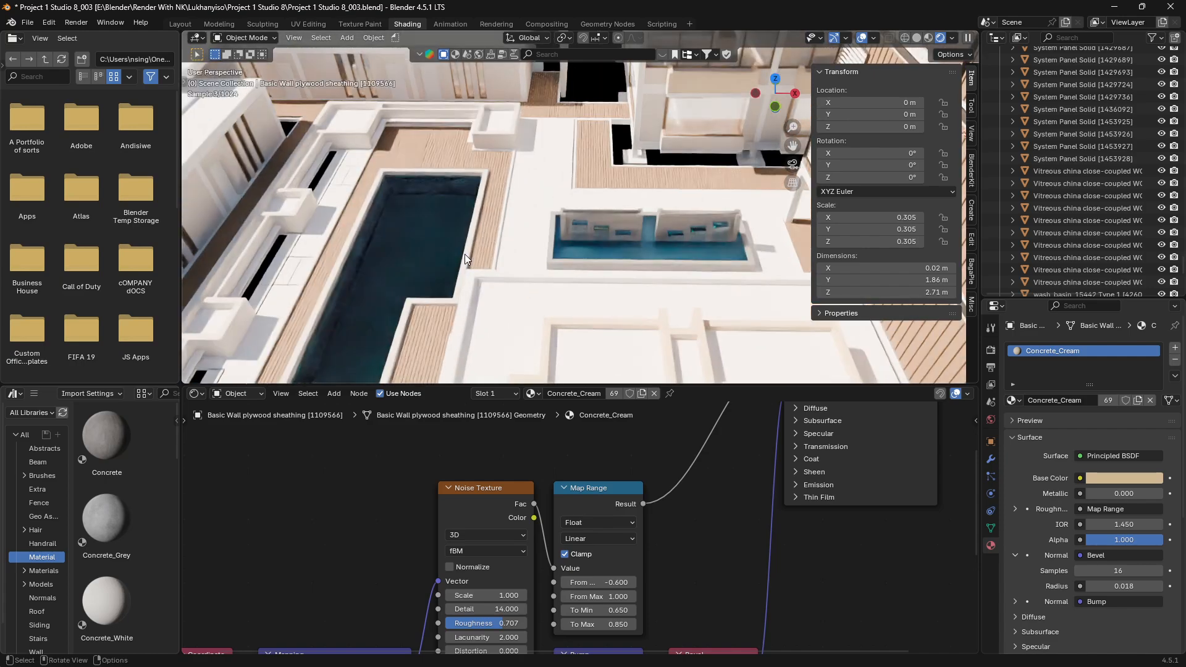
{"action": "middle_click_drag", "start_coordinate": [465, 254], "coordinate": [514, 293]}
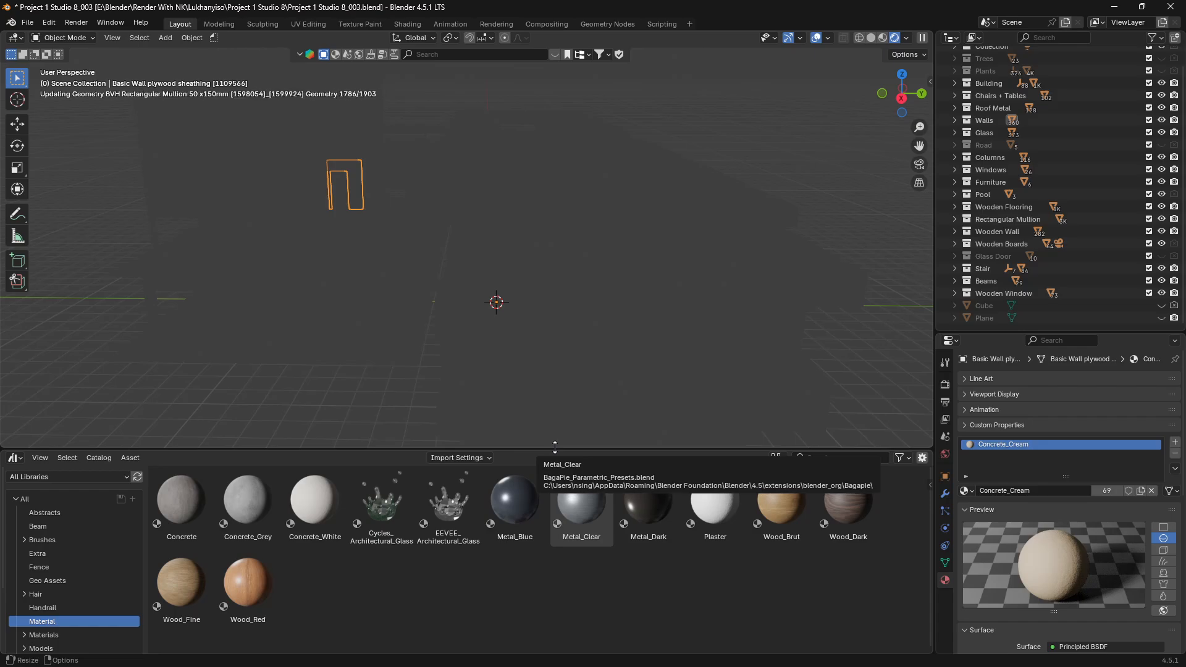
Enlarge the 3D viewport in the Layout workspace and inspect the timber-decked walkway, stair and walls between the buildings at close range.
{"action": "left_click_drag", "start_coordinate": [555, 450], "coordinate": [555, 636]}
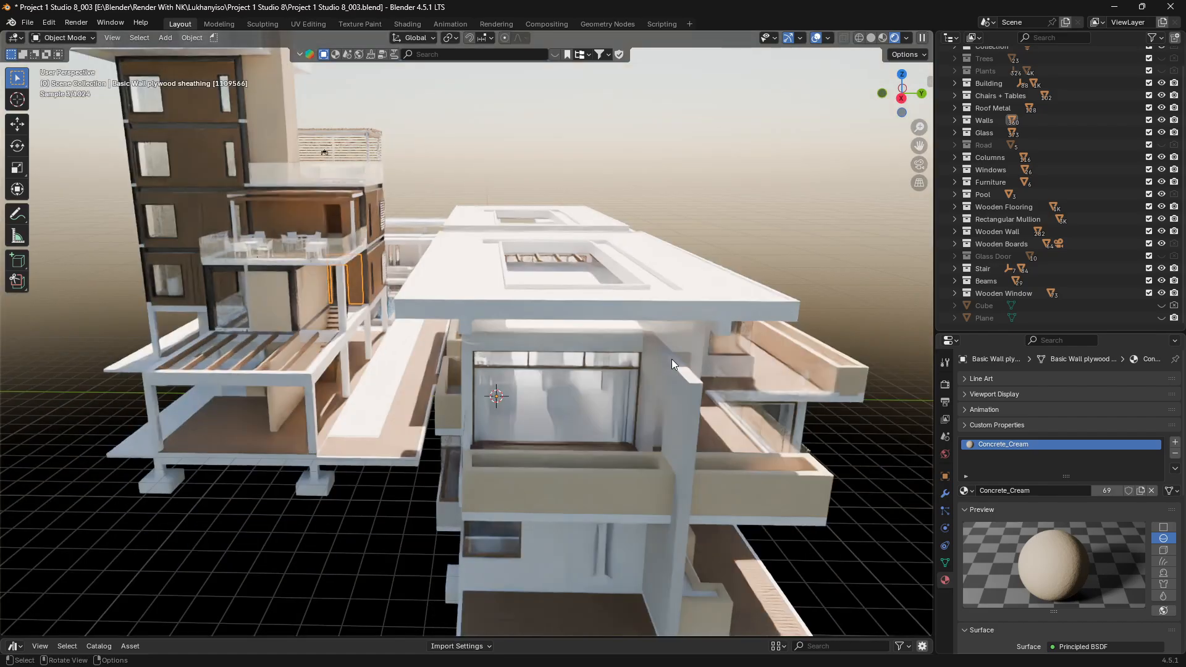
{"action": "middle_click_drag", "start_coordinate": [672, 359], "coordinate": [671, 359]}
{"action": "scroll", "coordinate": [671, 359], "scroll_direction": "up", "scroll_amount": 10}
{"action": "scroll", "coordinate": [672, 359], "scroll_direction": "down", "scroll_amount": 5}
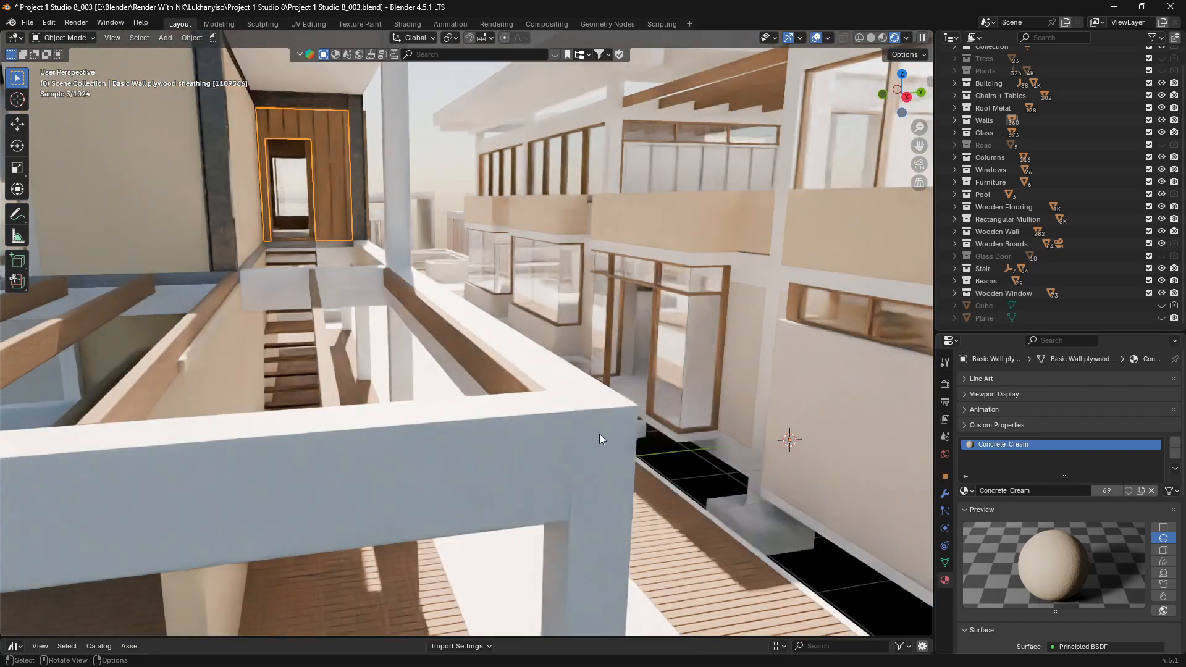
{"action": "scroll", "coordinate": [605, 462], "scroll_direction": "up", "scroll_amount": 3}
{"action": "scroll", "coordinate": [605, 463], "scroll_direction": "up", "scroll_amount": 3}
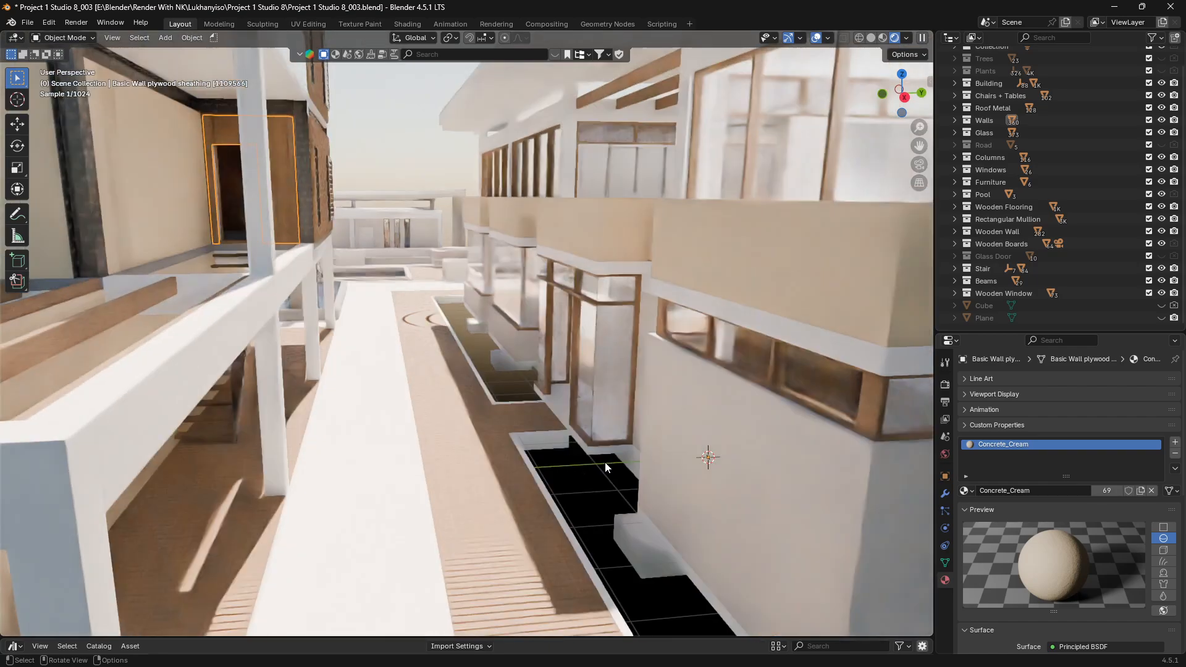
{"action": "scroll", "coordinate": [572, 468], "scroll_direction": "up", "scroll_amount": 2}
{"action": "scroll", "coordinate": [573, 468], "scroll_direction": "down", "scroll_amount": 2}
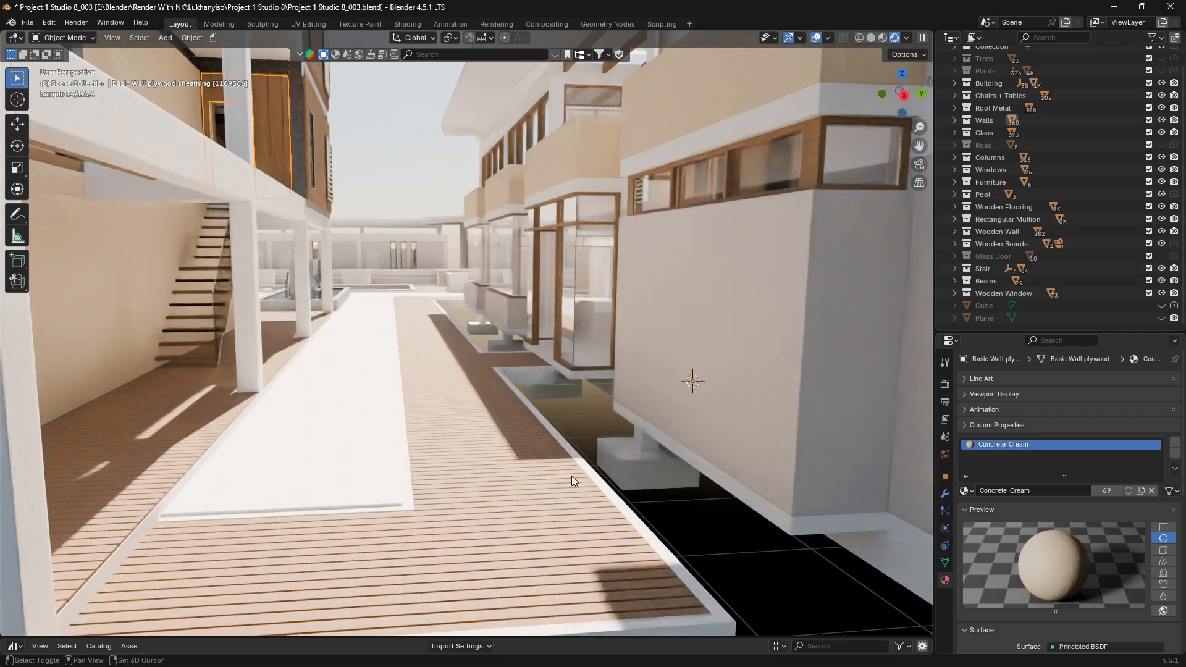
{"action": "scroll", "coordinate": [572, 475], "scroll_direction": "up", "scroll_amount": 3}
{"action": "scroll", "coordinate": [571, 476], "scroll_direction": "up", "scroll_amount": 5}
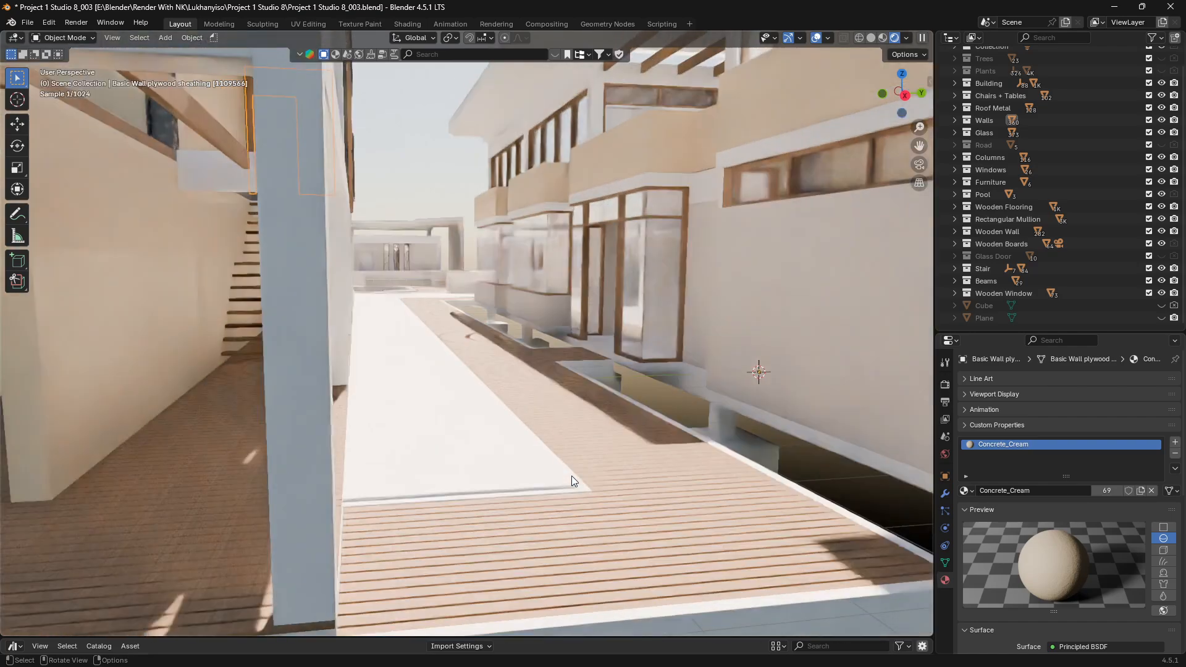